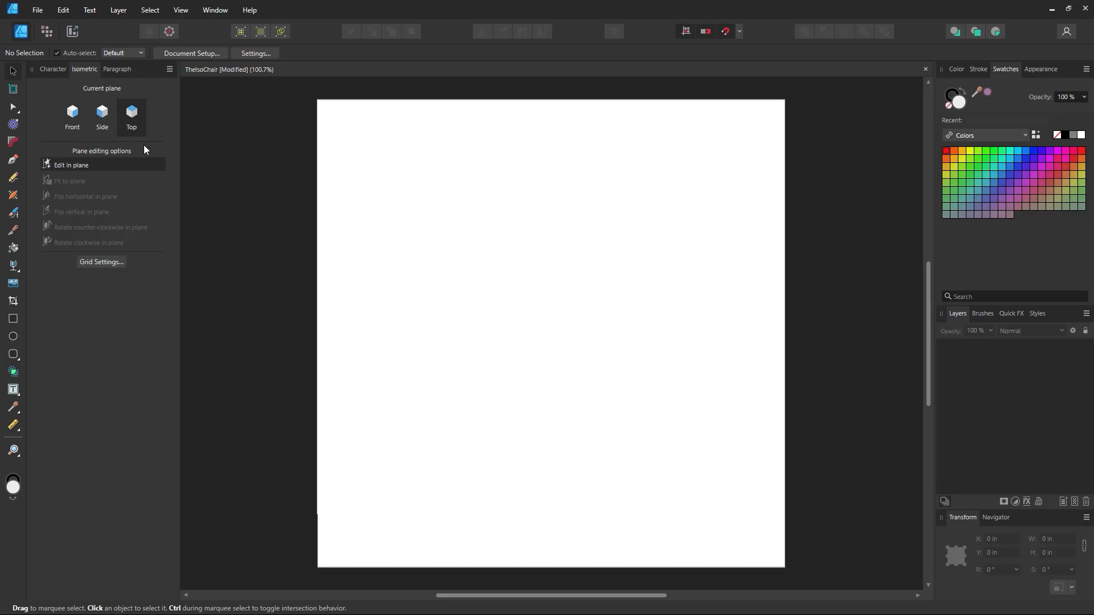
click(215, 10)
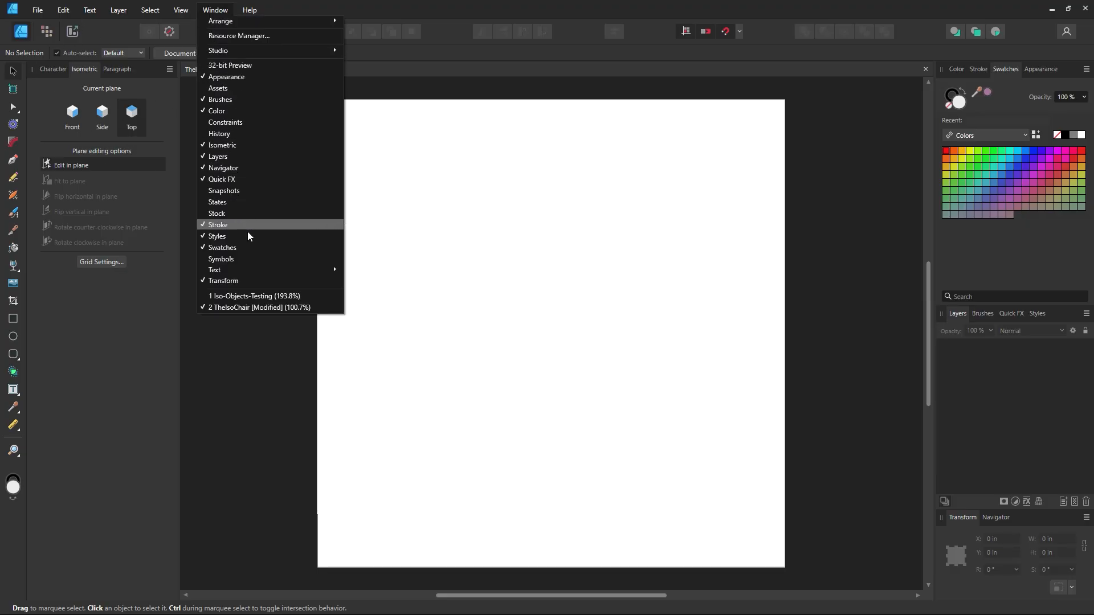
click(118, 401)
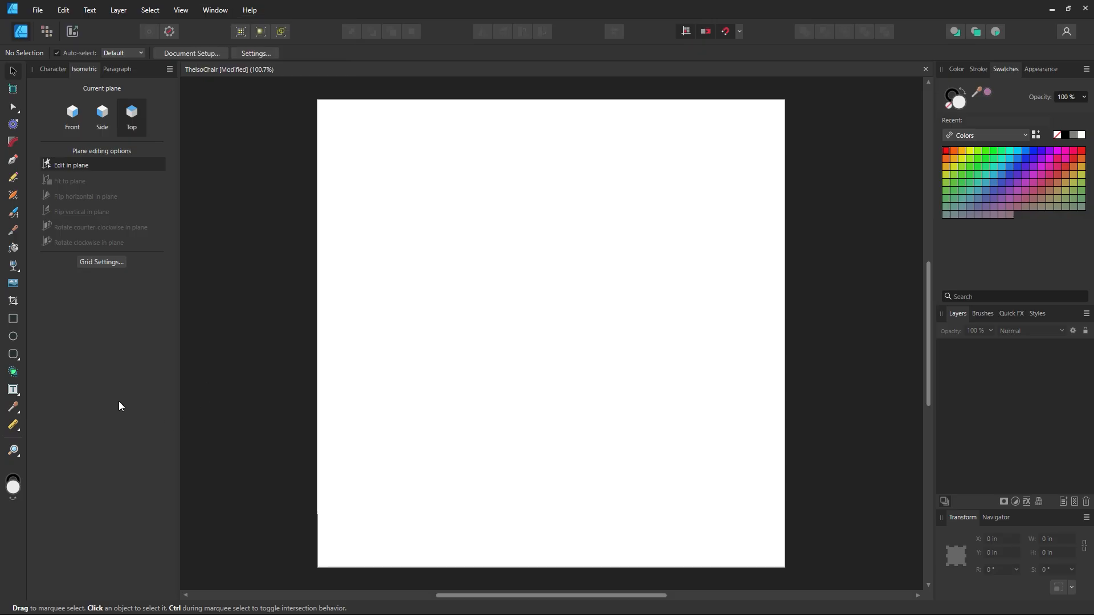
- Show the isometric grid and set its spacing to 0.3 in with 1 division
click(104, 264)
click(416, 128)
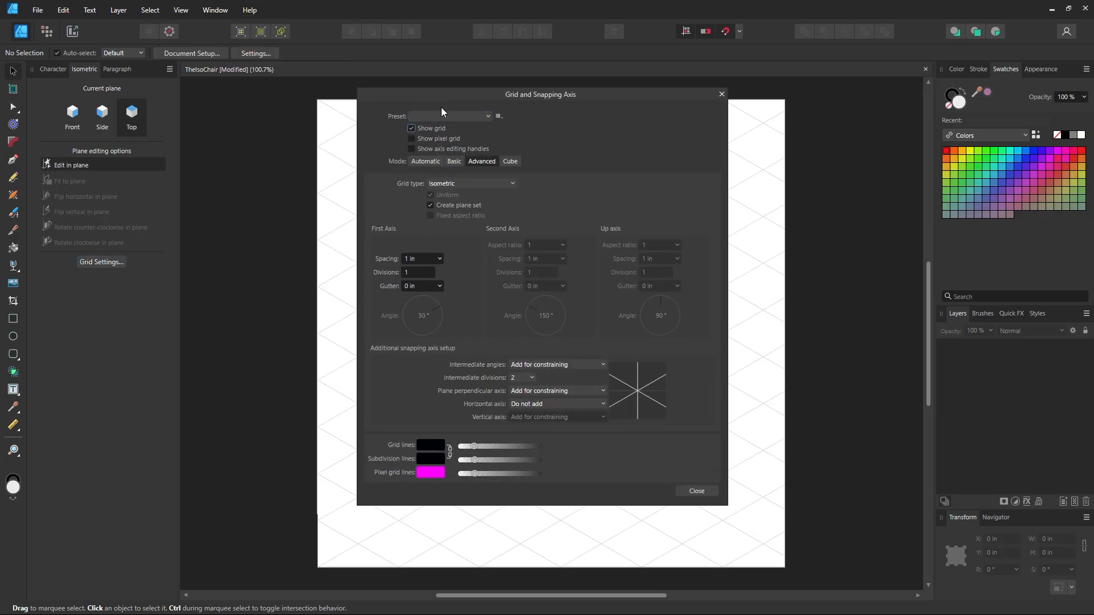
drag(454, 98, 717, 113)
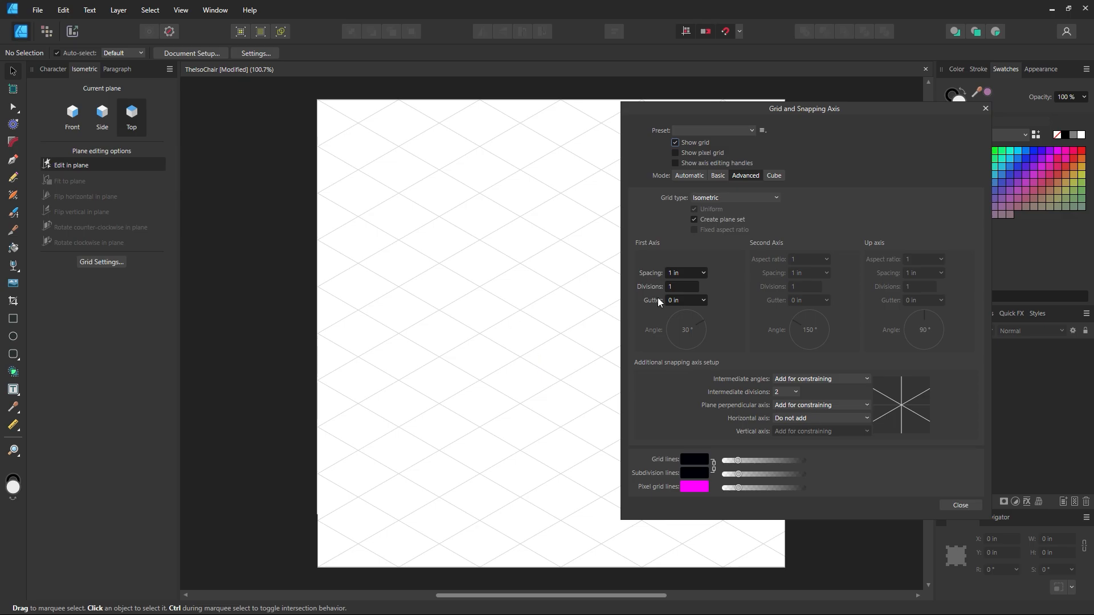
click(687, 274)
key(BackSpace)
click(689, 286)
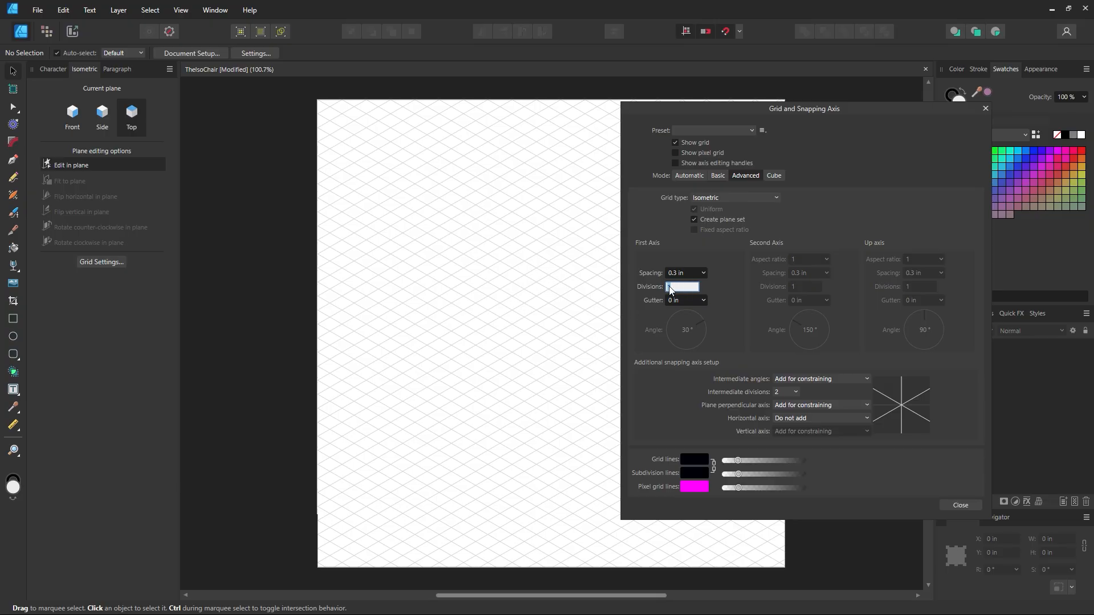
click(960, 506)
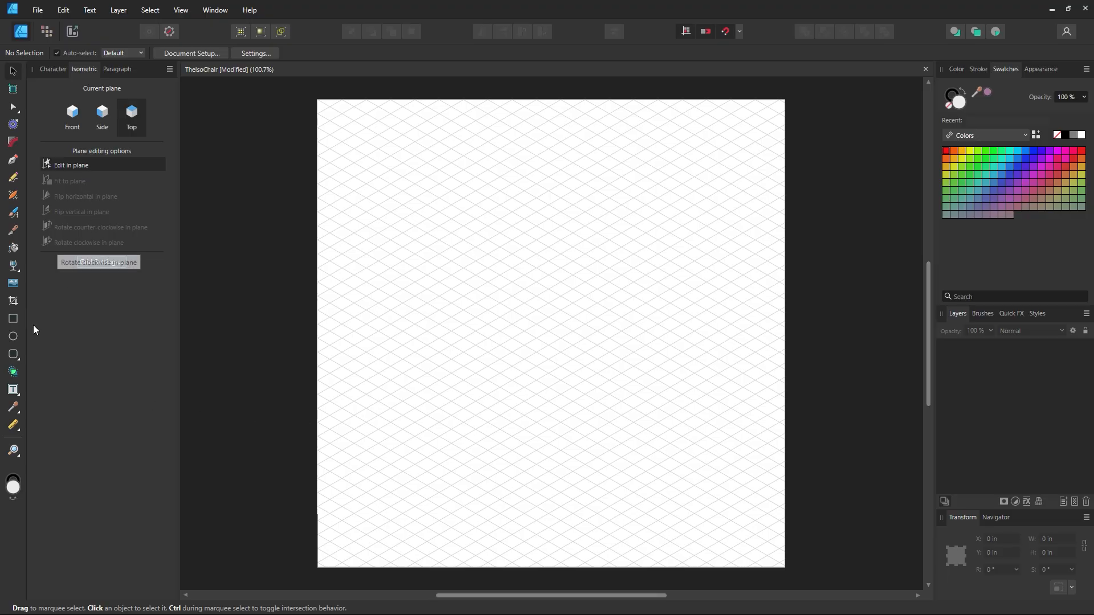
- Try drawing a rectangle with in-plane editing on and another with it off, undoing both and restoring in-plane editing
click(13, 319)
drag(439, 212, 510, 383)
key(ctrl+z)
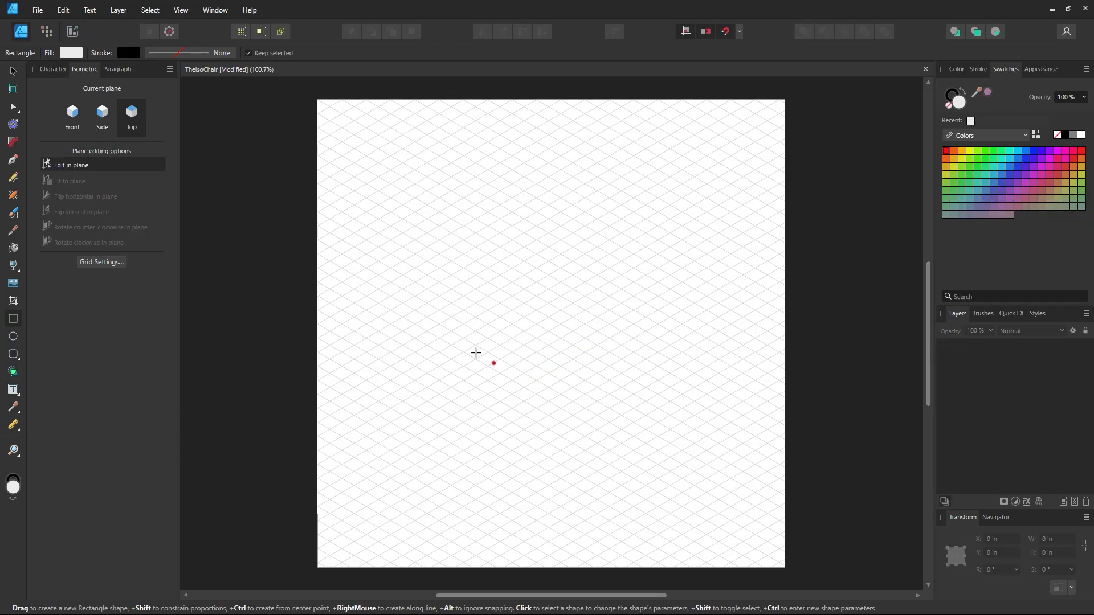
click(75, 165)
drag(380, 205, 587, 386)
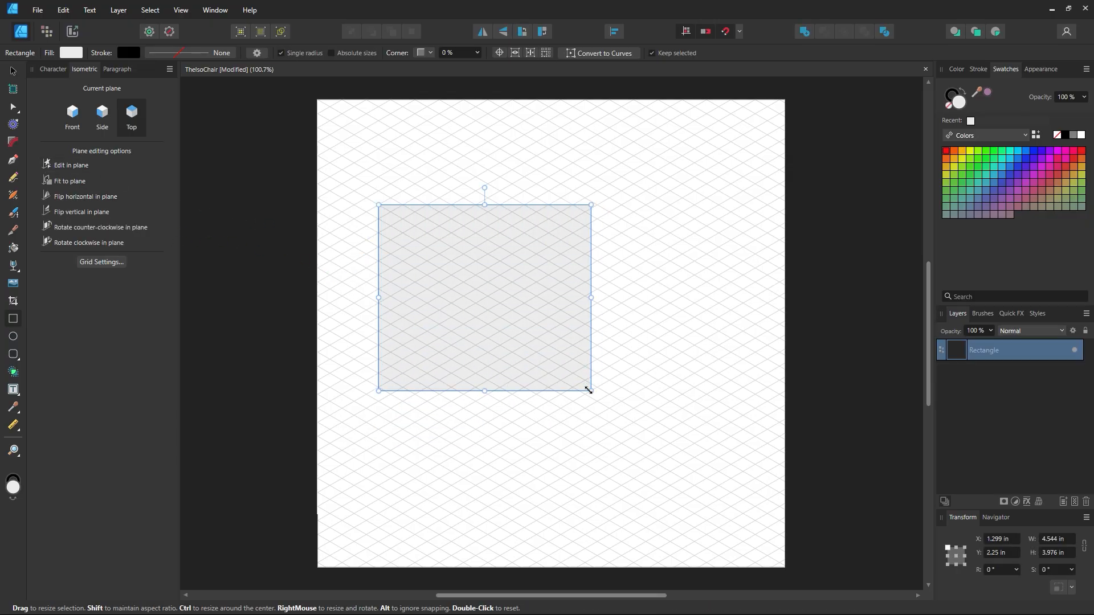
key(ctrl+z)
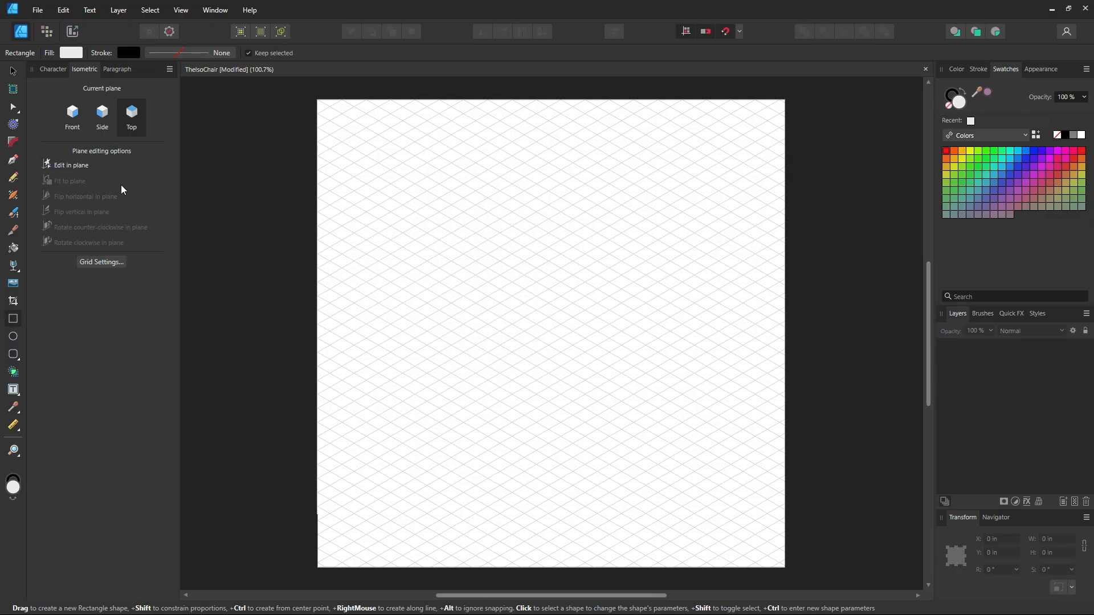
click(75, 166)
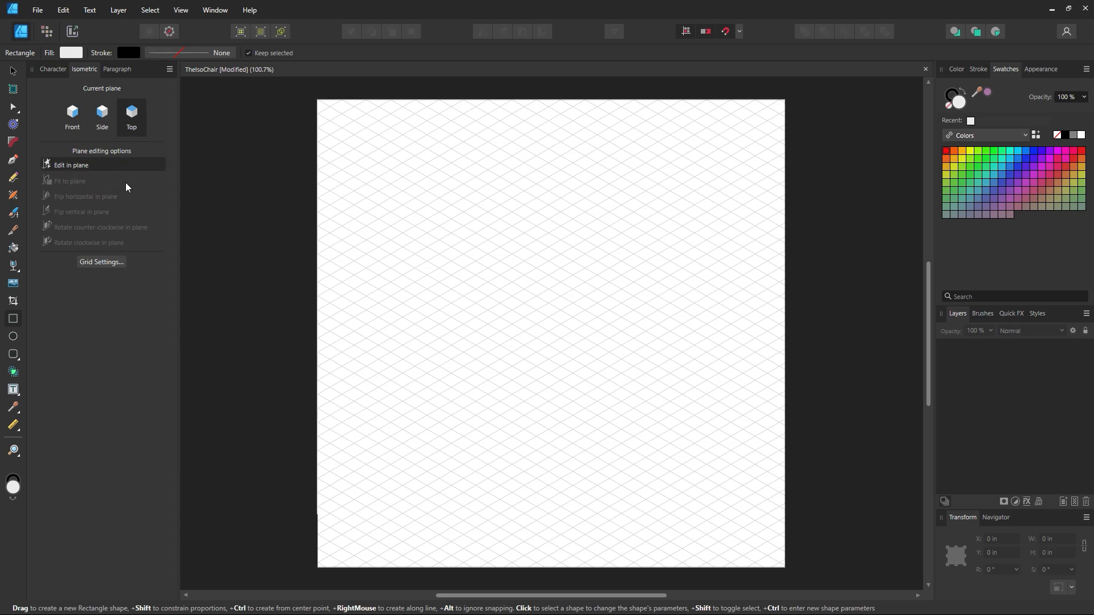
- Zoom in on the page and cycle through the front, side and top grid planes, ending on the side plane
click(103, 120)
key(z)
key(ctrl+1)
drag(545, 278, 579, 303)
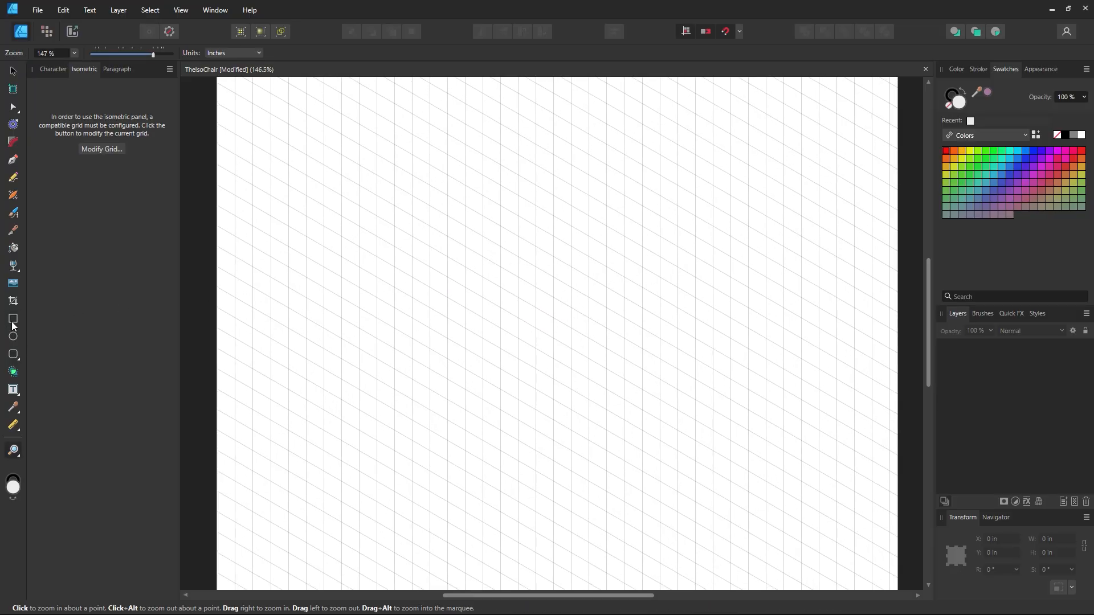
key(m)
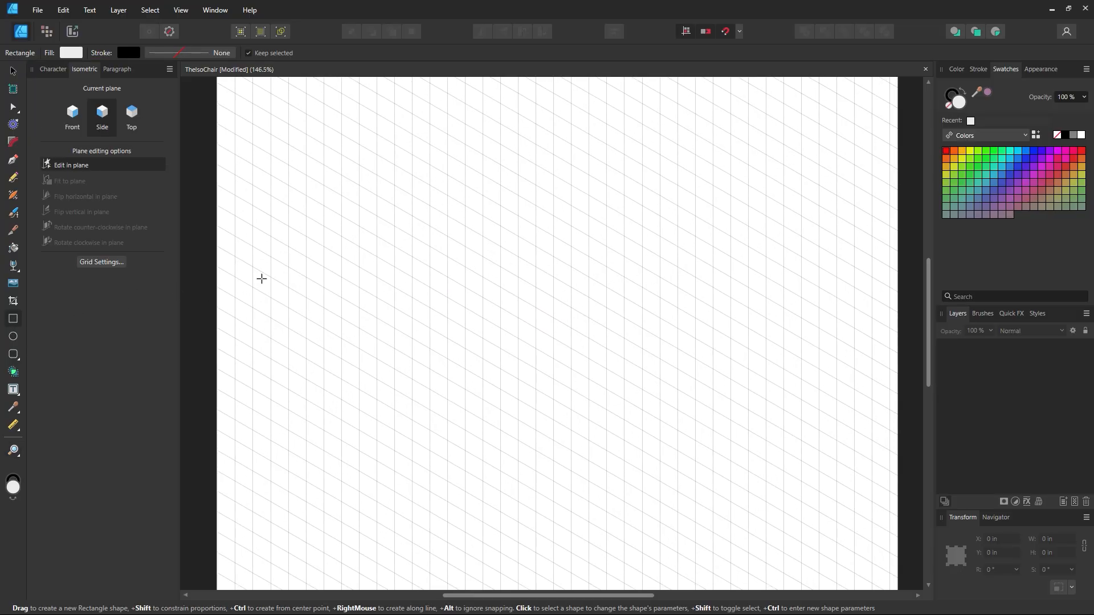
click(79, 125)
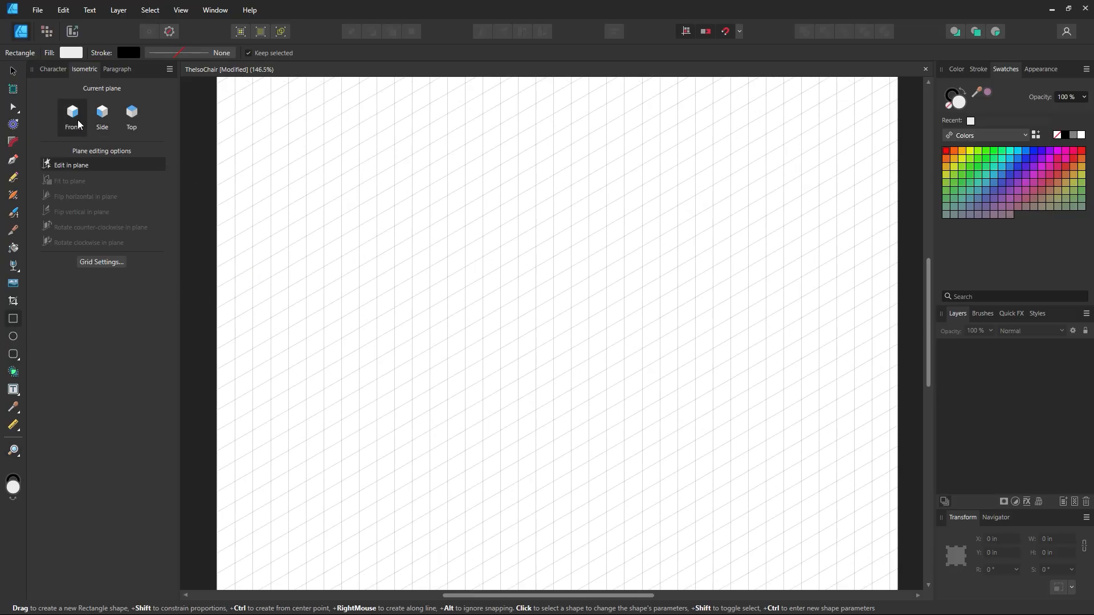
click(114, 117)
click(134, 116)
click(106, 109)
click(81, 115)
click(104, 114)
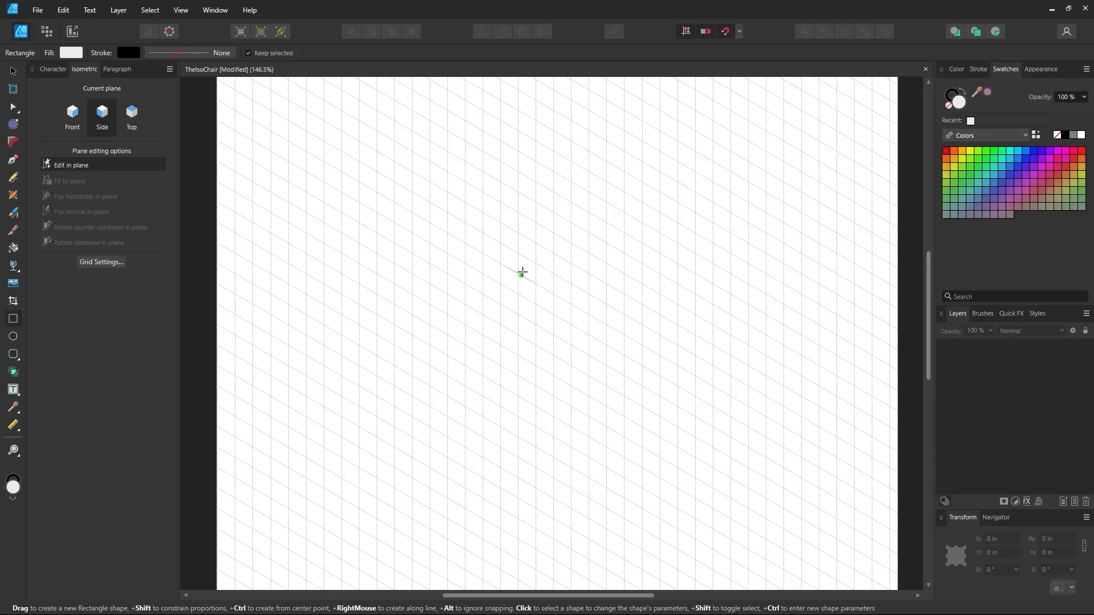
scroll(522, 272, up, 1)
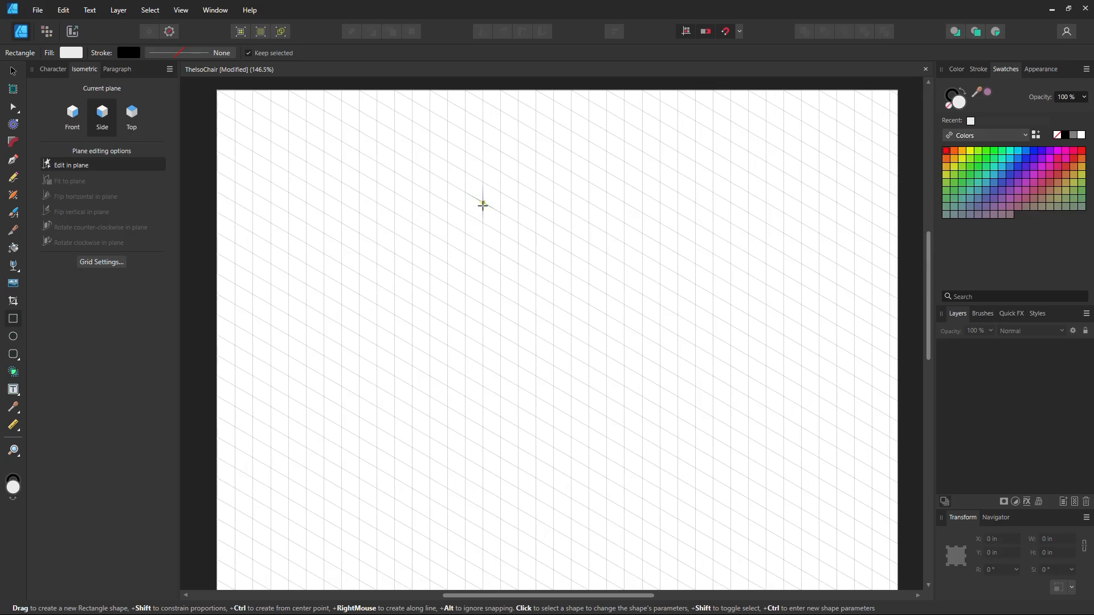
drag(481, 204, 520, 280)
key(ctrl+z)
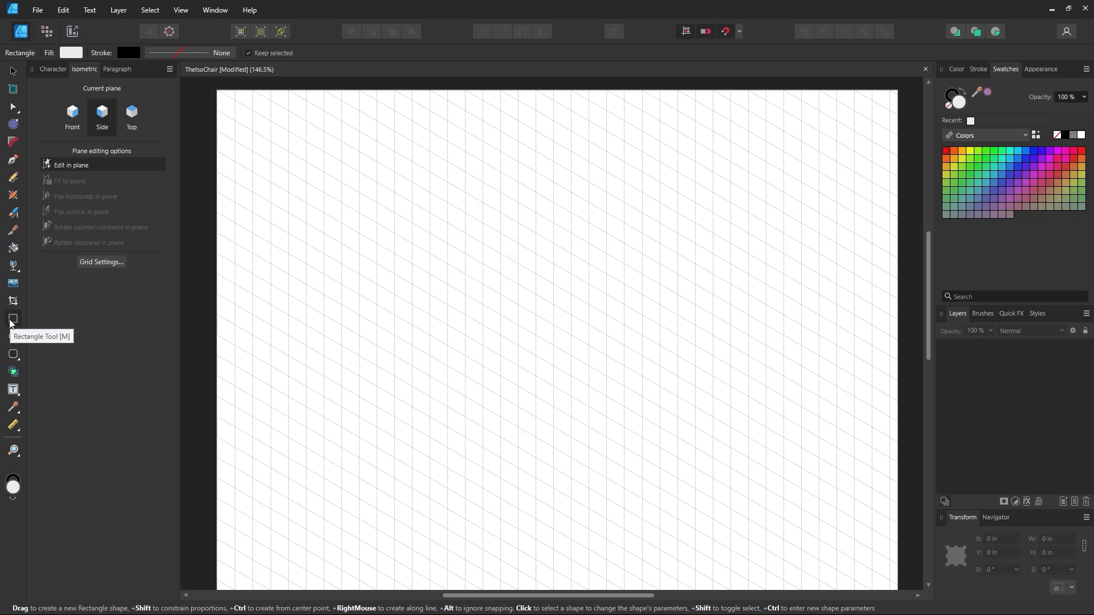
- Draw a rectangle 2.4 in wide and 0.6 in high on the side plane and stretch it downward to 3 in high
drag(483, 204, 624, 328)
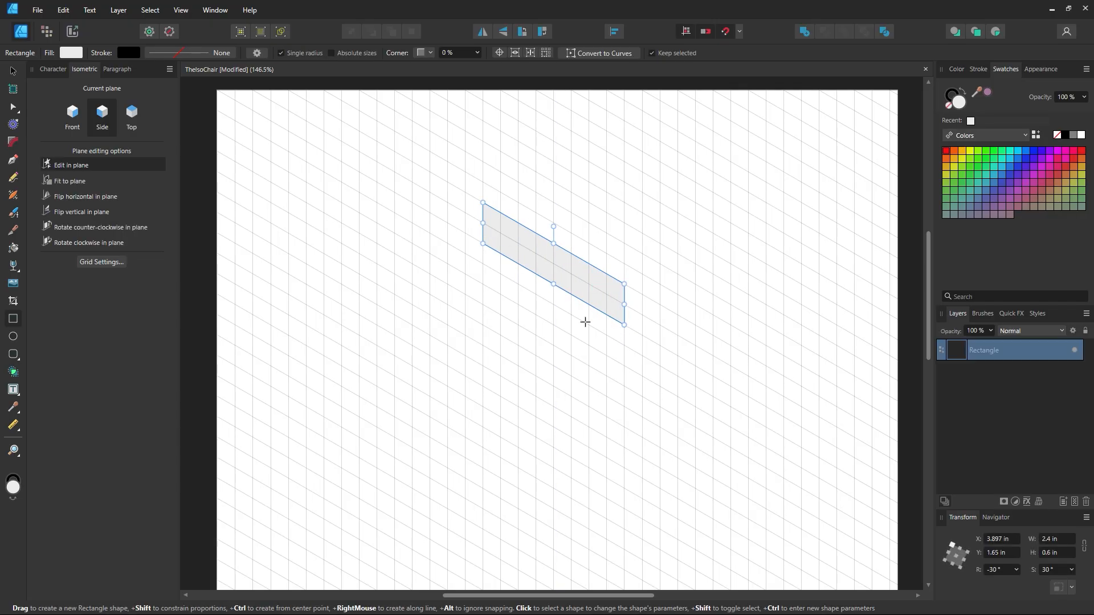
click(13, 70)
drag(552, 280, 553, 448)
click(715, 473)
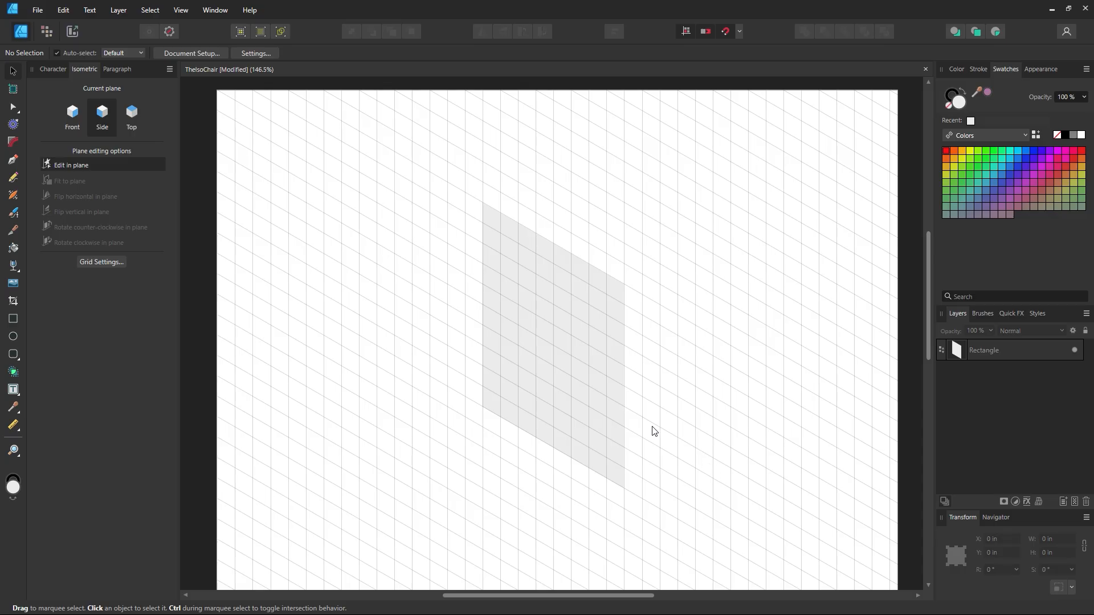
- Remove the side-plane rectangle's stroke and fill it with light purple, RGB 171, 160, 222
drag(562, 374, 496, 347)
click(497, 348)
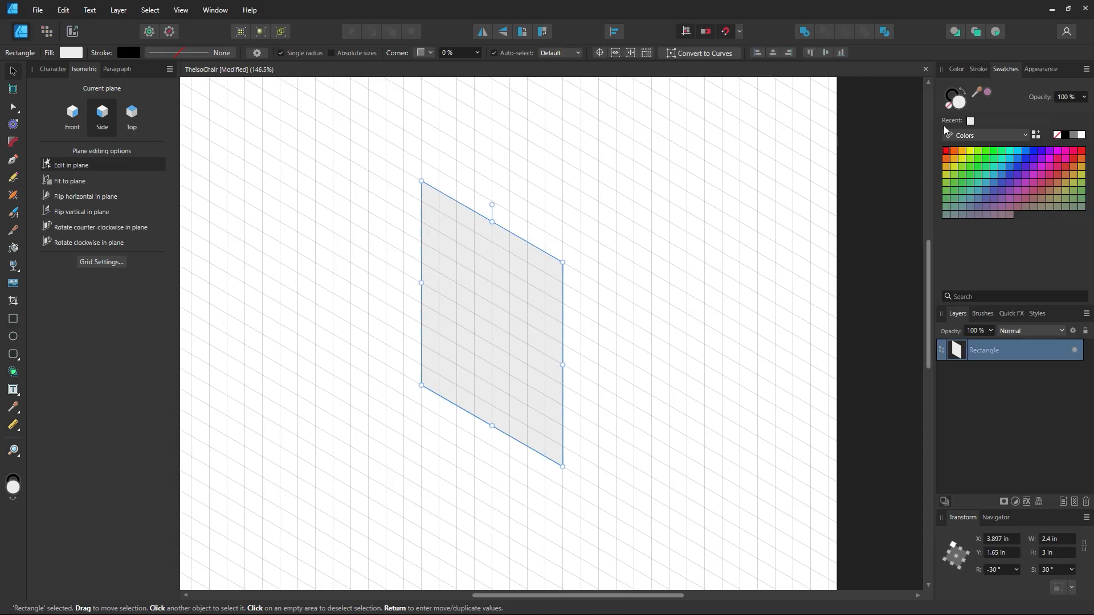
click(948, 105)
double_click(957, 99)
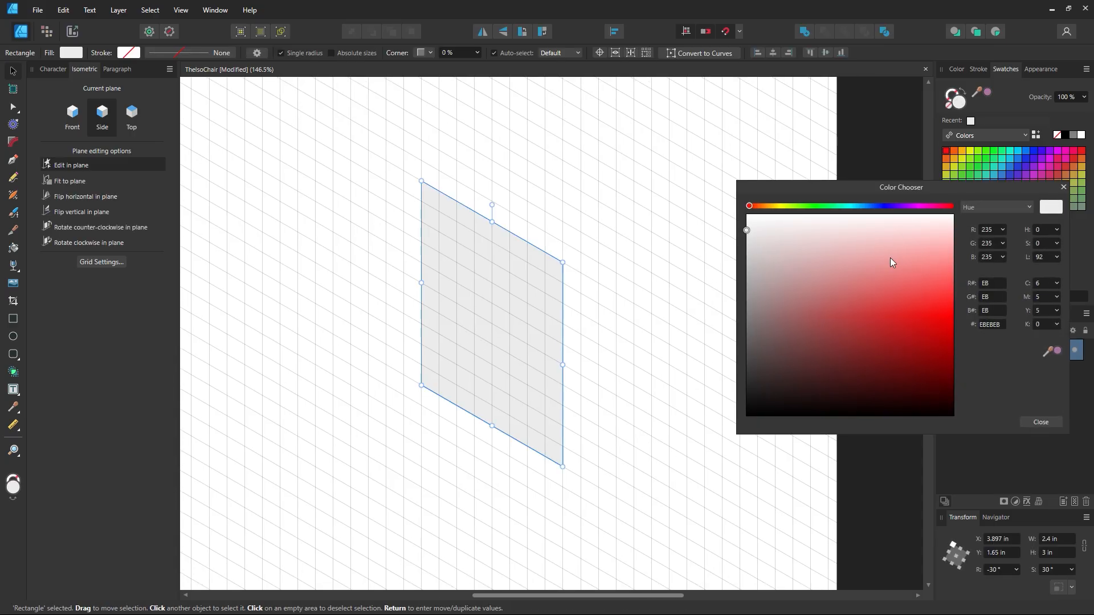
click(777, 299)
click(889, 206)
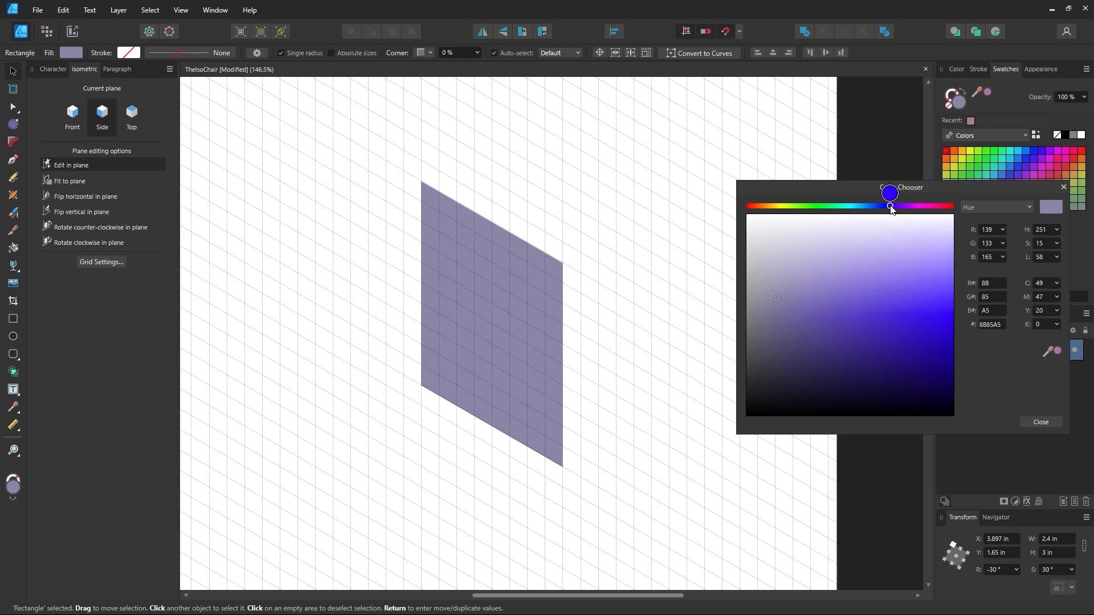
click(878, 315)
mouse_move(878, 313)
mouse_down()
mouse_move(884, 332)
mouse_move(895, 294)
mouse_move(886, 274)
mouse_move(848, 268)
mouse_up()
click(1036, 422)
click(739, 386)
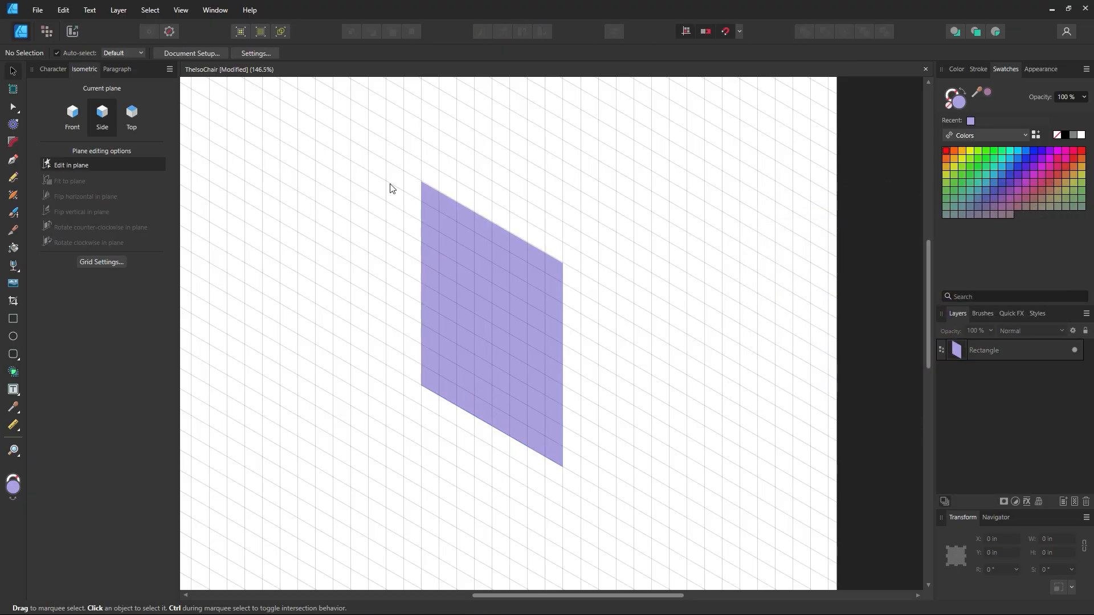
- Draw a 0.3 in by 2.4 in rectangle on the top plane along the purple panel's upper edge
click(12, 322)
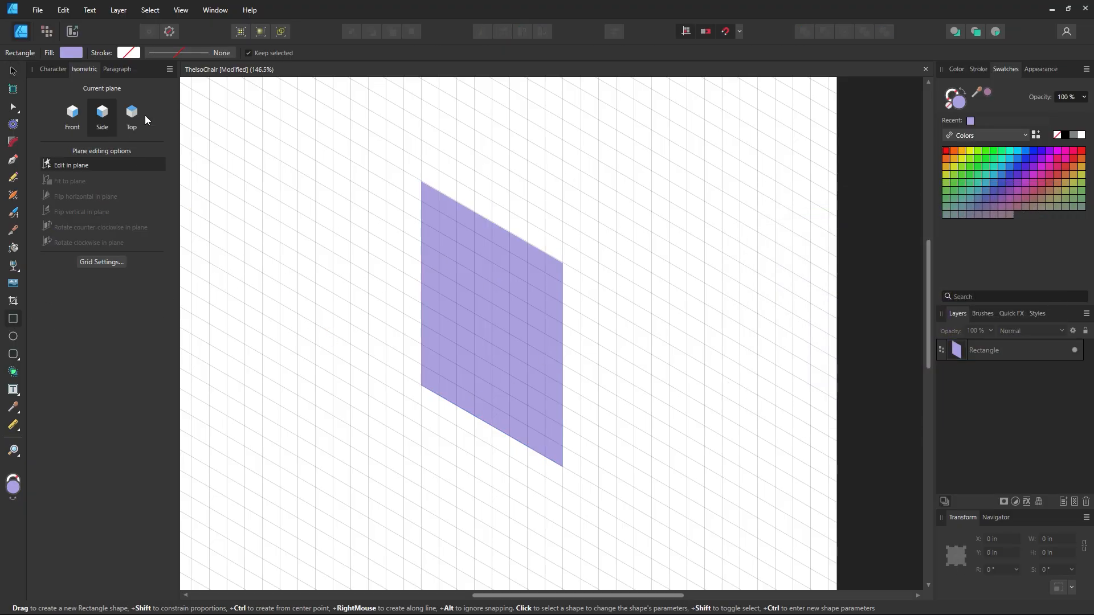
click(131, 123)
scroll(369, 315, up, 2)
drag(421, 215, 580, 286)
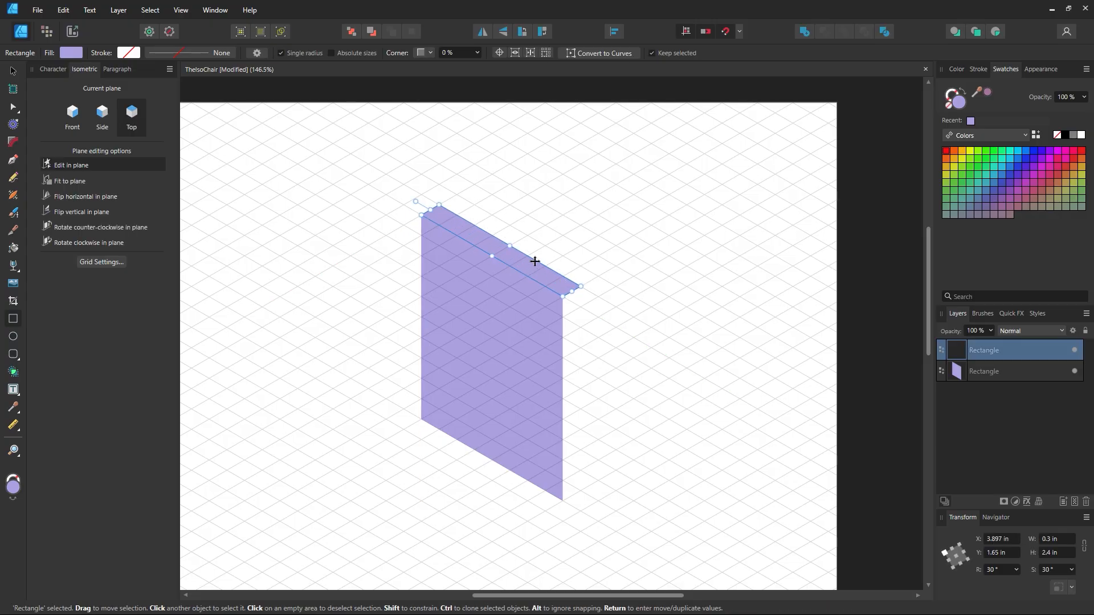
- Fill the panel's top face with a paler tint of the same purple and deselect it
click(962, 95)
click(962, 94)
double_click(957, 102)
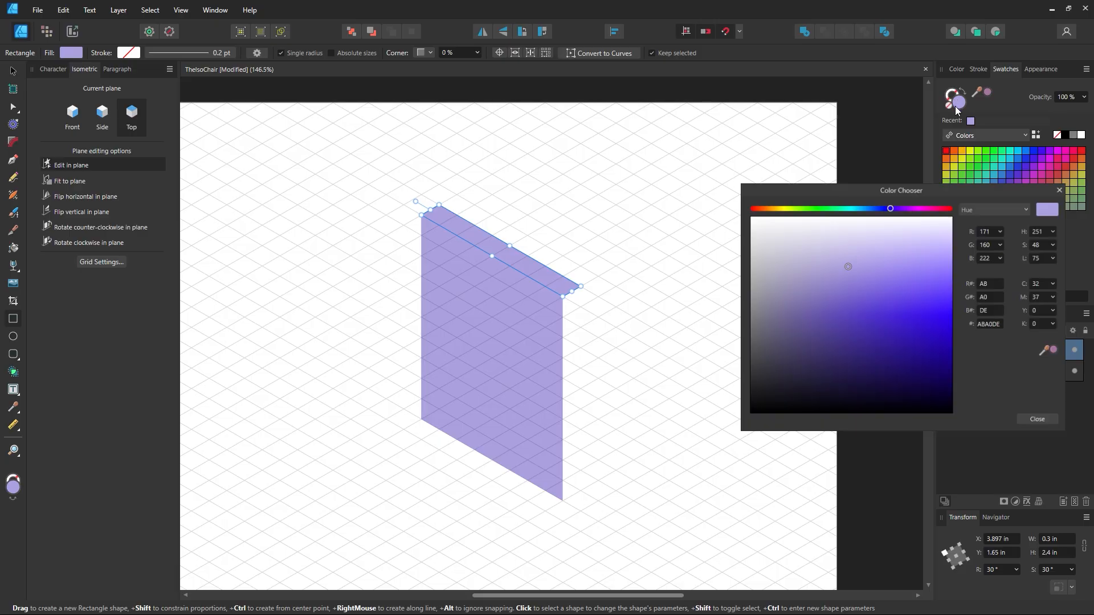
mouse_move(855, 259)
mouse_down()
mouse_move(842, 245)
mouse_move(882, 236)
mouse_up()
click(1040, 422)
click(14, 72)
click(535, 247)
scroll(610, 335, down, 1)
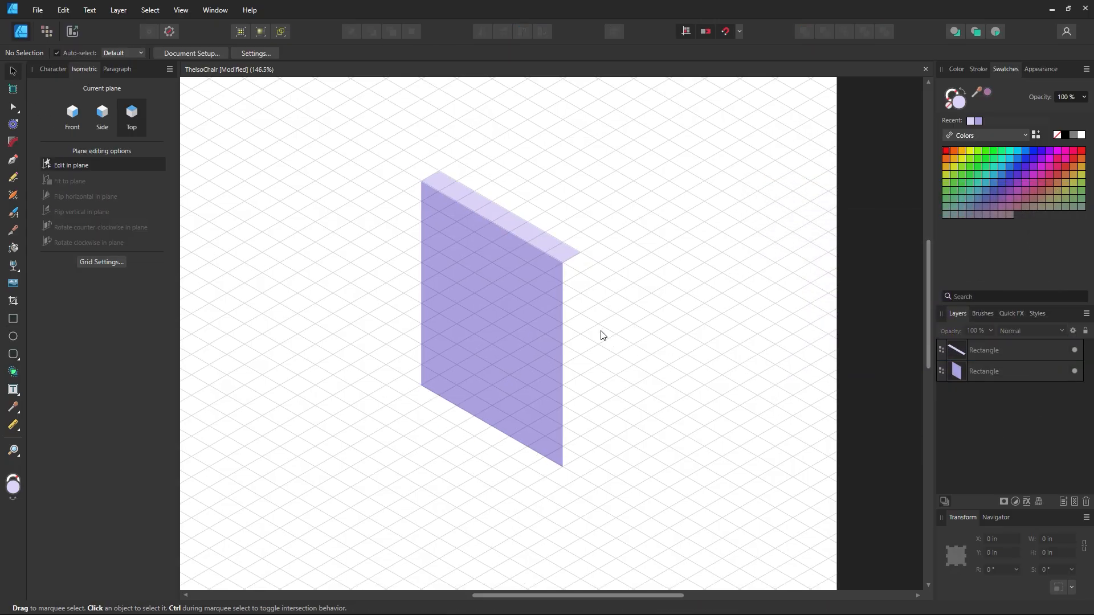
- Draw a 0.3 in by 3 in rectangle on the front plane to form the panel's narrow end face
click(13, 319)
click(72, 113)
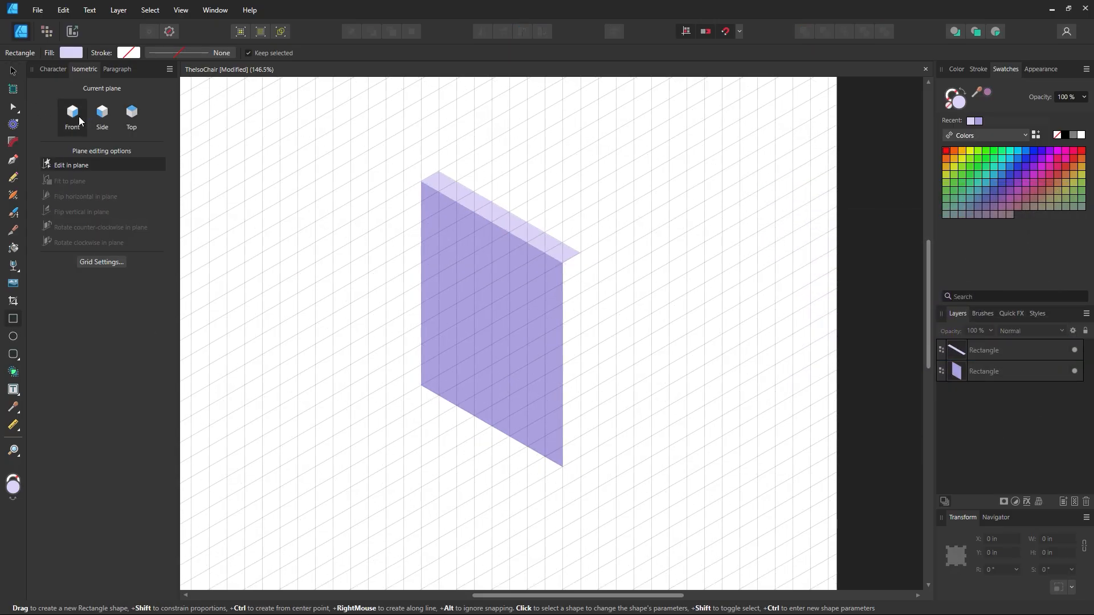
drag(580, 252, 567, 458)
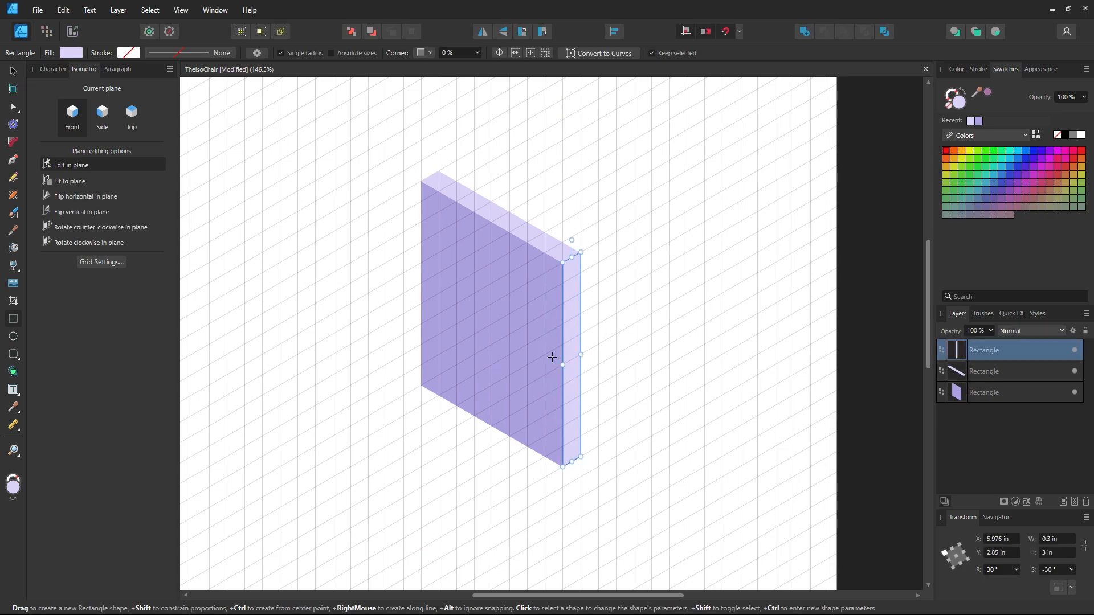
- Sample the large face's purple for the narrow end face, darken that fill, and deselect the face
key(i)
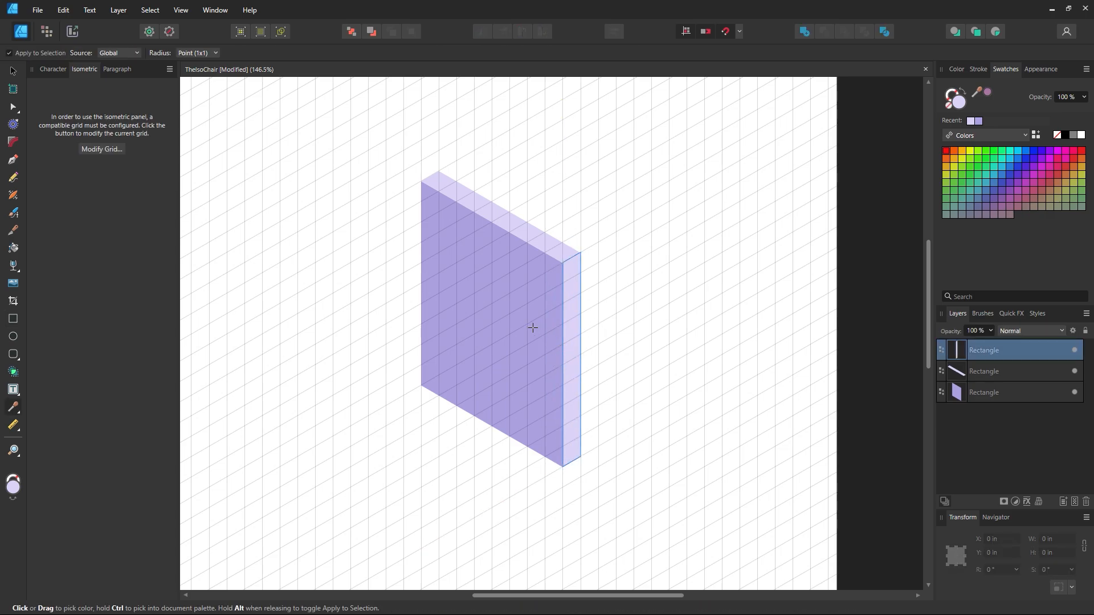
click(533, 328)
double_click(961, 99)
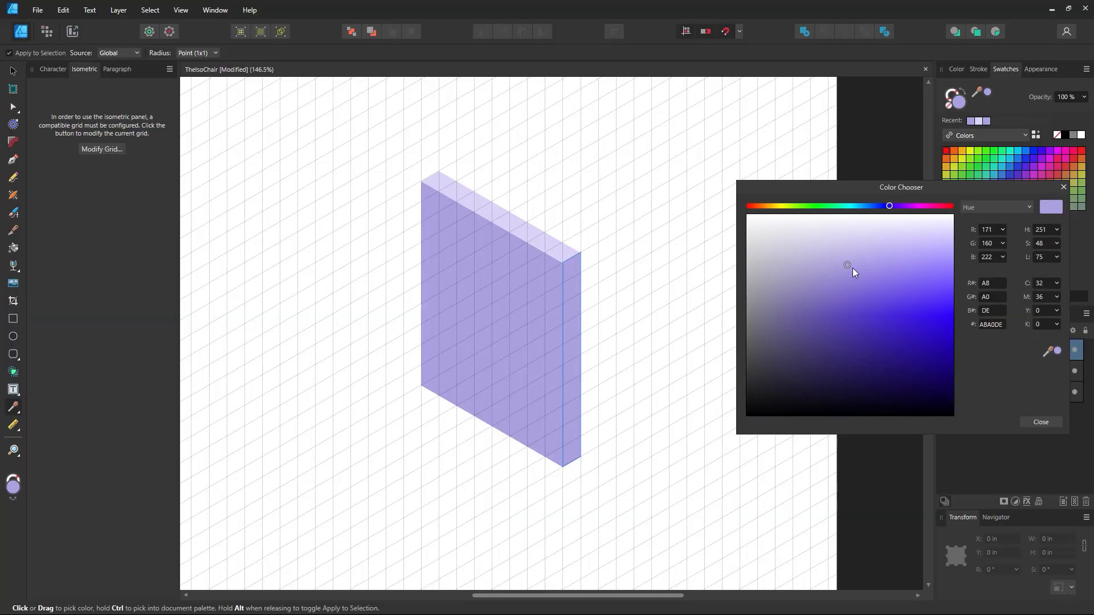
drag(848, 275, 853, 289)
click(1041, 422)
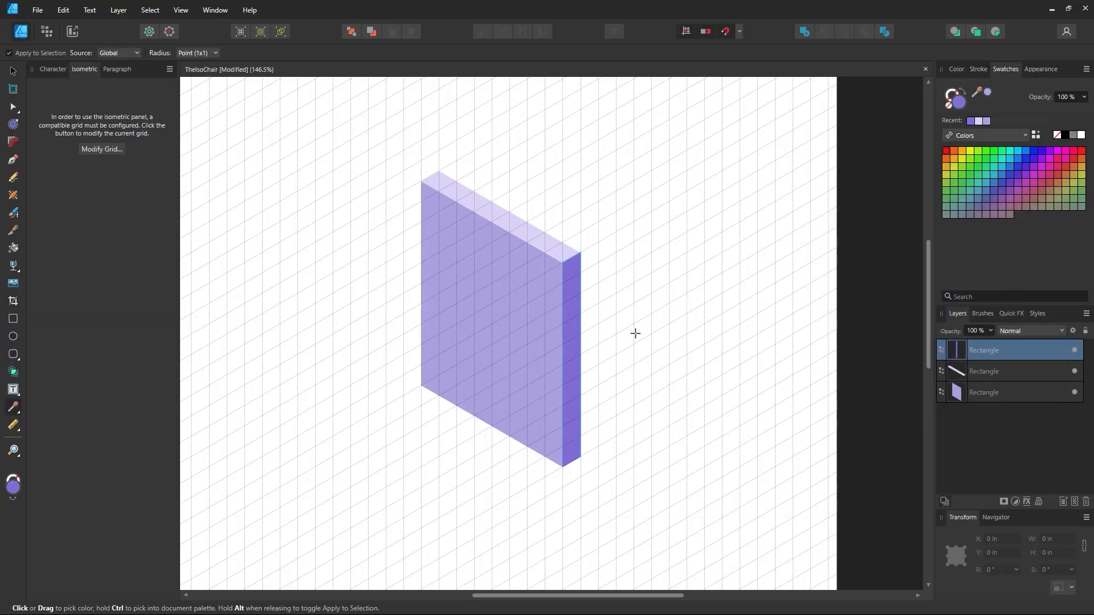
click(14, 73)
click(260, 194)
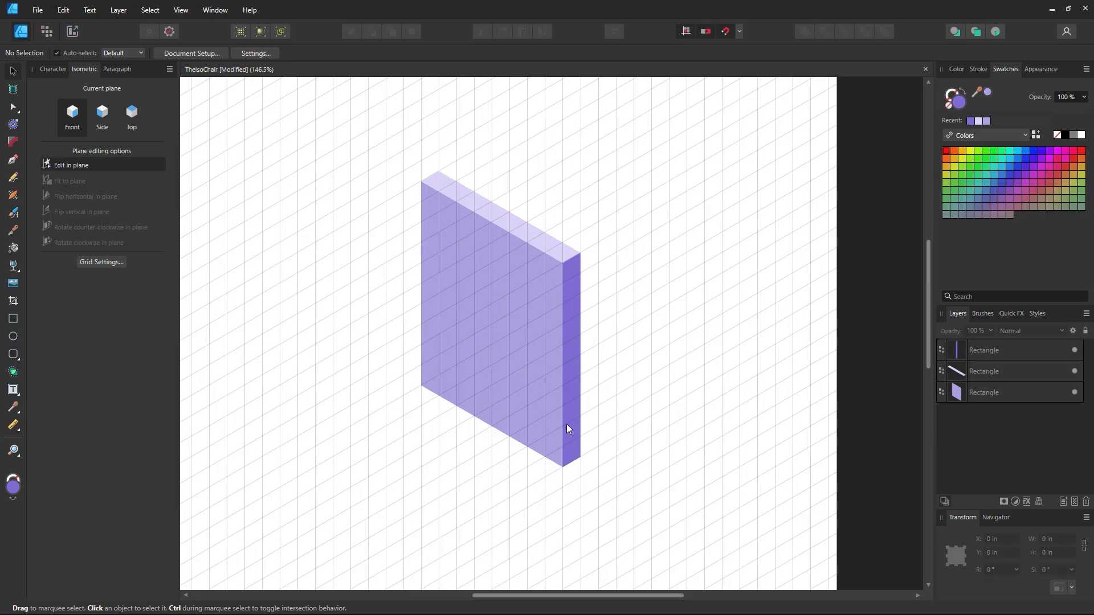
- Draw a 2.4 in square on the top plane from the upright panel's lower edge to form the seat, and deselect it
key(z)
alt+click(548, 412)
key(space)
drag(530, 388, 552, 328)
drag(543, 262, 600, 318)
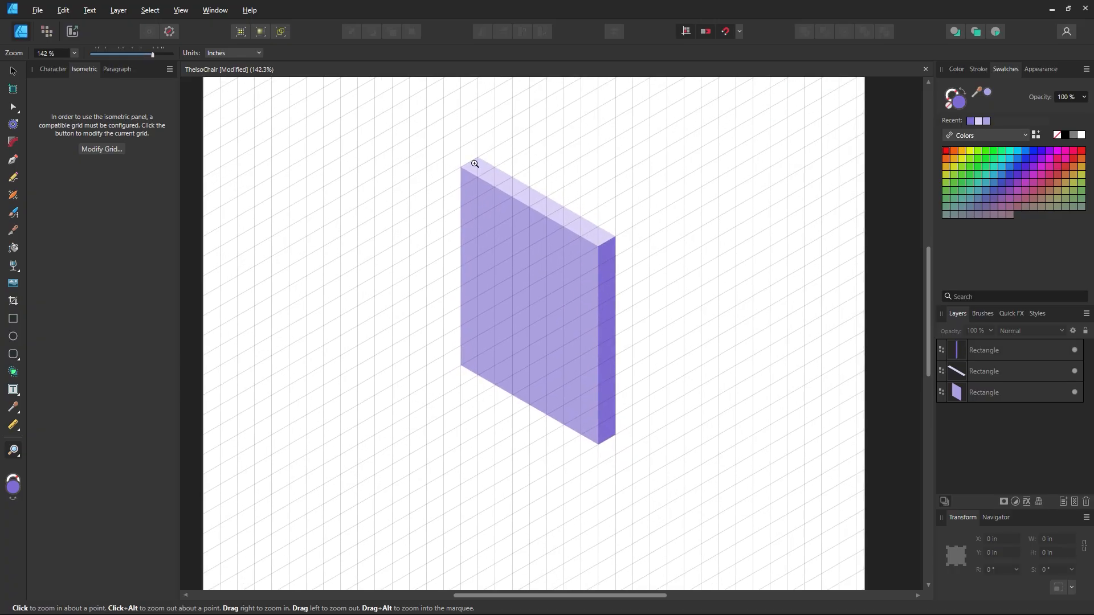
scroll(496, 405, down, 1)
click(16, 317)
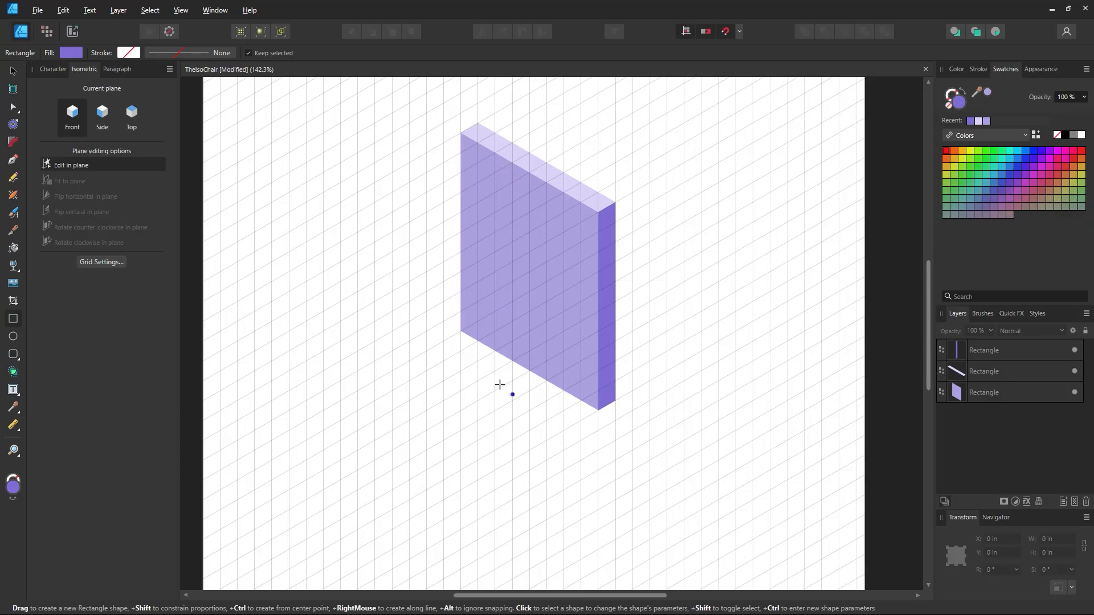
click(102, 114)
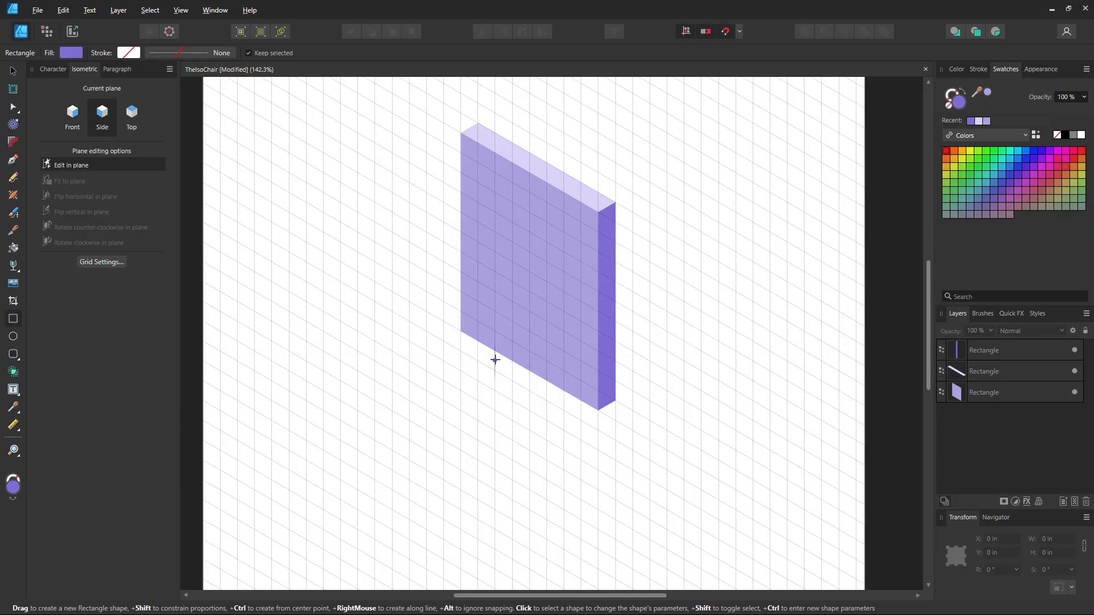
scroll(495, 360, down, 2)
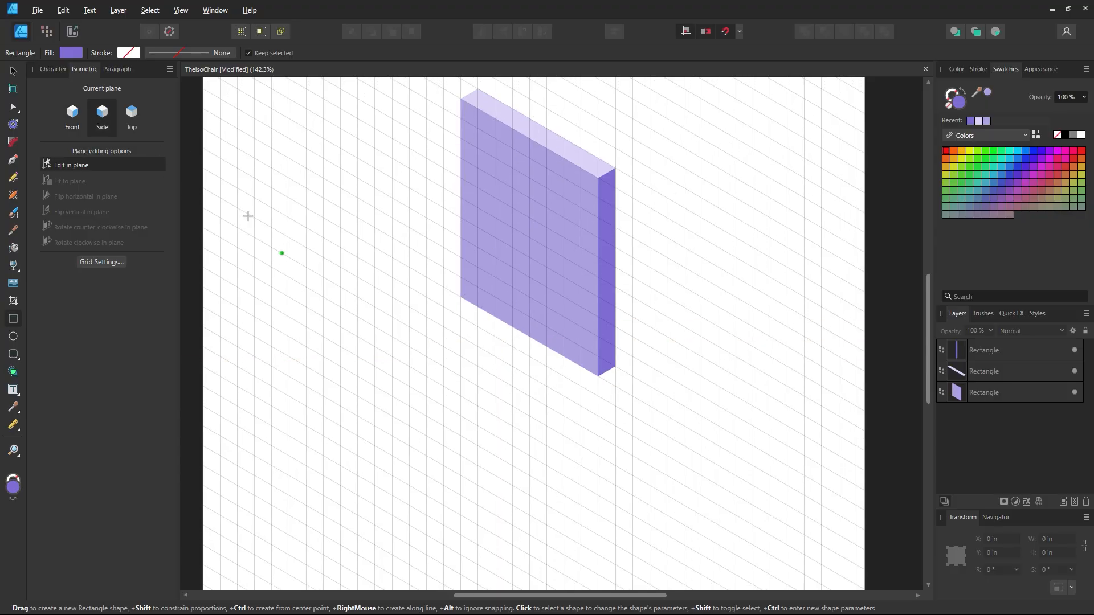
click(132, 116)
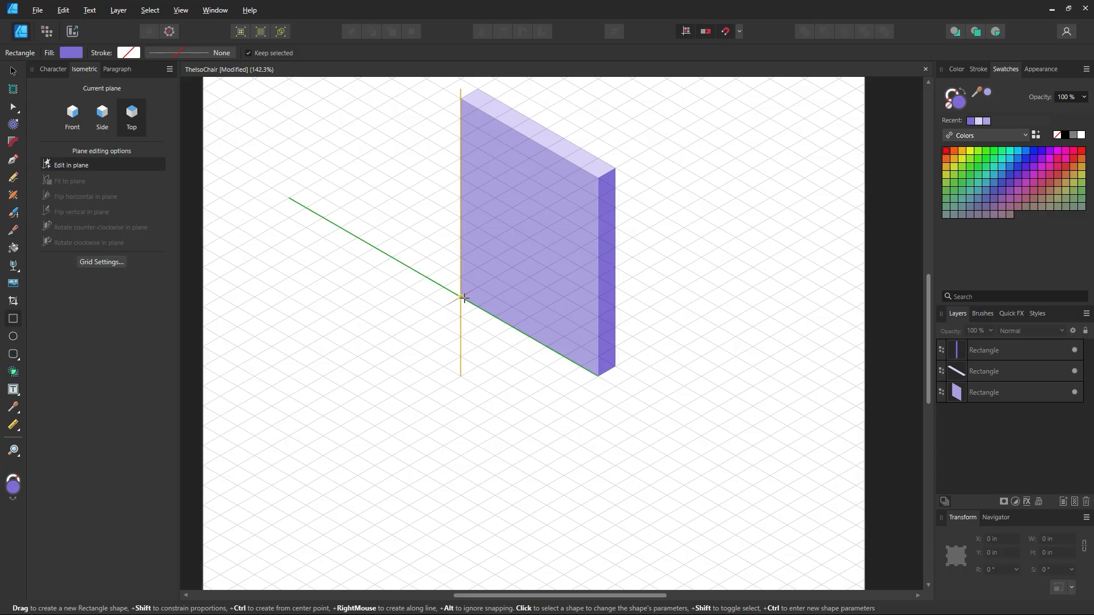
drag(461, 298, 461, 456)
click(13, 71)
key(ctrl+d)
- Select all four faces and move them together about 1 in across toward the page's centre and slightly up, leaving nothing selected
key(z)
alt+click(504, 293)
alt+click(506, 294)
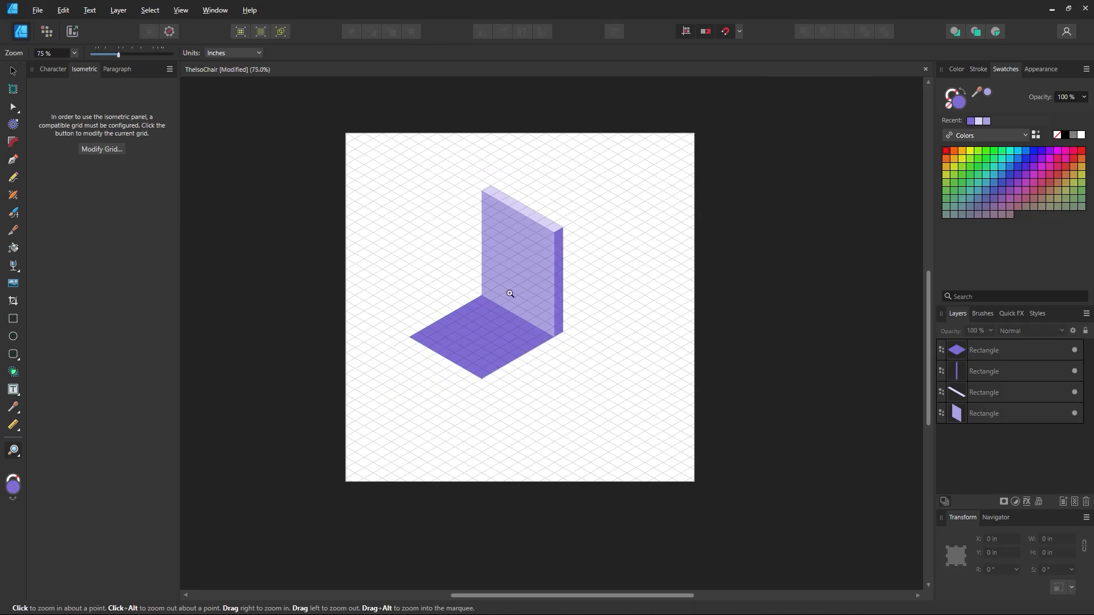
click(502, 292)
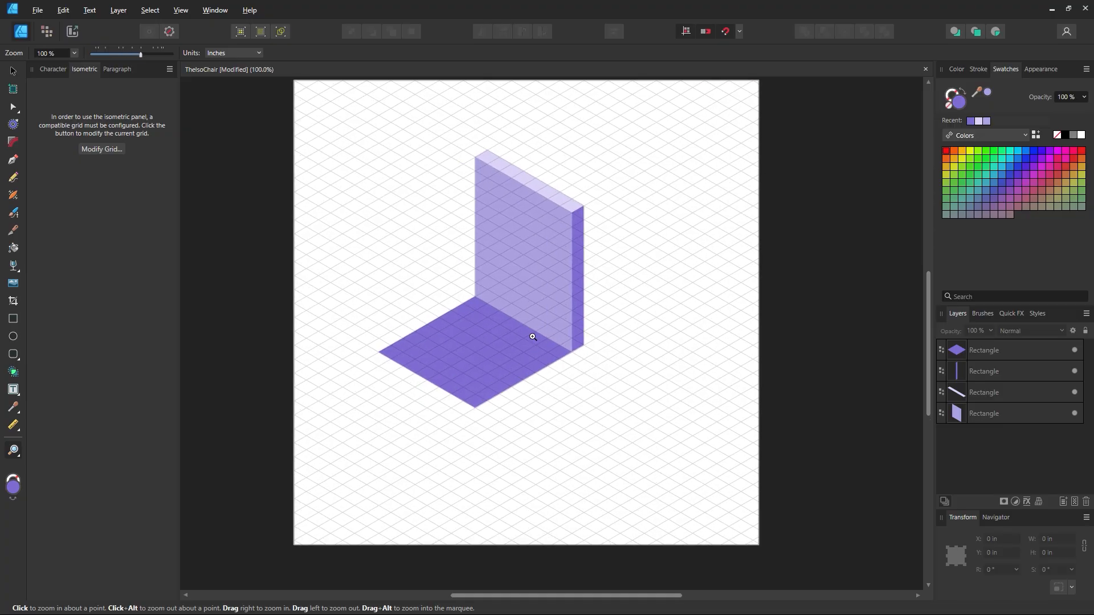
key(v)
scroll(578, 336, up, 1)
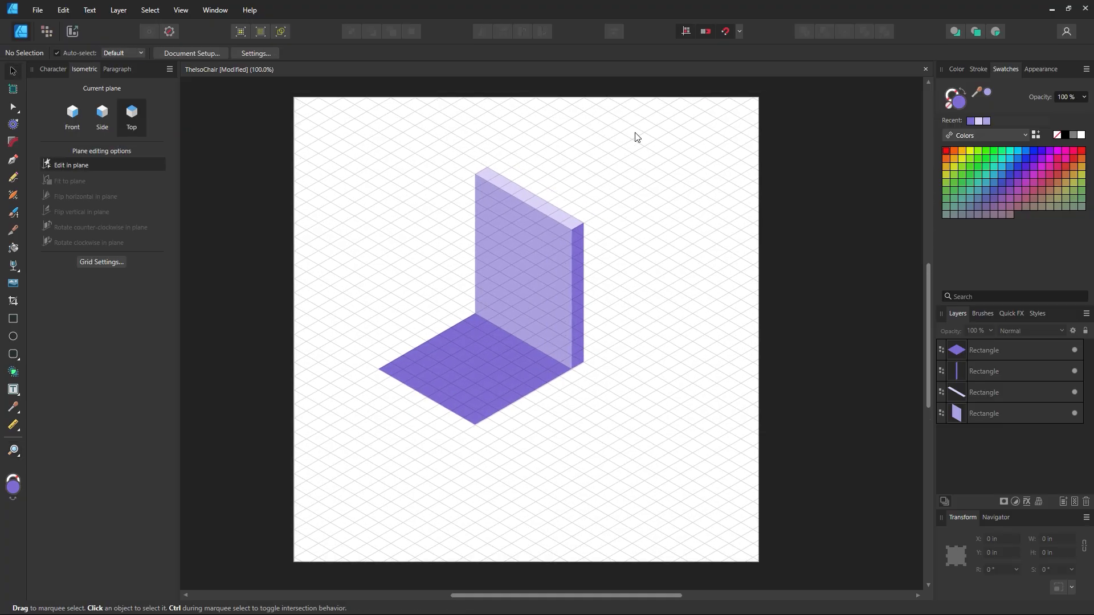
drag(609, 176, 302, 521)
scroll(579, 442, up, 2)
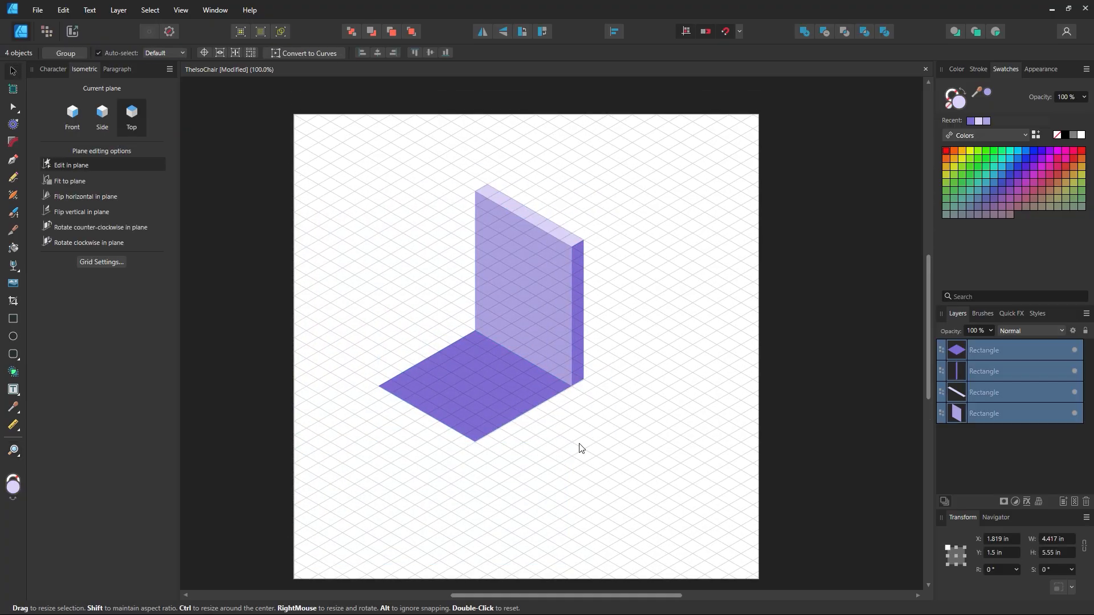
mouse_move(560, 312)
mouse_down()
mouse_move(574, 313)
mouse_move(563, 314)
mouse_up()
click(692, 261)
- Fill the seat face with the pale tint sampled from the backrest's top face and deselect it
key(space)
drag(568, 359, 544, 348)
key(z)
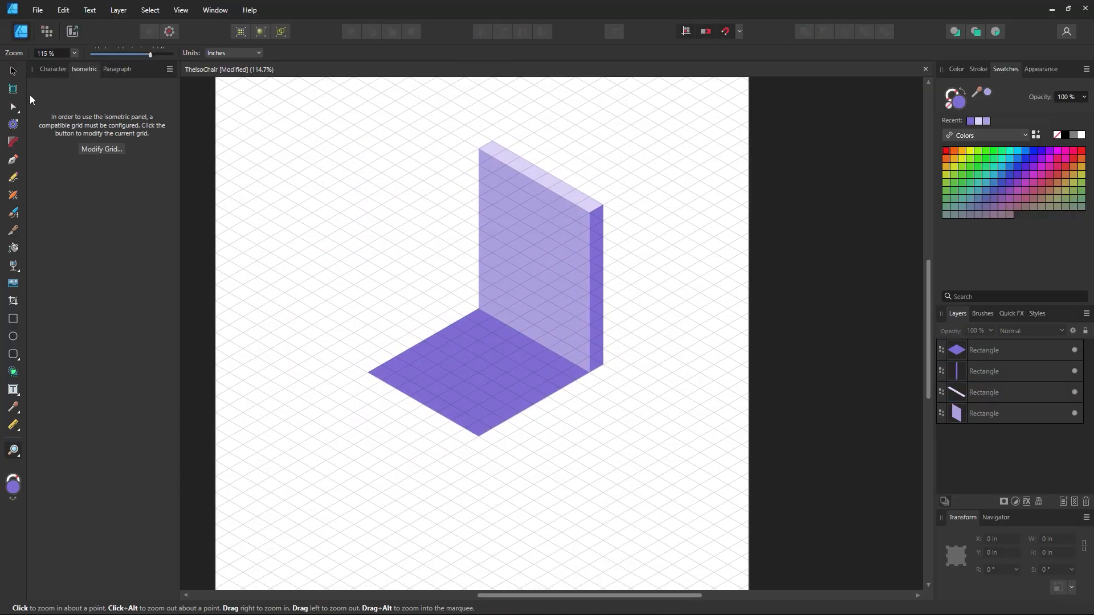
key(v)
click(513, 393)
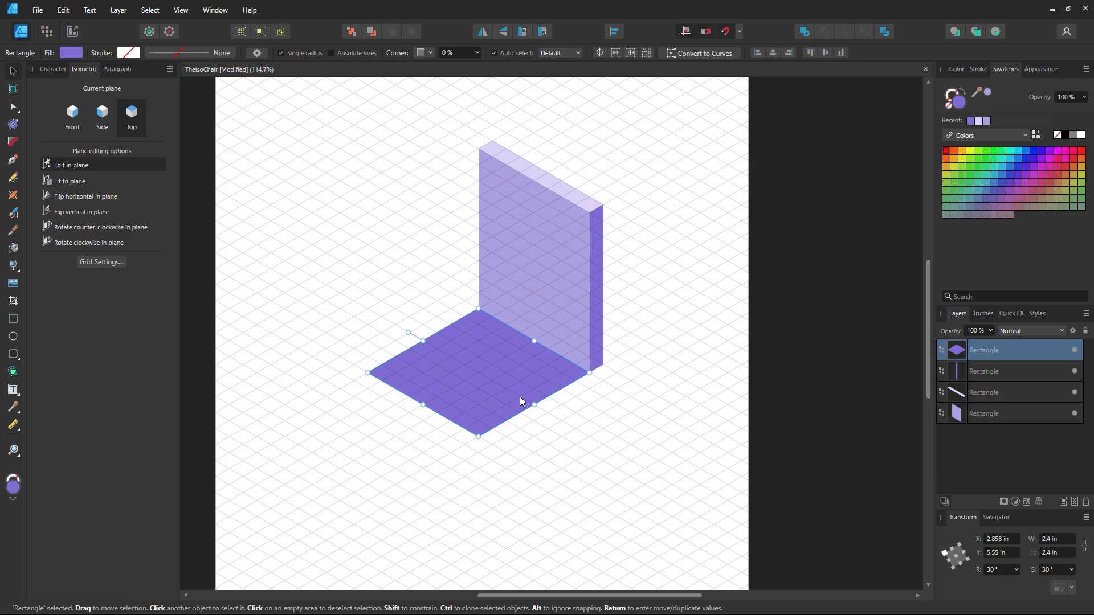
key(i)
click(562, 184)
click(11, 70)
click(319, 173)
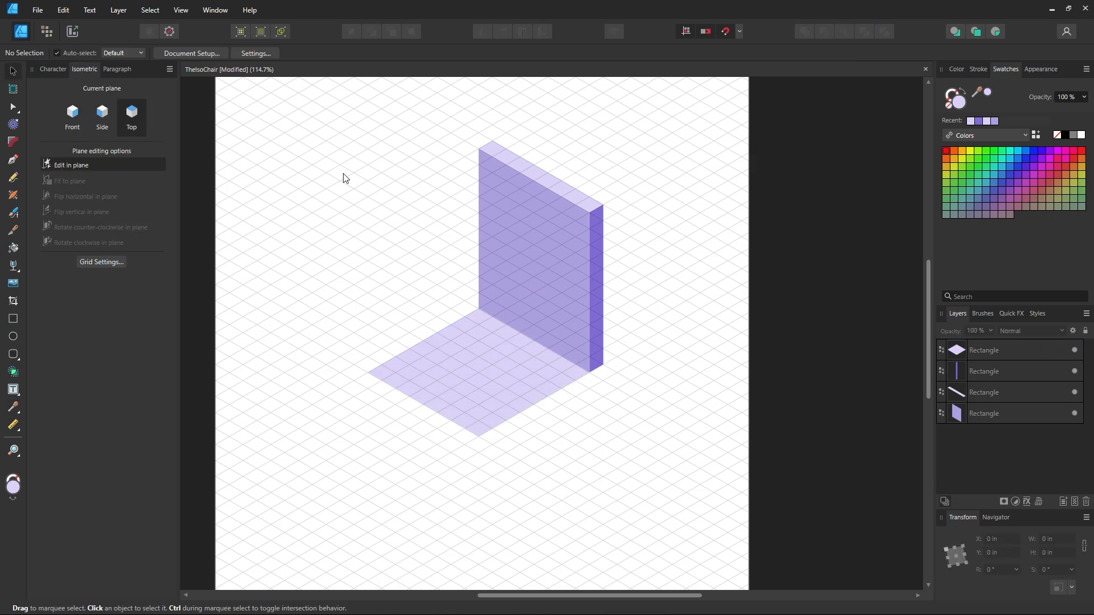
- Draw a 2.7 in by 0.3 in rectangle on the front plane along the seat's edge, starting at the backrest's outer lower corner
key(z)
drag(538, 389, 583, 396)
key(space)
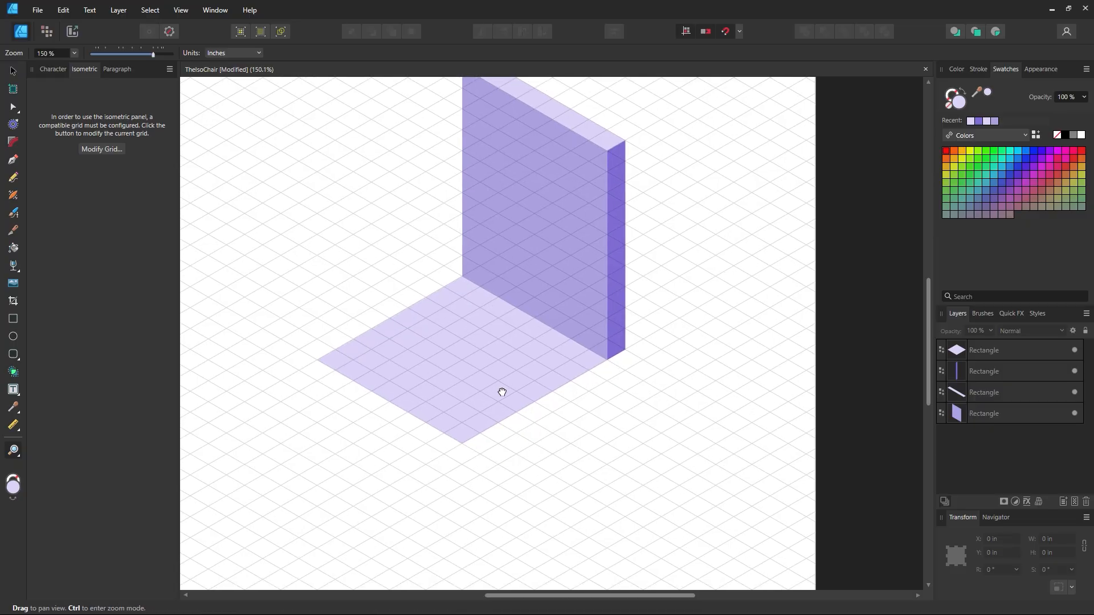
drag(501, 392, 512, 356)
click(17, 317)
click(73, 114)
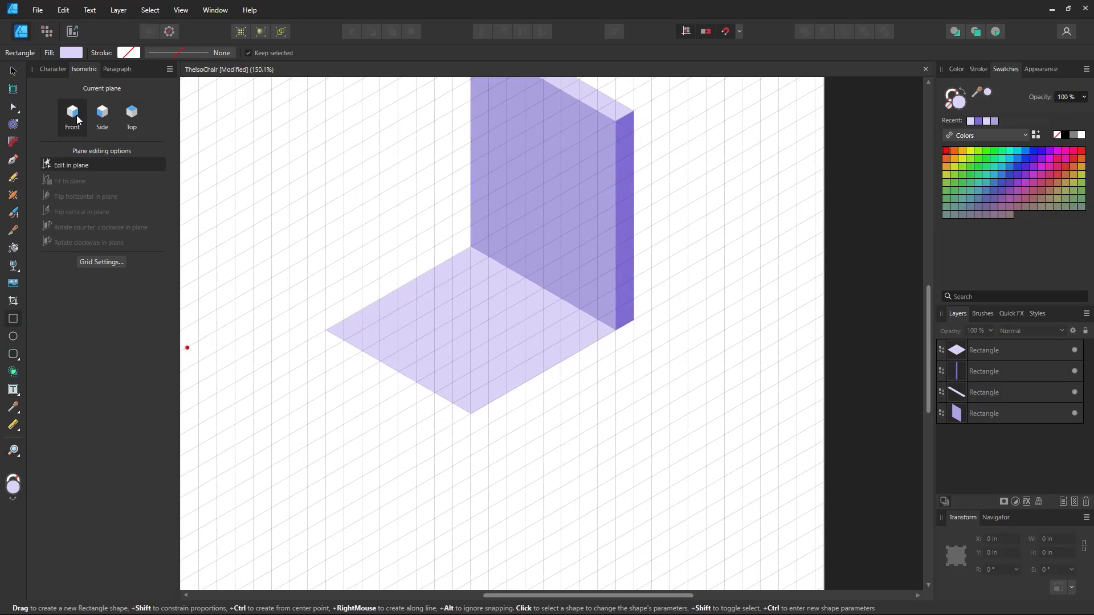
drag(632, 322, 469, 435)
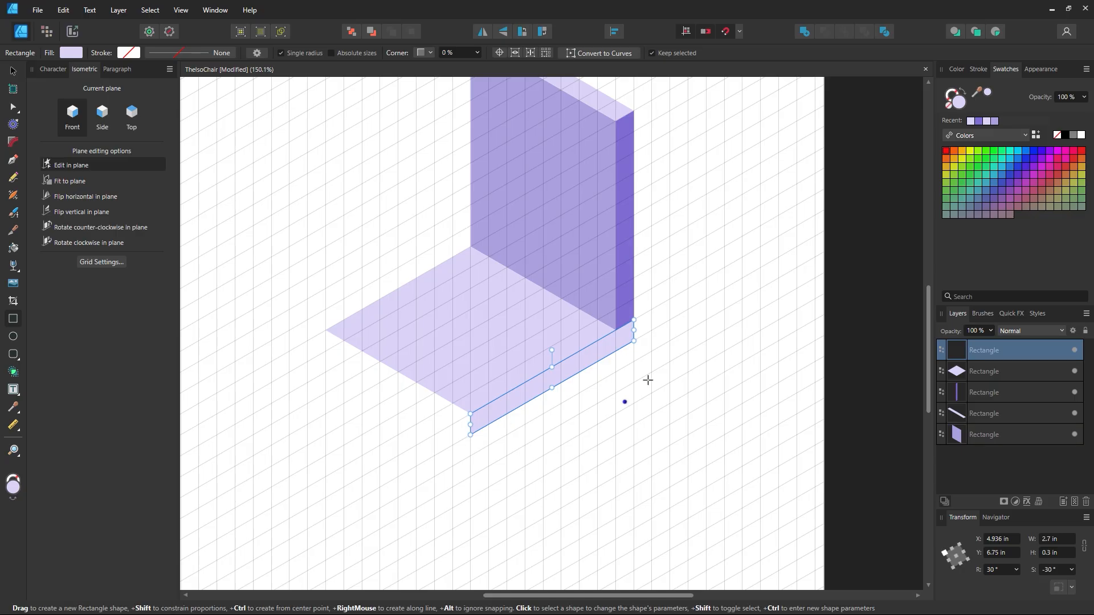
- Fill the seat's new edge face with the dark purple sampled from the backrest's narrow end face and deselect it
key(i)
click(626, 293)
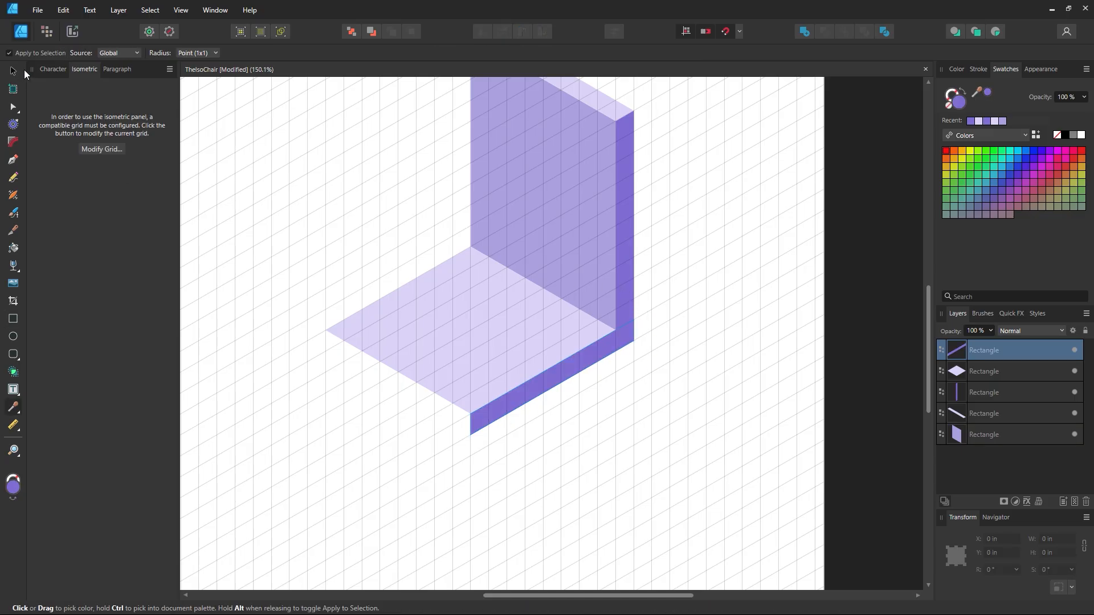
click(13, 72)
click(284, 205)
- Draw a 2.4 in by 0.3 in rectangle on the side plane along the seat's front edge
scroll(357, 270, up, 3)
click(14, 319)
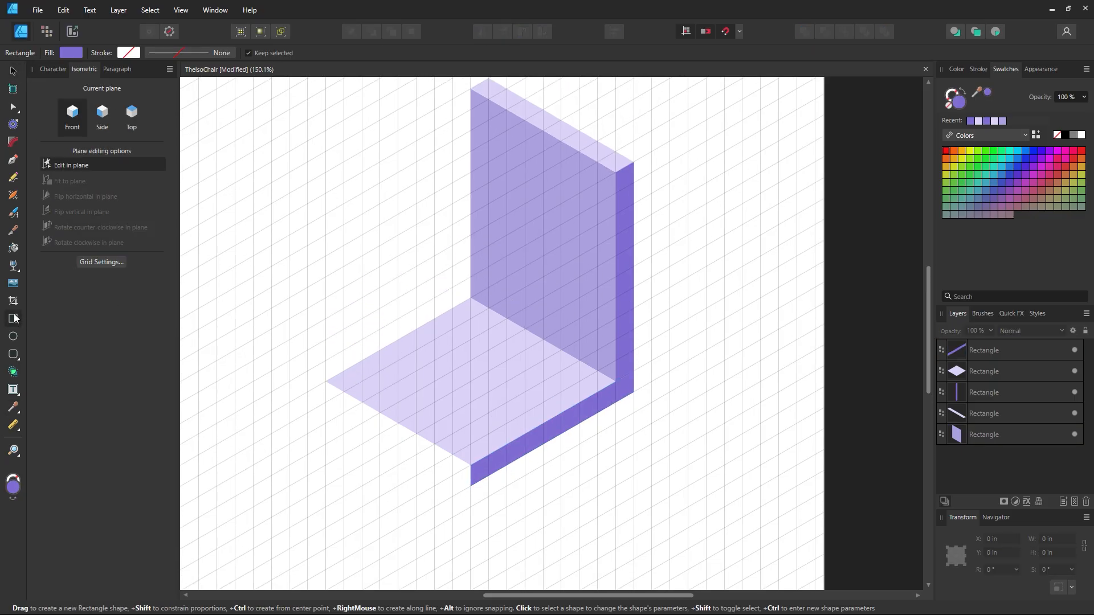
click(104, 114)
scroll(392, 322, up, 1)
drag(325, 399, 471, 501)
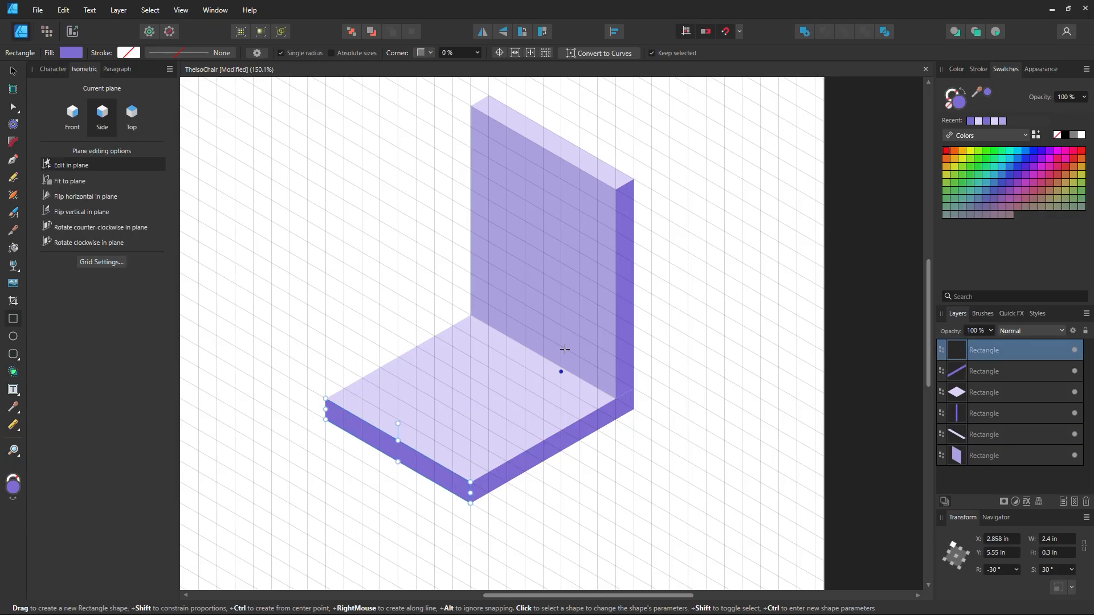
- Fill the seat's front edge with the medium purple sampled from the backrest's large face and deselect it
key(i)
click(565, 305)
click(13, 72)
click(343, 211)
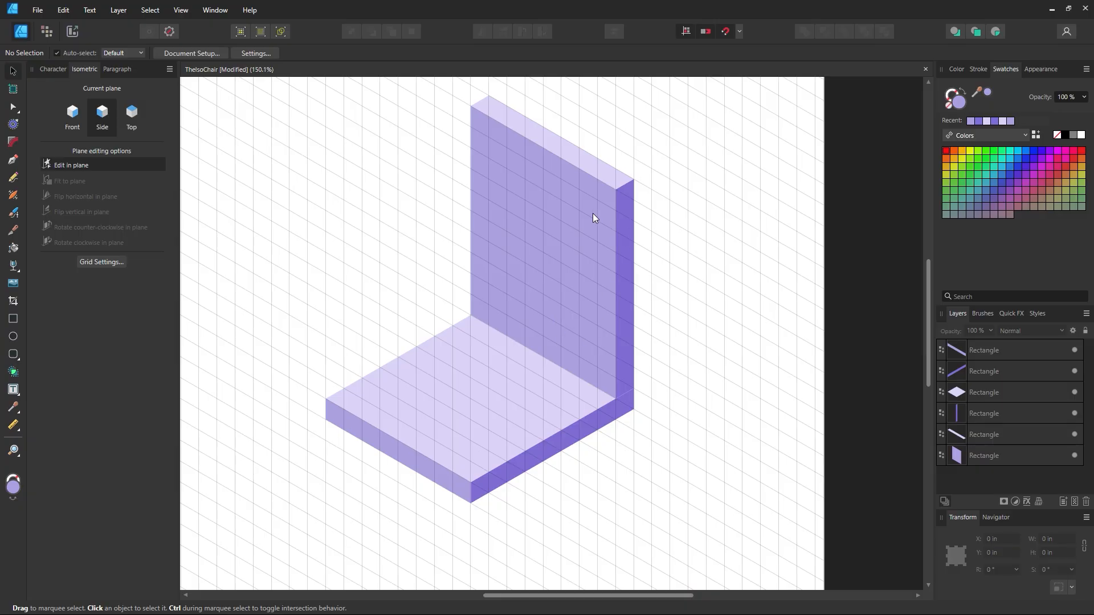
- Examine up close the corners and edges where the chair's faces meet
scroll(549, 280, up, 3)
key(z)
drag(486, 203, 609, 366)
drag(648, 435, 425, 254)
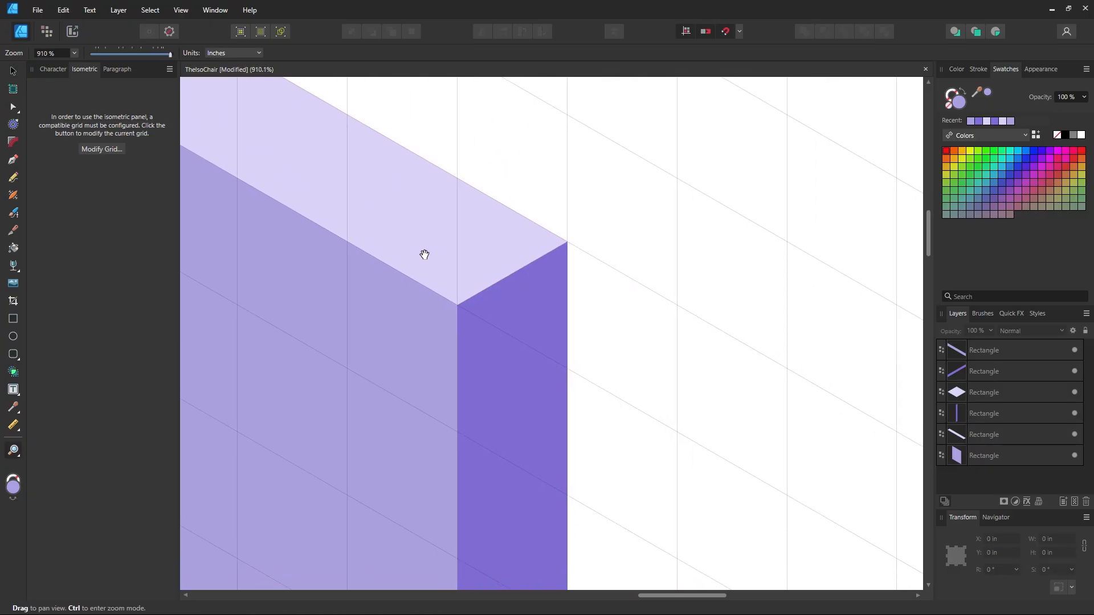
drag(562, 227, 575, 384)
drag(516, 469, 622, 478)
drag(628, 400, 872, 477)
drag(603, 188, 610, 395)
drag(529, 342, 601, 392)
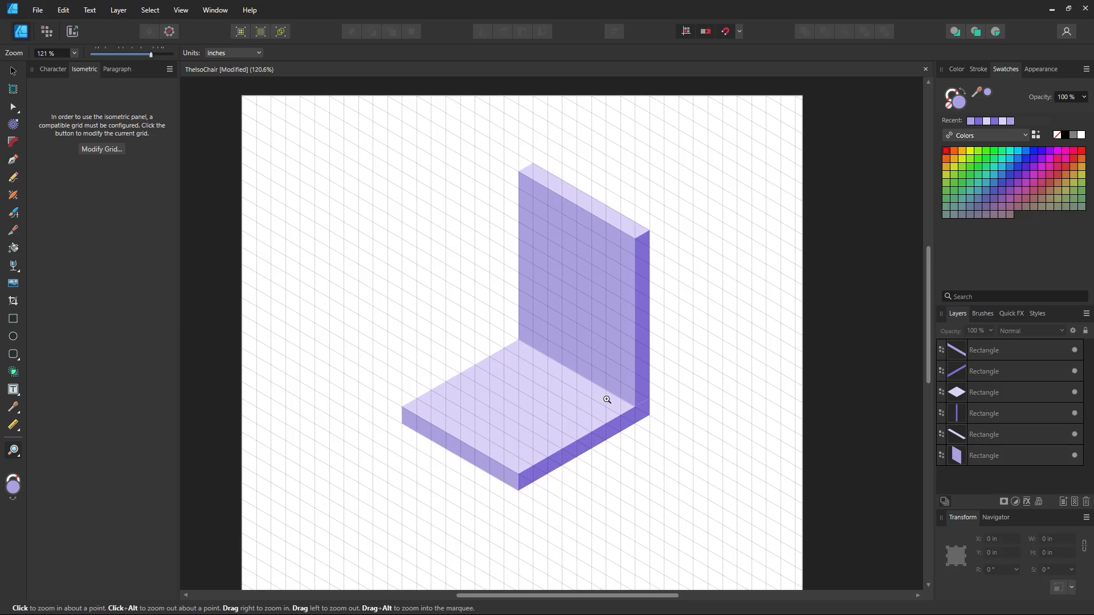
- Save the chair document
click(13, 71)
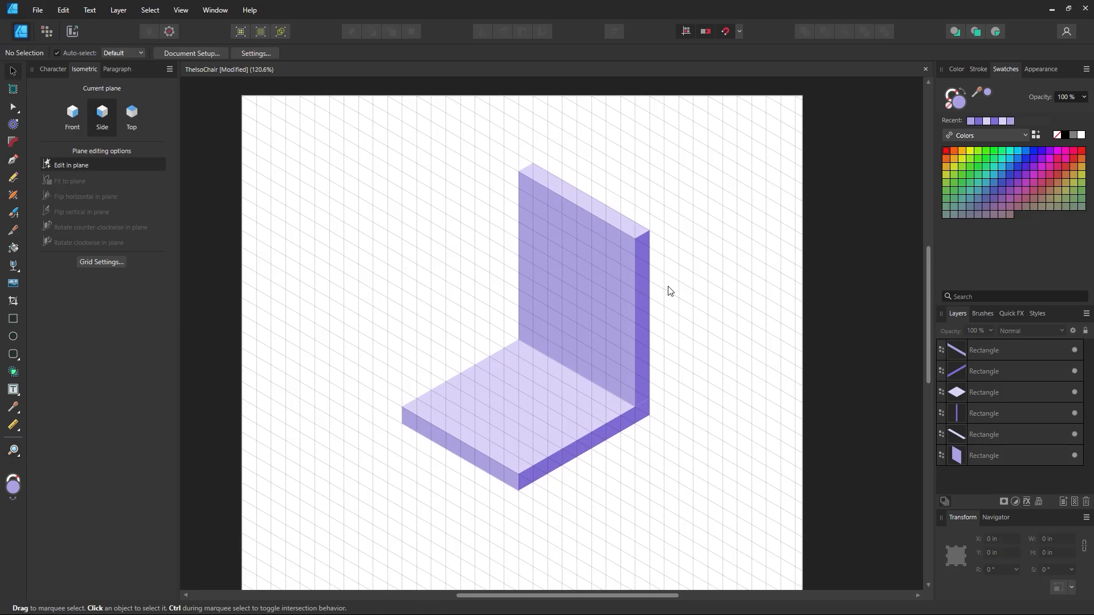
key(ctrl+s)
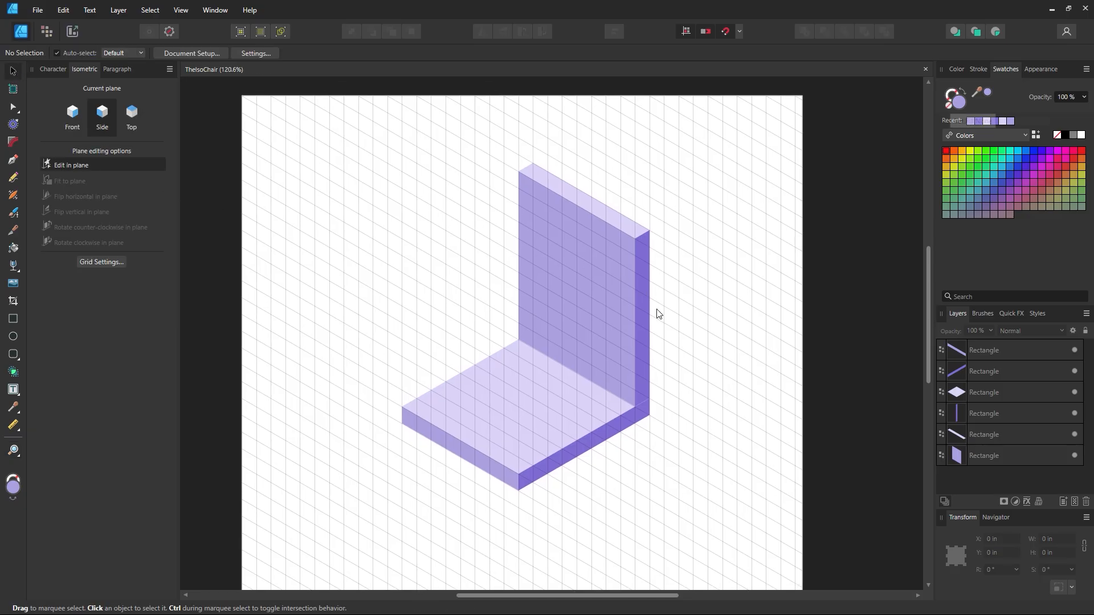
- Select all six faces of the chair, place a duplicate of them beside the page, and deselect it
key(z)
click(606, 366)
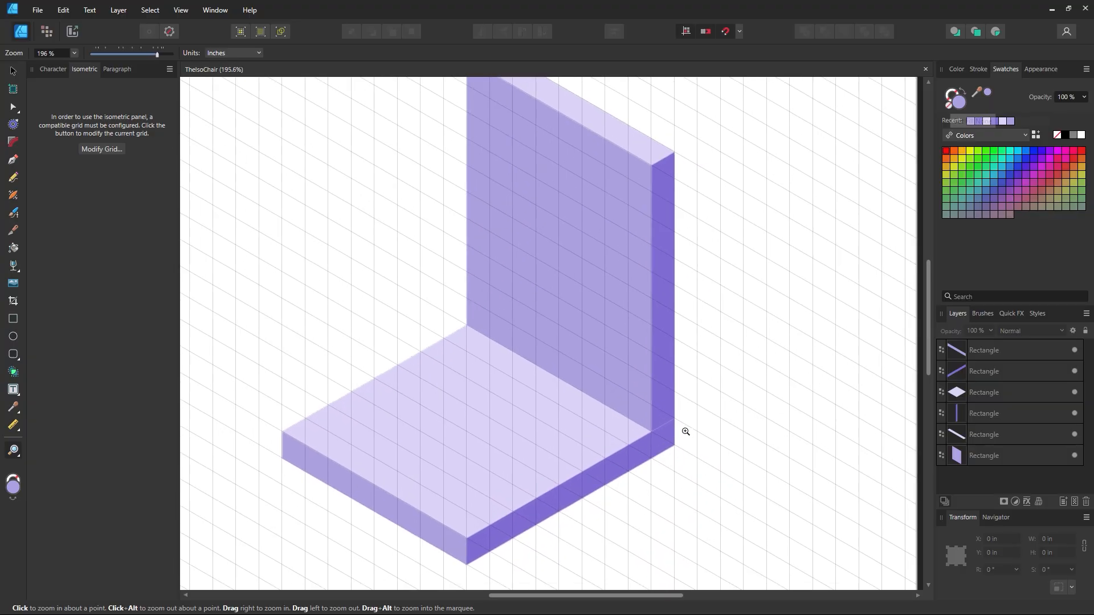
drag(579, 246, 564, 335)
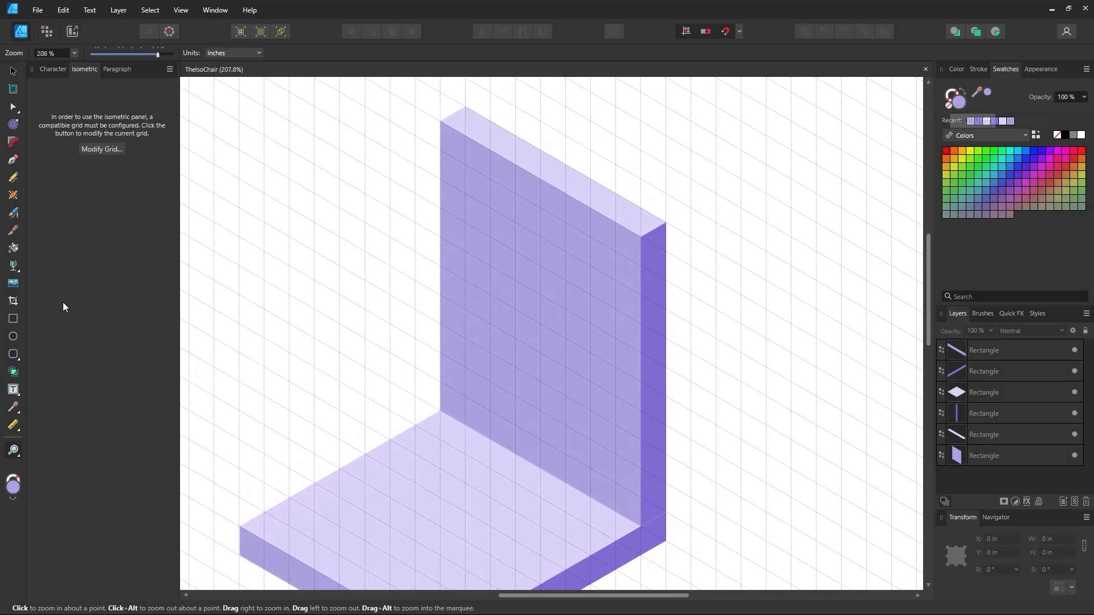
alt+click(647, 362)
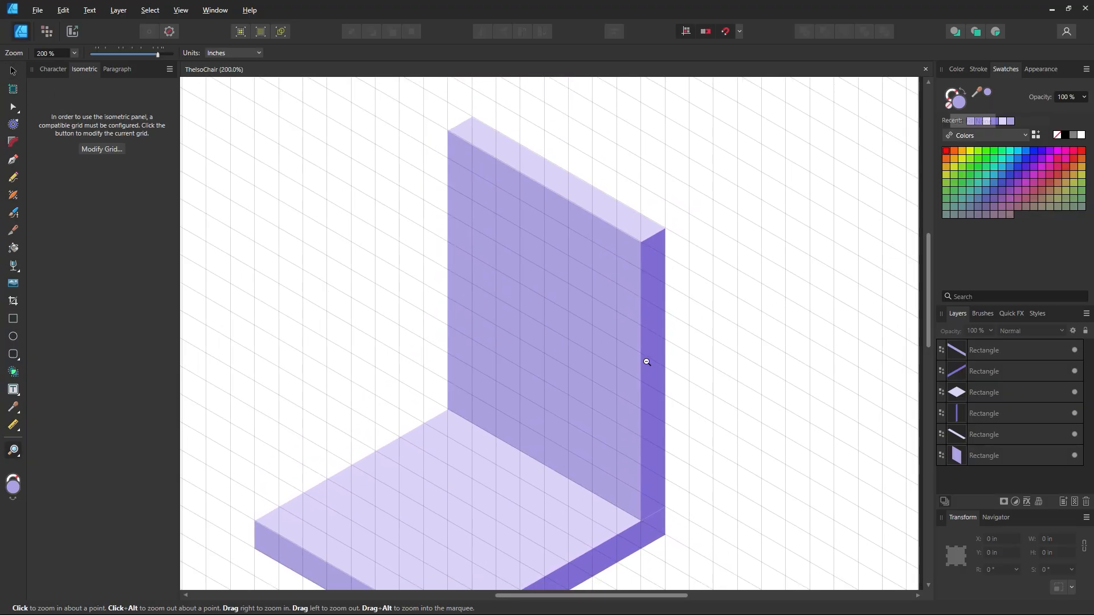
alt+click(647, 363)
alt+click(646, 363)
drag(547, 366, 429, 282)
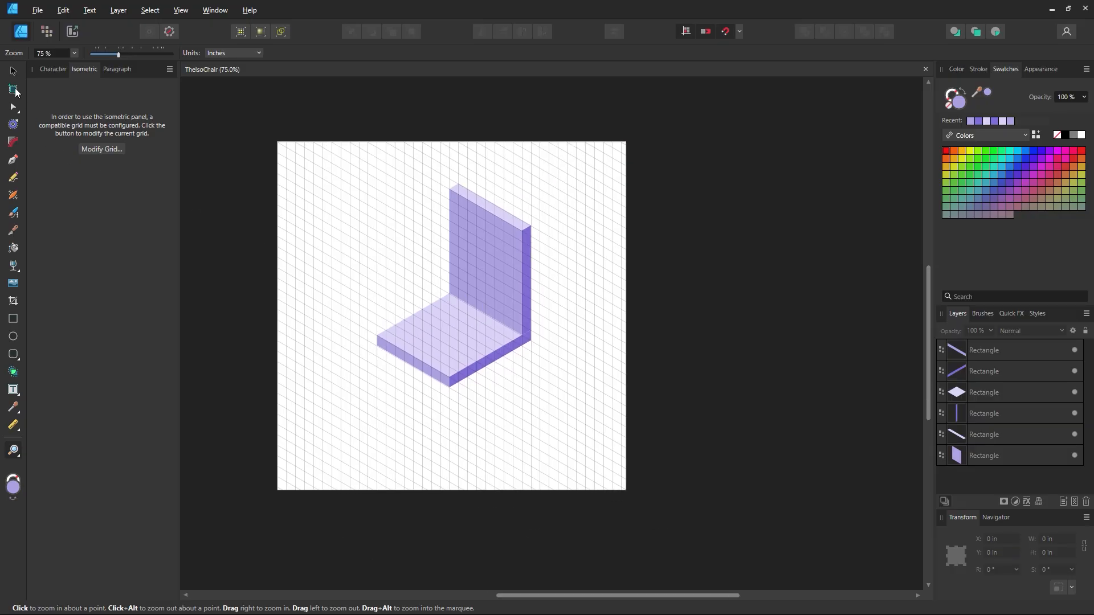
click(15, 79)
drag(620, 140, 312, 424)
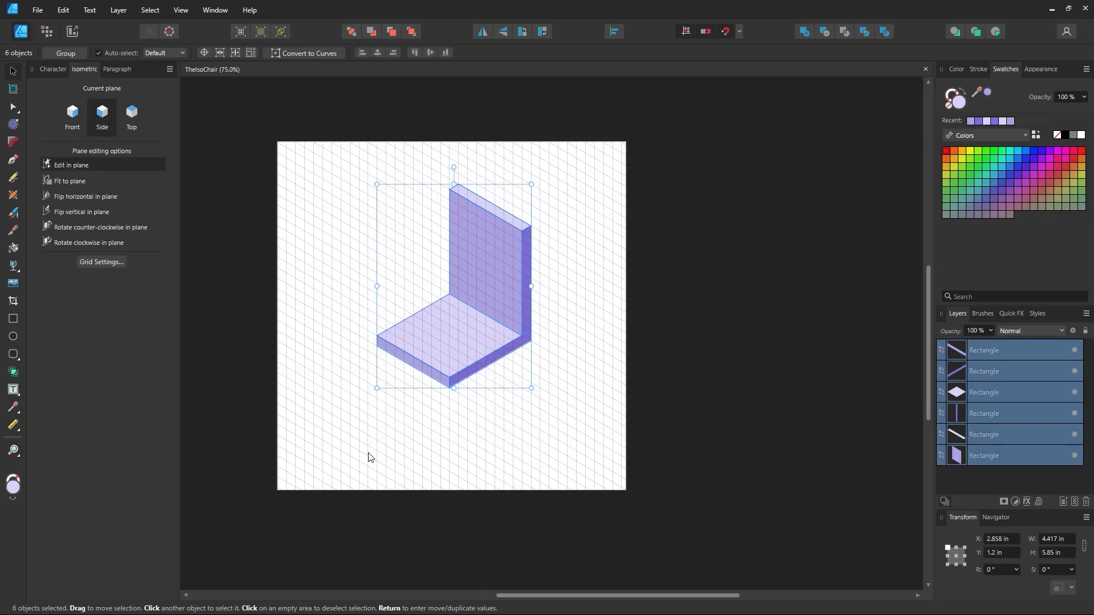
drag(446, 336, 773, 317)
click(907, 221)
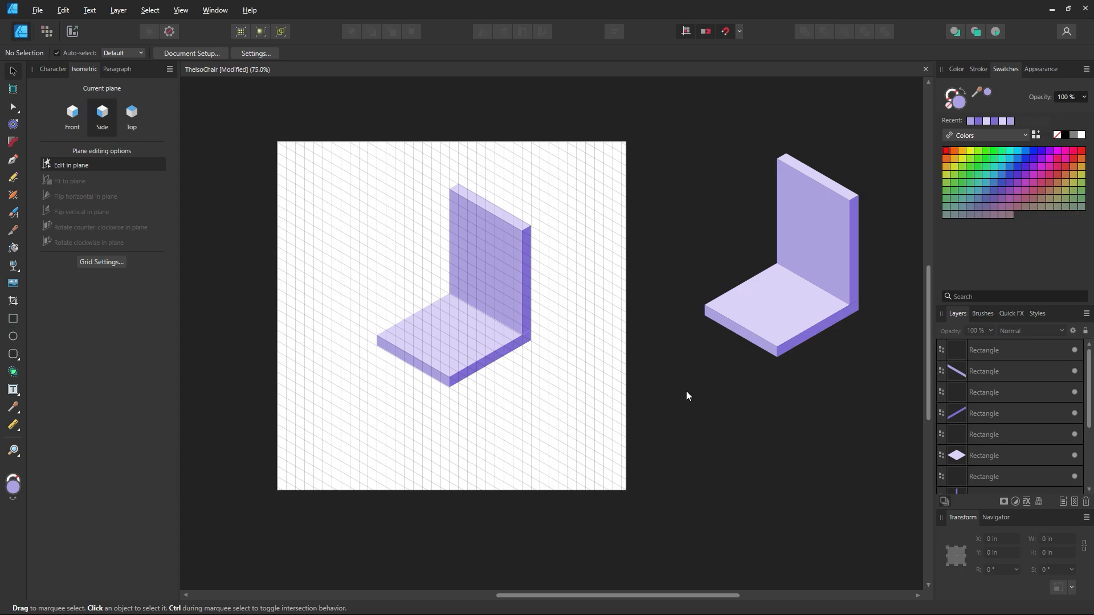
- Draw a 0.3 in by 2.7 in upright rectangle on the side plane inside the backrest's large face and fill it with white sampled from the page
key(z)
drag(450, 290, 521, 345)
click(13, 71)
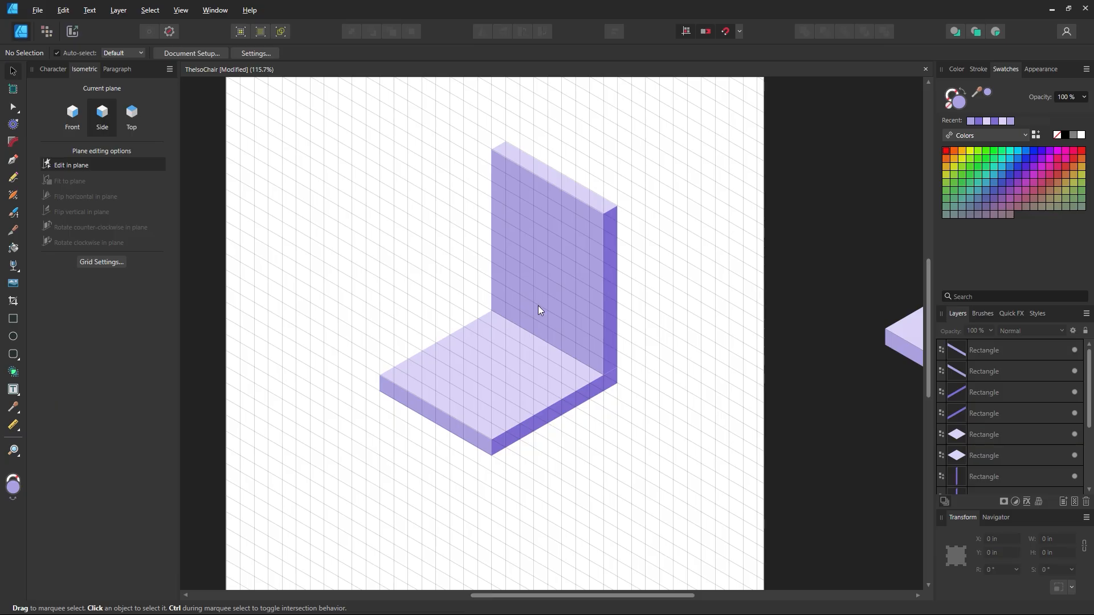
key(z)
drag(515, 313, 629, 330)
drag(539, 300, 538, 332)
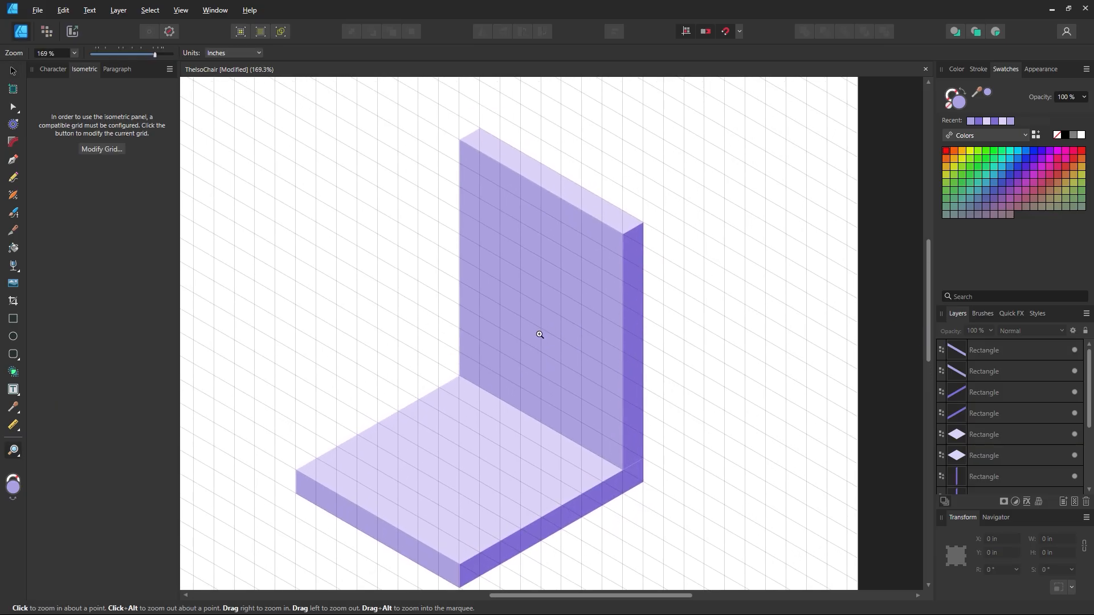
click(11, 318)
key(z)
drag(582, 338, 605, 344)
click(16, 317)
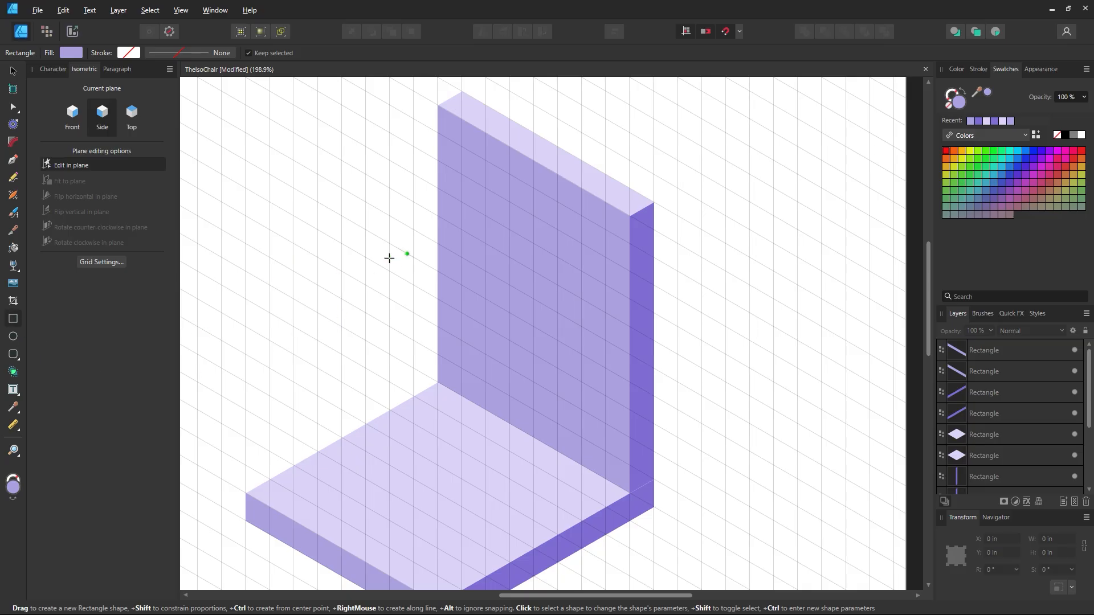
scroll(550, 237, up, 1)
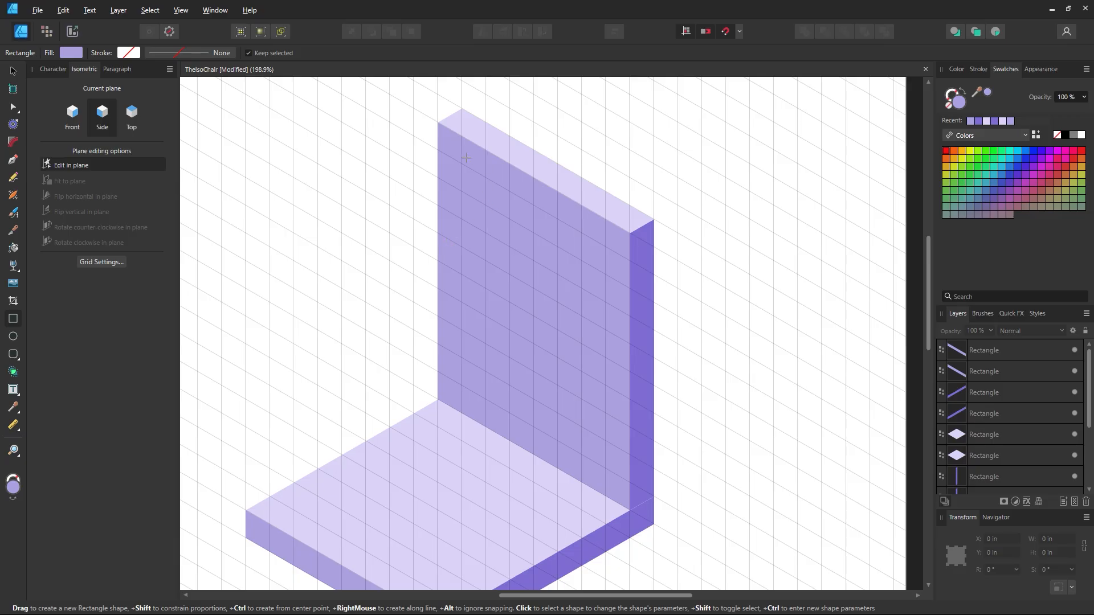
drag(489, 258, 485, 426)
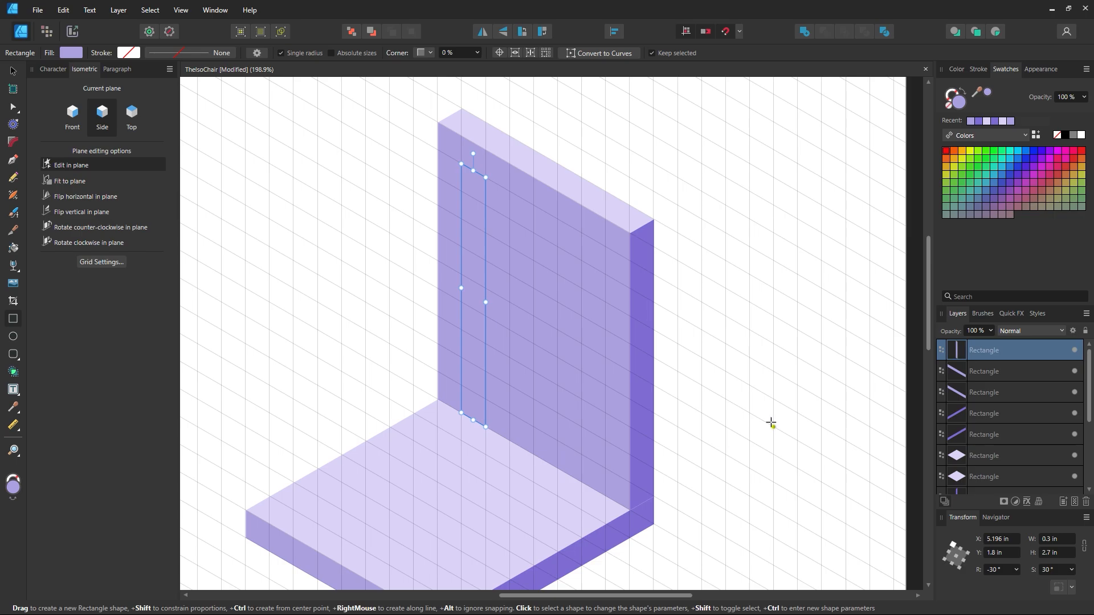
key(i)
click(705, 302)
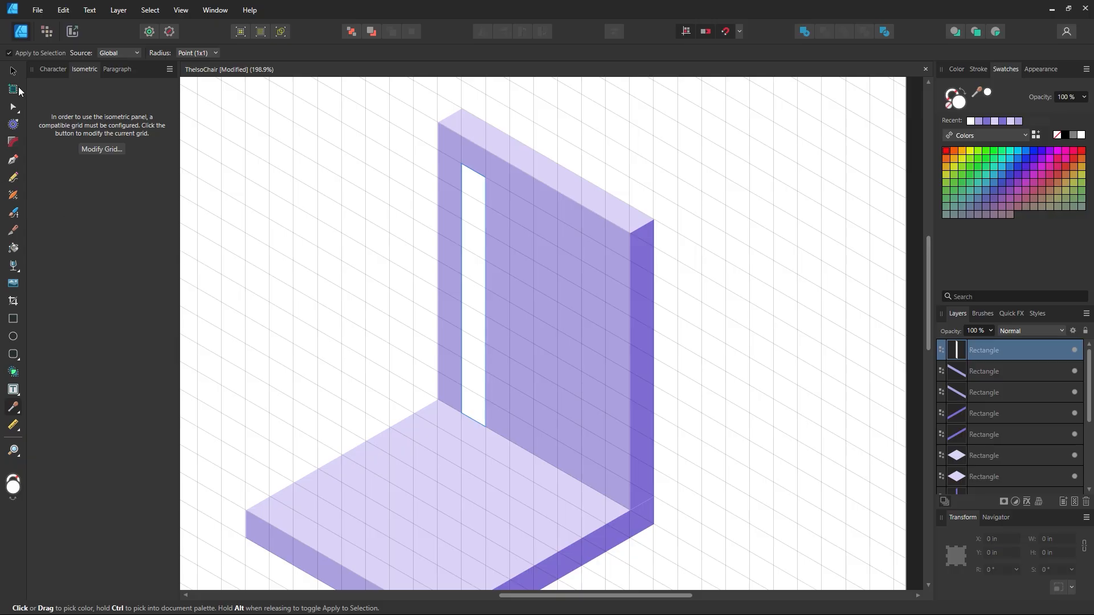
- Try to move the white slot along the backrest, and undo the move
click(13, 70)
click(361, 209)
scroll(518, 303, up, 1)
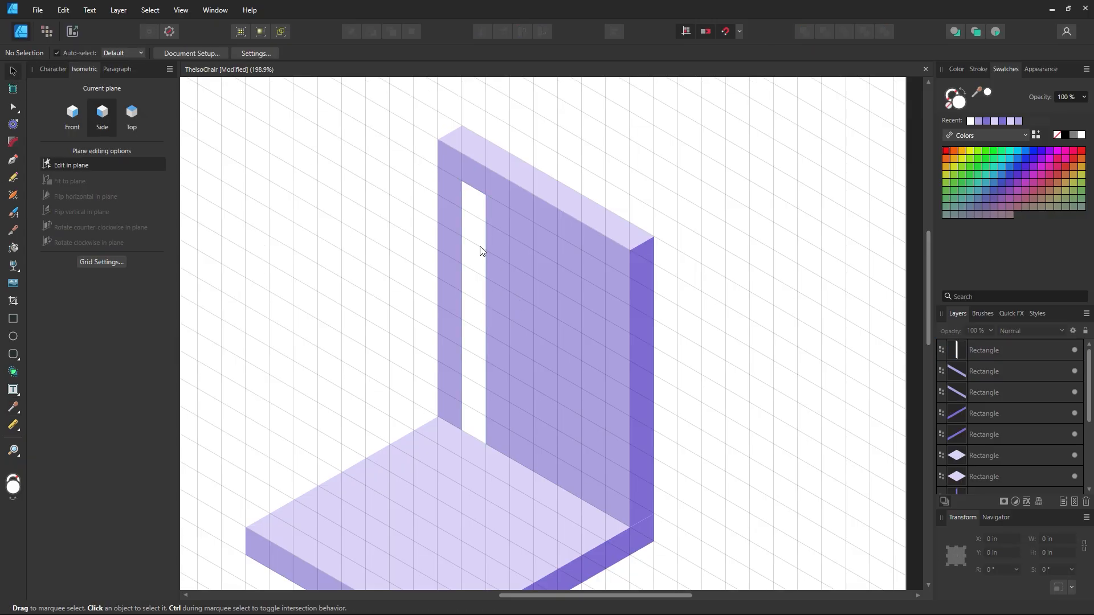
drag(472, 245, 531, 280)
key(ctrl+z)
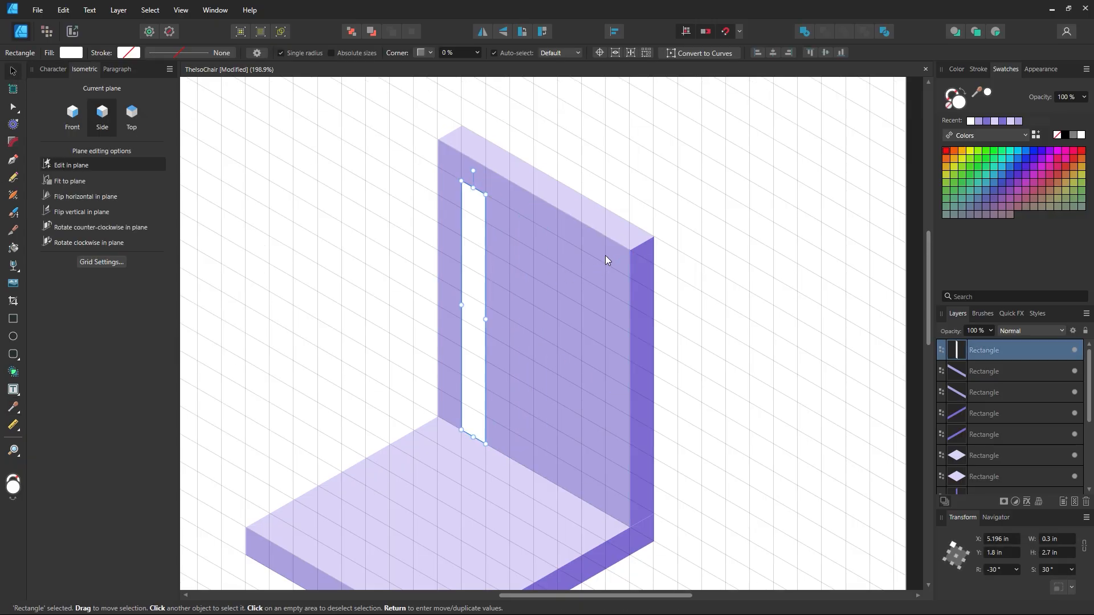
- Duplicate the white slot twice along the backrest, leaving a slot-wide gap between neighbouring slots, and deselect
click(642, 204)
scroll(496, 223, up, 2)
scroll(495, 223, down, 1)
drag(479, 234, 571, 318)
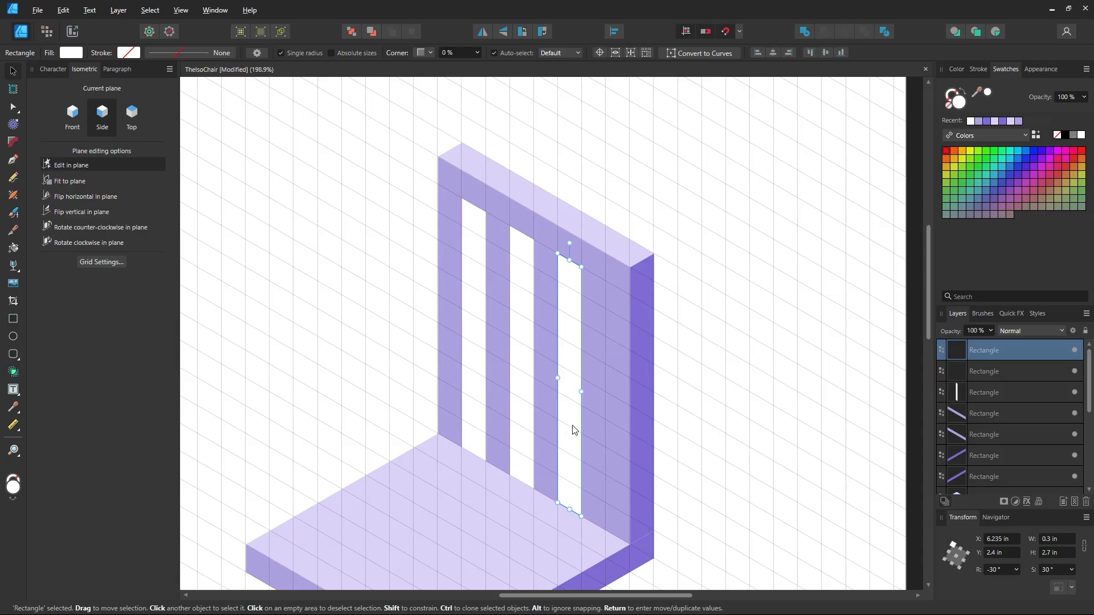
click(757, 398)
scroll(721, 389, down, 2)
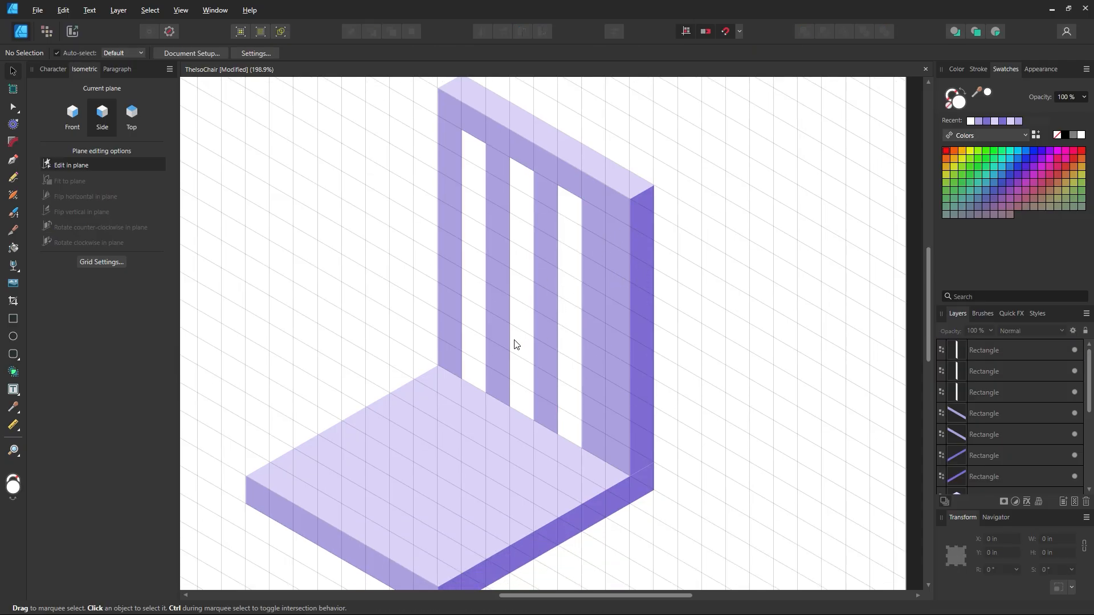
- Try a fourth slot copy flush against the backrest's dark side face and delete it
drag(560, 320, 625, 343)
scroll(709, 393, up, 1)
key(z)
scroll(633, 357, down, 10)
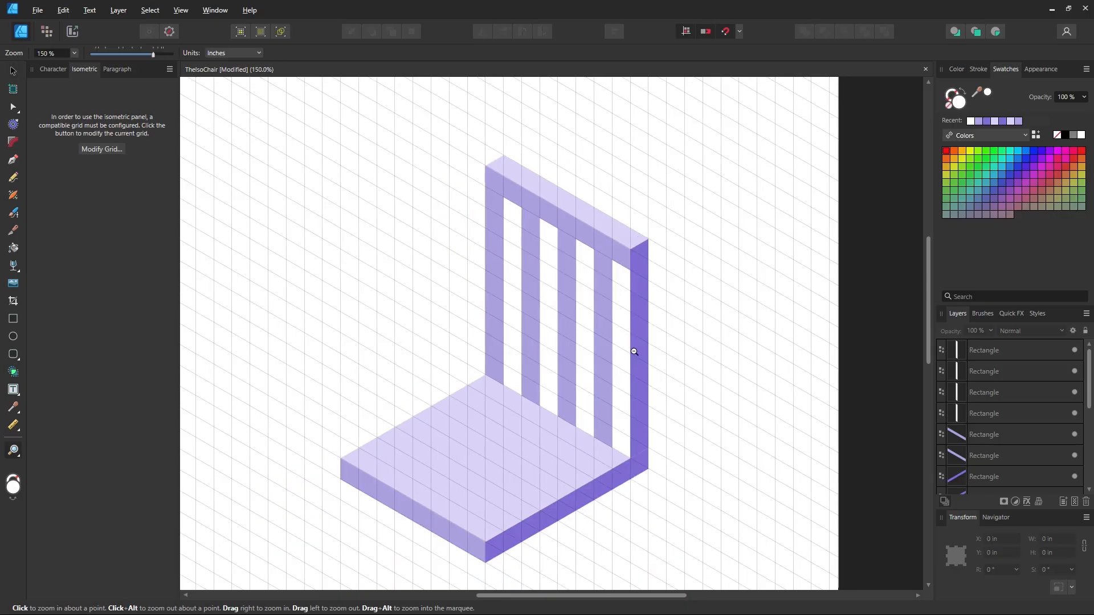
scroll(637, 361, up, 9)
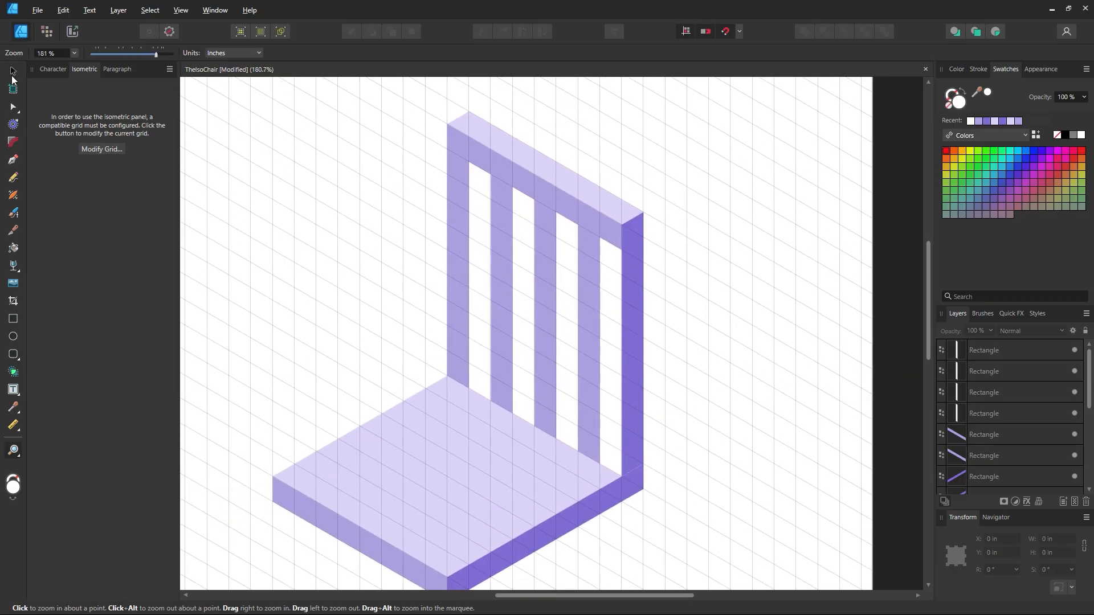
click(12, 75)
click(607, 344)
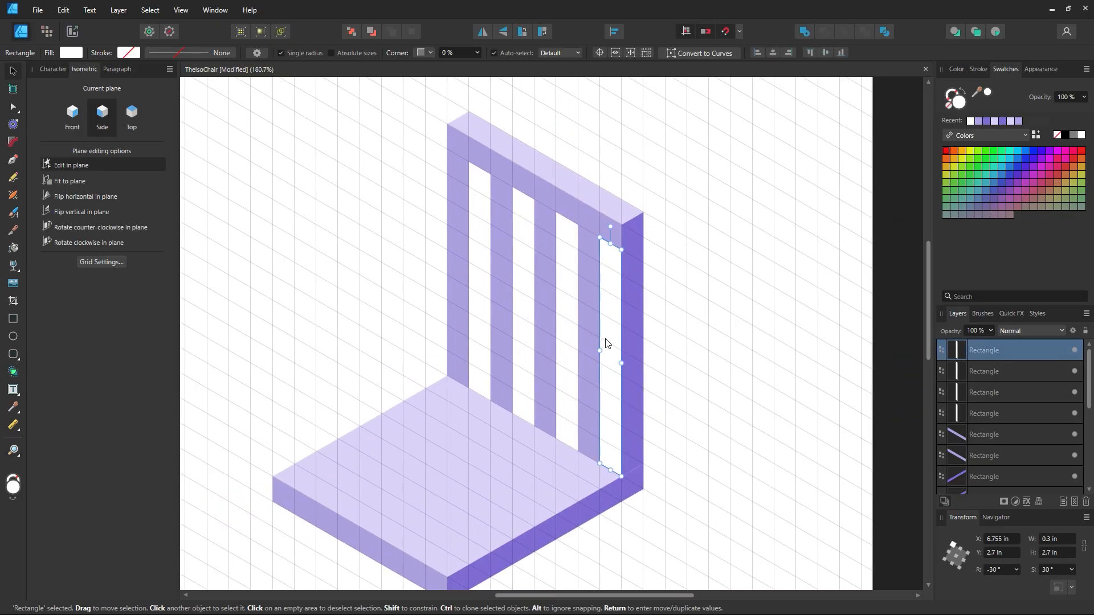
key(Delete)
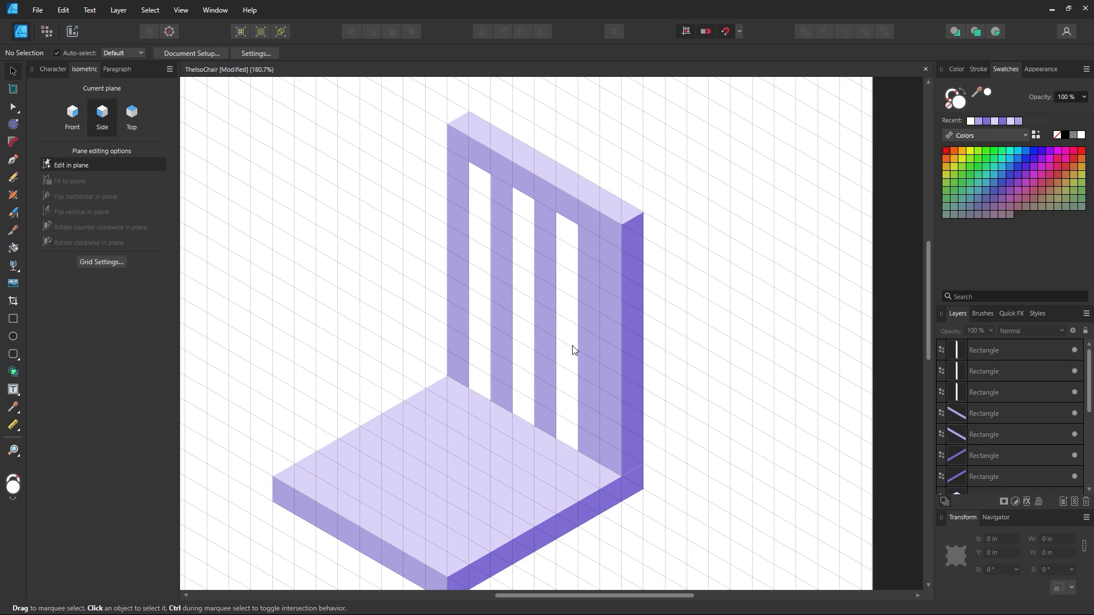
- Try to narrow the backrest's large face by one grid unit at its dark side, and undo the change
click(623, 360)
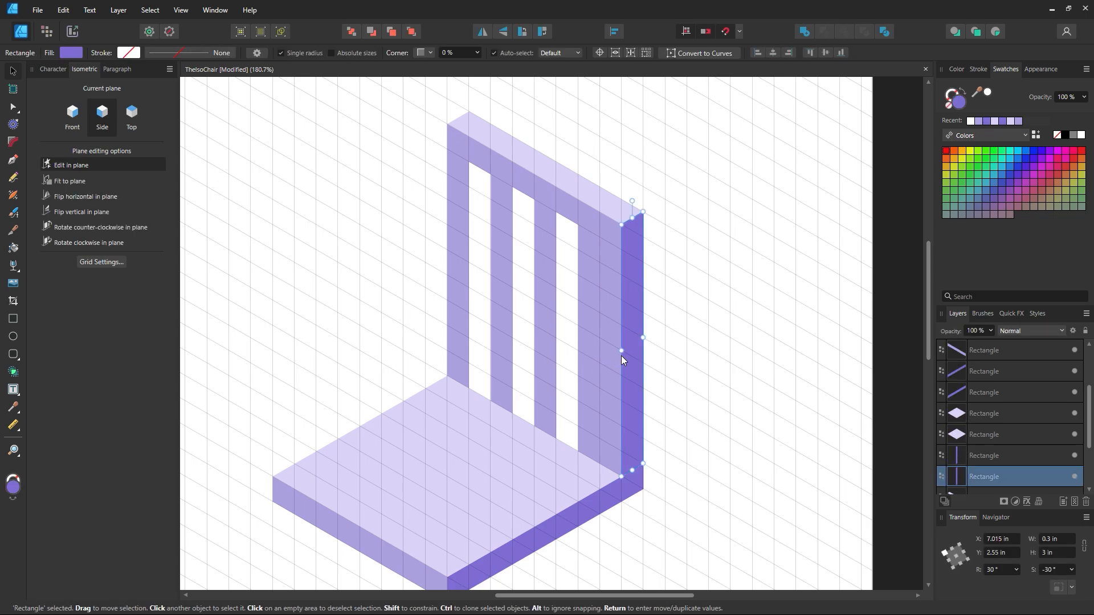
click(612, 353)
drag(621, 348, 599, 336)
click(764, 379)
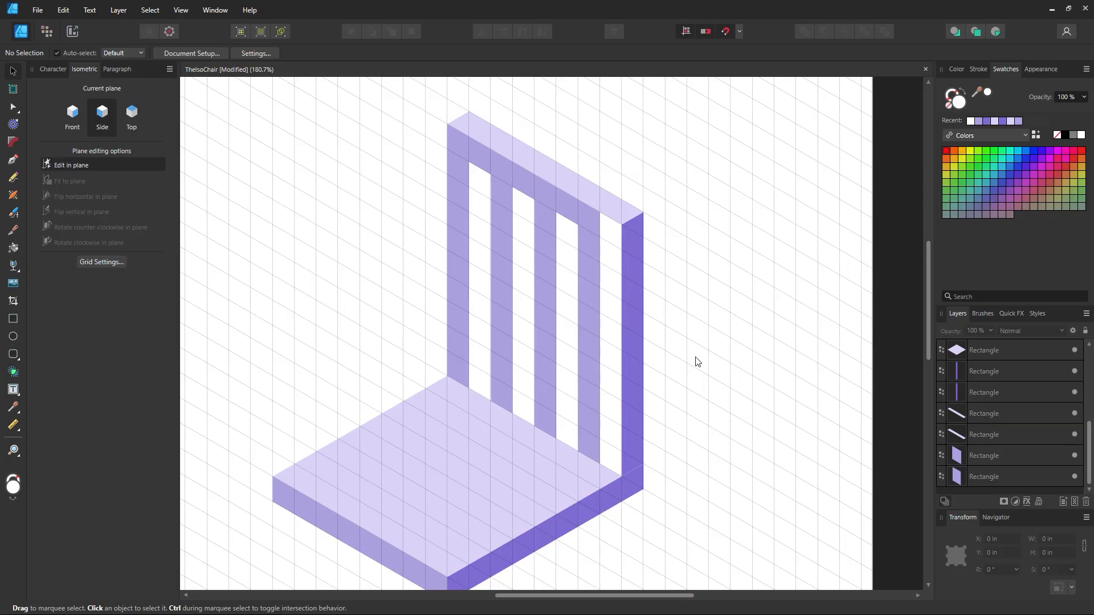
key(ctrl+z)
key(ctrl+z)
key(ctrl+d)
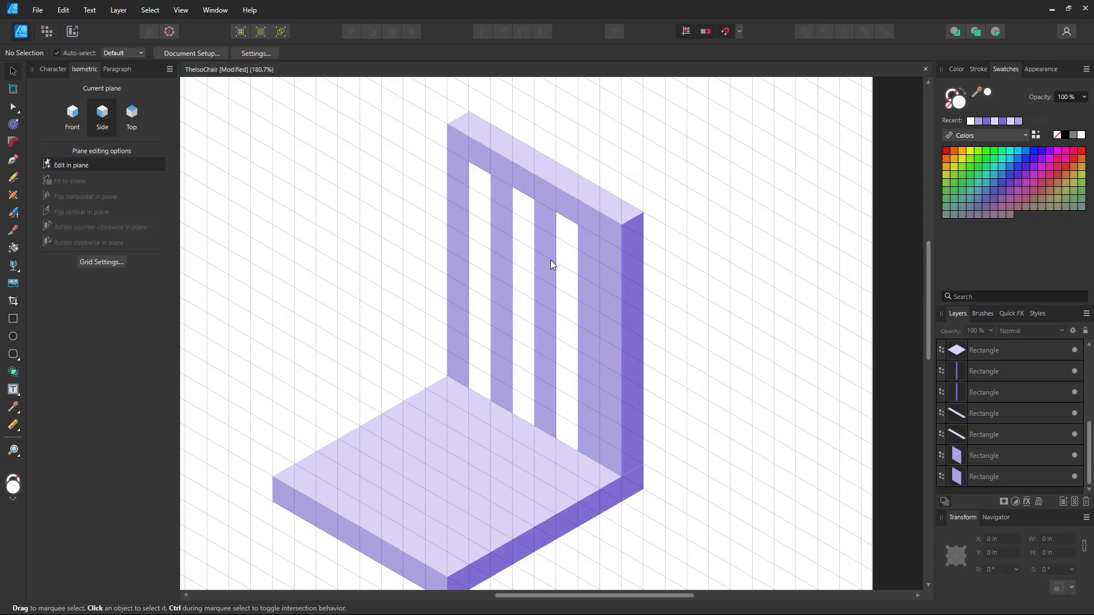
- Try to move the dark side faces of the seat and backrest off the chair together, and undo the move
click(634, 313)
scroll(688, 481, down, 1)
click(632, 458)
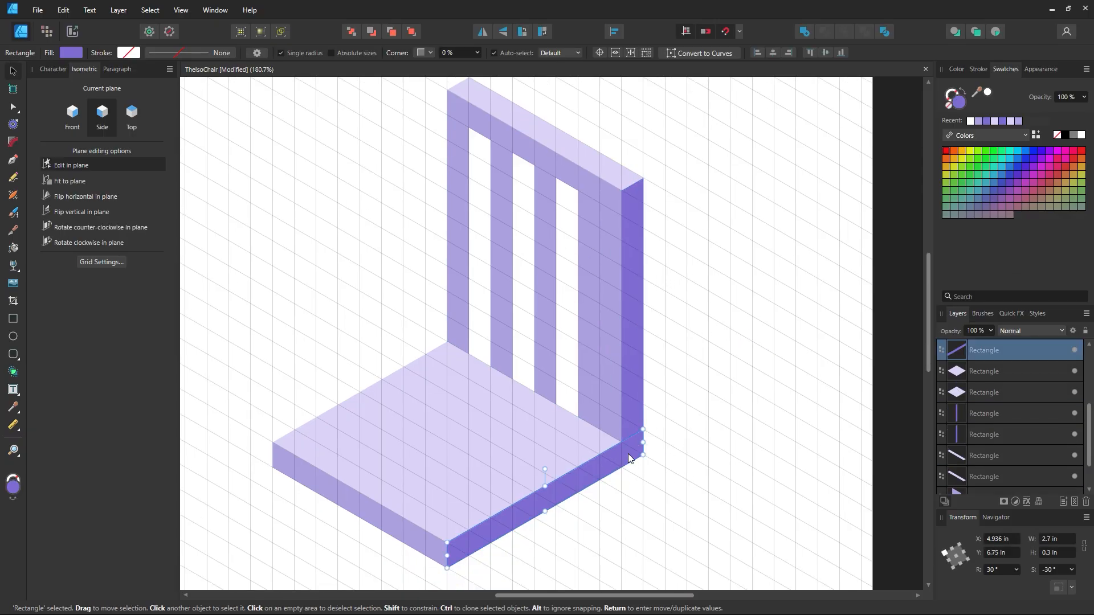
shift+click(627, 387)
drag(623, 384, 646, 406)
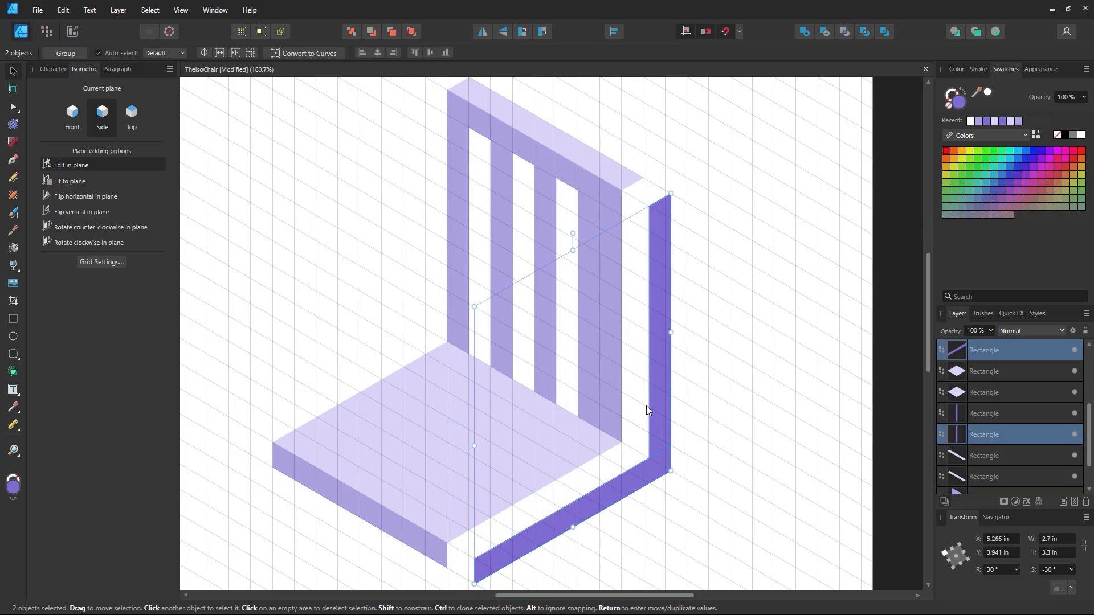
key(ctrl+z)
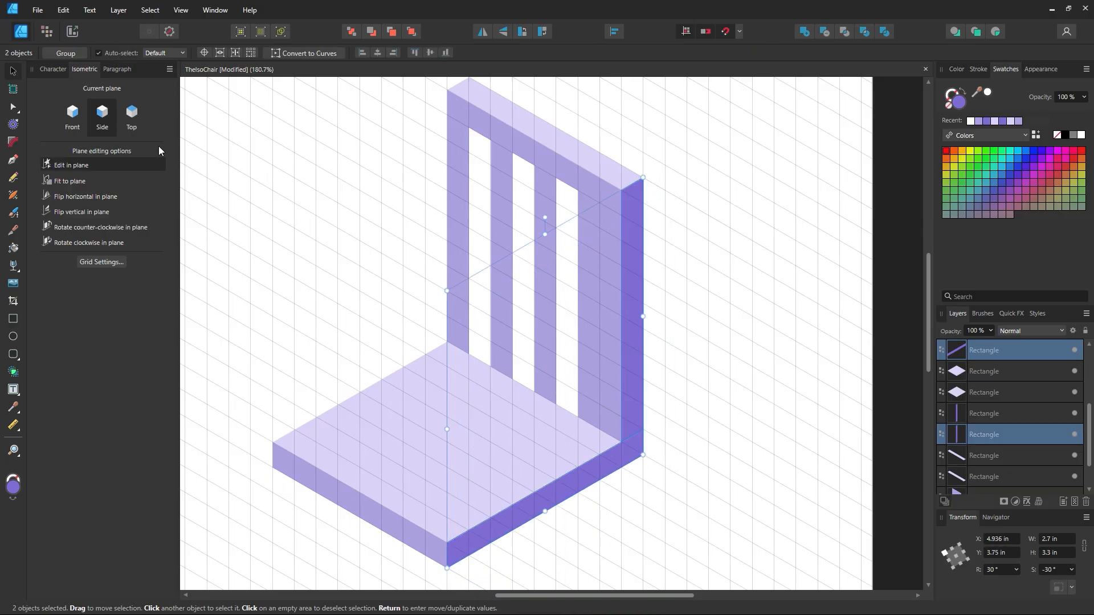
- Move the dark side faces of the backrest and the seat outward one at a time, clear of the chair
click(725, 308)
drag(632, 297, 696, 340)
drag(615, 461, 656, 487)
click(800, 474)
scroll(748, 447, up, 1)
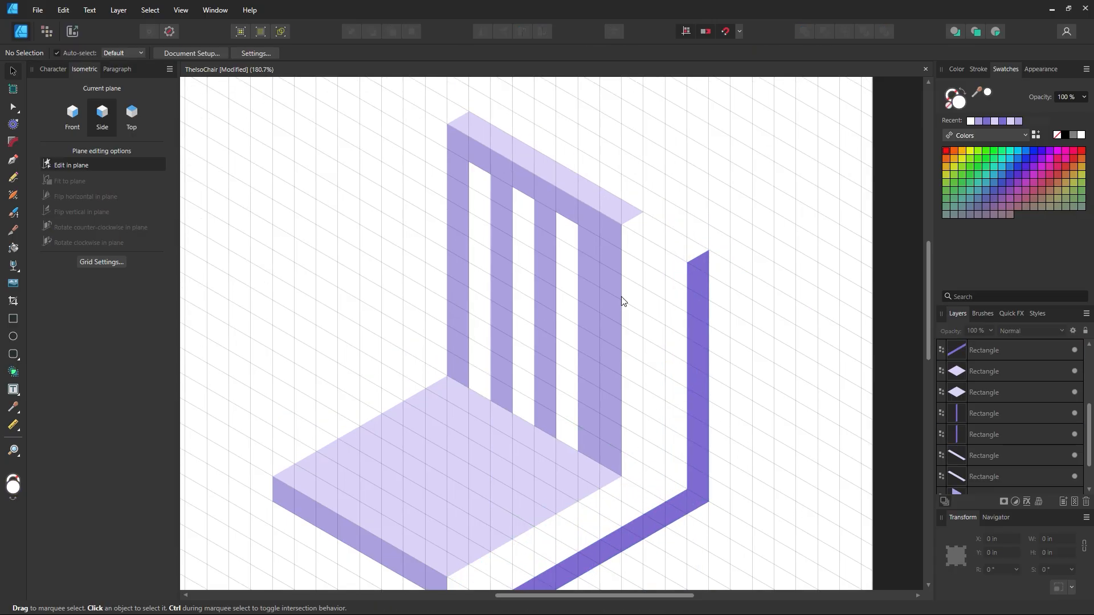
- Extend the backrest's large face and its top strip outward by one grid unit each
click(620, 310)
drag(621, 351, 643, 361)
click(610, 206)
drag(631, 216, 654, 231)
- Duplicate the third slot one spacing further along the backrest as a fourth slot, and set the side plane
click(137, 114)
click(426, 253)
drag(572, 288, 604, 325)
click(105, 114)
- Move the backrest's dark side face back against the outer edge of the widened backrest, and deselect it
key(z)
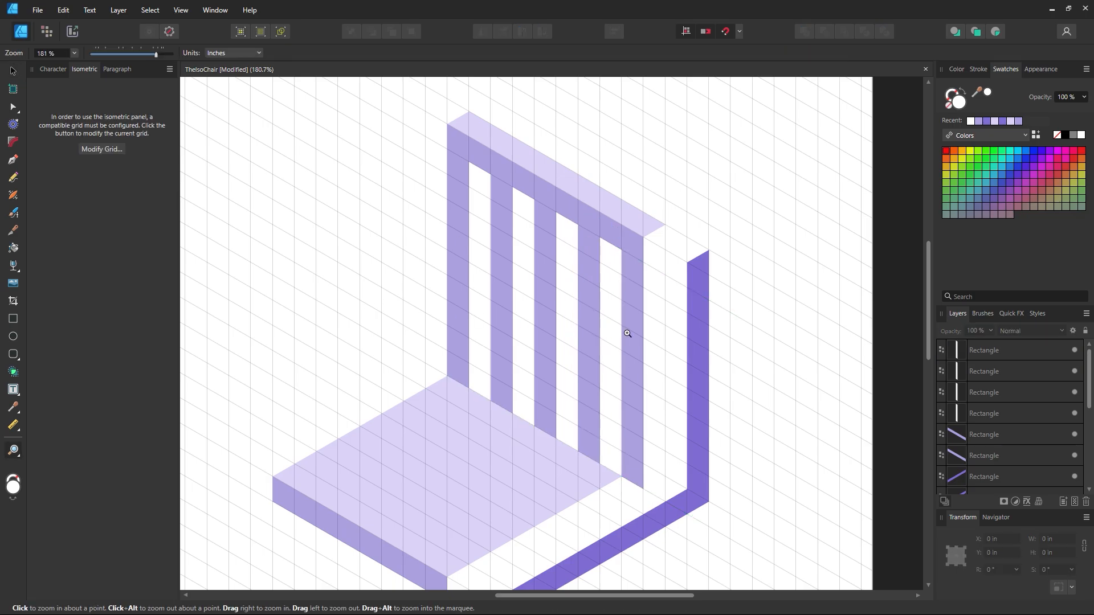
alt+click(626, 332)
alt+click(626, 332)
alt+click(625, 332)
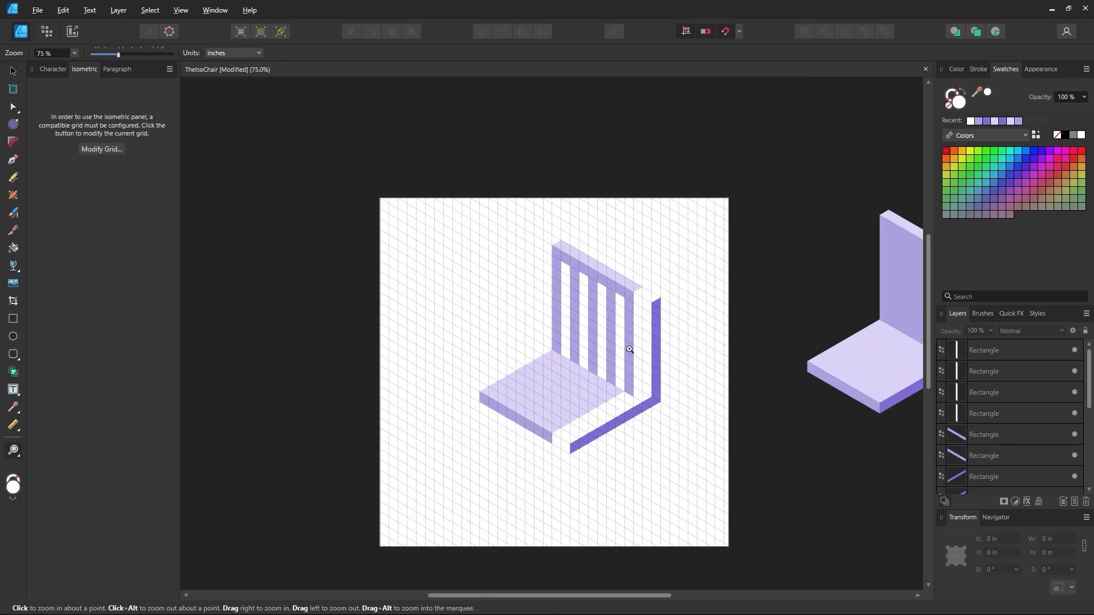
drag(630, 349, 687, 388)
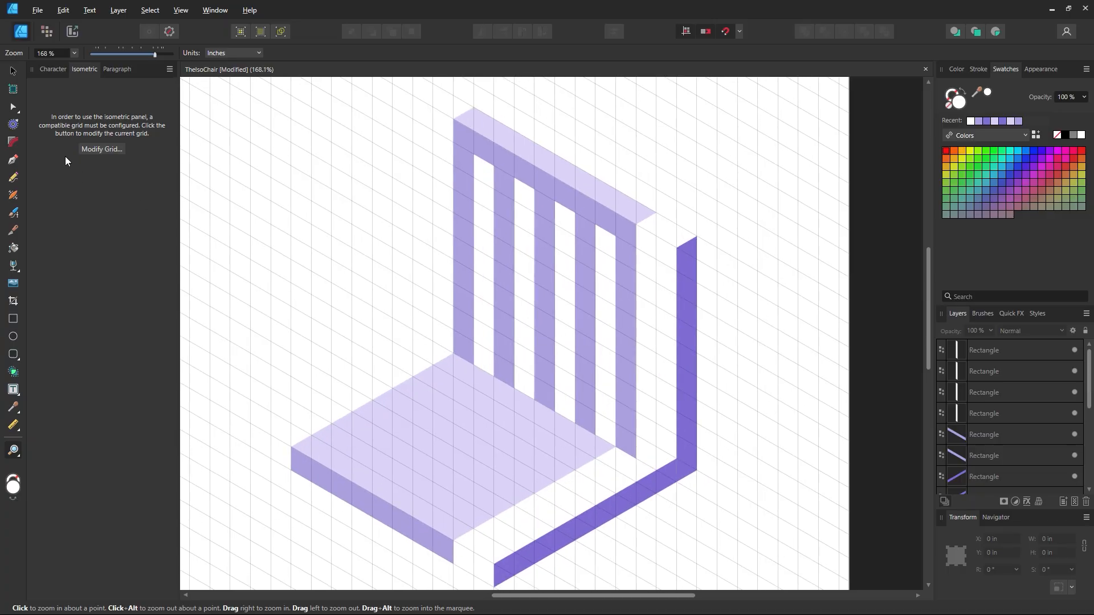
click(12, 73)
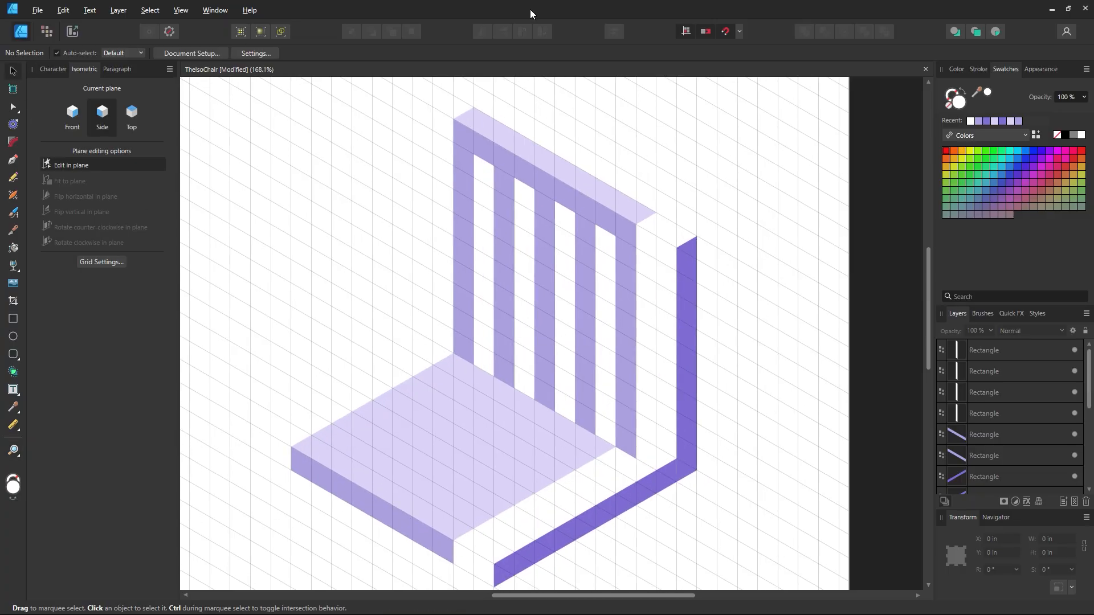
drag(692, 355, 653, 330)
click(701, 410)
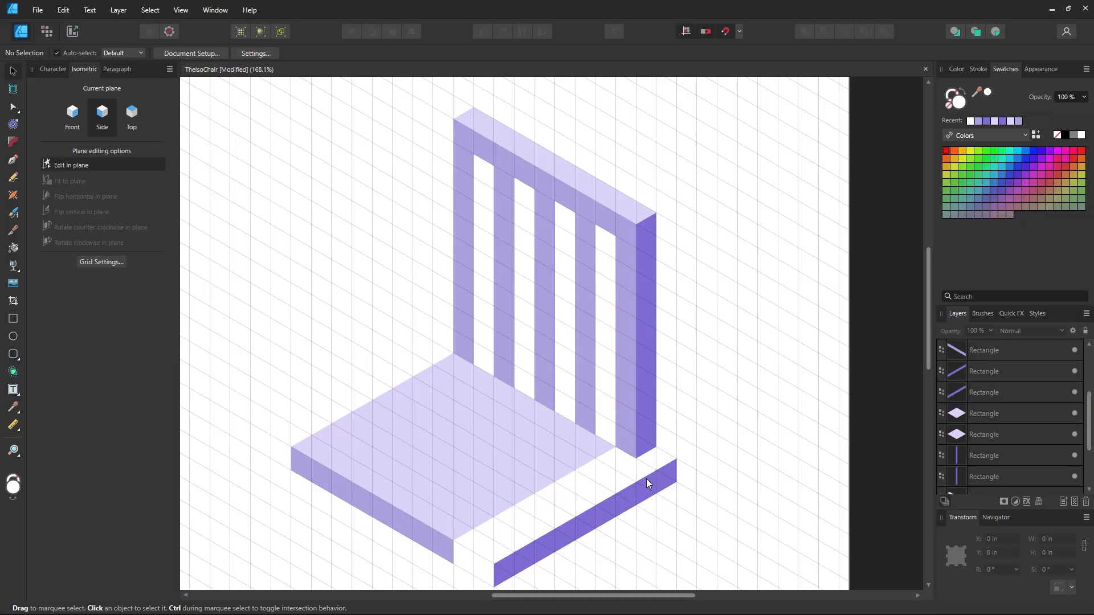
- Move the seat's dark side face back so its end joins the foot of the backrest's side face
scroll(657, 469, down, 2)
drag(575, 438, 575, 439)
mouse_move(600, 462)
mouse_down()
mouse_move(561, 439)
mouse_move(586, 455)
mouse_up()
- Move the seat's front face aside and enlarge the seat's top face on the top plane up to the dark side face
click(543, 433)
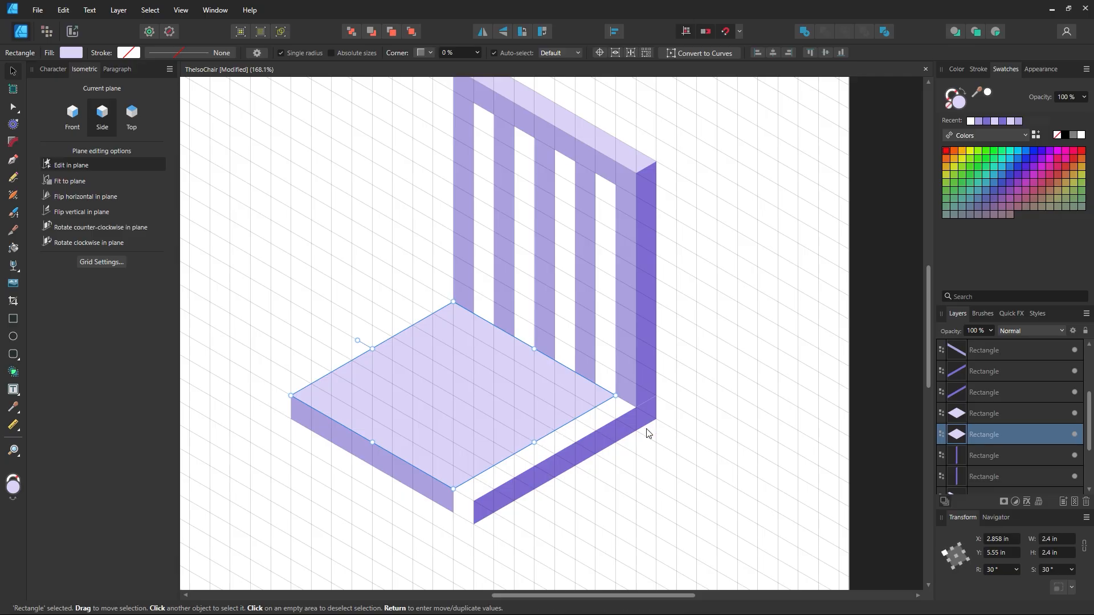
scroll(650, 434, down, 1)
drag(396, 436, 262, 491)
click(132, 113)
click(430, 352)
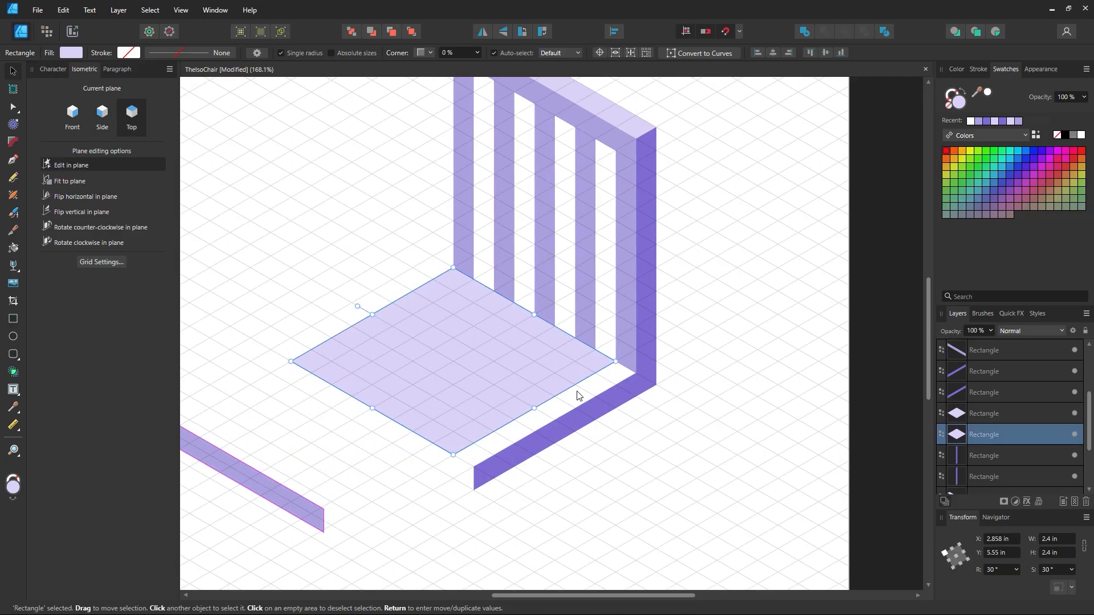
scroll(569, 393, down, 1)
drag(454, 422, 453, 453)
- Move the seat's front face back under the seat's edge, size it to 2.7 in by 0.3 in, and deselect it
click(466, 488)
click(477, 437)
drag(296, 466, 453, 455)
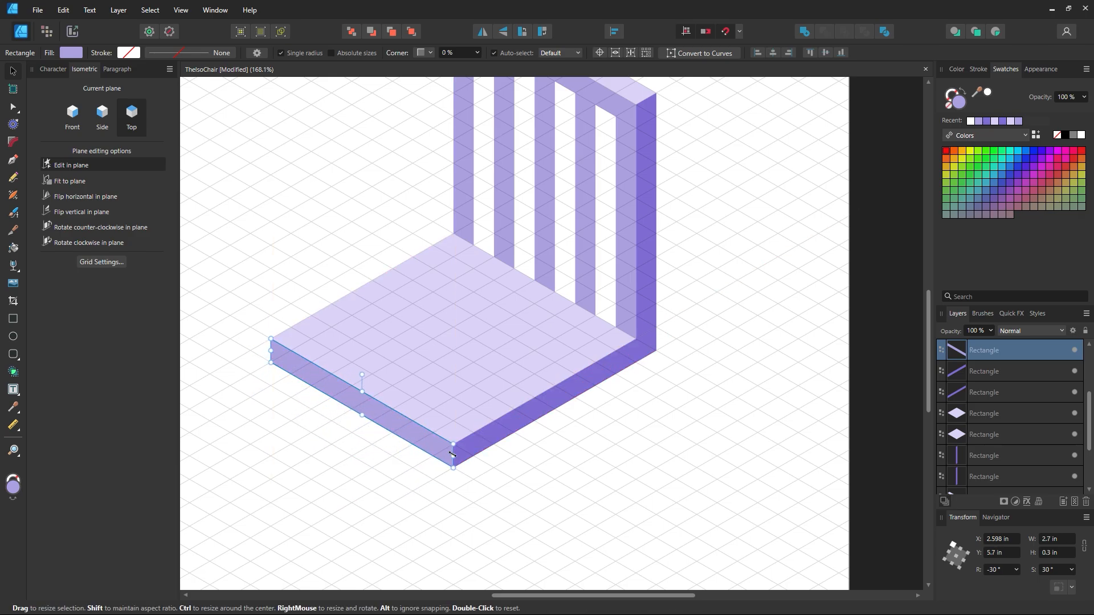
click(659, 287)
- Examine the widened chair with its four slots as a whole and up close
key(z)
alt+click(648, 234)
alt+click(648, 235)
alt+click(648, 234)
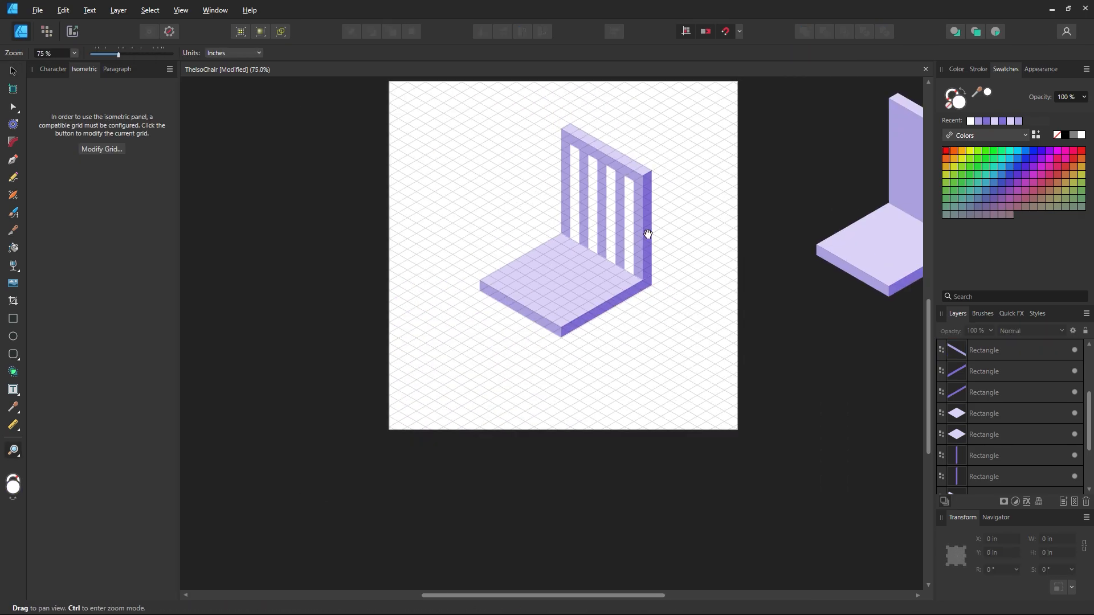
alt+click(648, 234)
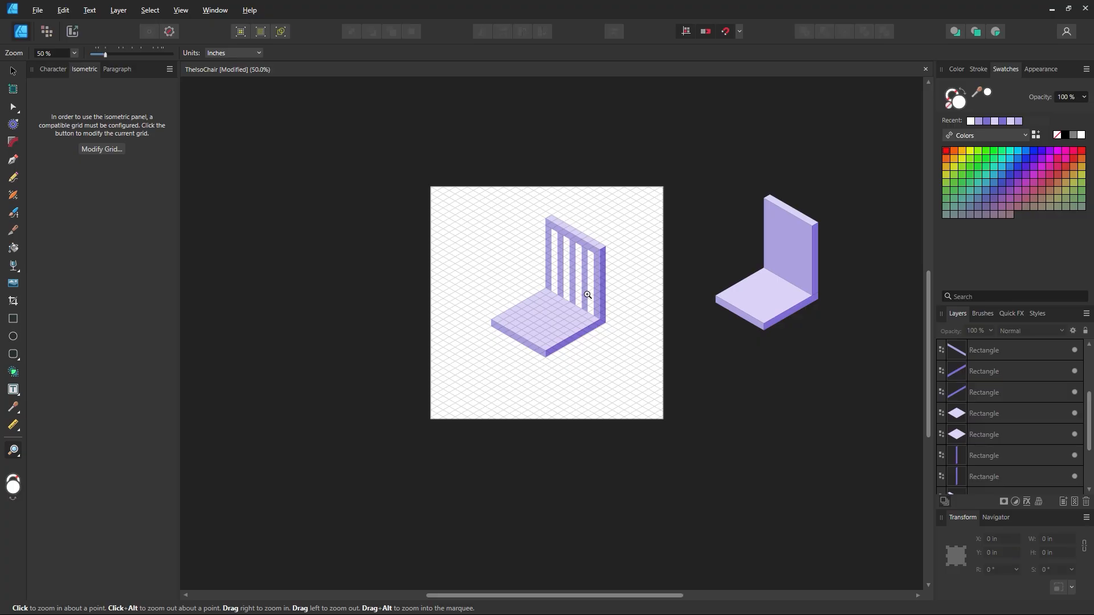
drag(582, 291, 608, 398)
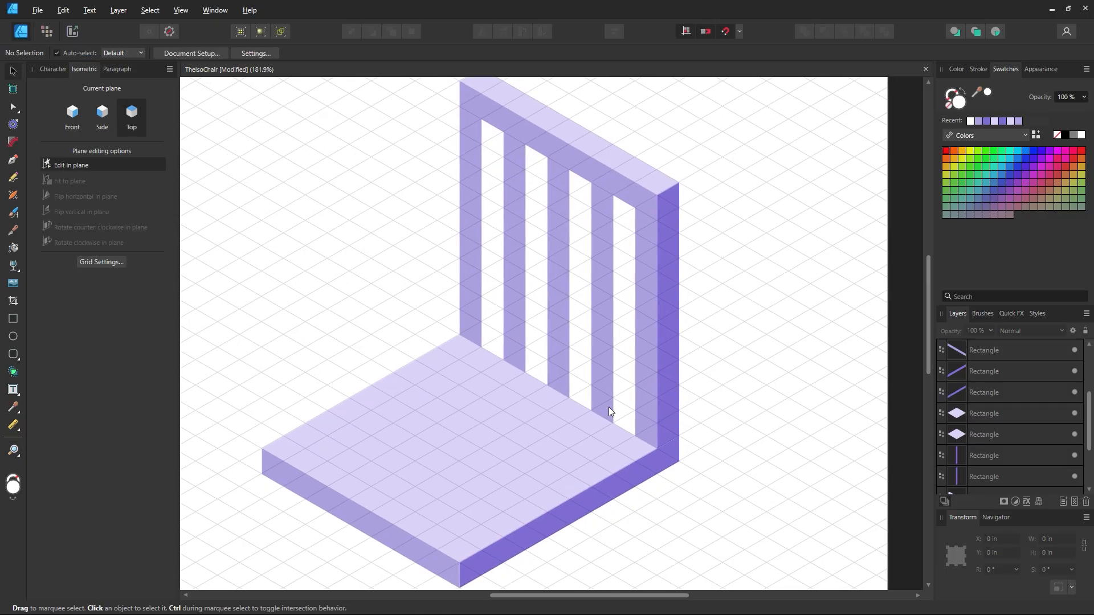
key(z)
drag(586, 383, 556, 390)
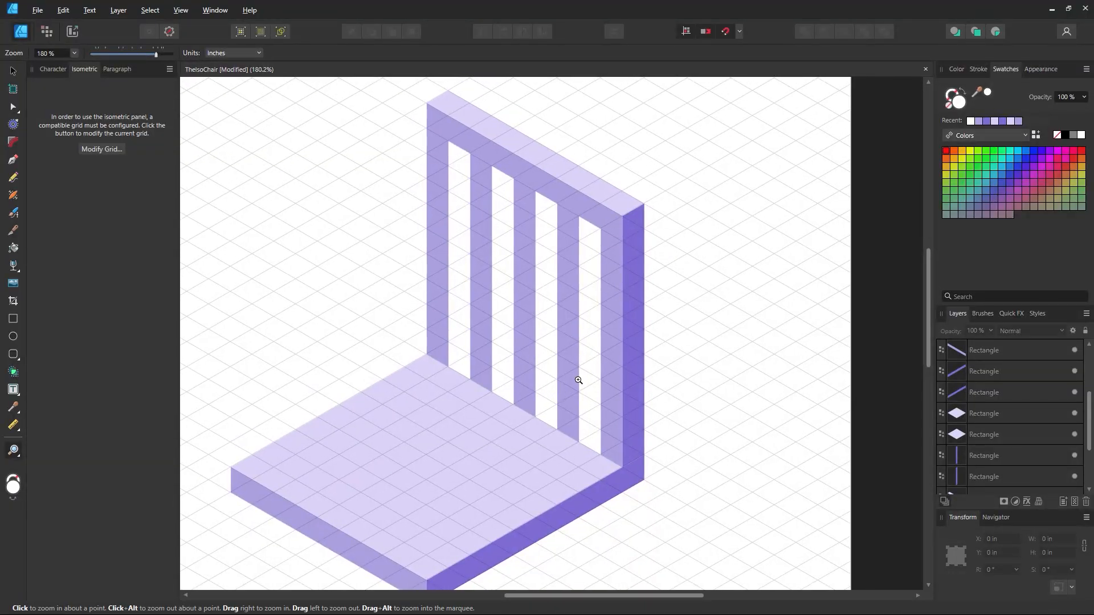
scroll(578, 380, up, 1)
click(13, 70)
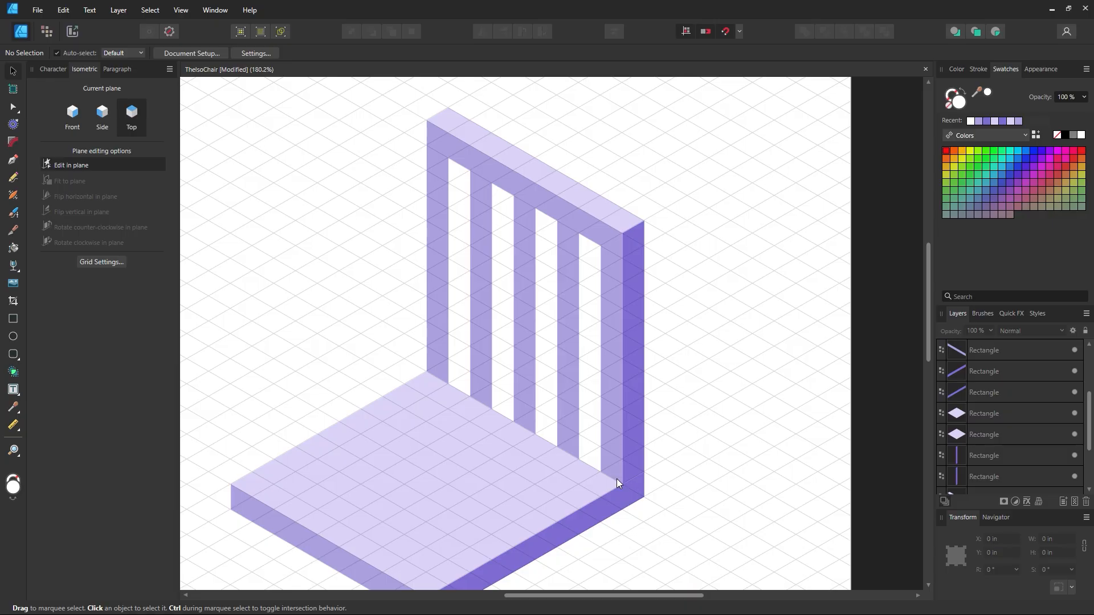
scroll(617, 484, down, 3)
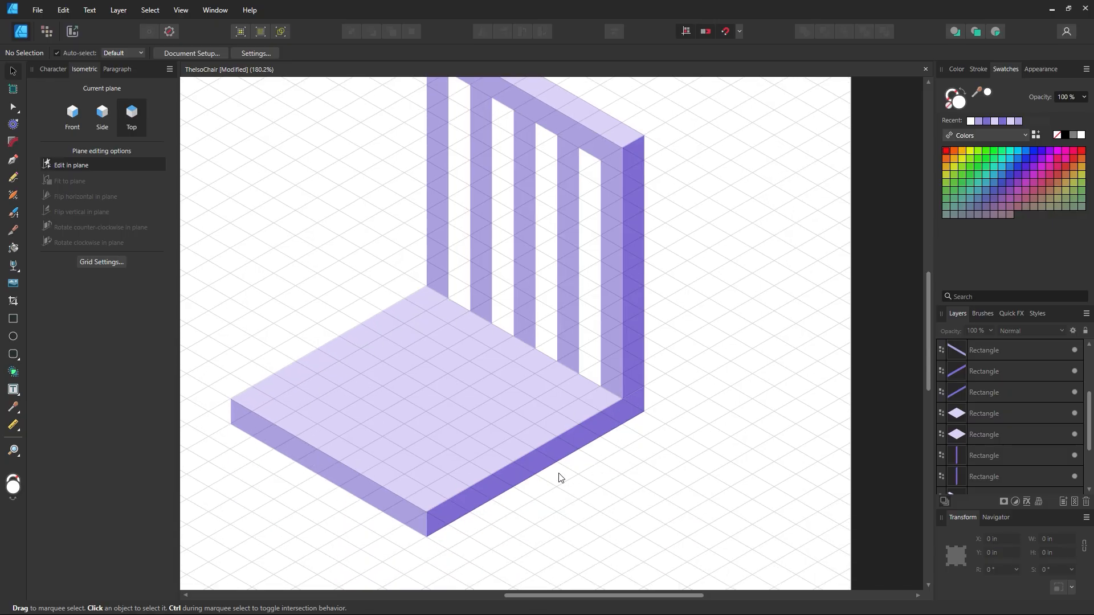
scroll(559, 474, up, 1)
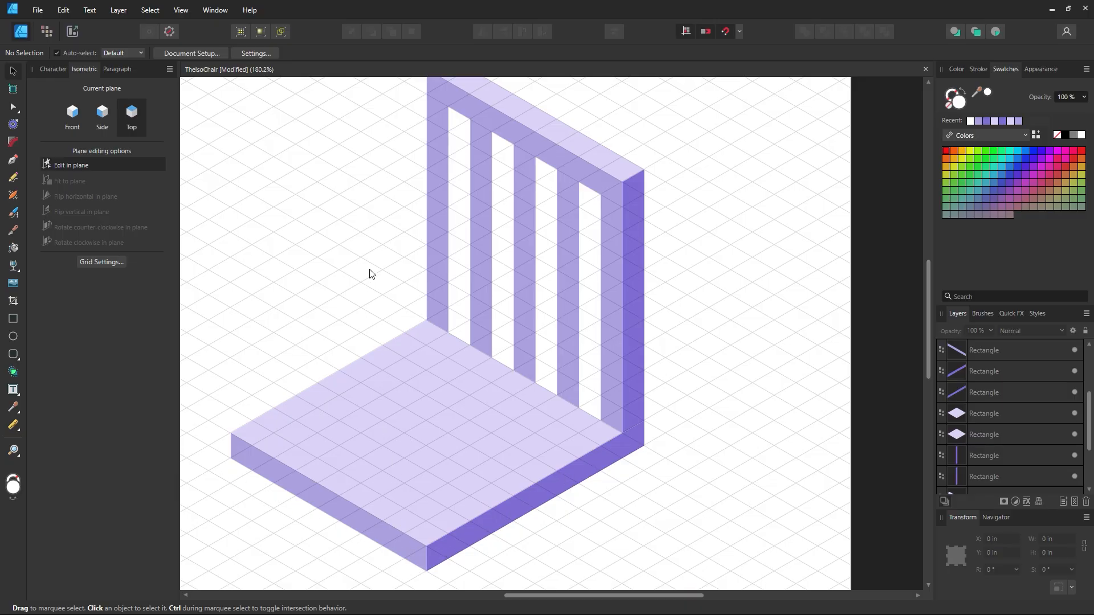
- Set the isometric grid's divisions to 2 and close the grid settings
click(101, 263)
click(419, 272)
text(2)
click(693, 491)
- Reduce the depth of the backrest's top strip to 0.15 in from its back edge
key(z)
drag(606, 217, 618, 225)
key(space)
drag(554, 284, 518, 354)
click(13, 76)
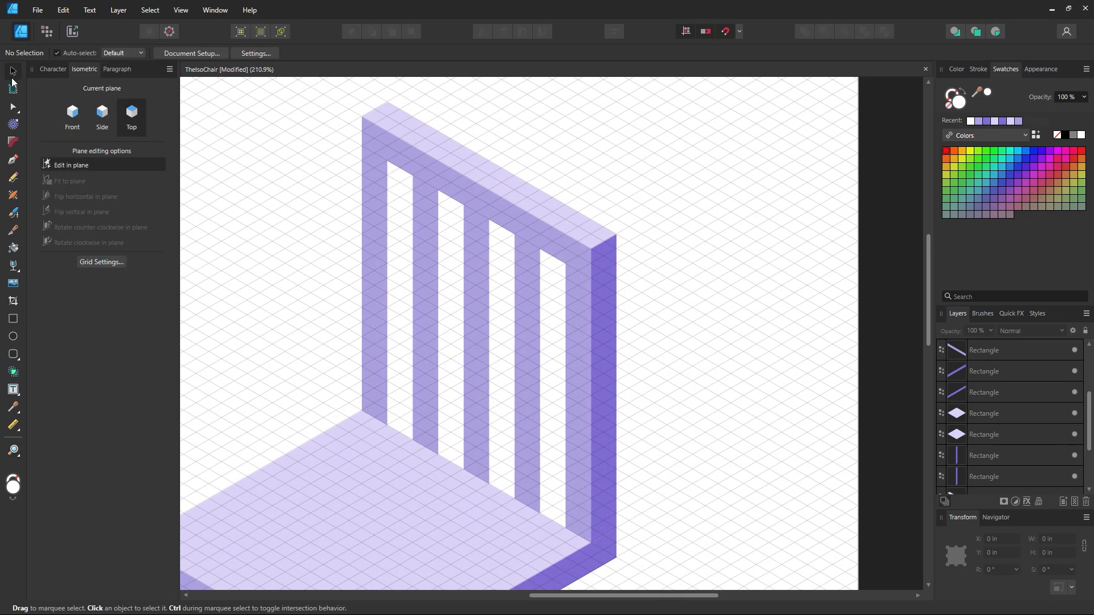
click(509, 178)
drag(502, 169, 489, 176)
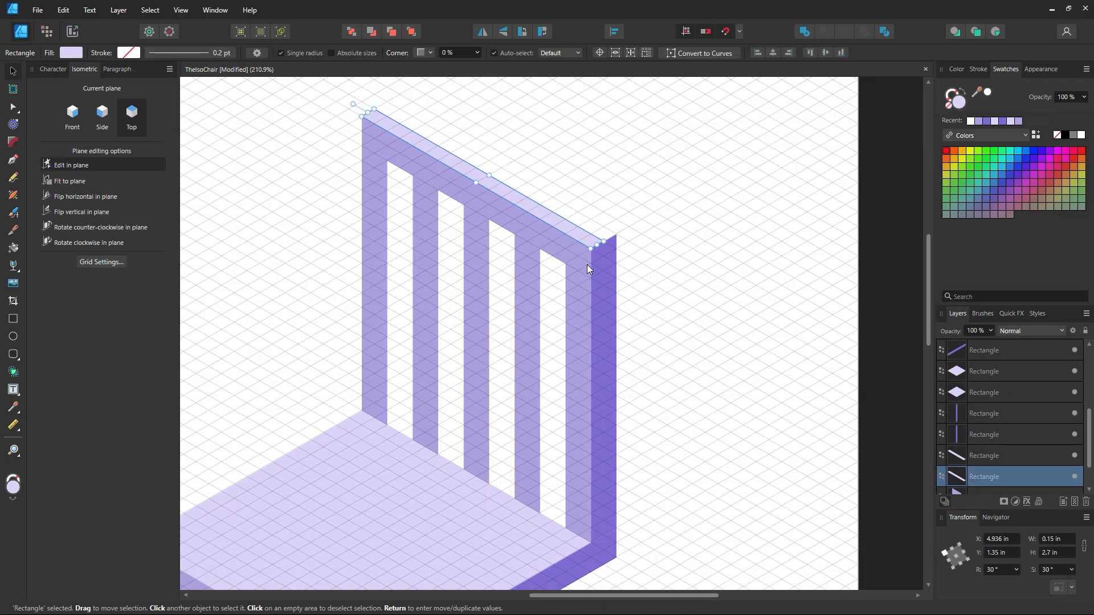
- Narrow the backrest's dark side face on the front plane to match the thinner top strip, and deselect it
click(72, 114)
click(614, 410)
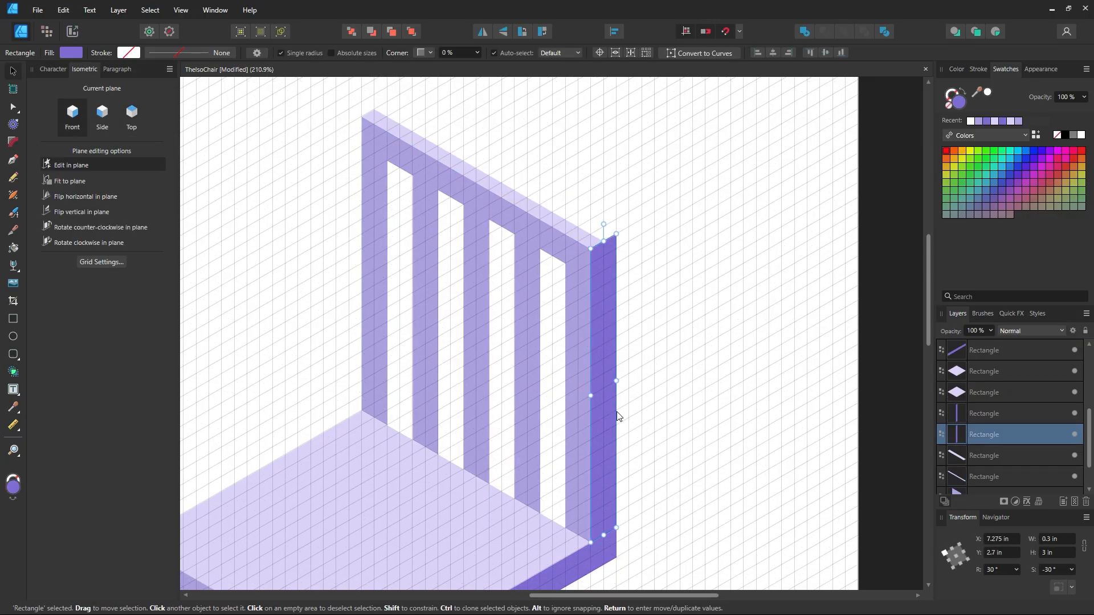
drag(616, 380, 604, 387)
click(690, 423)
- Shorten the back end of the seat's dark side face flush with the thinner backrest, and deselect it
scroll(649, 515, down, 2)
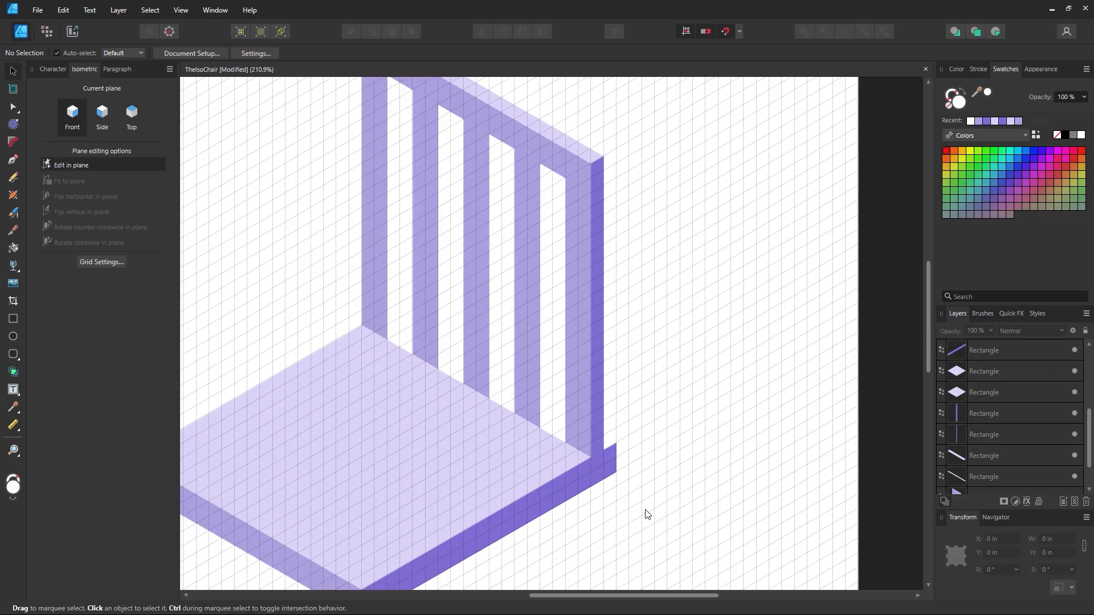
click(611, 458)
drag(615, 458, 604, 454)
click(645, 459)
scroll(623, 354, up, 2)
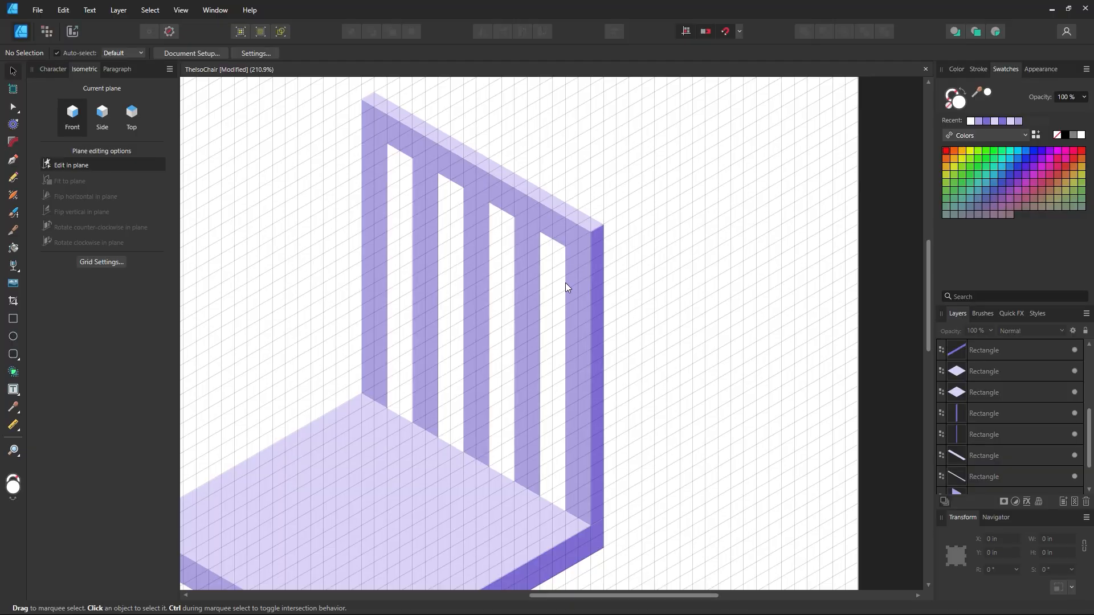
- Draw a closed four-point inner side face along the backrest's first slot with the Pen tool, about 0.13 in wide and 2.7 in high
scroll(565, 282, up, 1)
click(13, 161)
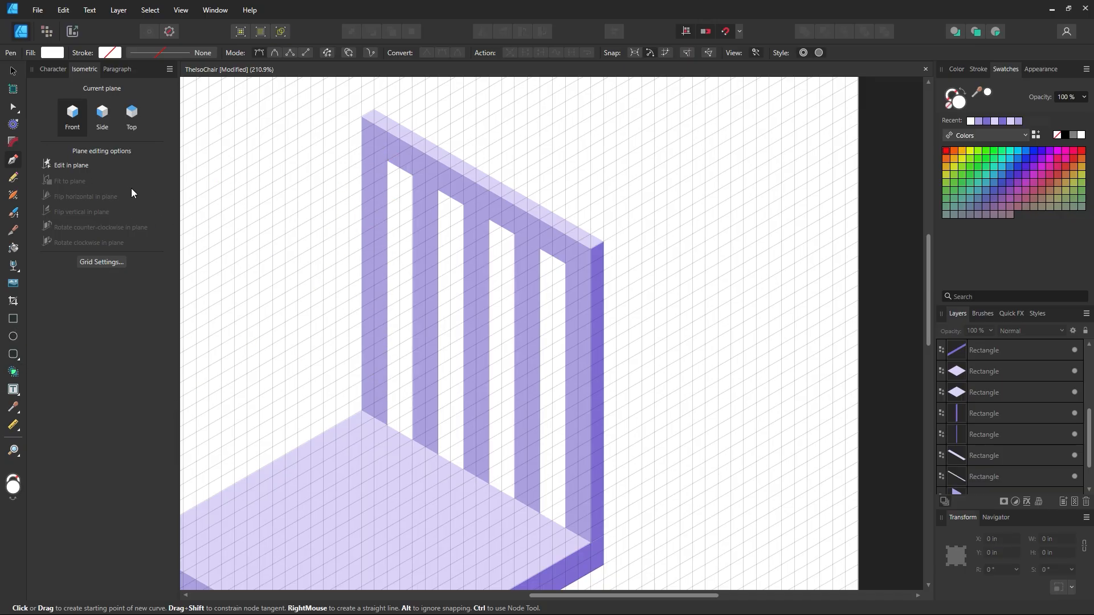
click(387, 161)
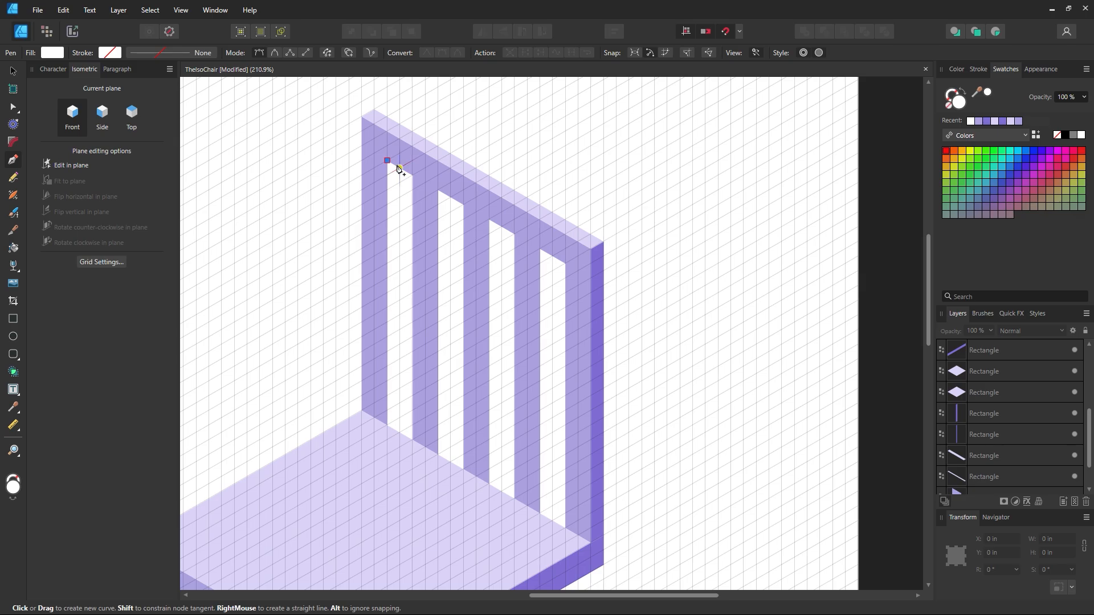
click(400, 167)
click(400, 417)
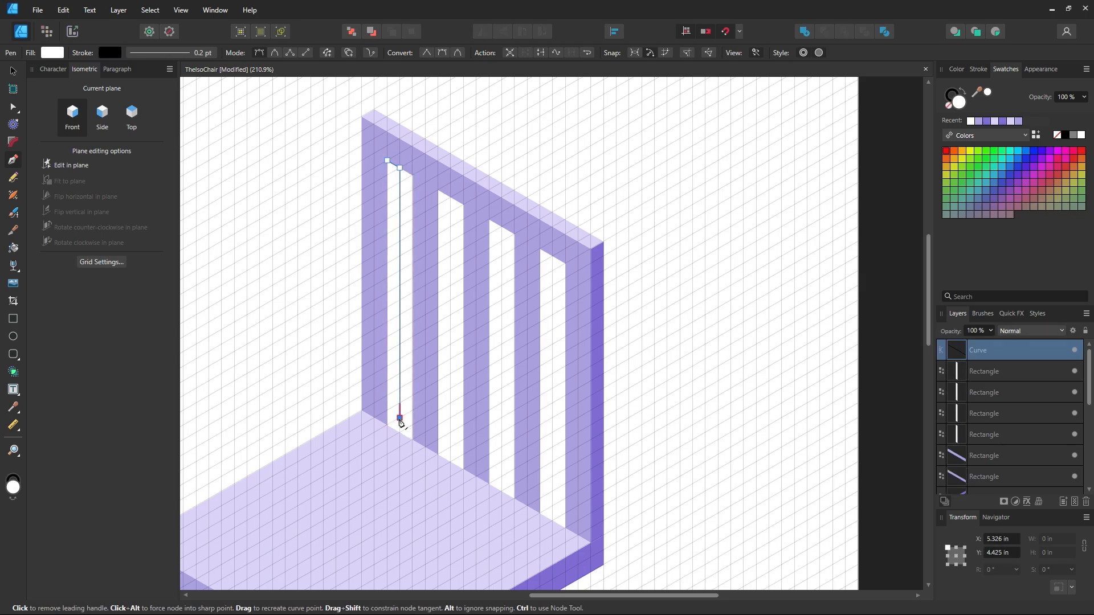
click(388, 425)
click(388, 161)
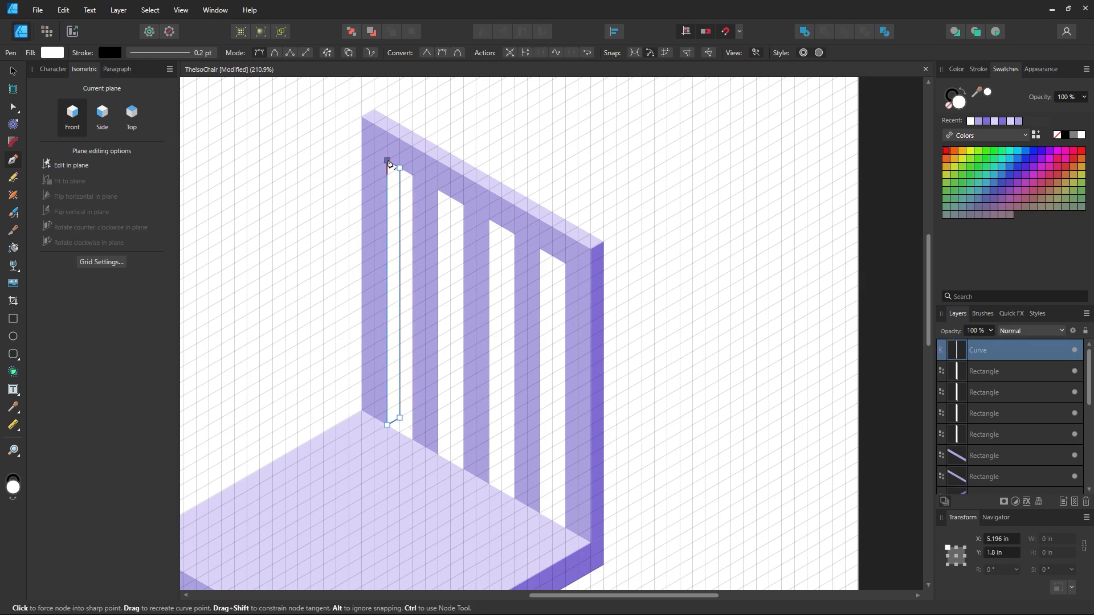
- Fill the slot's inner side face with the dark purple of the backrest's side, remove its stroke, and deselect it
key(i)
click(596, 355)
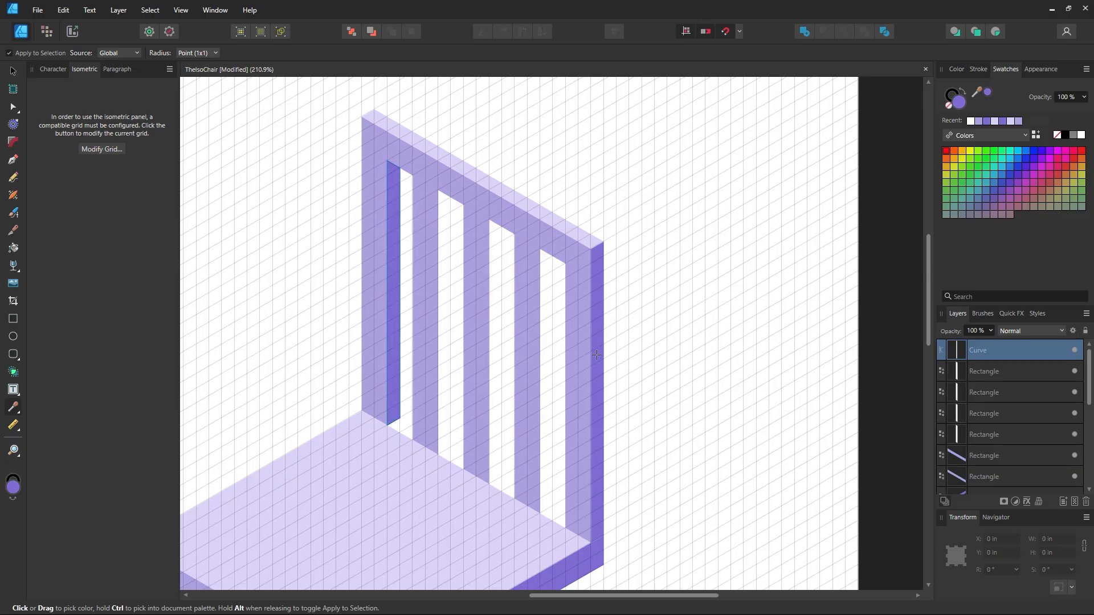
click(950, 96)
click(949, 106)
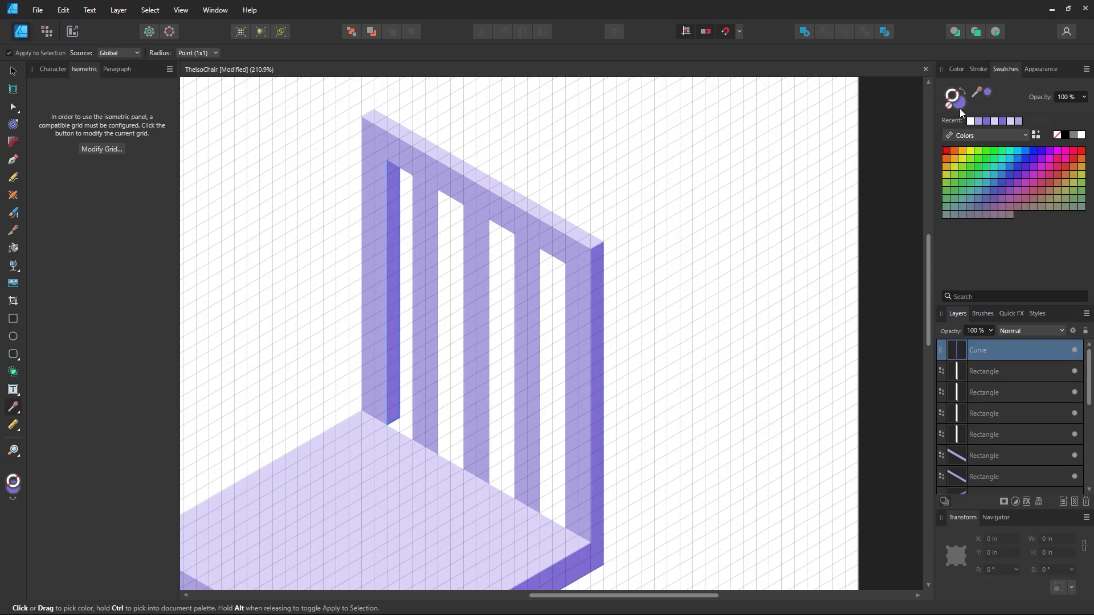
key(v)
click(239, 200)
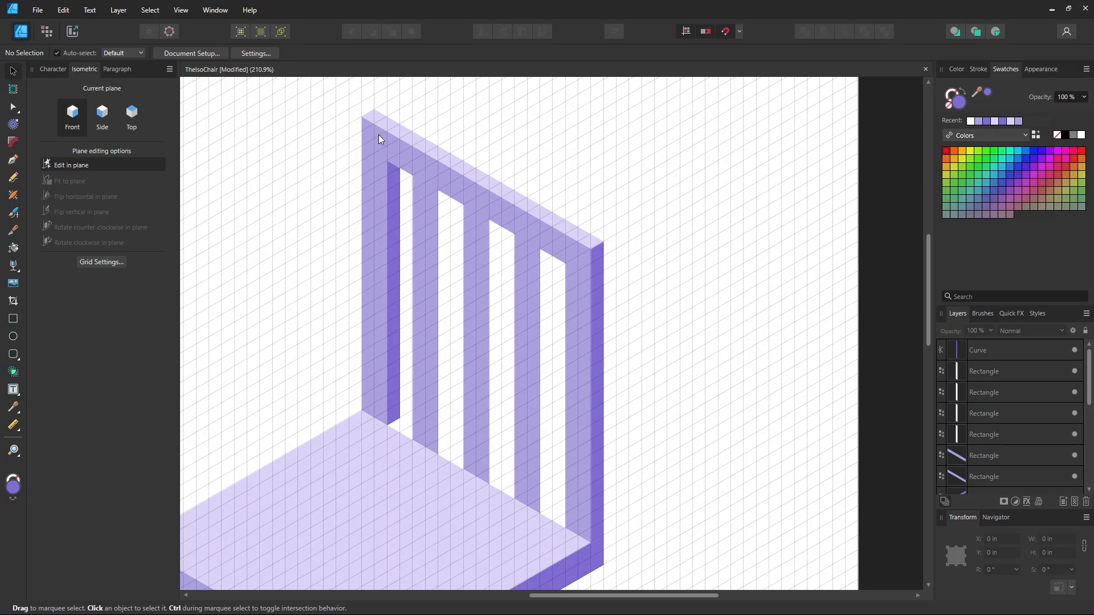
- On the top plane, draw a closed floor shape at the foot of the first slot with the Pen tool, about 0.26 by 0.225 in
key(z)
drag(403, 431, 335, 338)
key(space)
click(13, 161)
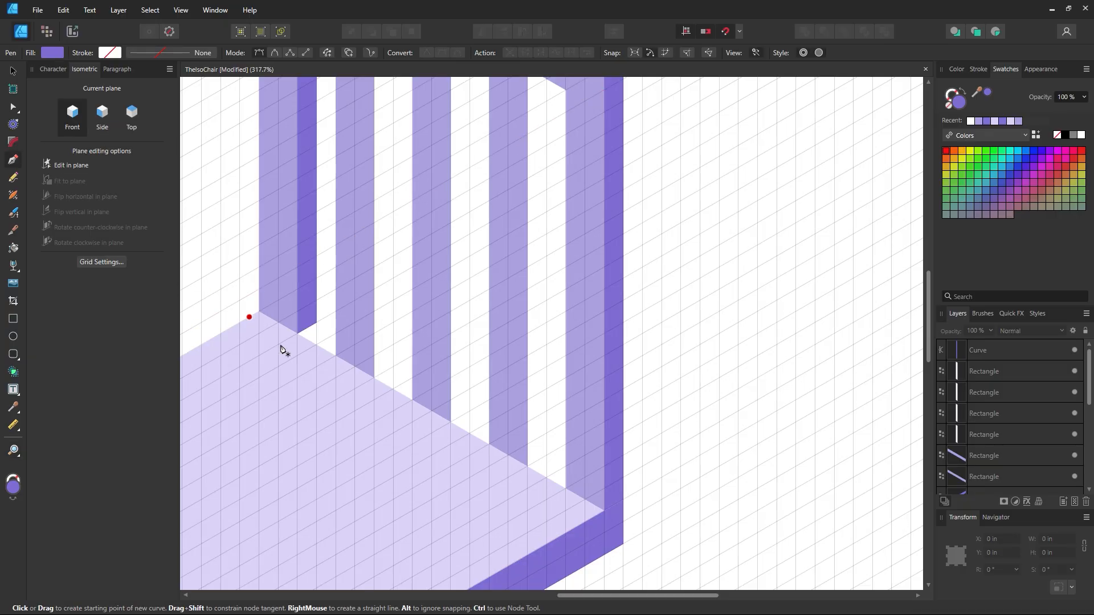
key(F11)
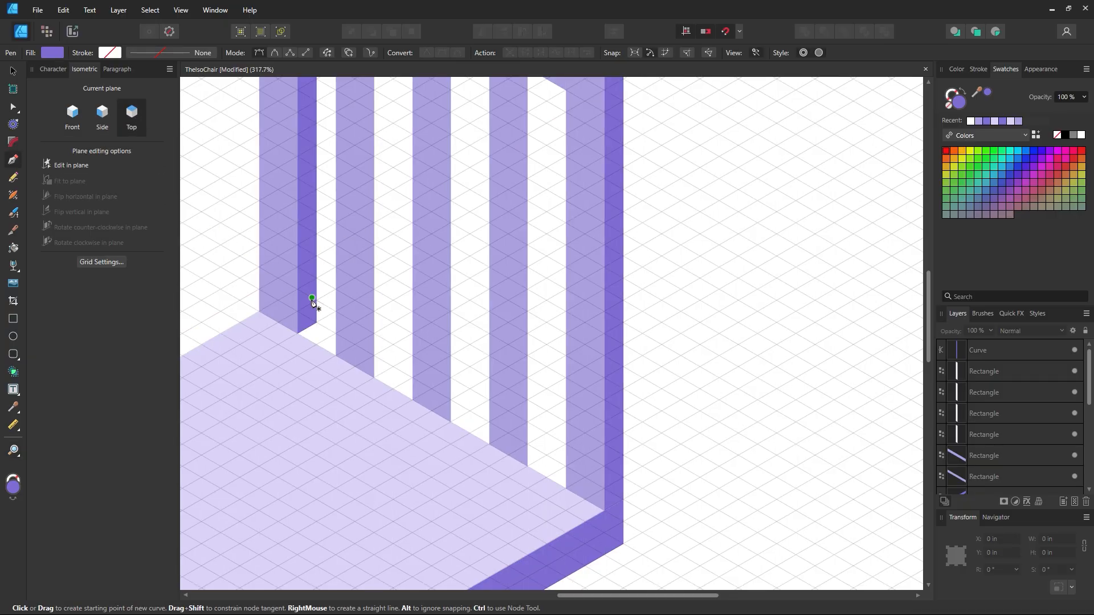
click(297, 334)
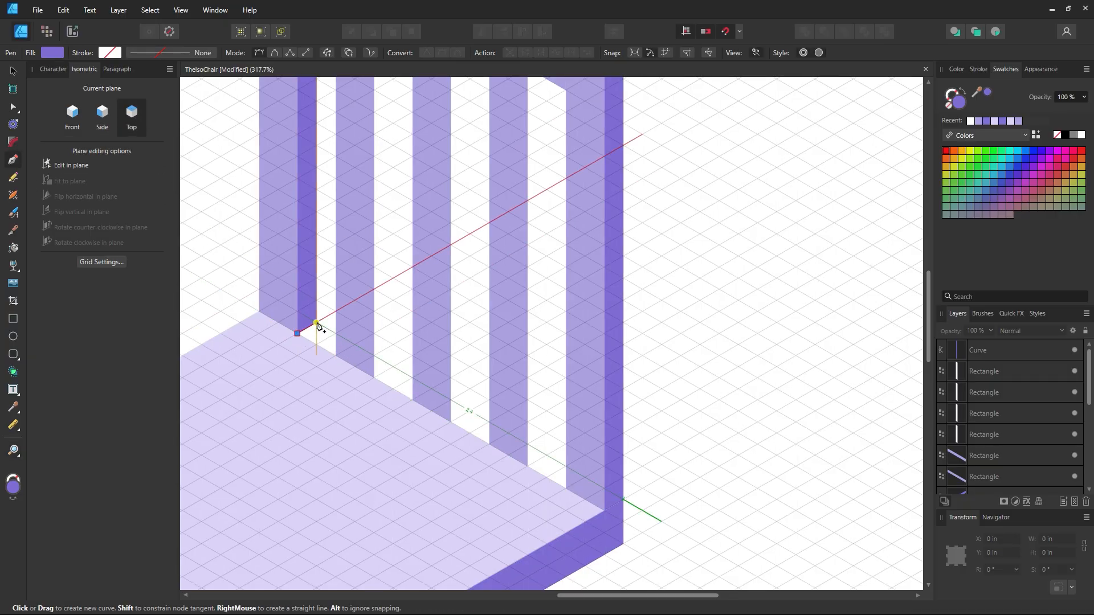
click(317, 323)
click(336, 334)
click(336, 356)
click(297, 334)
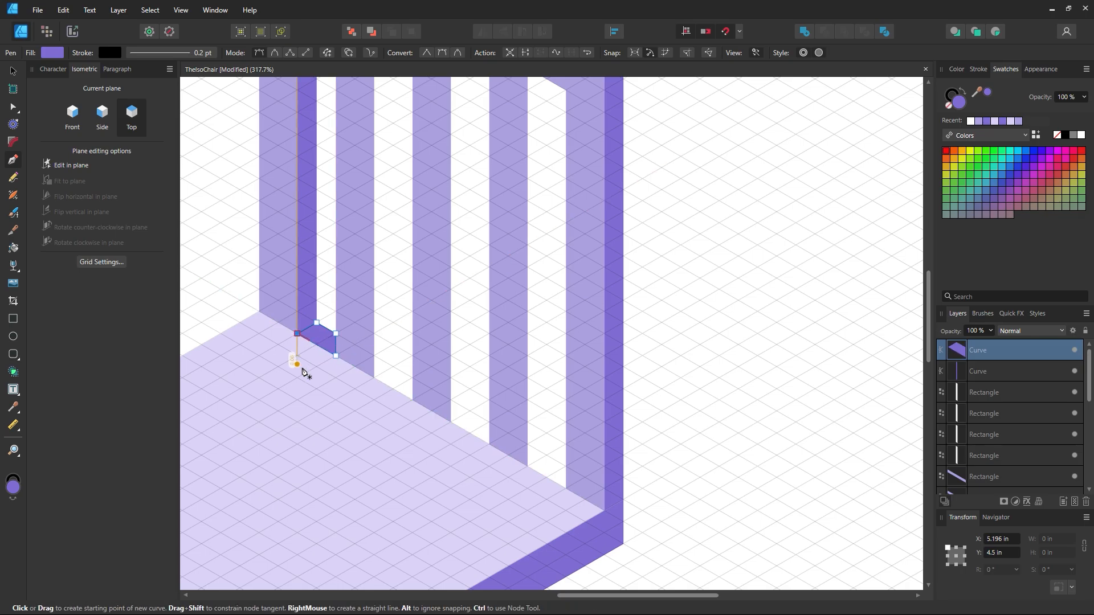
- Fill the slot's floor shape with the seat's light purple, remove its stroke, and deselect it
key(i)
click(313, 379)
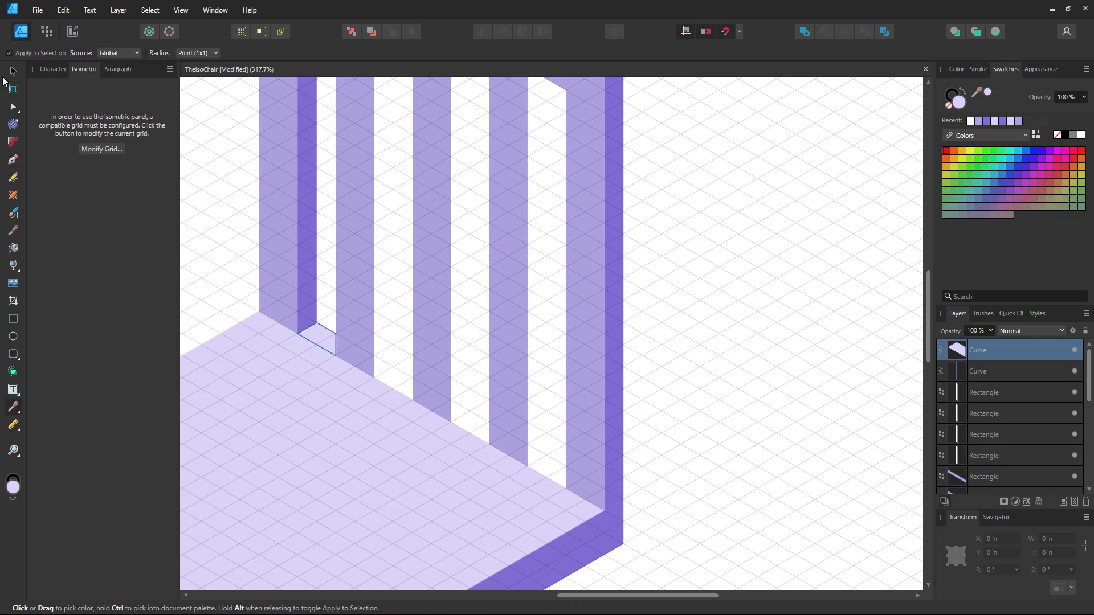
click(13, 71)
click(698, 361)
key(z)
alt+click(708, 350)
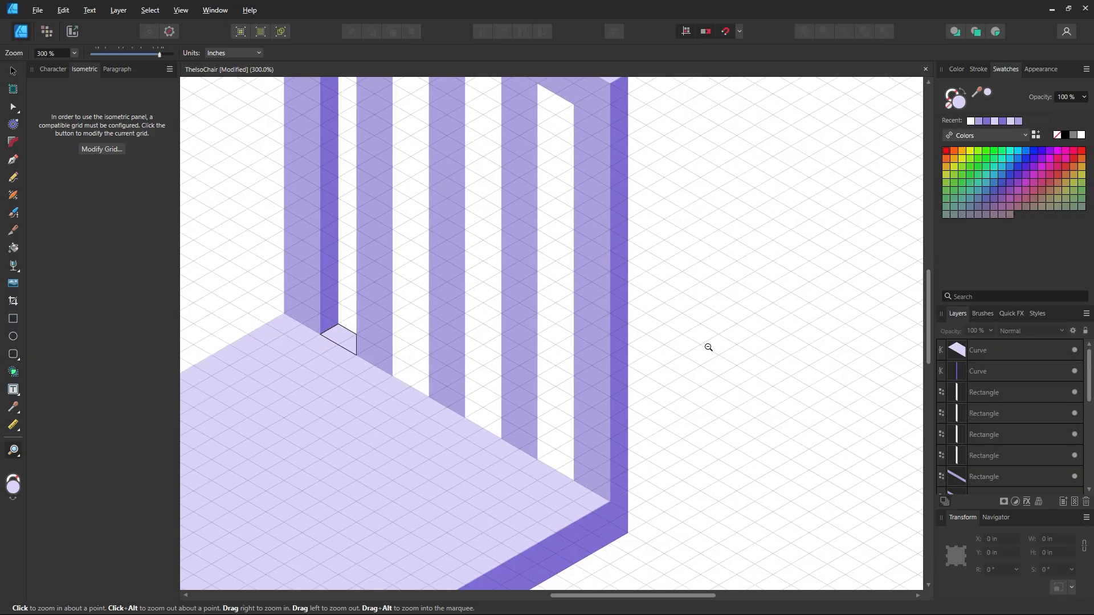
key(v)
click(334, 336)
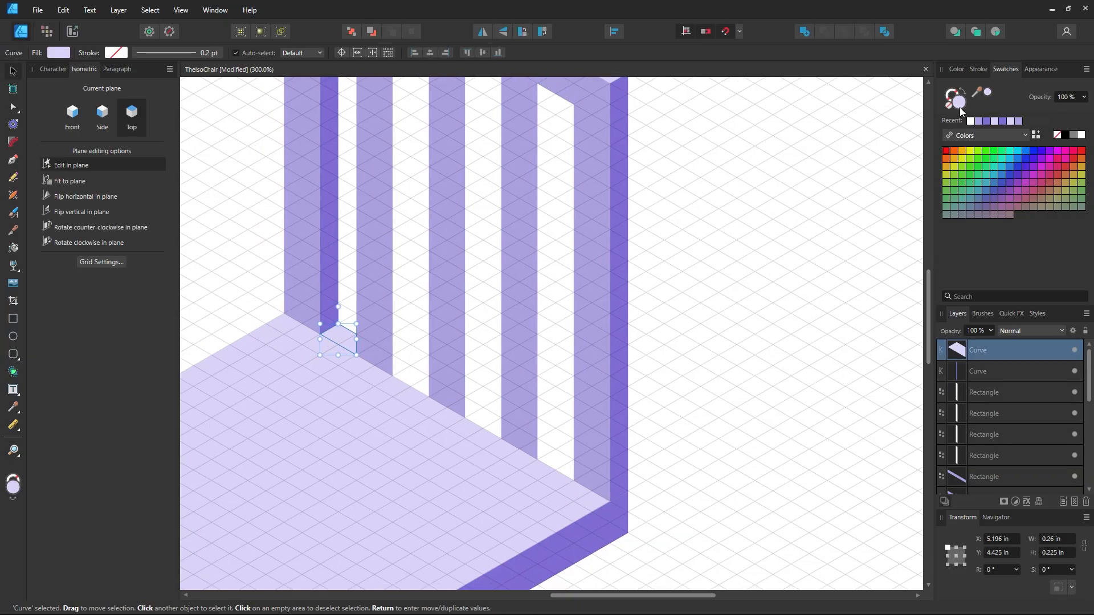
click(766, 281)
- Duplicate the first slot's dark side face and light floor shape into the other three slots, and deselect the copies
key(z)
alt+click(602, 209)
alt+click(595, 219)
click(572, 255)
drag(545, 250, 482, 350)
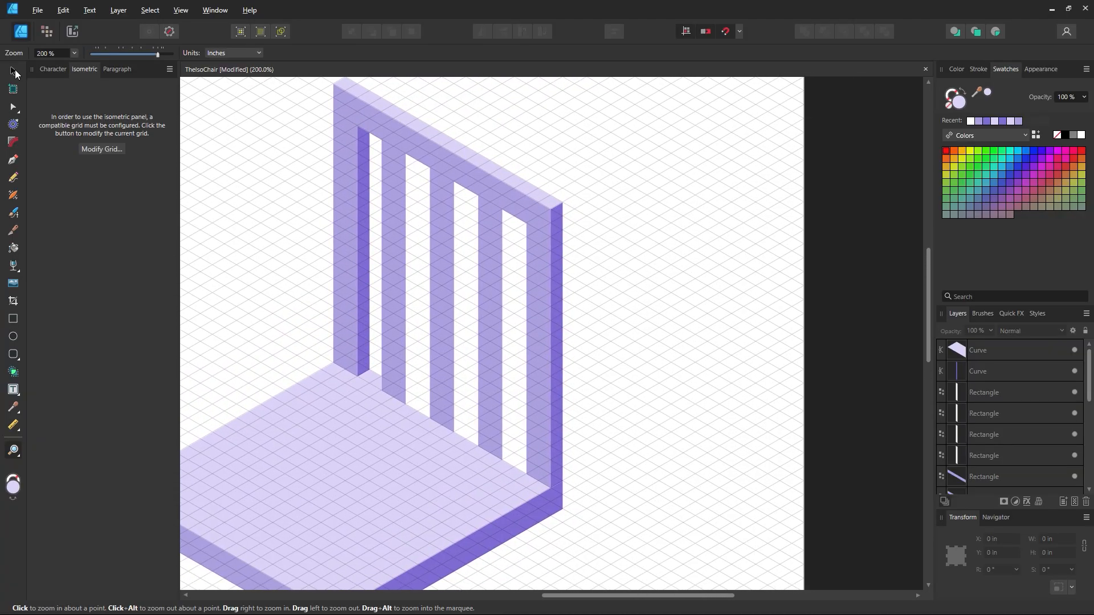
click(14, 70)
click(360, 201)
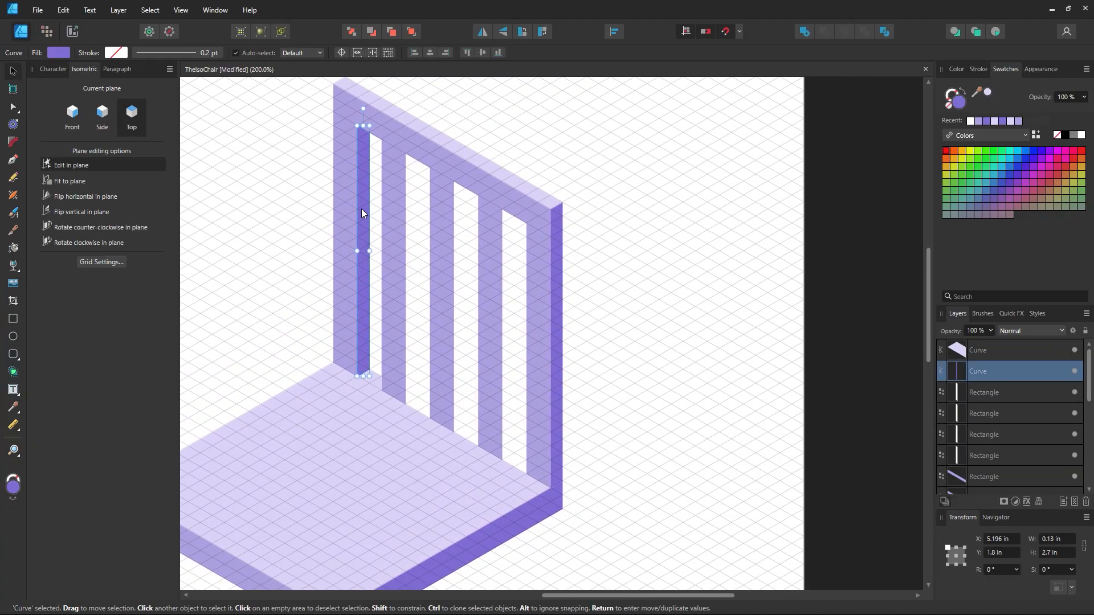
shift+click(375, 383)
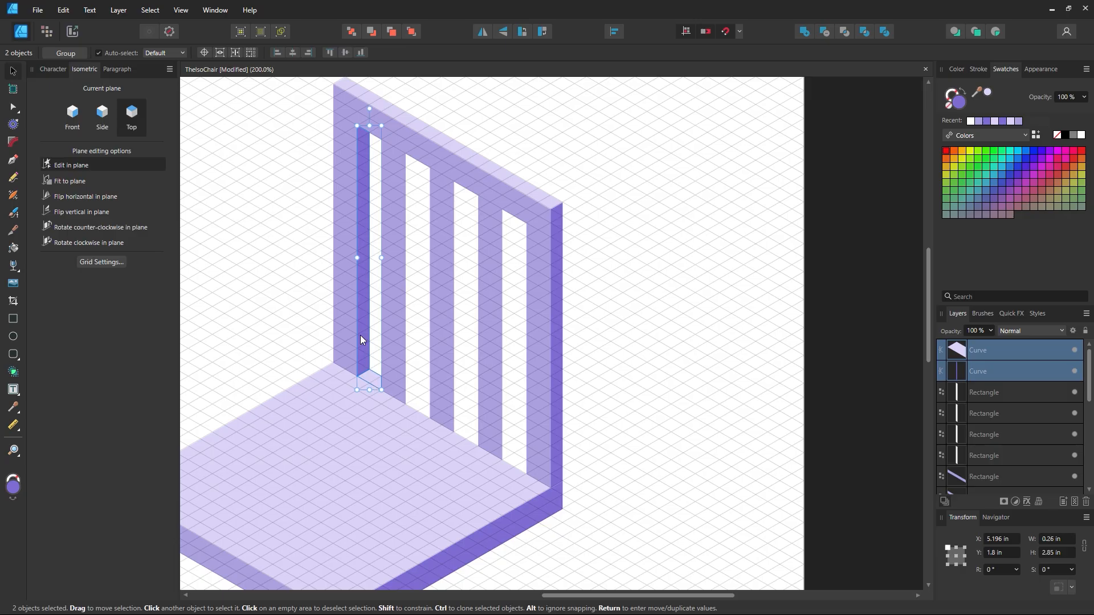
mouse_move(360, 336)
ctrl+mouse_down()
mouse_move(423, 366)
mouse_move(412, 368)
ctrl+mouse_up()
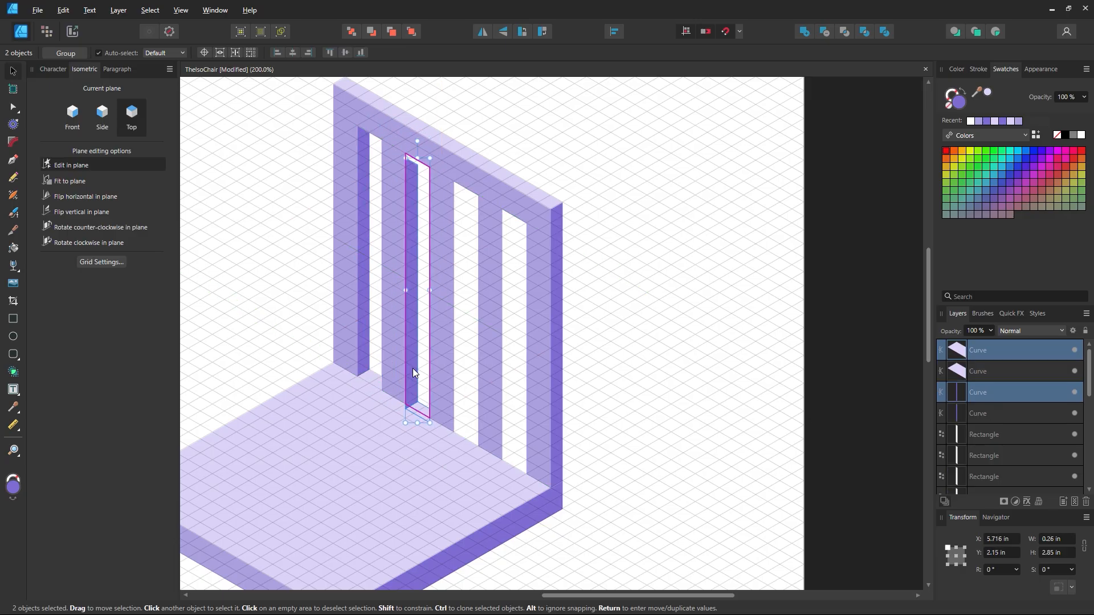
mouse_move(408, 325)
mouse_down()
mouse_move(410, 316)
mouse_move(433, 344)
mouse_move(427, 319)
mouse_move(510, 374)
mouse_up()
click(641, 431)
- Look over the whole chair and save the document
key(z)
alt+click(538, 384)
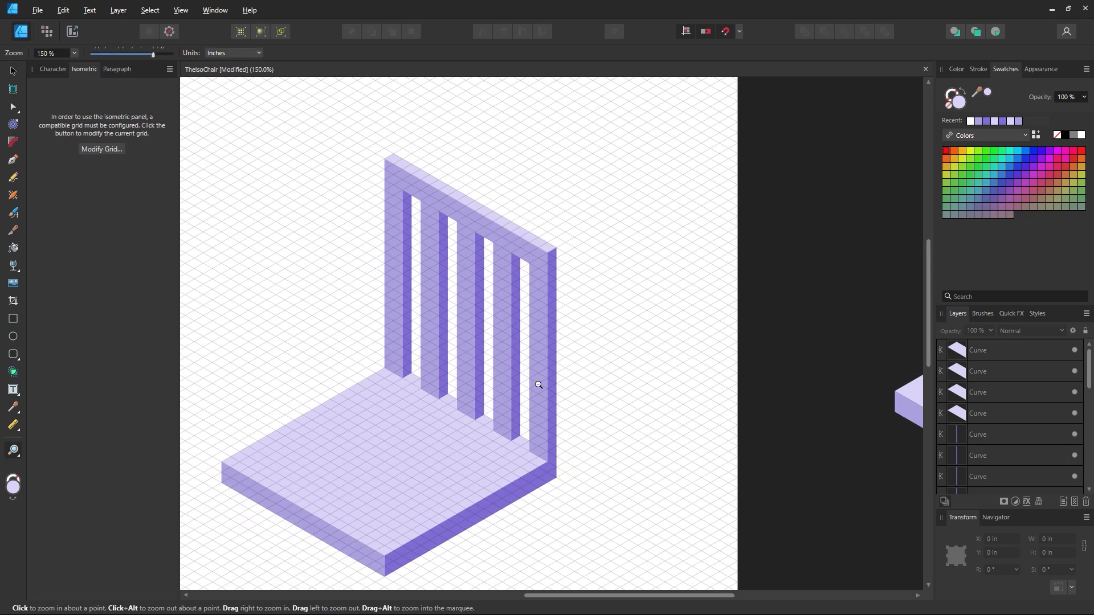
alt+click(537, 385)
click(478, 371)
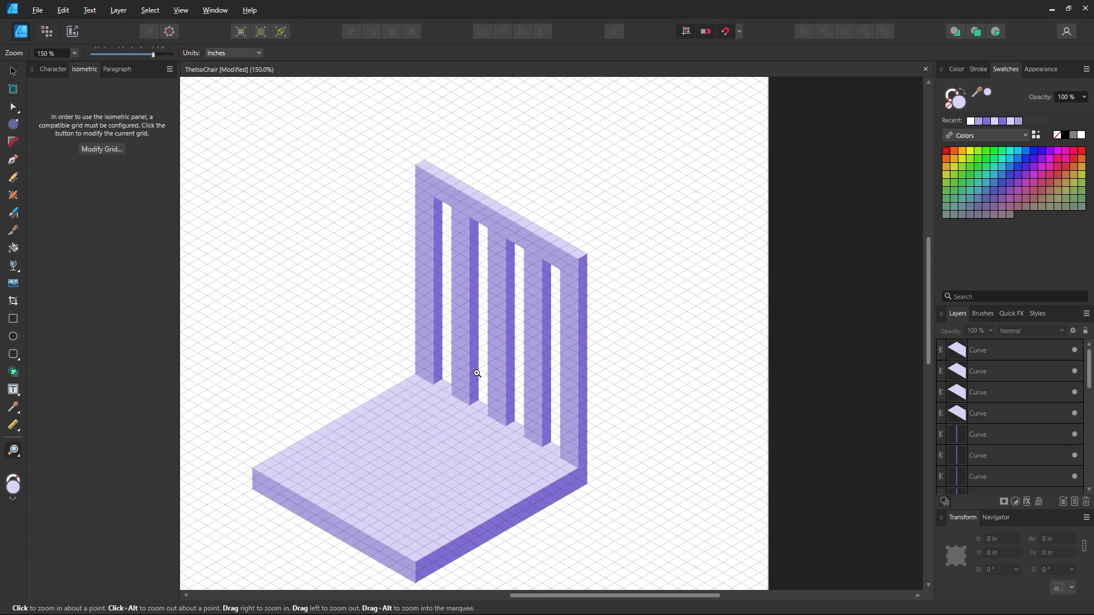
drag(473, 391, 450, 368)
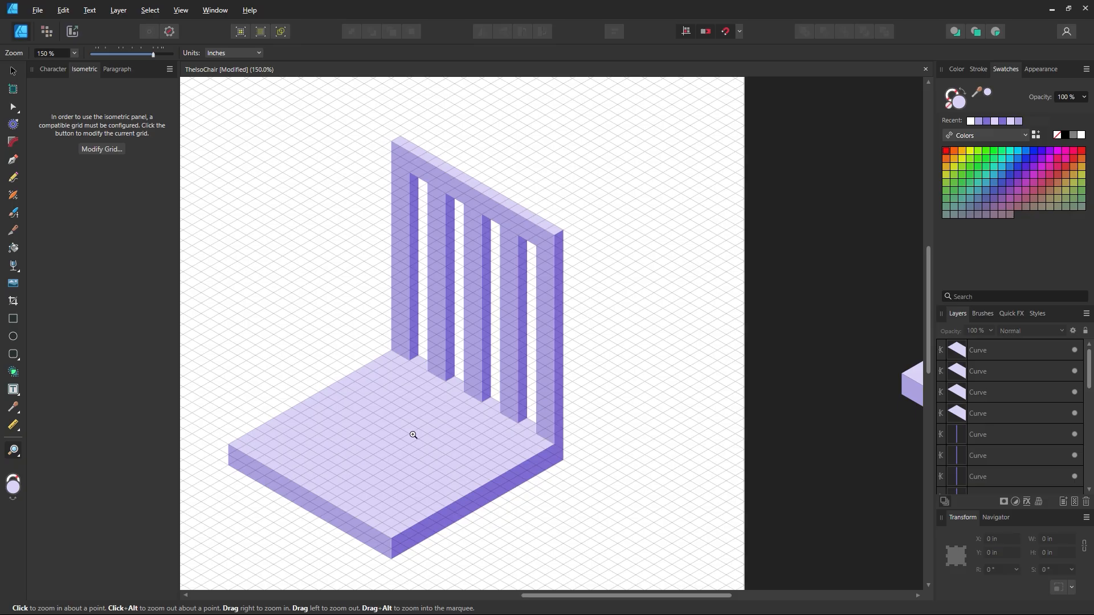
scroll(463, 456, down, 3)
scroll(458, 452, up, 2)
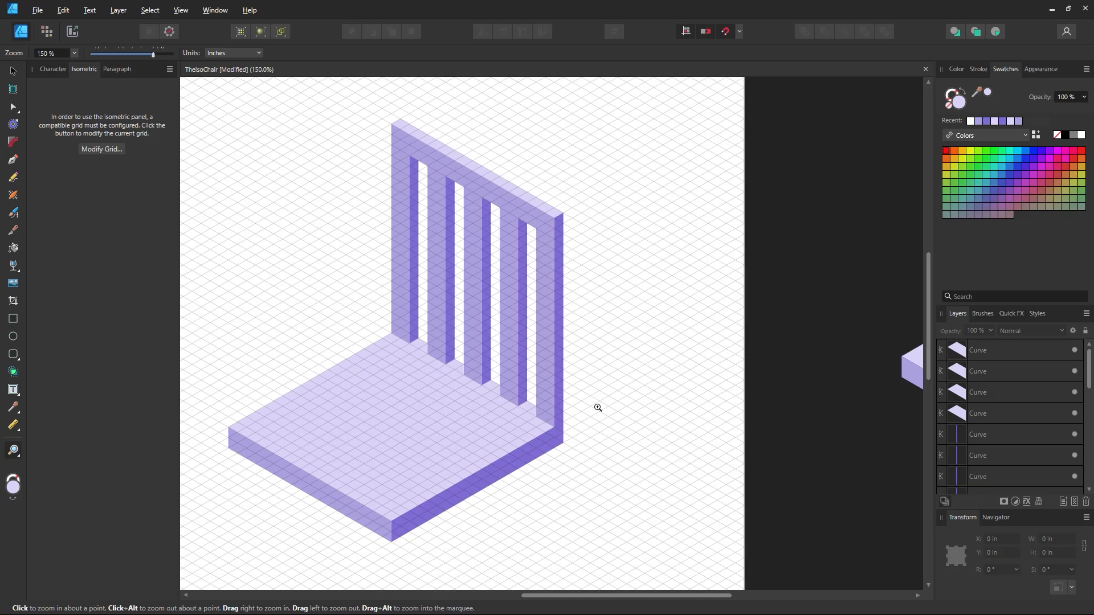
key(ctrl+s)
- Duplicate the whole slotted chair to the empty area off the artboard as a backup copy, and deselect it
alt+click(478, 372)
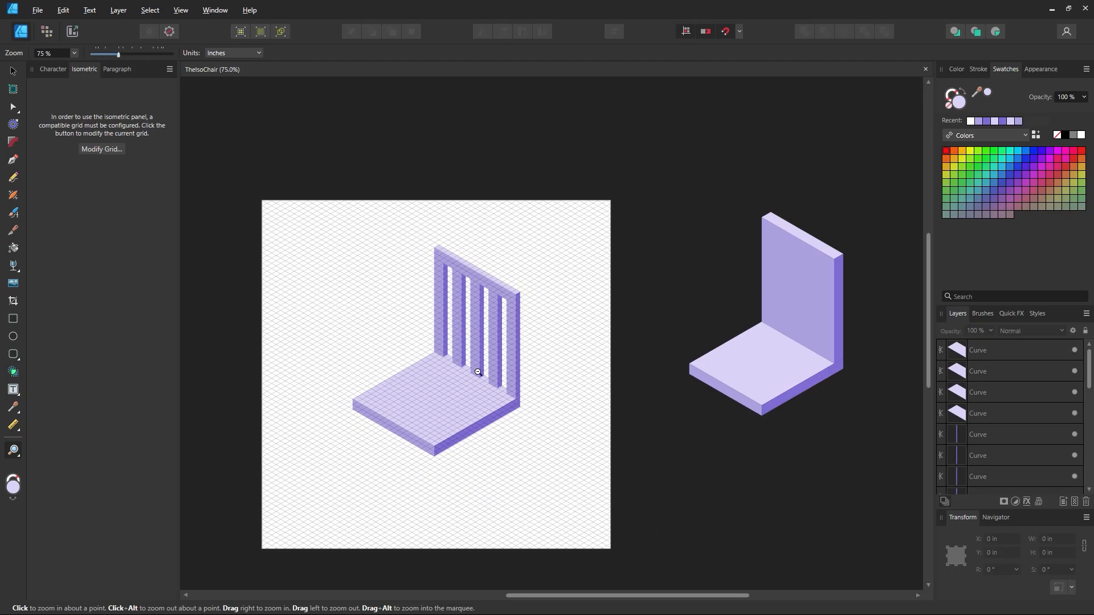
key(v)
drag(618, 196, 279, 560)
ctrl+drag(387, 444, 879, 191)
click(733, 185)
drag(742, 253, 822, 253)
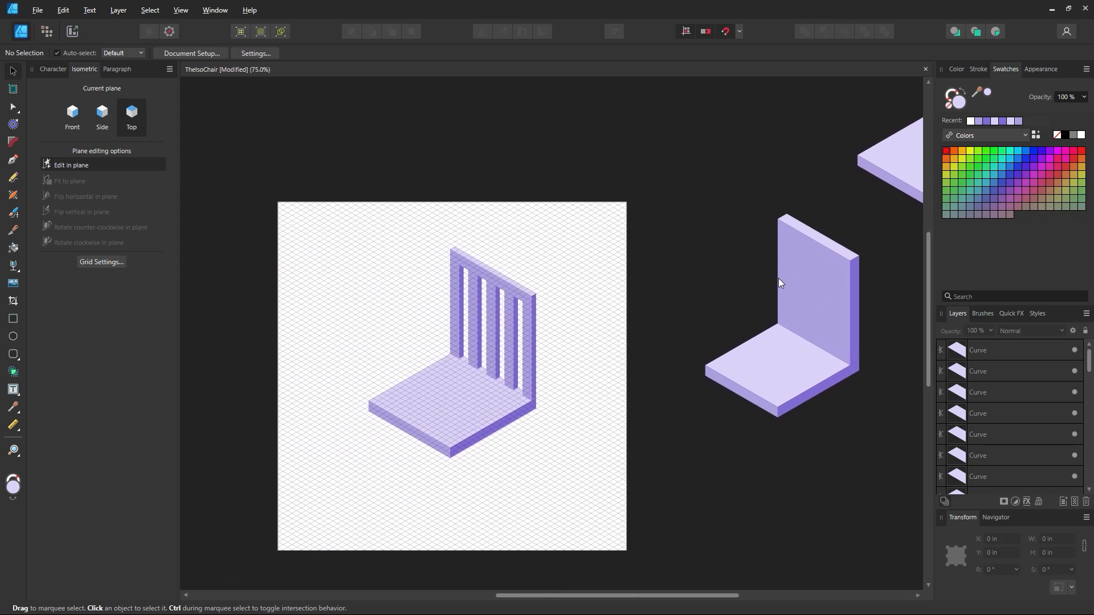
- Try moving the white rectangle out of the backrest's first slot, and undo the move
key(z)
drag(485, 315, 442, 334)
drag(589, 317, 420, 344)
drag(540, 340, 715, 266)
click(629, 403)
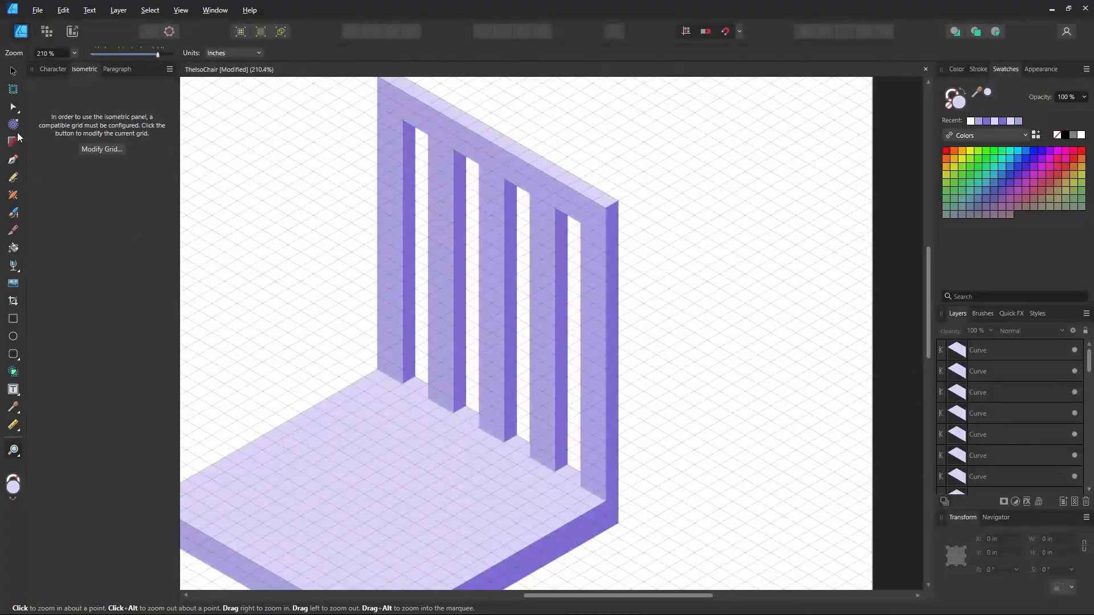
click(13, 70)
scroll(429, 293, up, 2)
click(420, 308)
drag(420, 308, 294, 269)
key(ctrl+z)
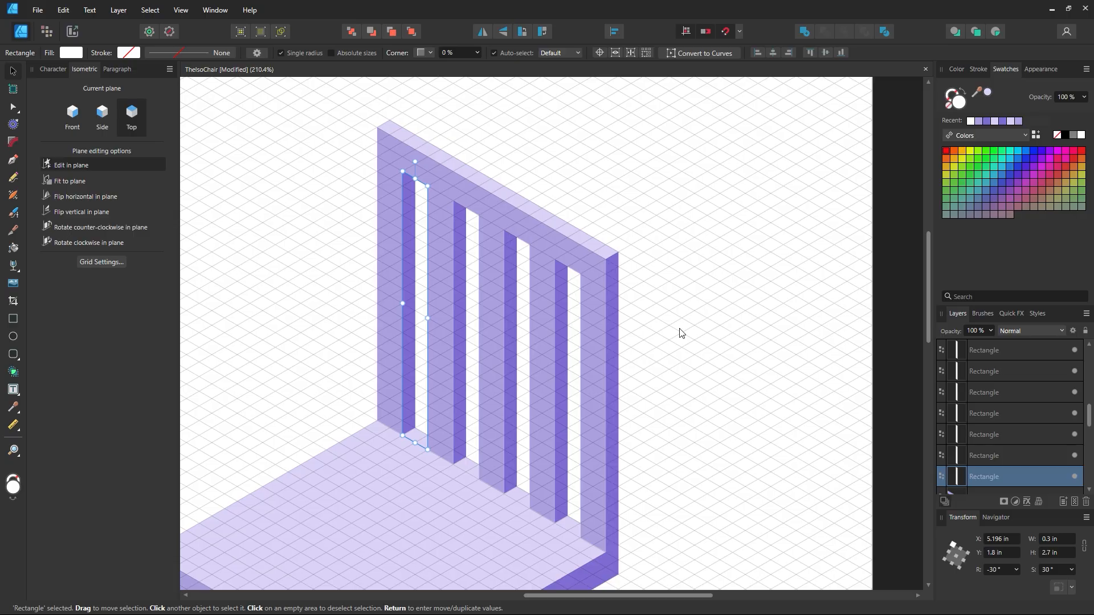
- Reduce the isometric grid's divisions for a coarser grid, keep the grid shown, and close the grid settings
scroll(515, 420, up, 1)
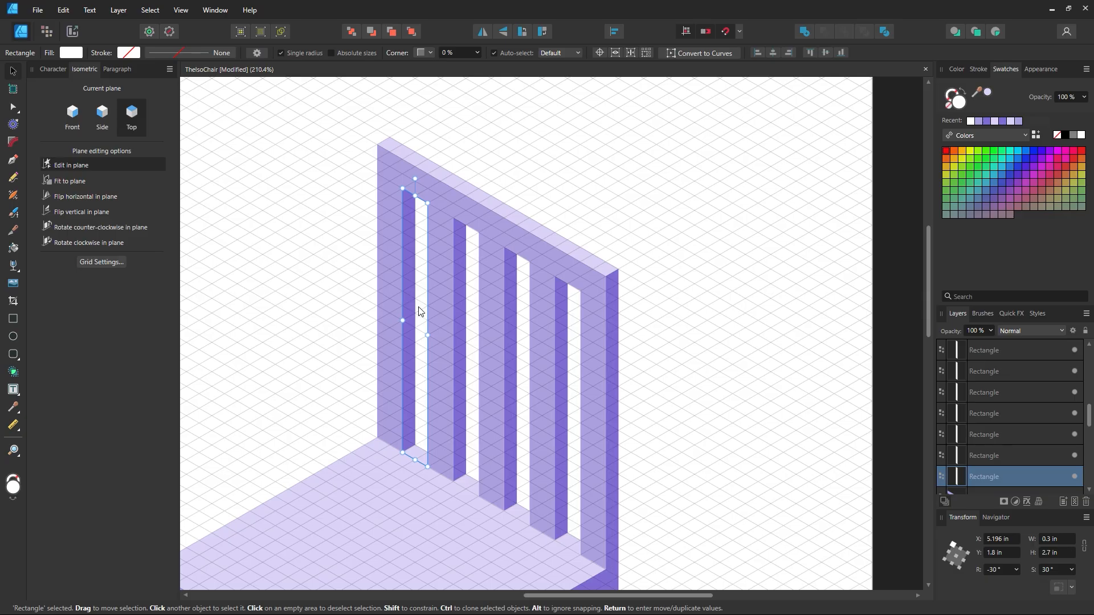
click(111, 263)
click(411, 129)
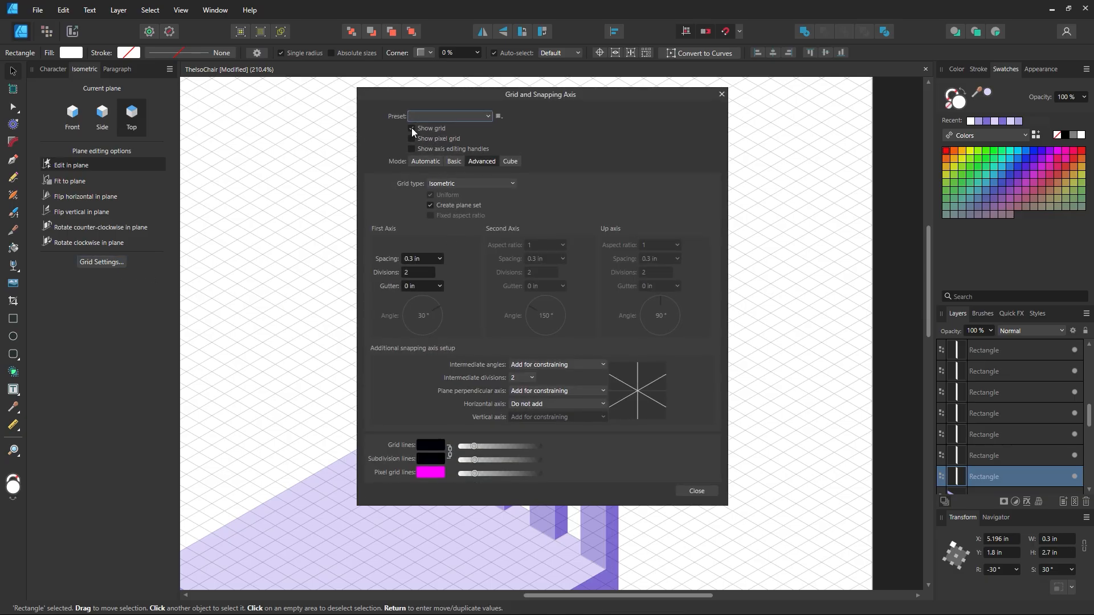
click(411, 128)
click(411, 273)
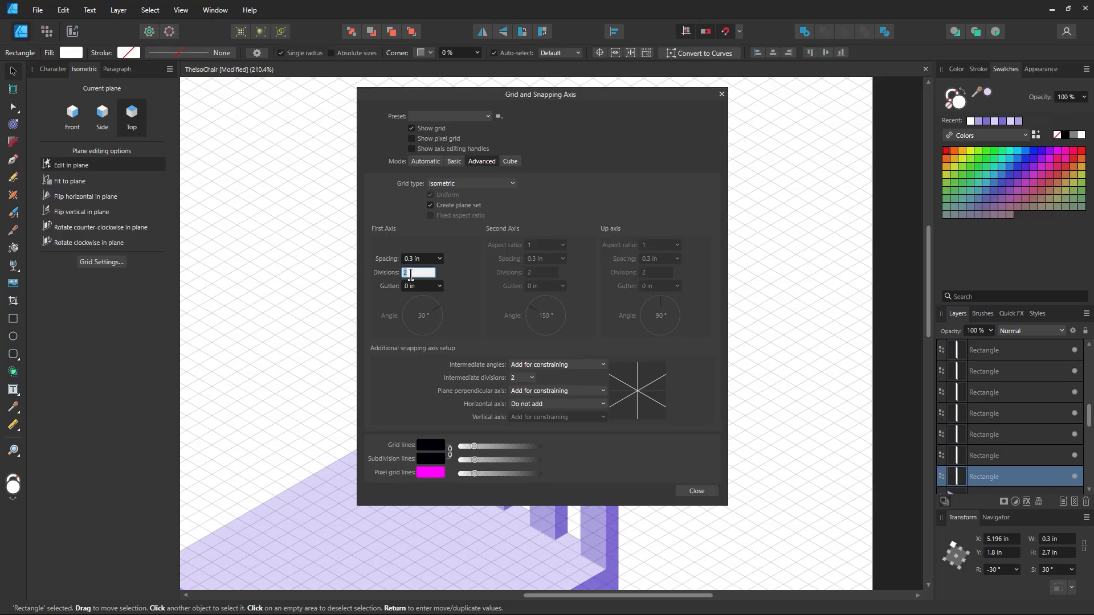
click(698, 491)
click(698, 450)
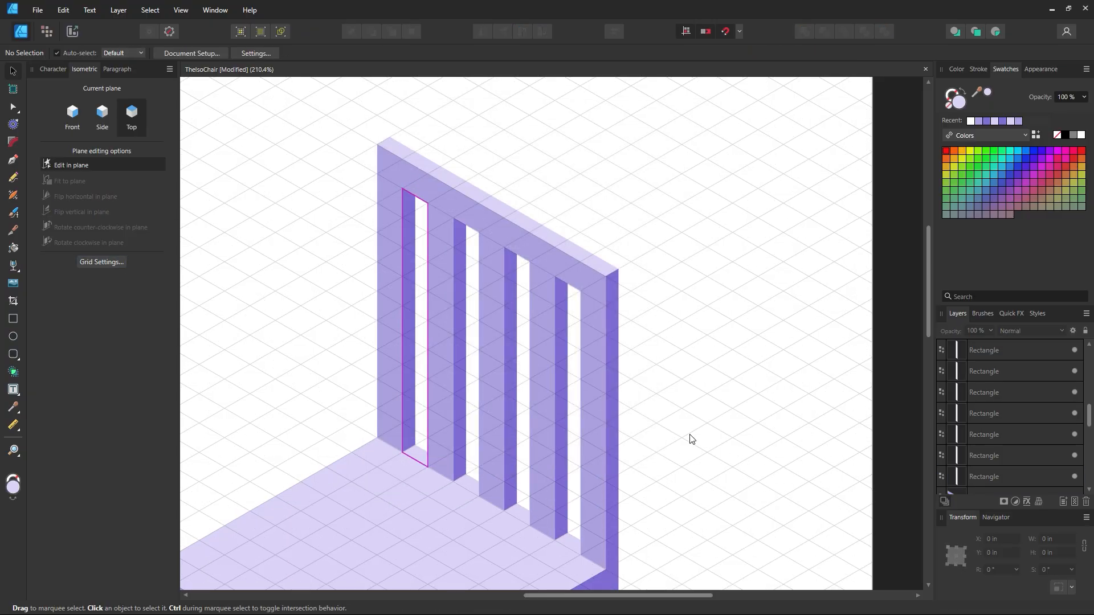
- Select the four white slot rectangles together with the backrest's front face and apply the Divide operation to them
click(423, 331)
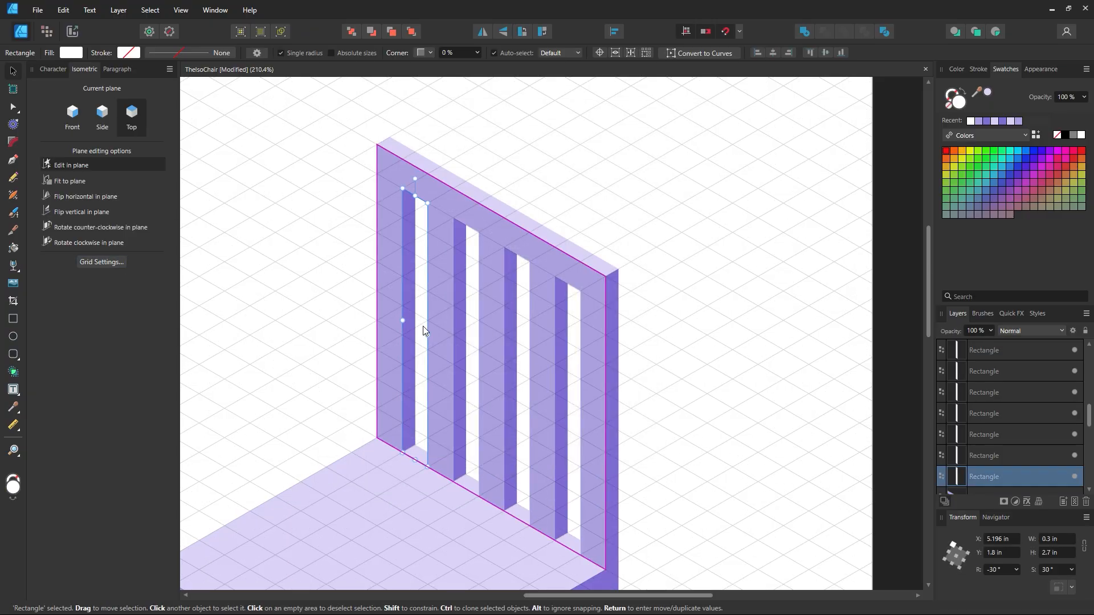
shift+click(474, 363)
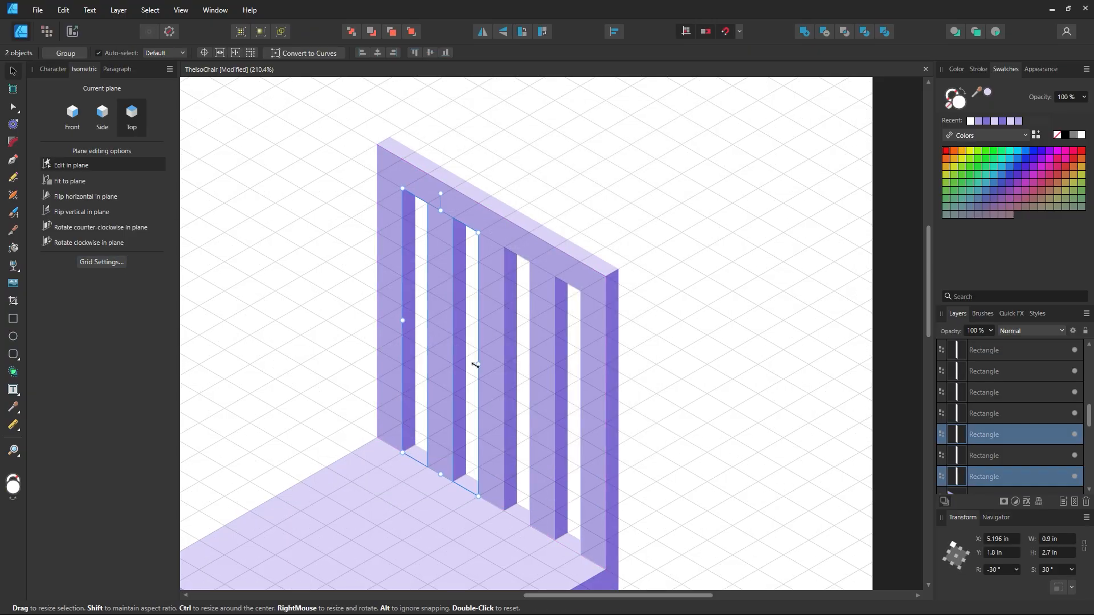
shift+click(516, 393)
shift+click(575, 431)
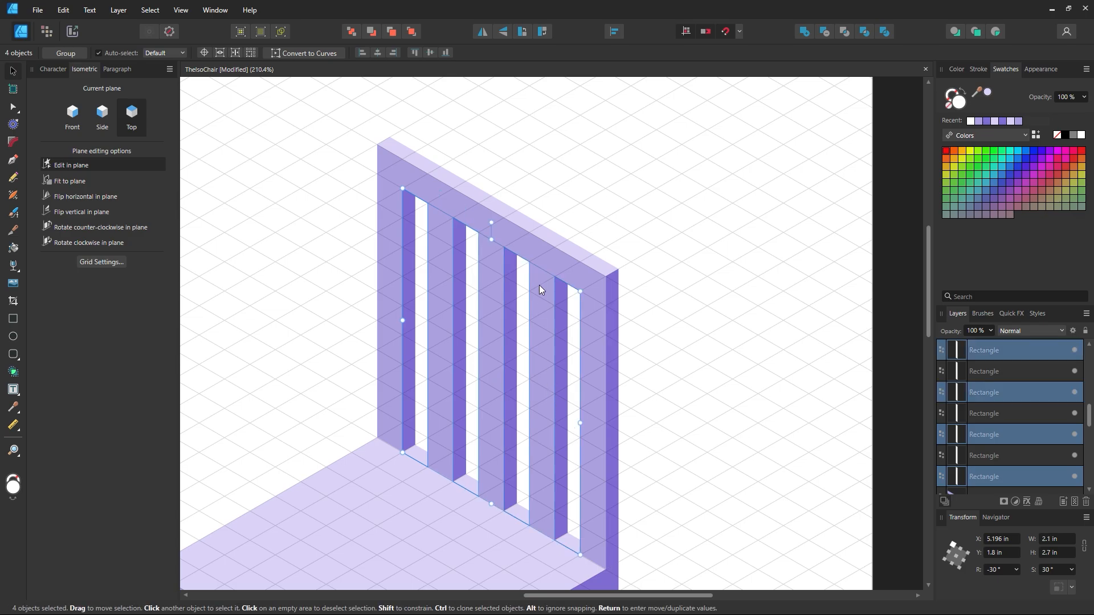
shift+click(561, 261)
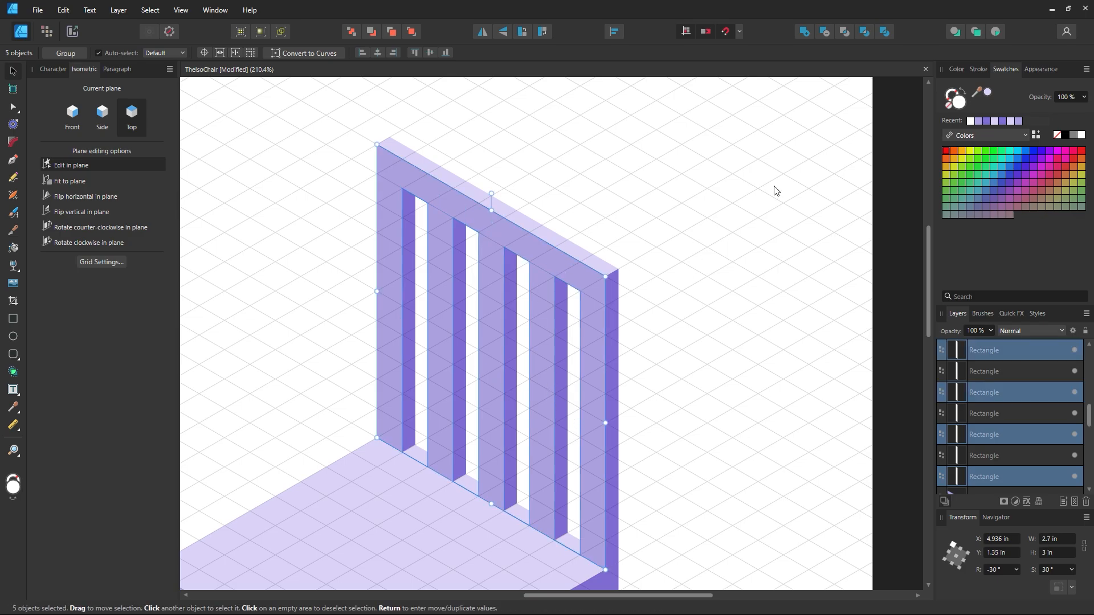
click(887, 32)
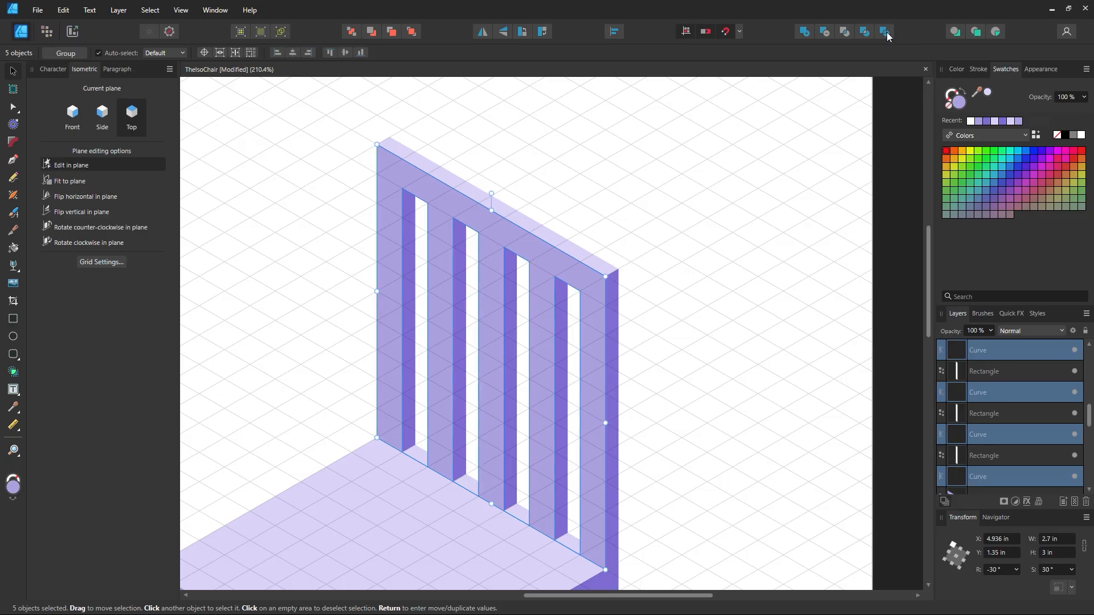
- Delete the four white slot pieces left in front of the divided backrest so the slots are open
click(604, 245)
click(423, 326)
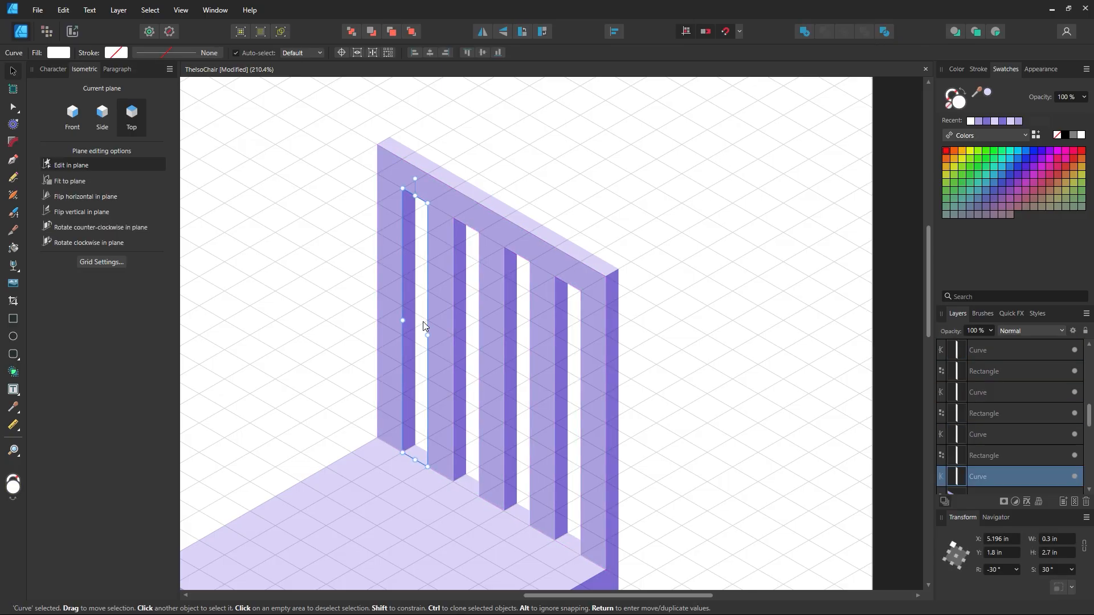
key(Delete)
click(469, 344)
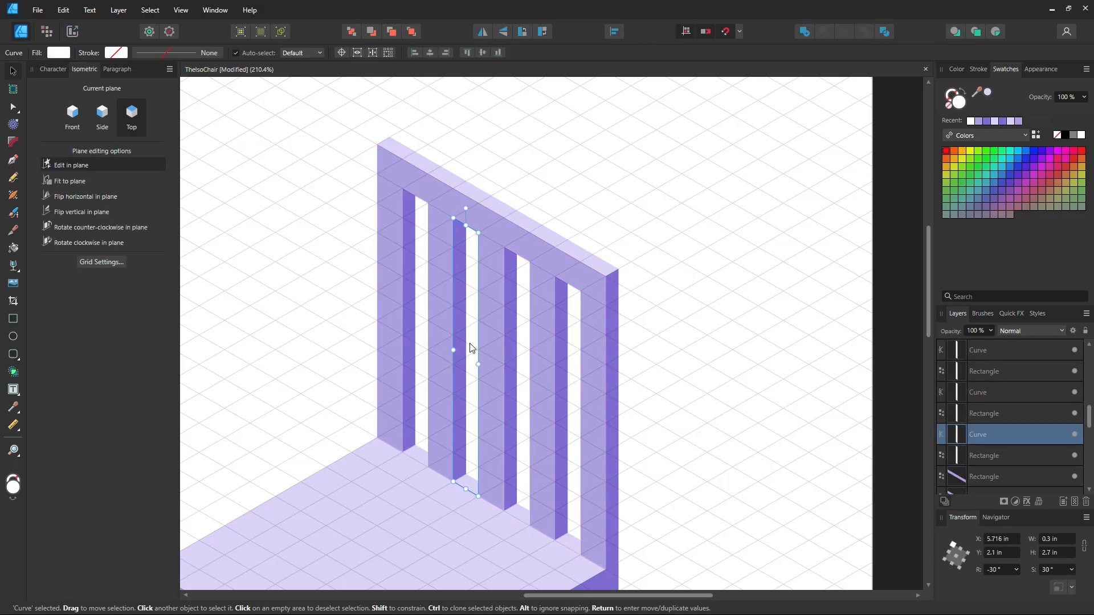
key(Delete)
click(522, 390)
key(Delete)
click(573, 420)
key(Delete)
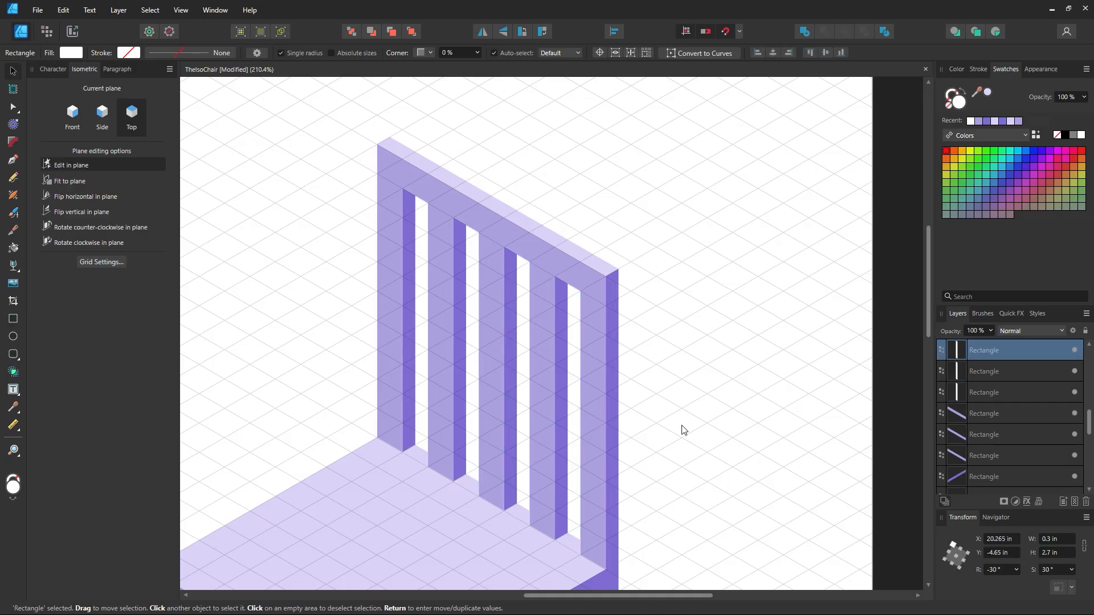
- Place a blue test rectangle of about 1.65 × 3.76 in behind the backrest to check the cut-out slots, and delete it
click(14, 319)
drag(274, 276, 734, 379)
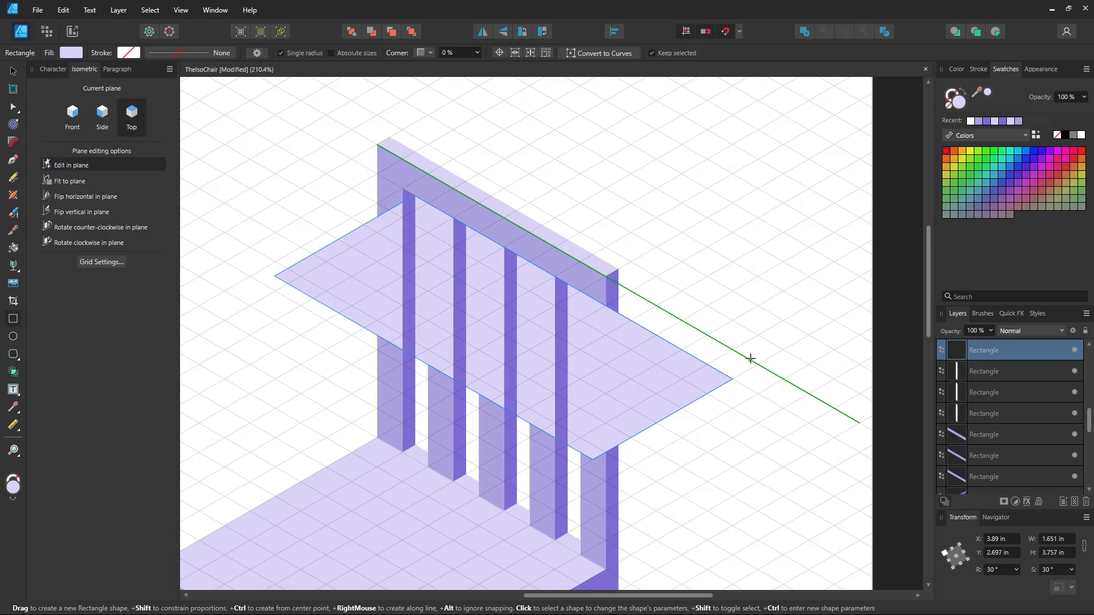
key(ctrl+shift+bracketleft)
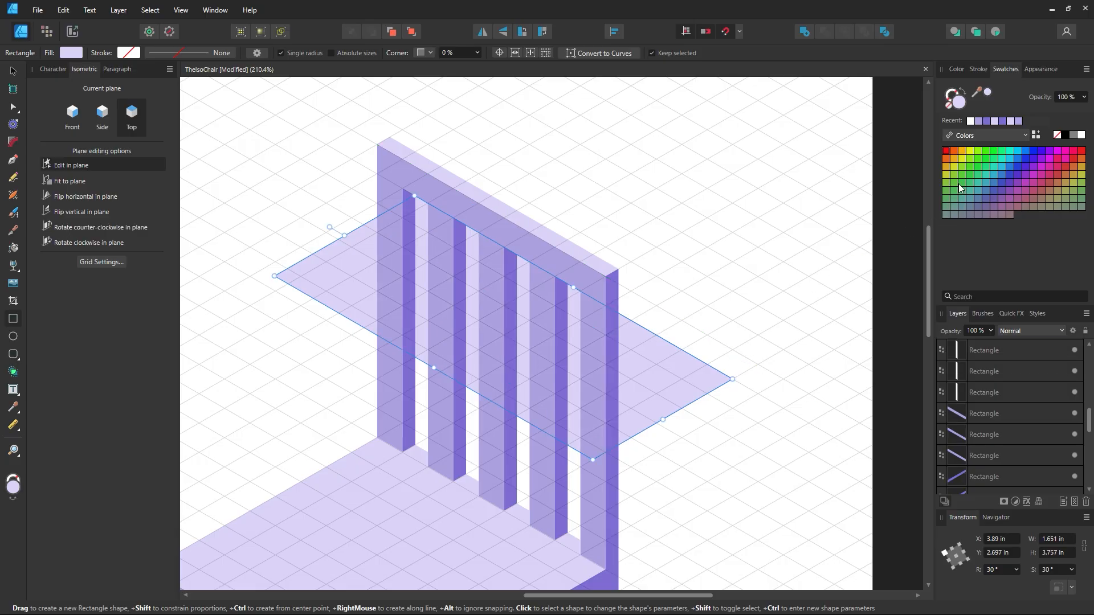
click(1029, 159)
click(13, 70)
click(641, 455)
drag(651, 376, 631, 467)
key(Delete)
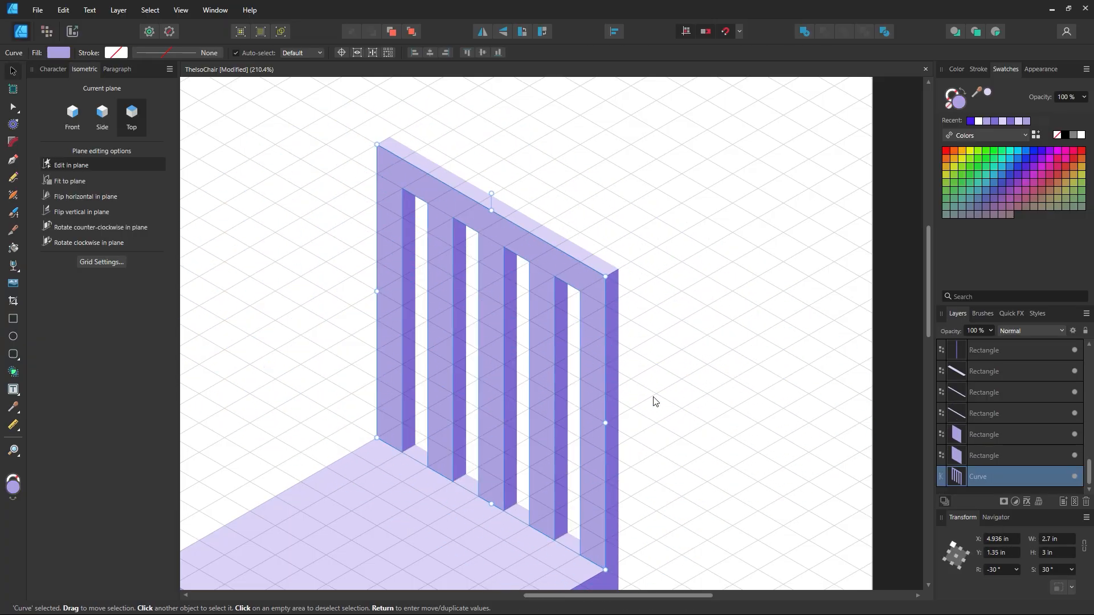
click(648, 397)
- Pull the front corner node of the first slot's light bottom piece inward so it overlaps the seat's top face
key(z)
drag(448, 414, 377, 405)
drag(475, 458, 616, 456)
drag(383, 421, 573, 446)
drag(279, 390, 425, 369)
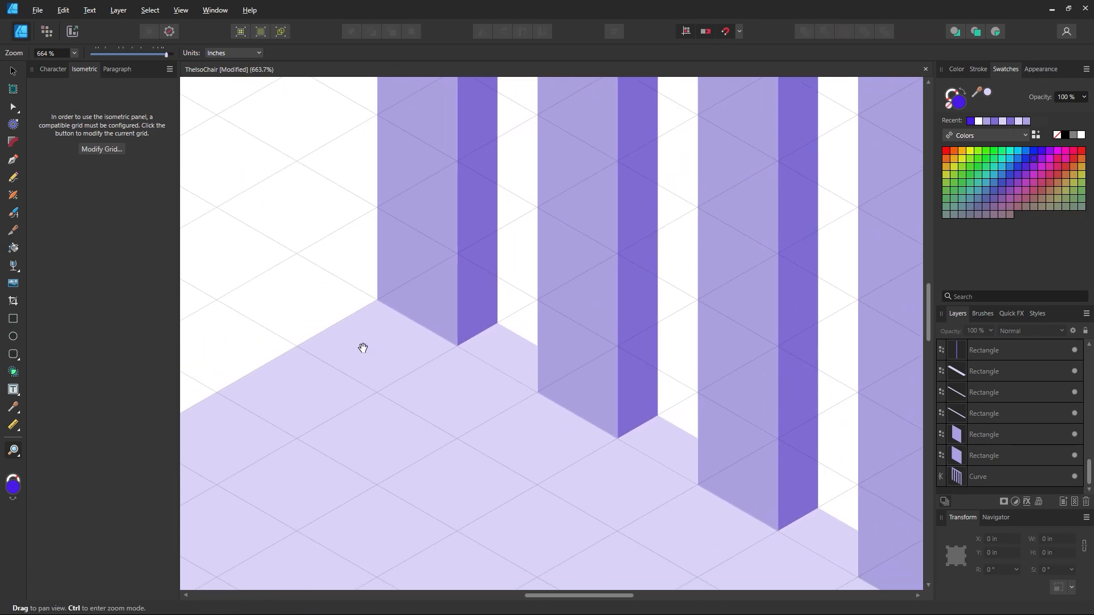
click(14, 107)
click(449, 411)
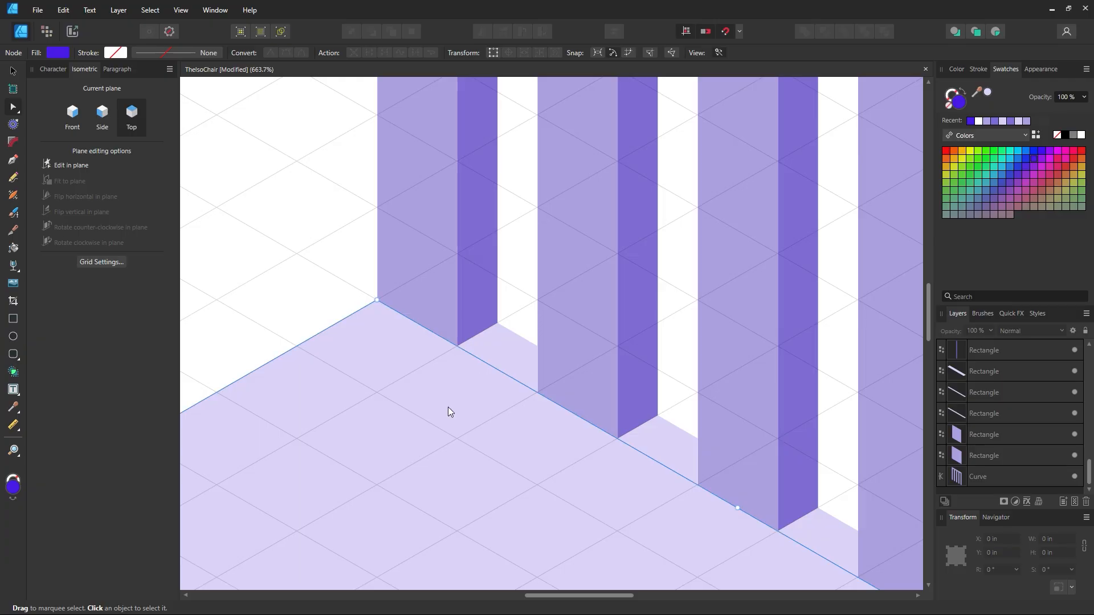
click(508, 347)
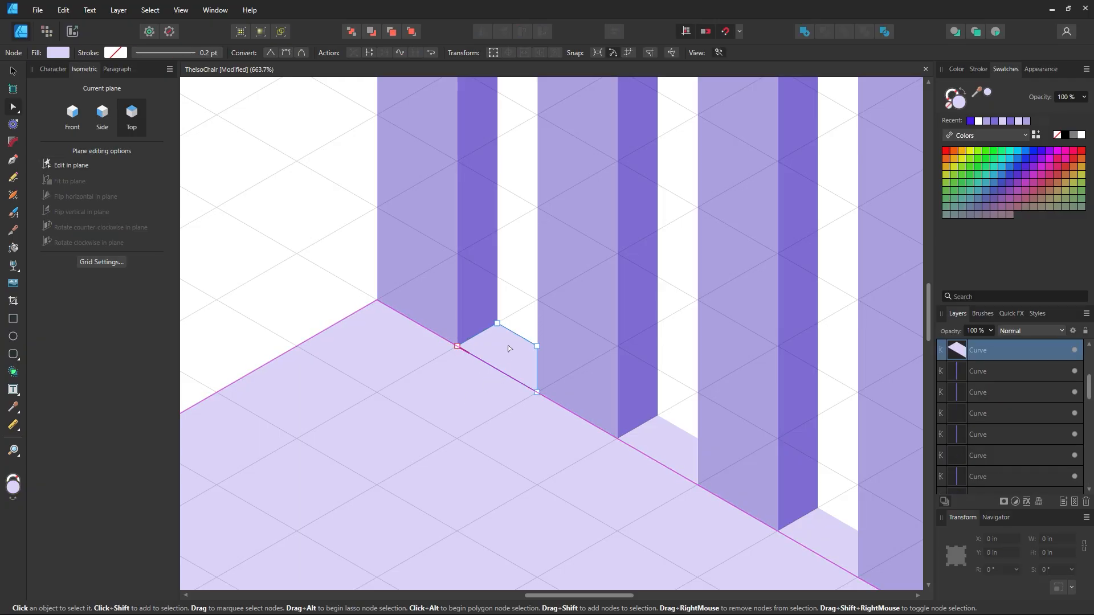
click(457, 348)
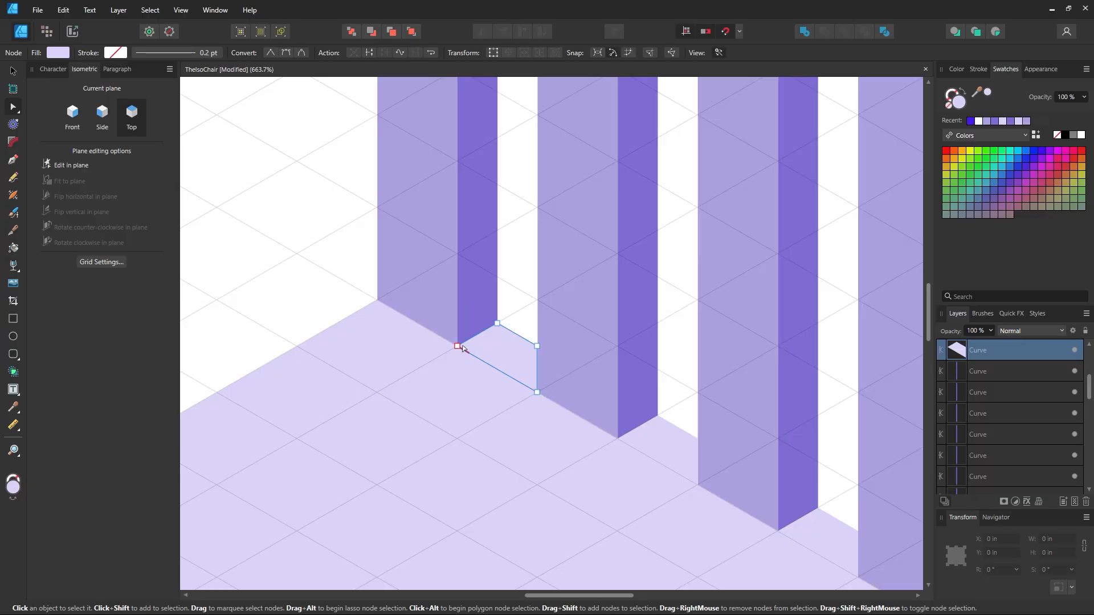
drag(457, 347, 408, 375)
- Extend the front corner nodes of the other three slots' bottom pieces over the seat's top face
click(663, 435)
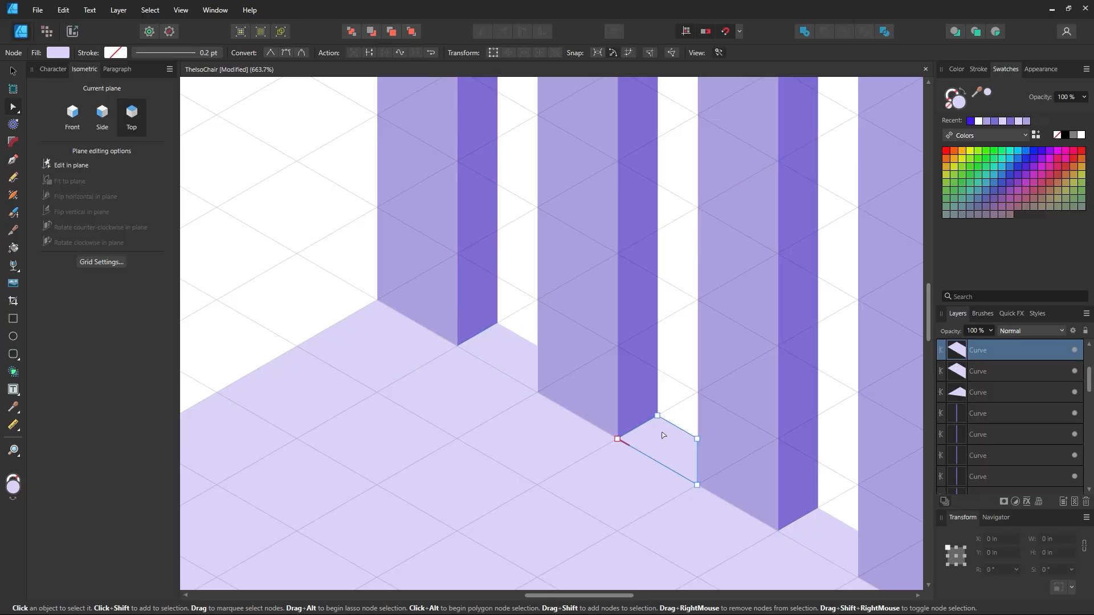
drag(617, 439, 564, 469)
drag(627, 474, 377, 327)
click(581, 385)
drag(529, 385, 479, 413)
drag(611, 464, 498, 379)
click(621, 391)
drag(576, 393, 507, 429)
- Merge the slots' bottom pieces with the seat's top face into one shape using Add, and deselect it
key(z)
alt+click(465, 286)
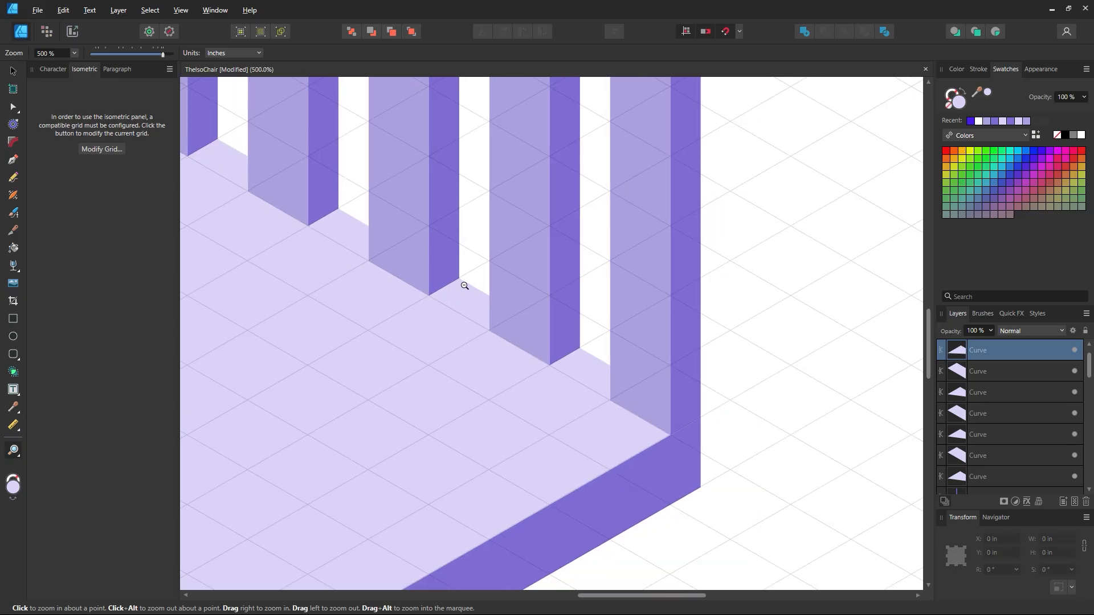
alt+click(436, 281)
drag(420, 276, 505, 325)
key(v)
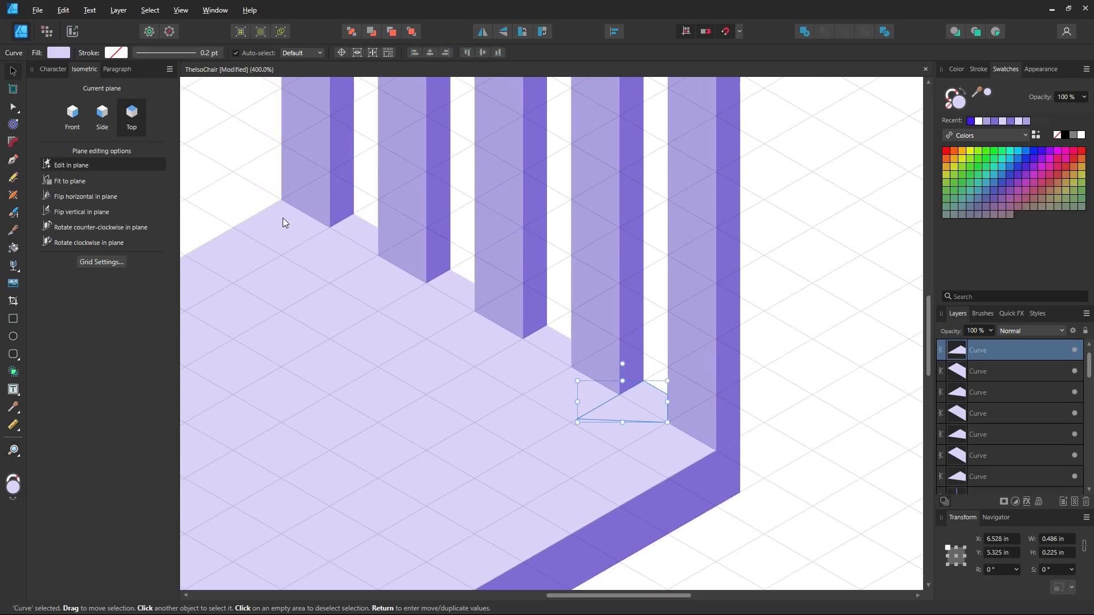
click(358, 238)
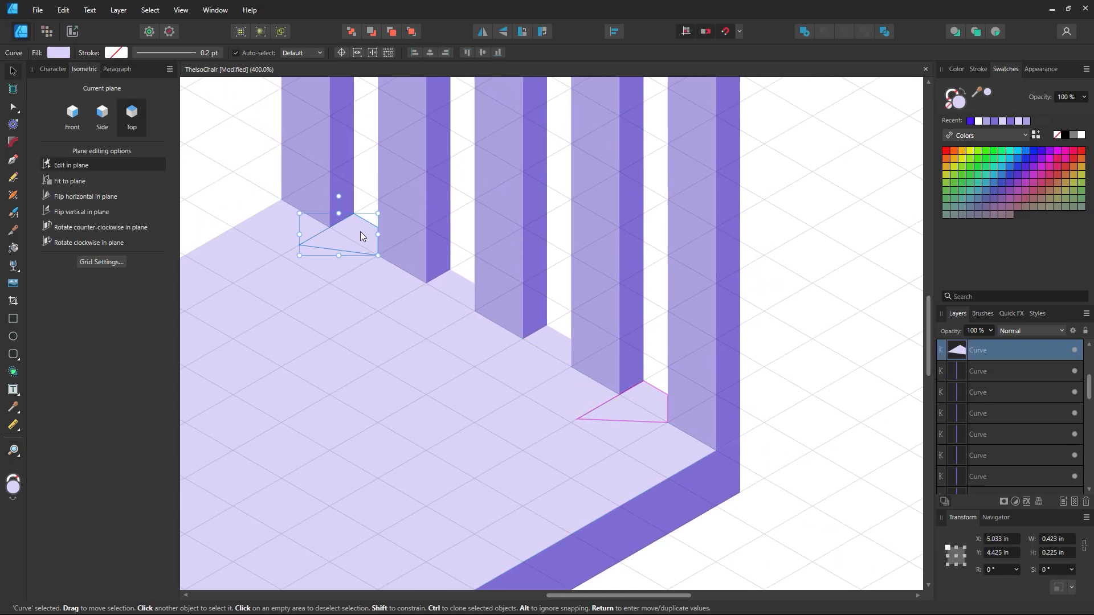
shift+click(344, 284)
shift+click(464, 286)
shift+click(552, 345)
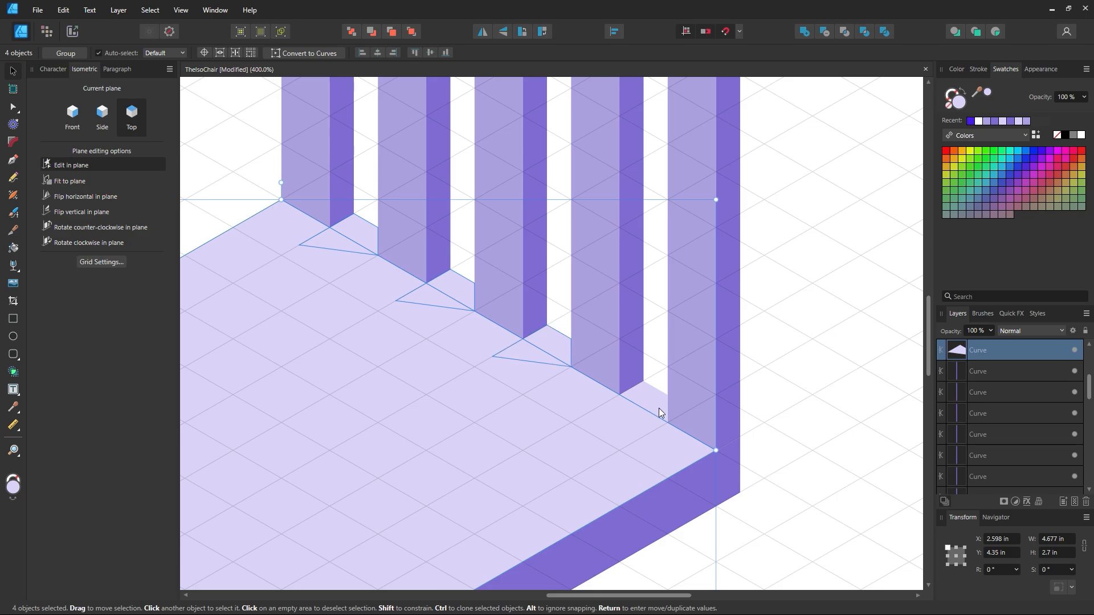
click(804, 31)
key(ctrl+d)
- Move the merged seat top away from the chair to check it as one piece, and undo the move
key(z)
alt+click(539, 361)
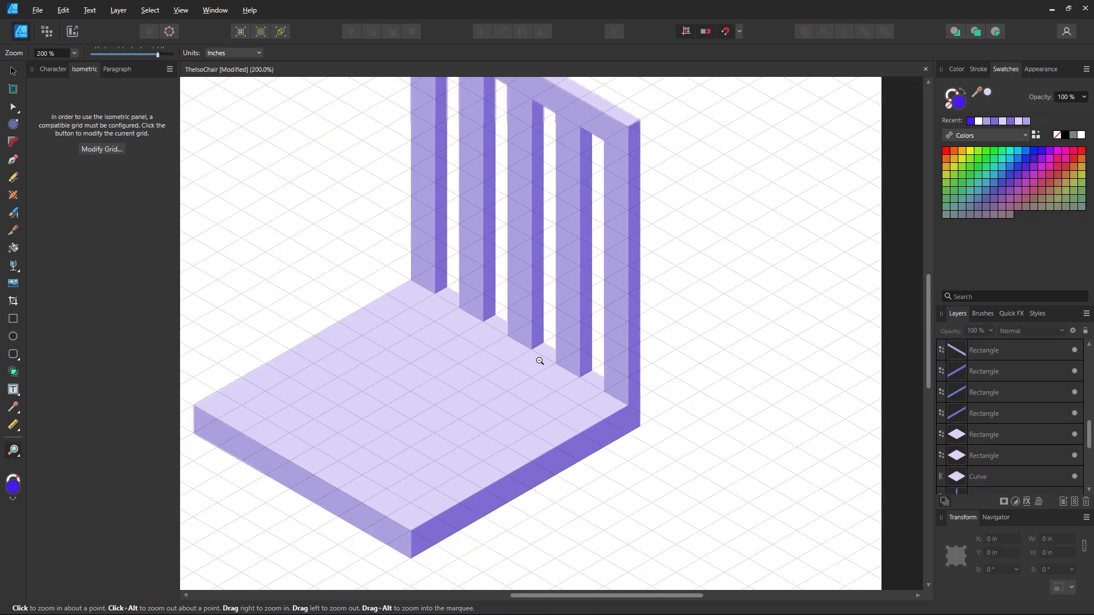
alt+click(539, 361)
drag(369, 298, 398, 328)
key(v)
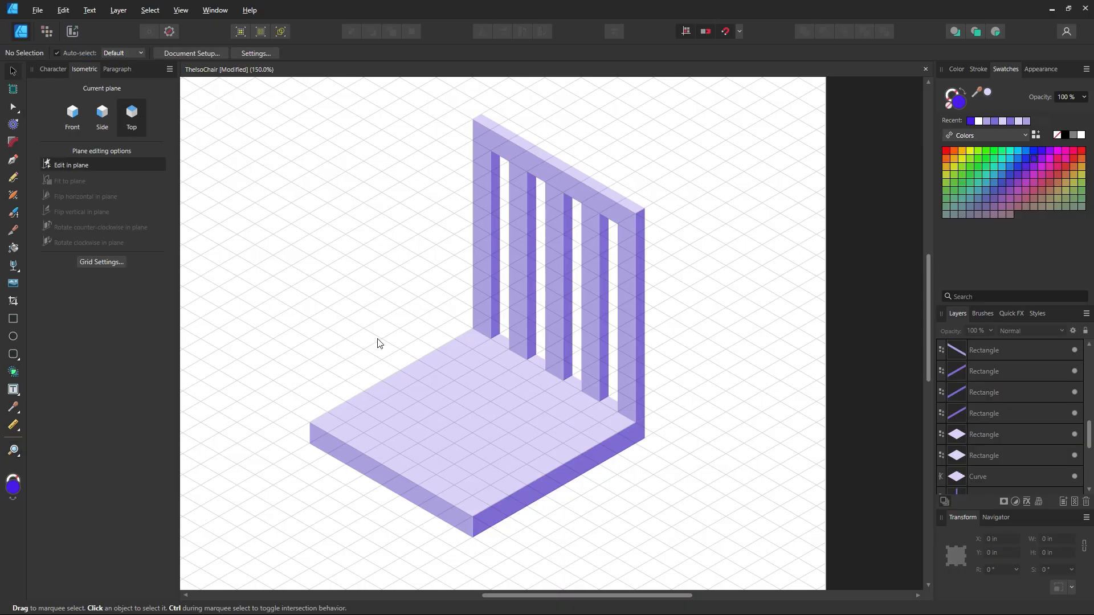
drag(481, 399, 282, 294)
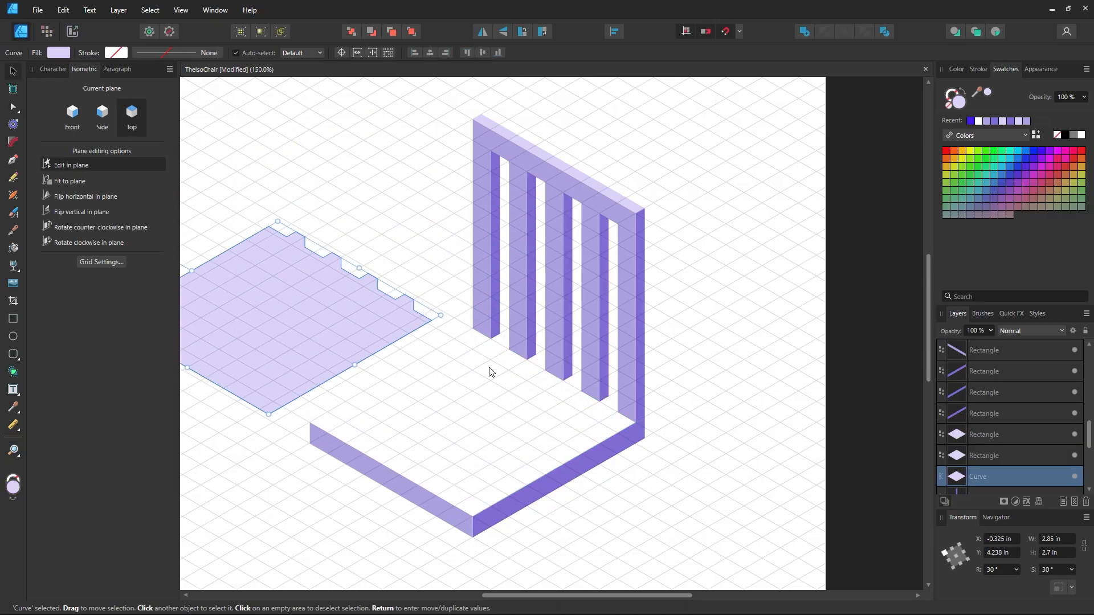
click(501, 469)
key(ctrl+z)
key(ctrl+z)
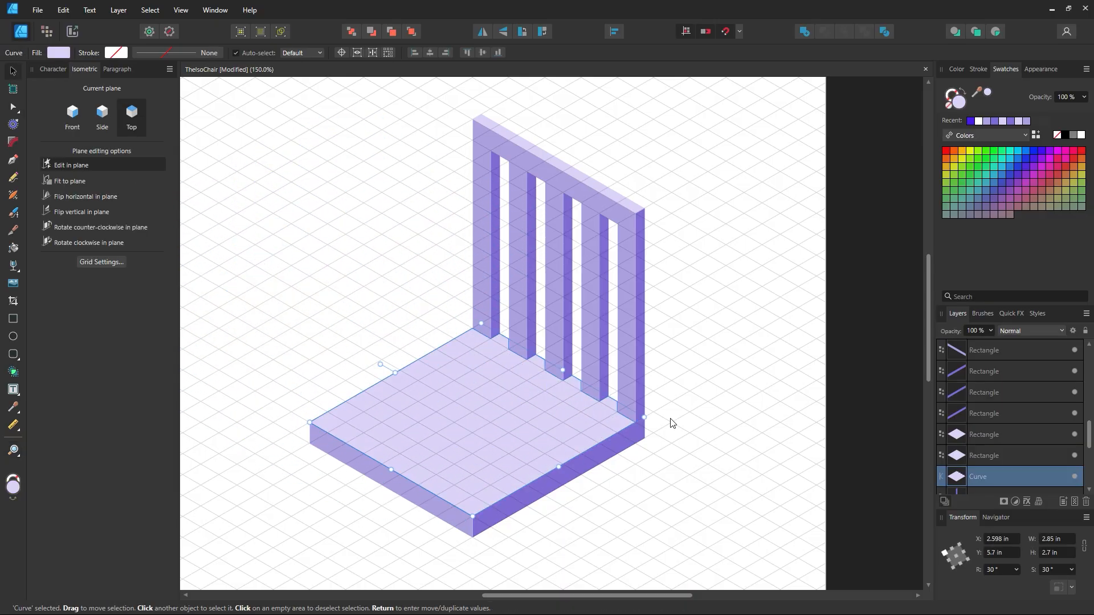
- Try moving the backrest's front face and its narrow outer side face away from the chair, undoing both moves
click(692, 456)
drag(590, 261, 337, 218)
key(ctrl+z)
key(ctrl+d)
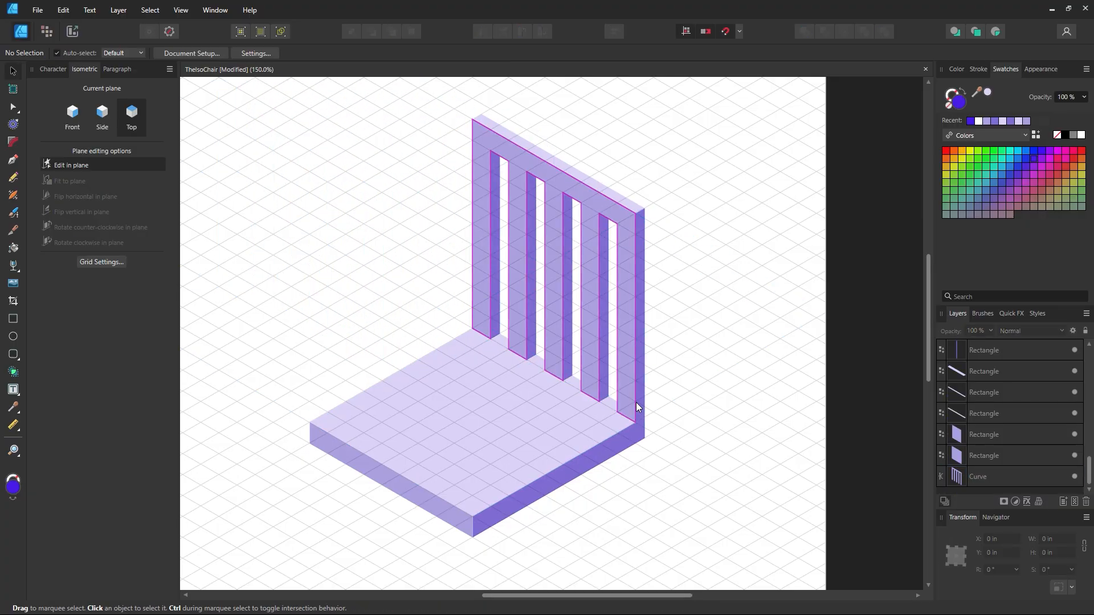
drag(642, 408, 704, 376)
key(ctrl+z)
- Extend the backrest's outer side face down to the seat's bottom edge, 3.3 in high, and merge it with the seat's side face
key(z)
drag(645, 430, 557, 378)
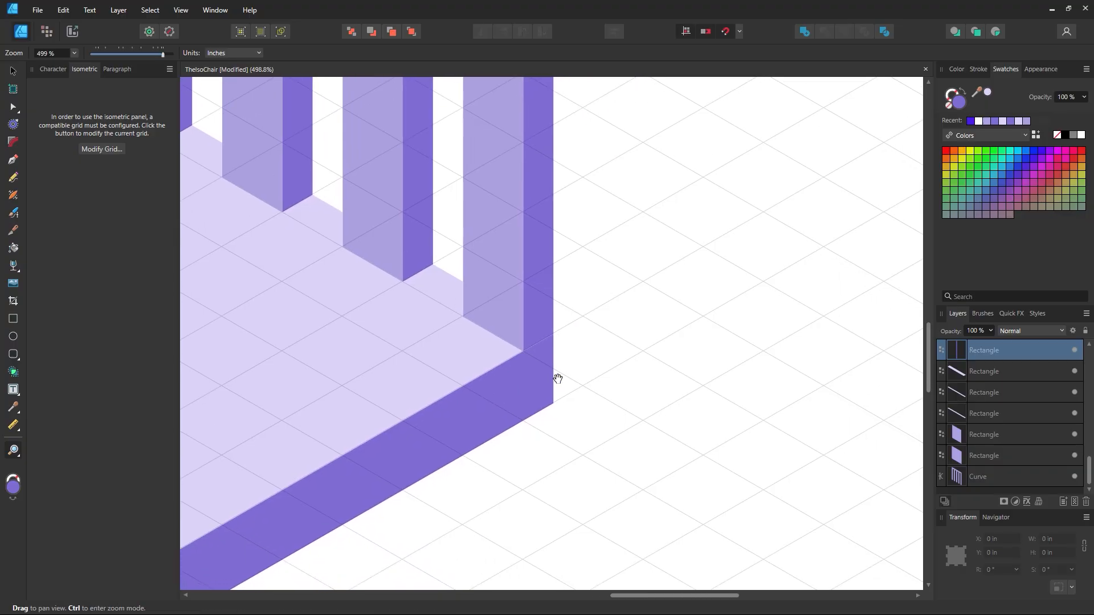
click(13, 73)
drag(537, 343, 537, 411)
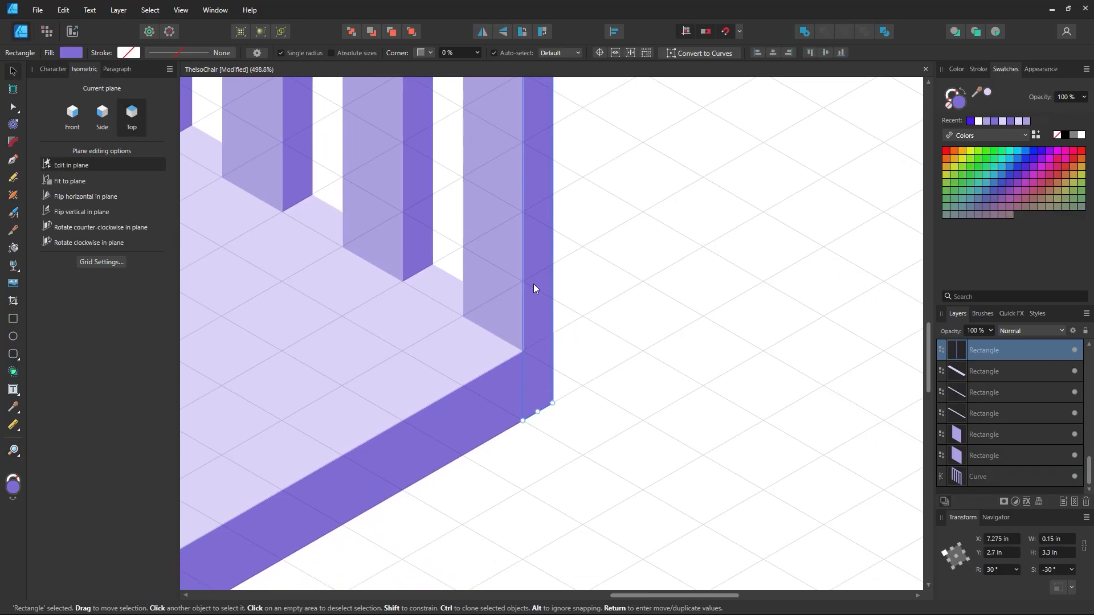
shift+click(509, 405)
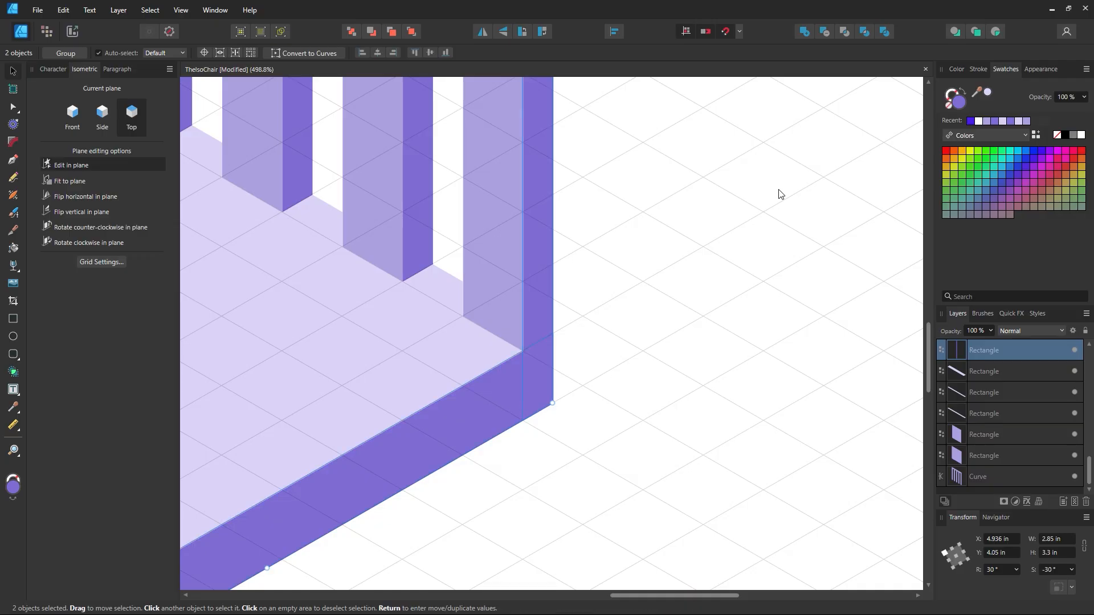
click(804, 37)
click(566, 282)
- Examine the joints between the backrest slats and the seat up close, and the whole chair at 100%
key(z)
alt+click(508, 234)
alt+click(508, 234)
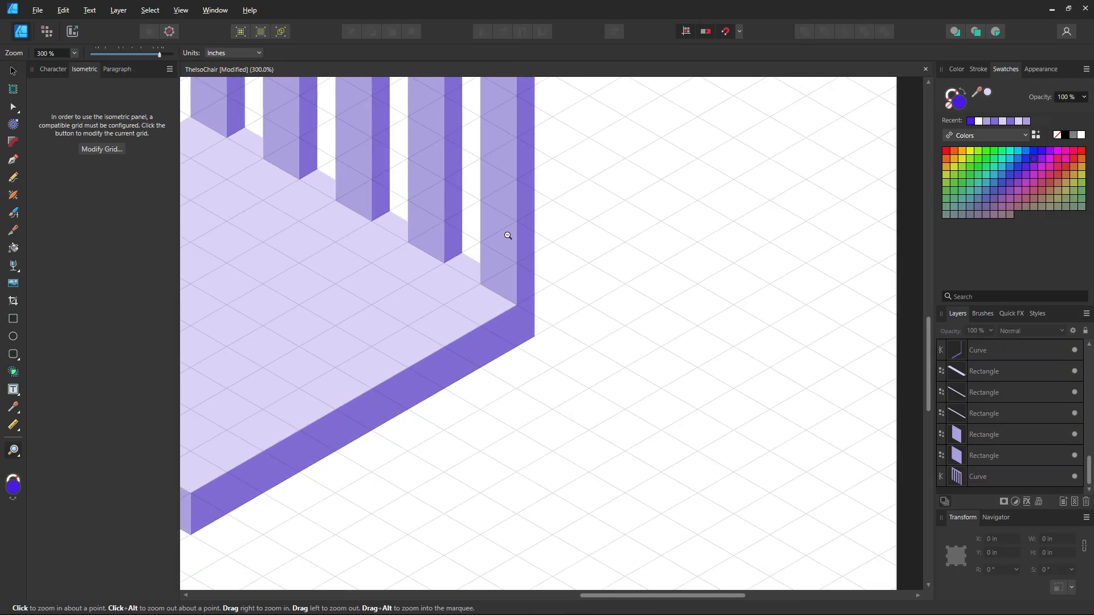
alt+click(507, 235)
alt+click(507, 234)
drag(503, 187, 545, 403)
drag(525, 280, 745, 393)
drag(291, 266, 508, 292)
scroll(410, 218, down, 10)
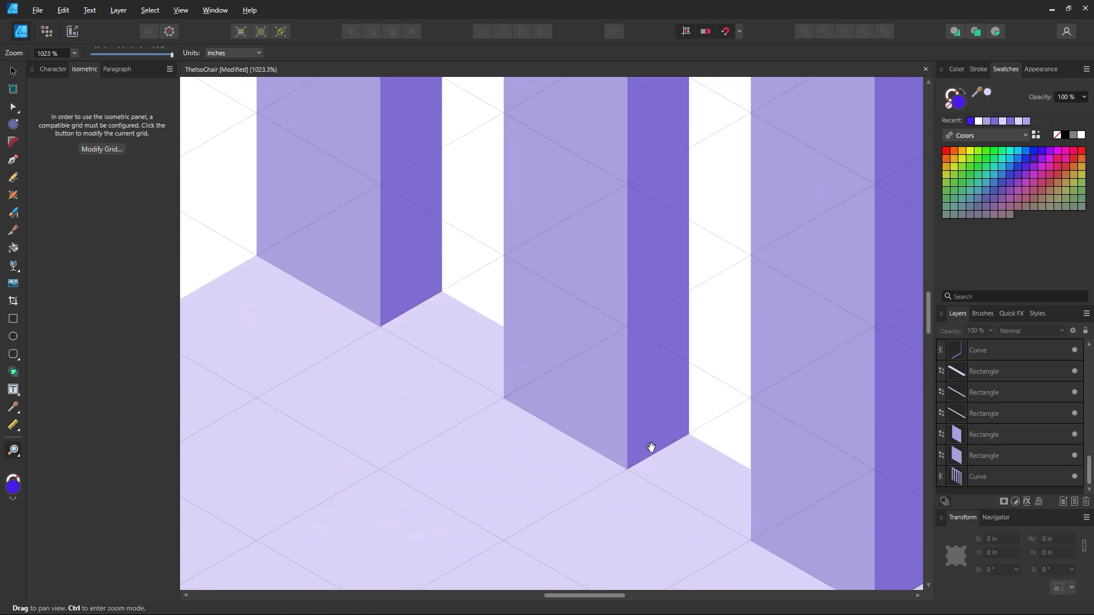
drag(645, 445, 554, 425)
drag(683, 462, 533, 354)
drag(624, 448, 466, 344)
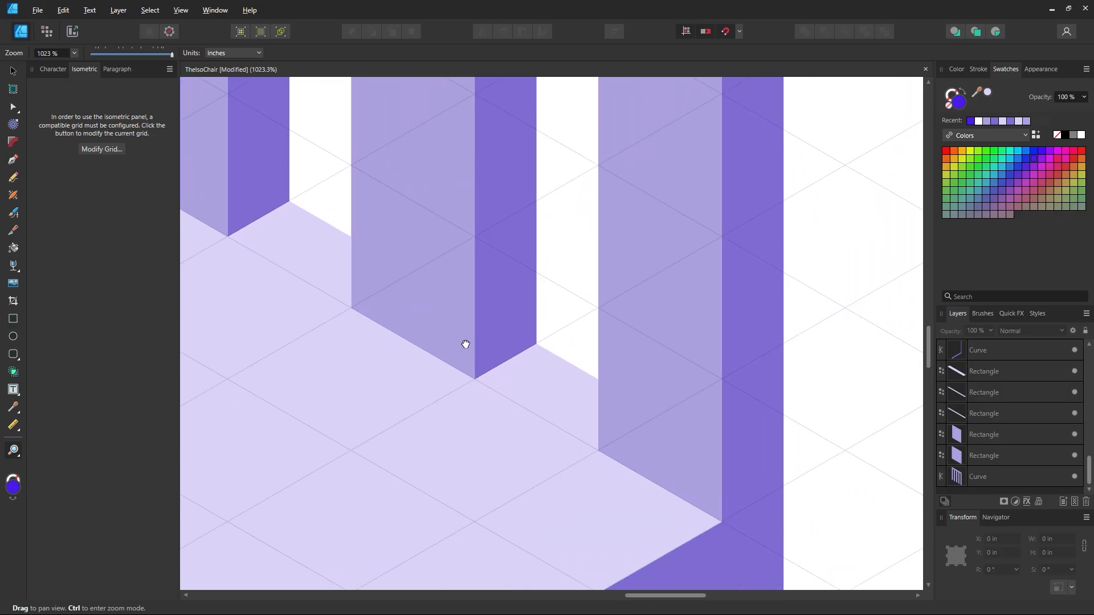
key(ctrl+0)
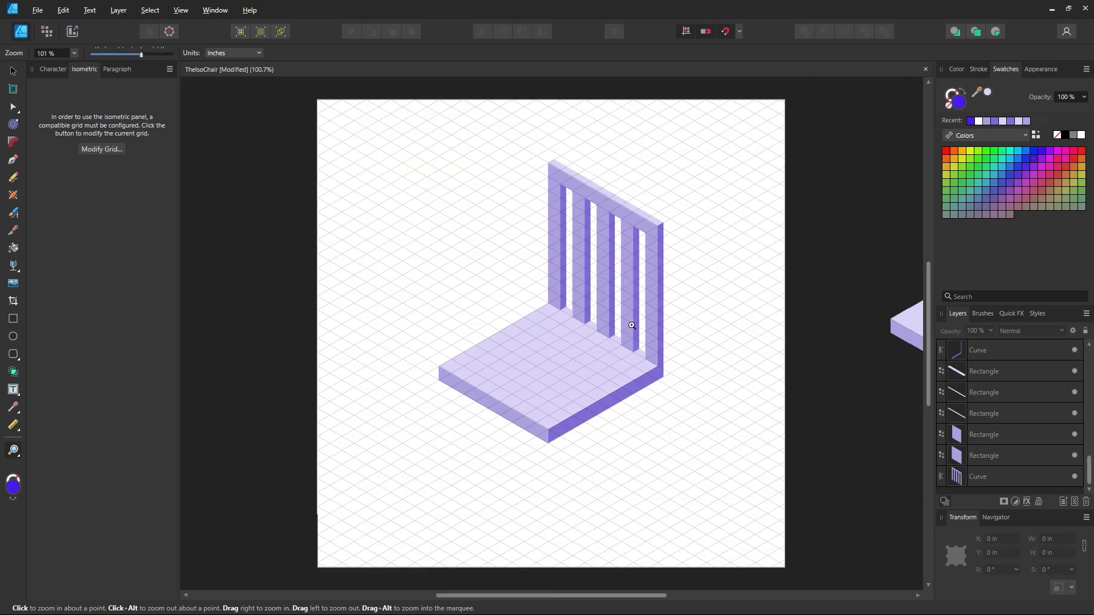
key(ctrl+1)
click(19, 76)
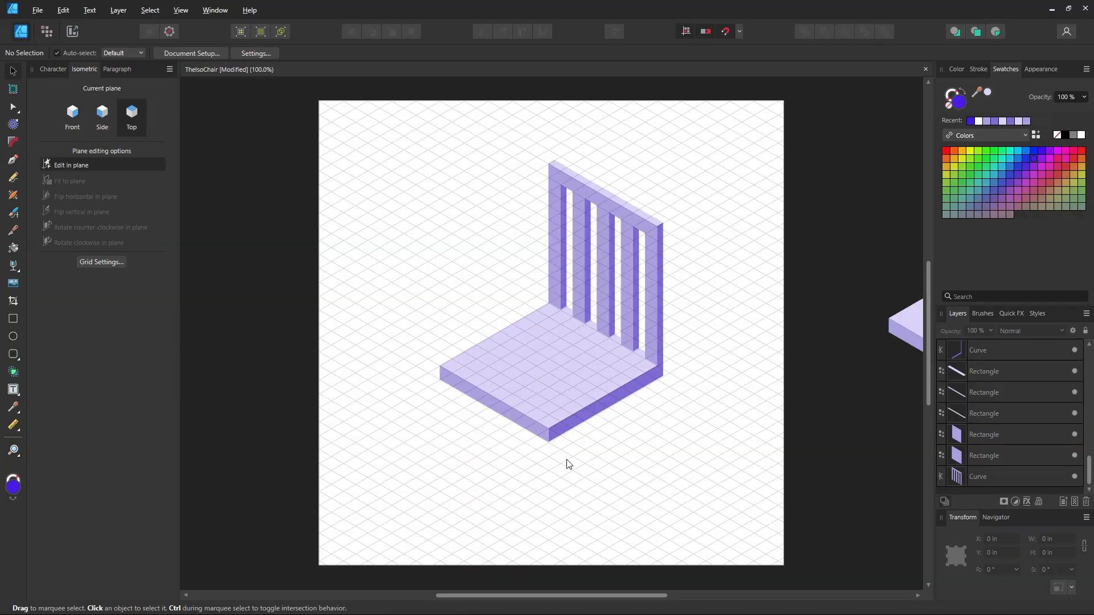
drag(565, 438, 551, 424)
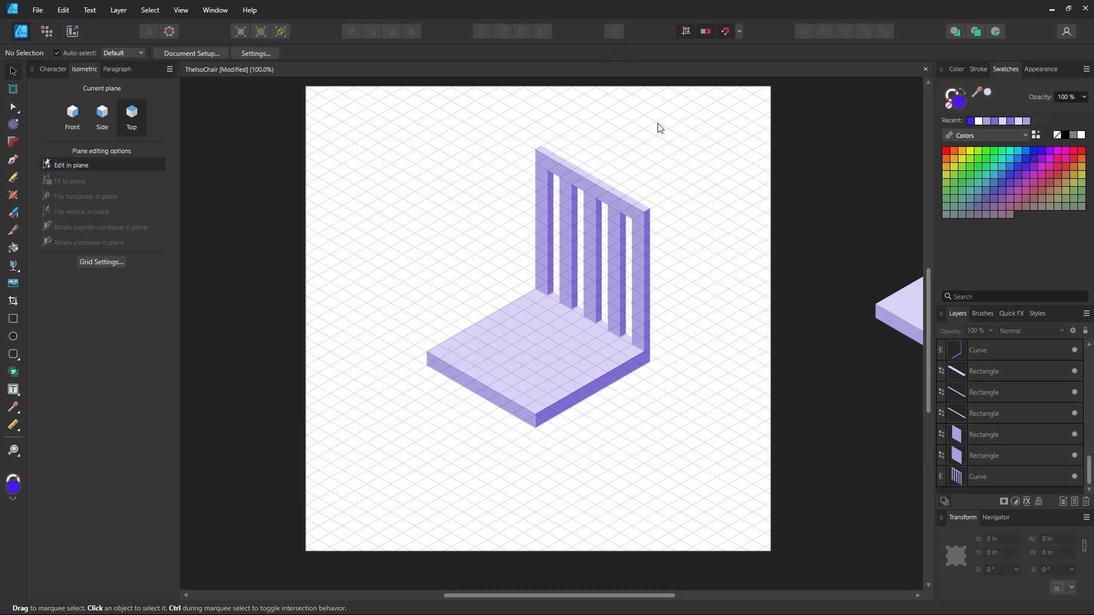
scroll(624, 275, down, 1)
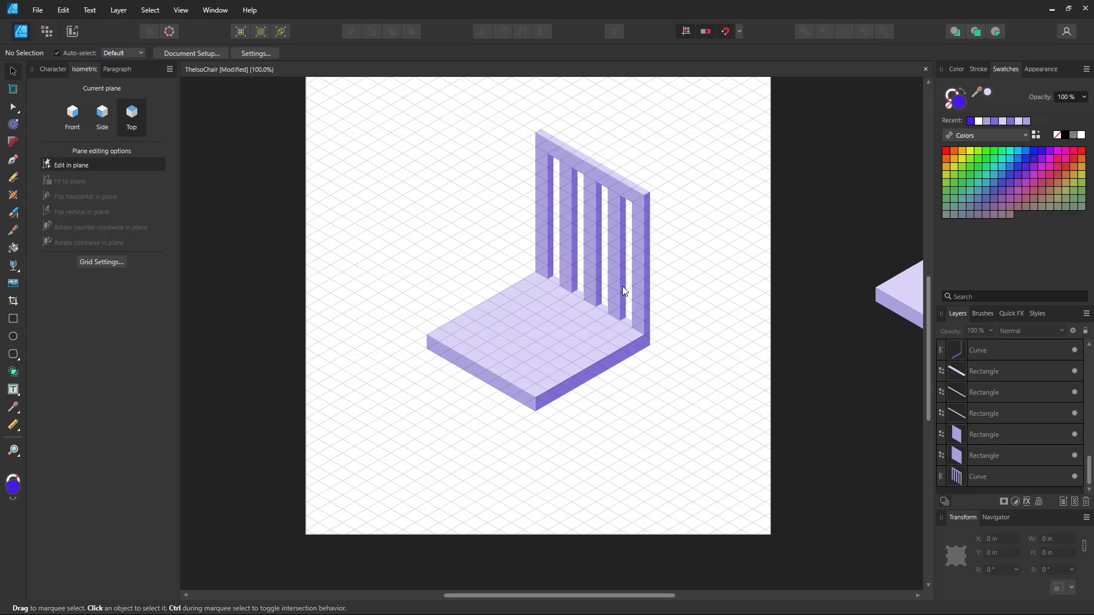
- Draw a rectangle one grid square wide in the Side plane, running down from the seat's leftmost corner as the first leg's outer face
click(12, 321)
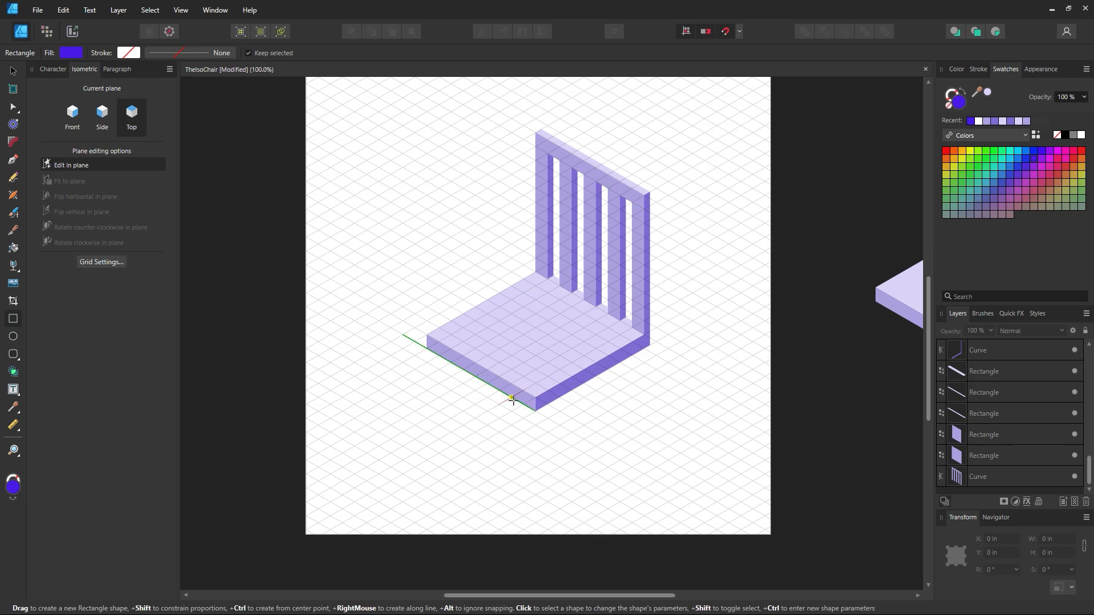
scroll(511, 401, down, 2)
scroll(509, 395, up, 1)
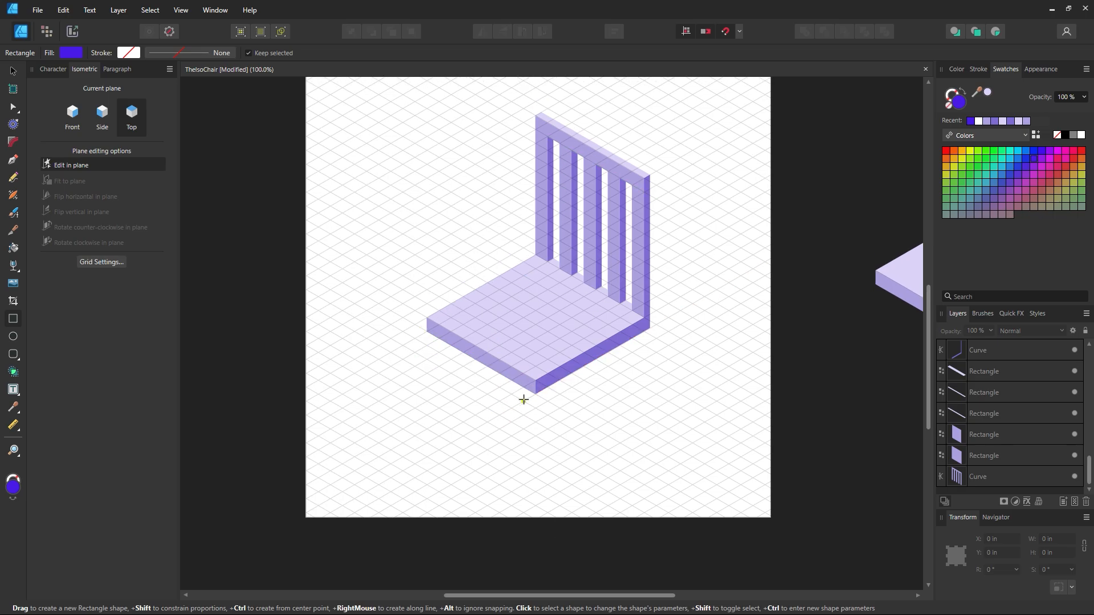
key(z)
drag(545, 369, 619, 414)
key(space)
drag(457, 411, 447, 380)
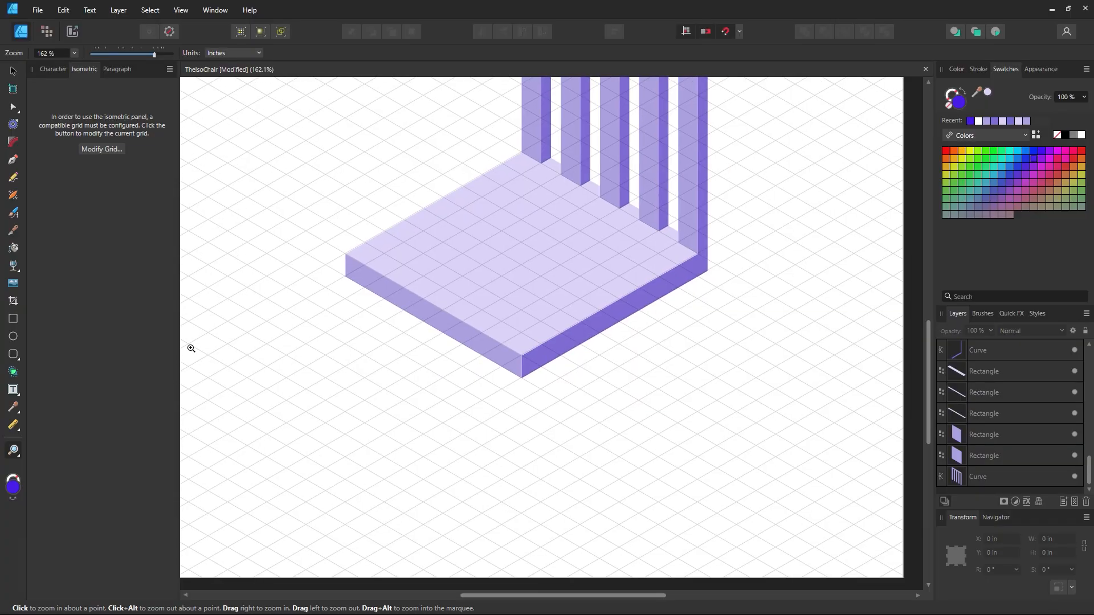
click(13, 319)
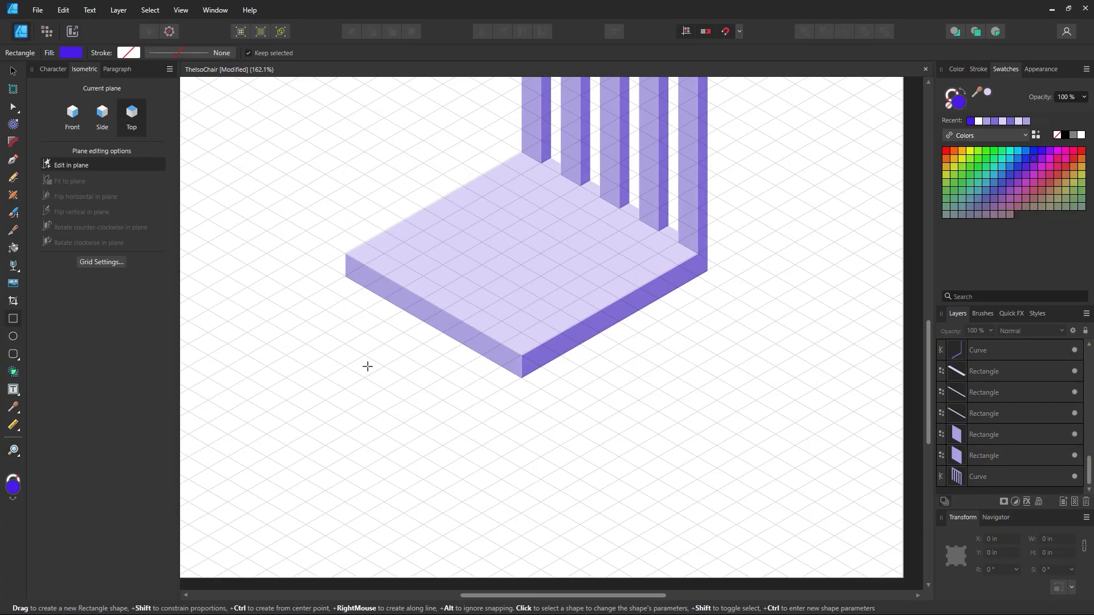
scroll(367, 366, up, 1)
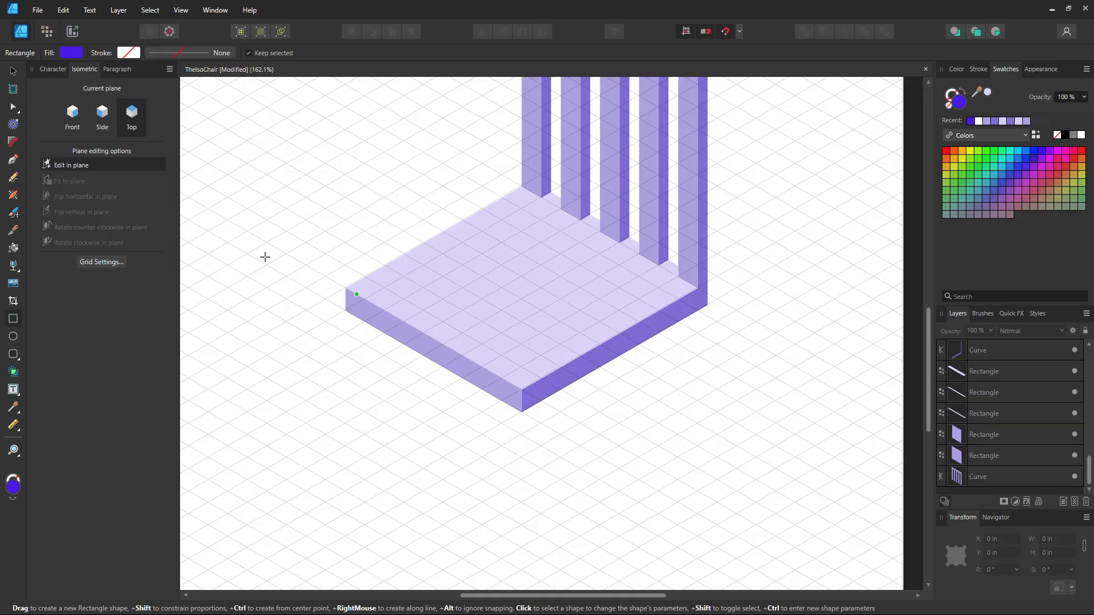
click(102, 114)
scroll(374, 321, down, 2)
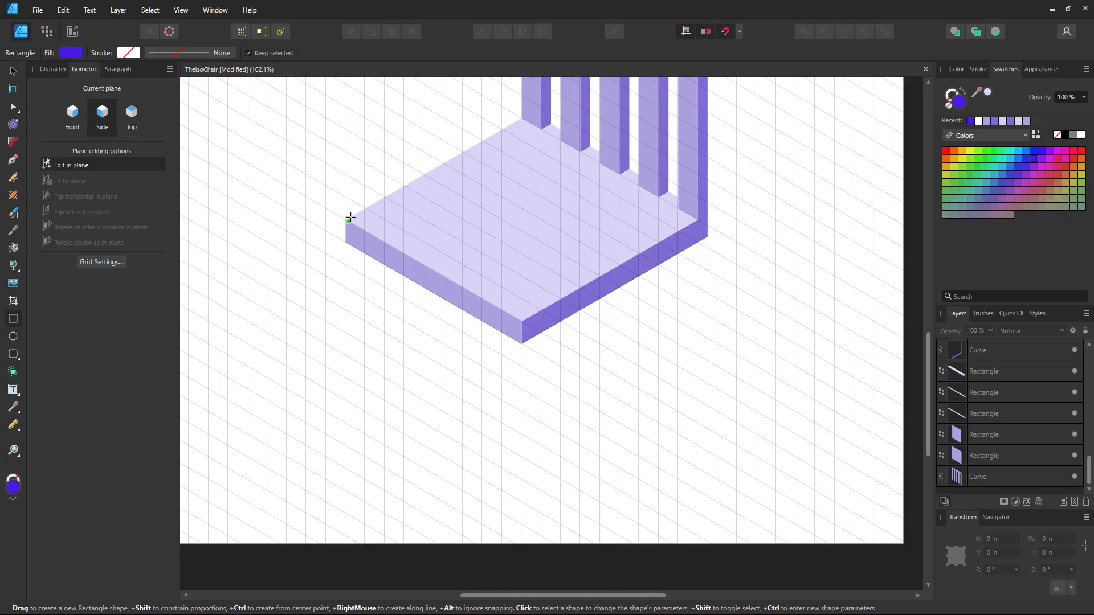
drag(345, 220, 362, 456)
- Fill the leg's outer face with the medium purple sampled from the seat's matching edge face
key(i)
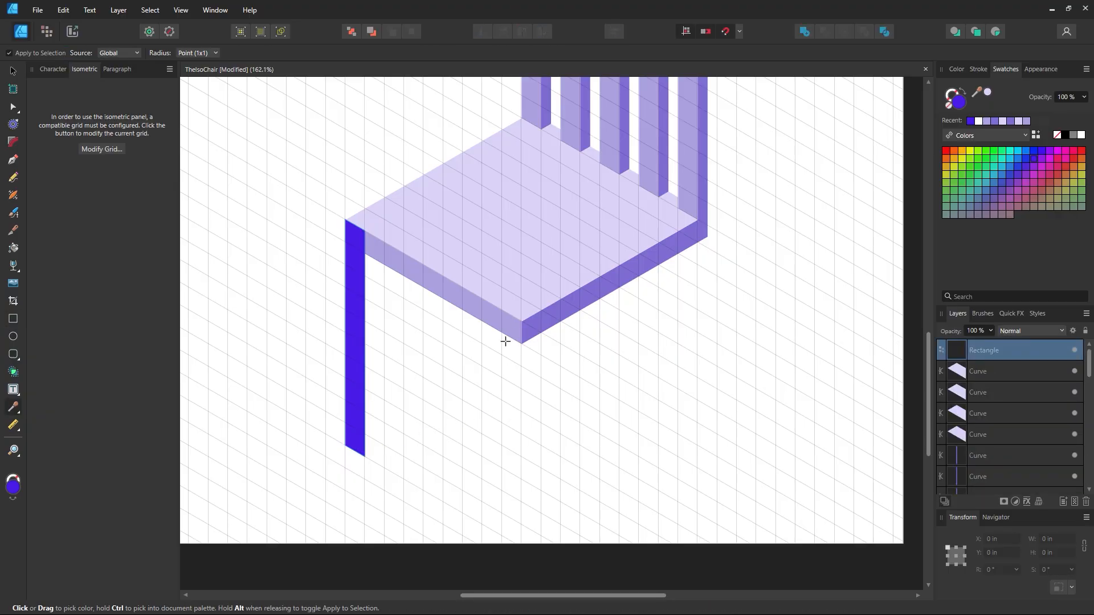
click(507, 318)
click(13, 71)
click(315, 121)
- Move the whole drawing straight up on the artboard to leave more room for the legs
key(z)
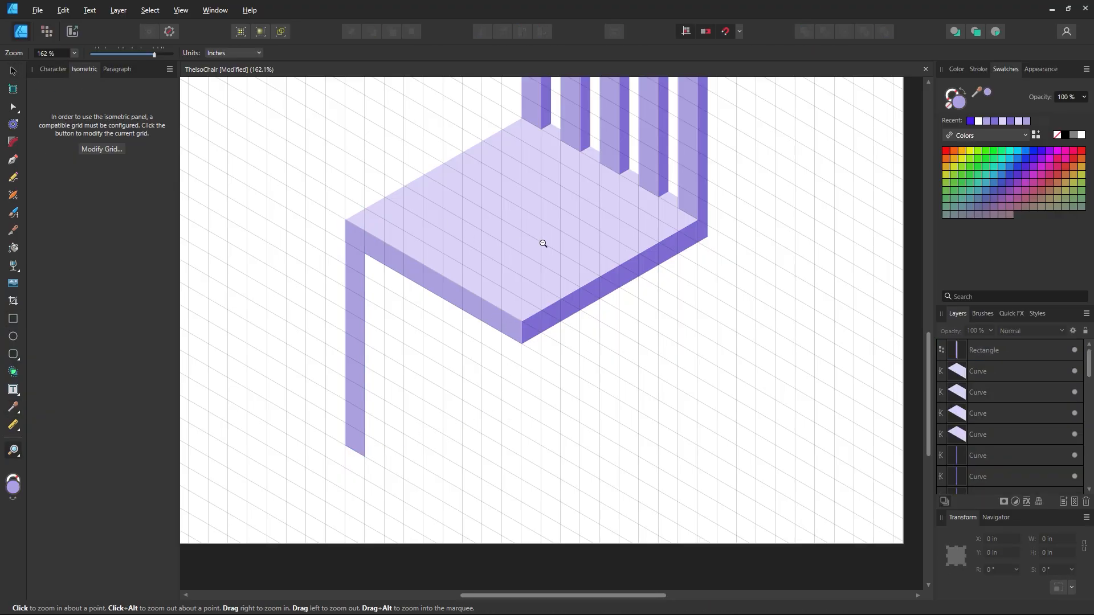
alt+click(543, 244)
alt+click(543, 244)
drag(578, 209, 538, 286)
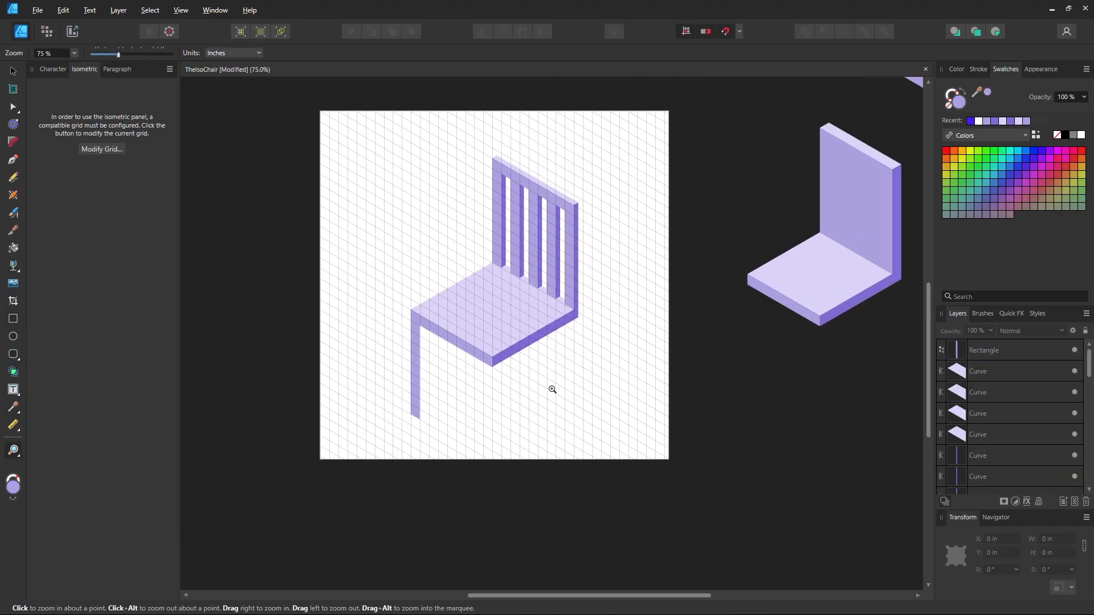
drag(504, 363, 569, 374)
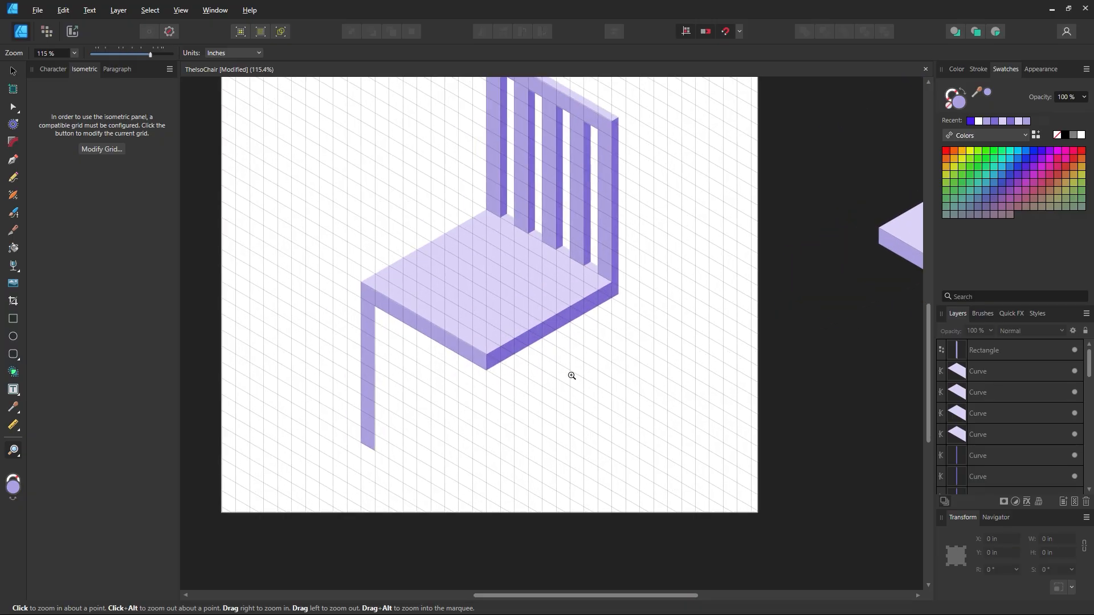
click(13, 71)
scroll(511, 333, up, 3)
scroll(594, 373, up, 2)
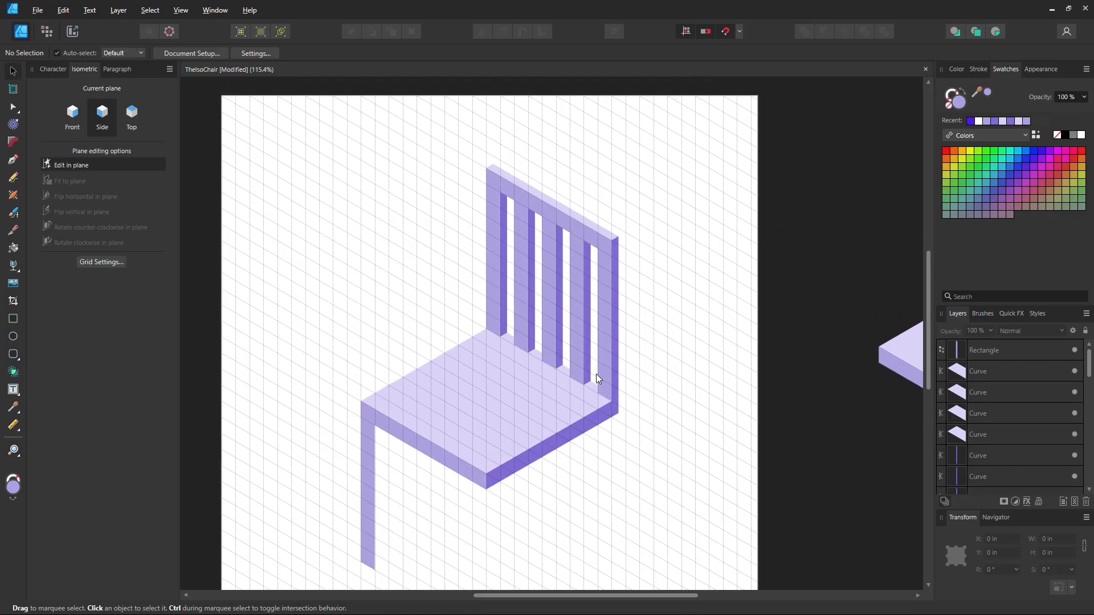
key(ctrl+a)
drag(576, 337, 576, 304)
click(664, 322)
- Draw a 0.3 in by 2.7 in rectangle in the Front plane, from the leg's bottom corner up to the seat, as its second face
key(z)
drag(471, 312, 427, 369)
key(space)
drag(700, 498, 652, 274)
scroll(621, 356, up, 1)
key(space)
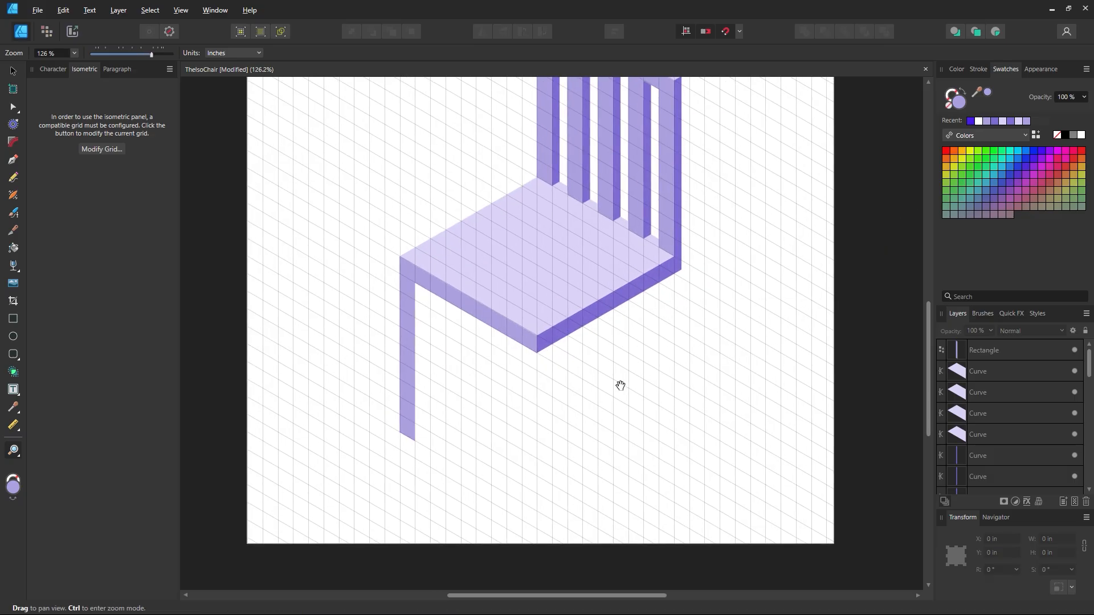
drag(620, 384, 575, 399)
key(v)
scroll(330, 331, up, 2)
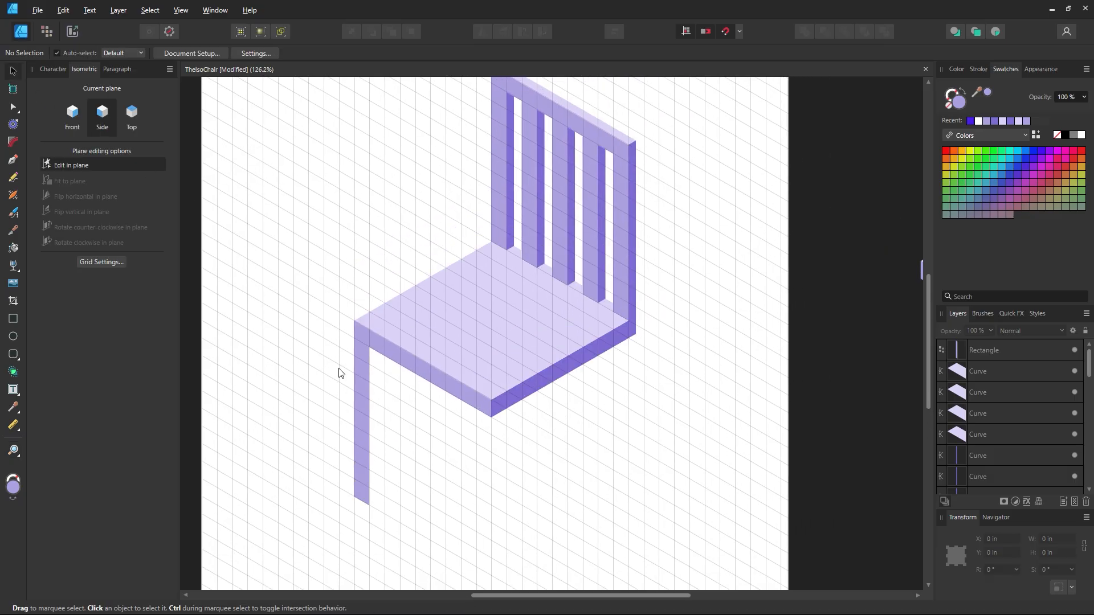
key(z)
drag(353, 328, 284, 309)
drag(509, 398, 547, 401)
key(space)
mouse_move(433, 422)
mouse_down()
mouse_move(503, 402)
mouse_move(432, 426)
mouse_move(449, 427)
mouse_up()
key(space)
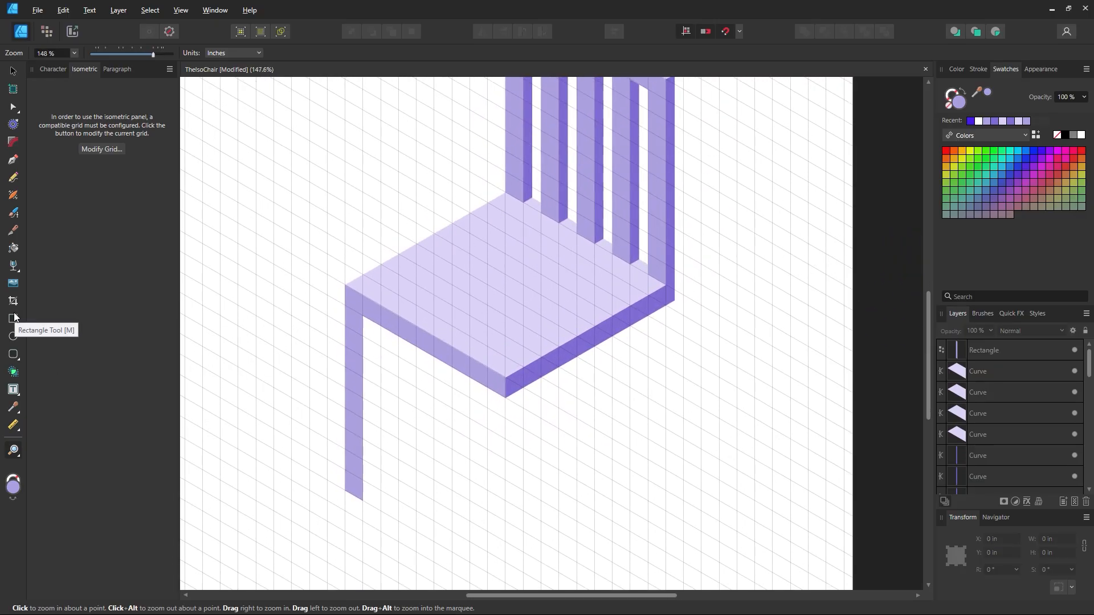
click(12, 319)
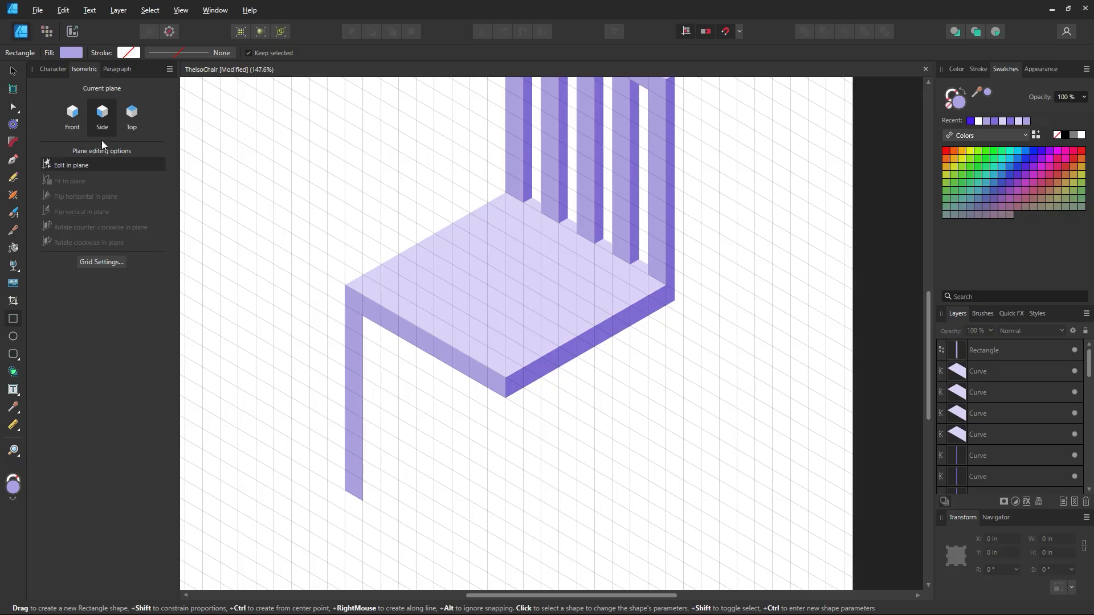
click(72, 120)
drag(363, 500, 379, 304)
scroll(437, 367, up, 2)
- Fill the leg's second face with the dark purple sampled from the seat's side face
key(i)
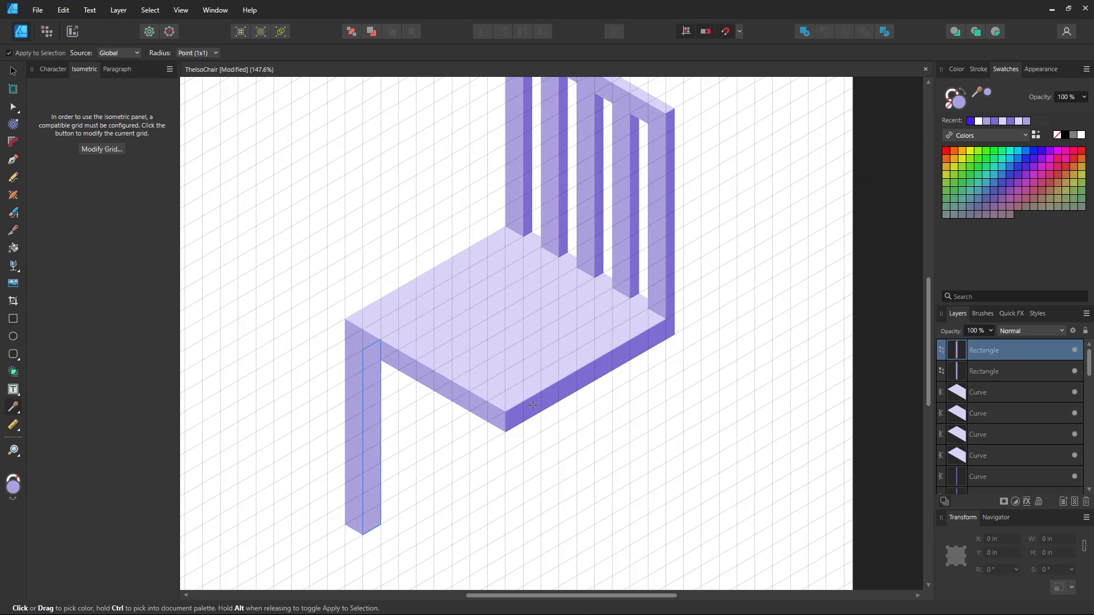
click(522, 404)
click(16, 78)
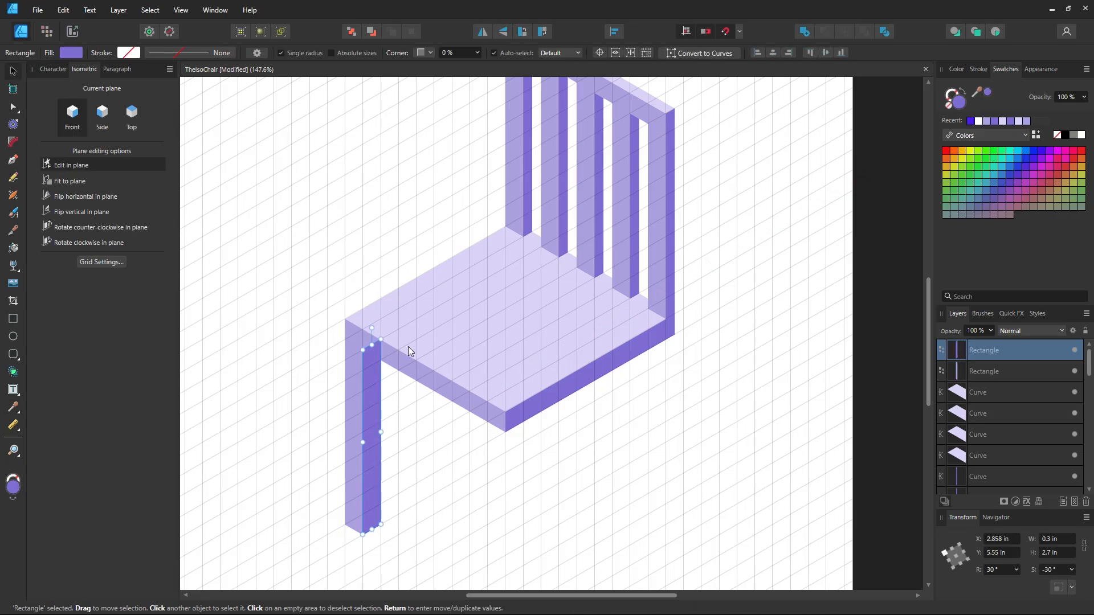
click(472, 485)
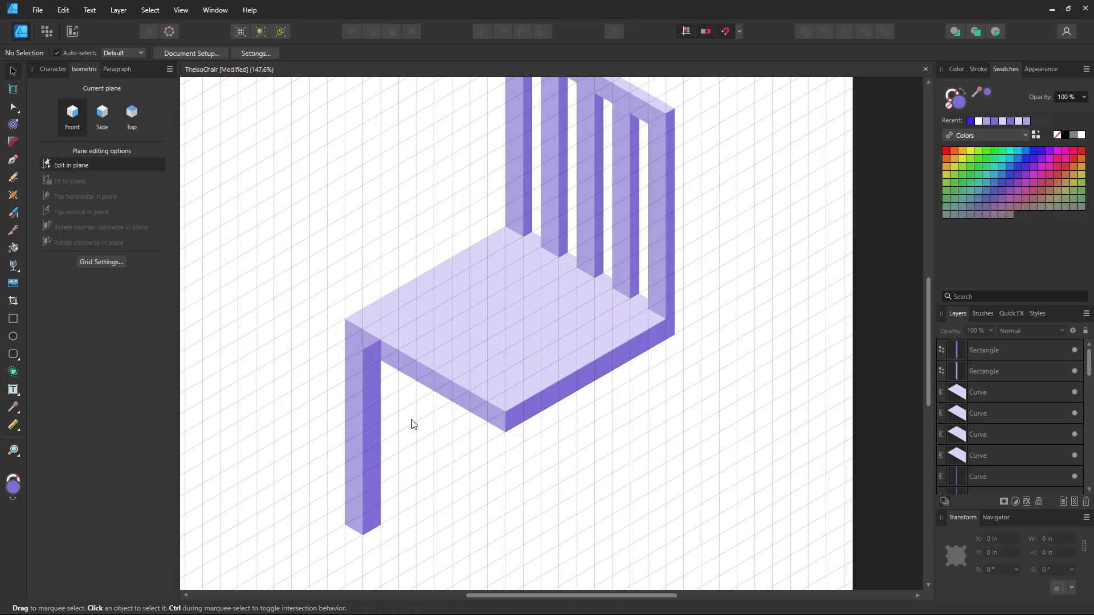
- Convert the leg's dark face to curves and lower its outer top node onto the seat's bottom edge
click(13, 106)
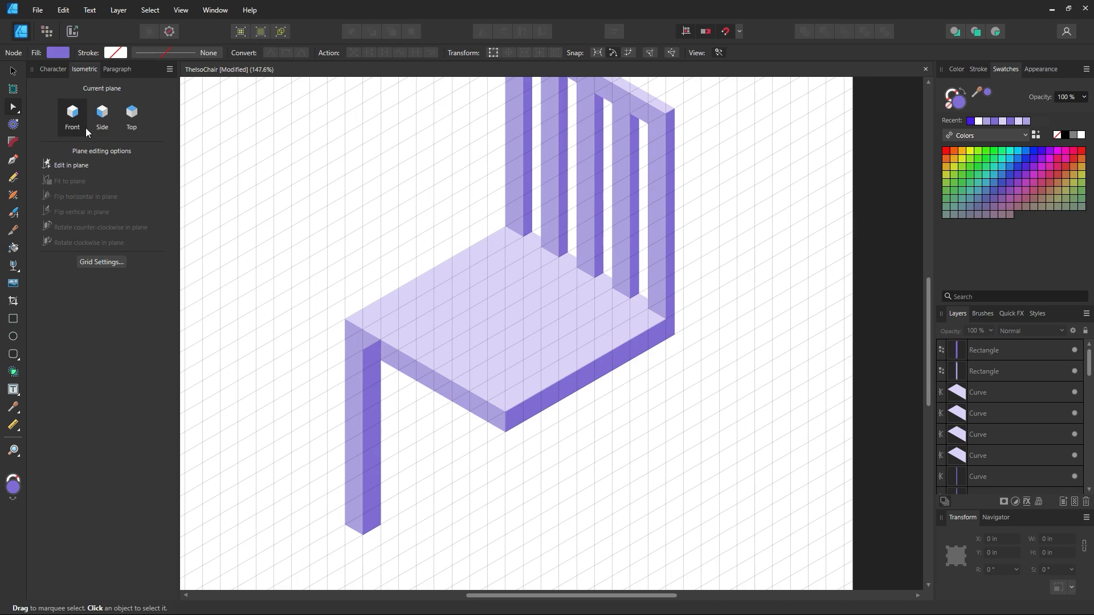
right_click(376, 397)
click(404, 266)
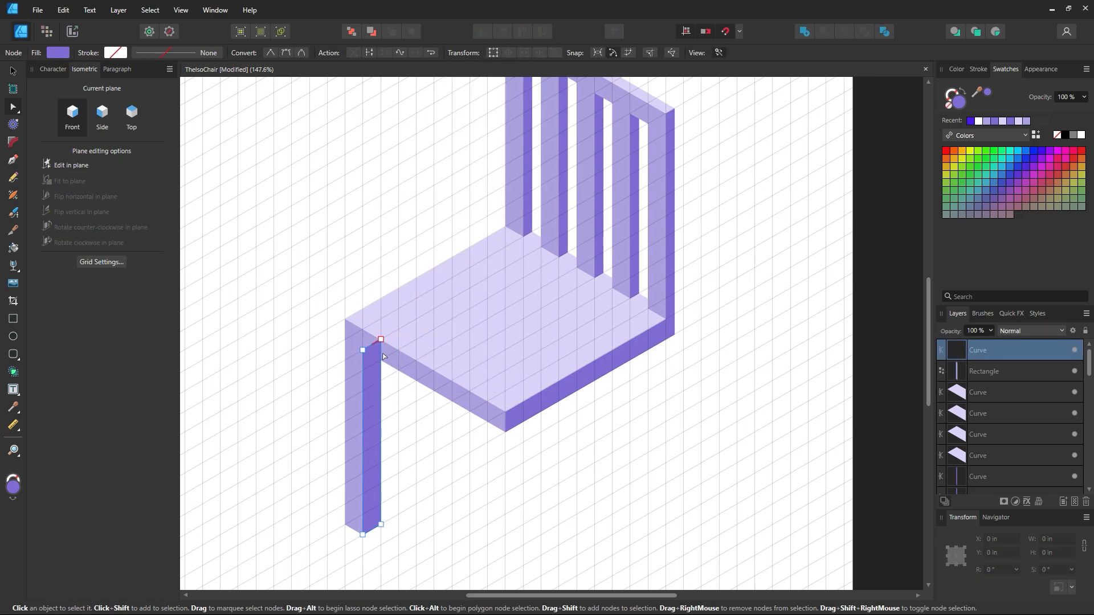
click(382, 355)
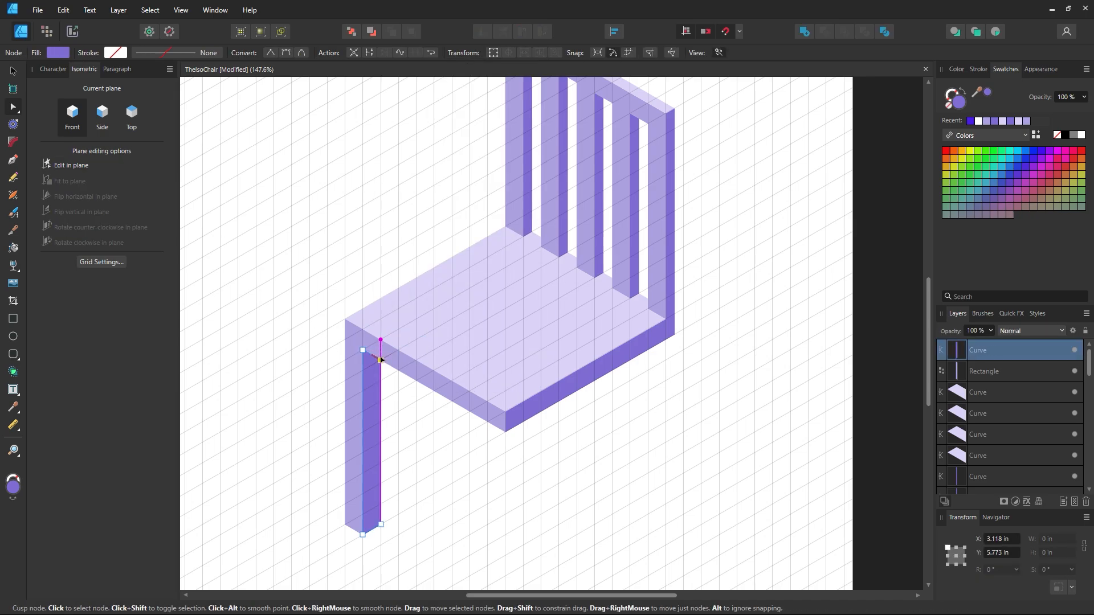
click(532, 511)
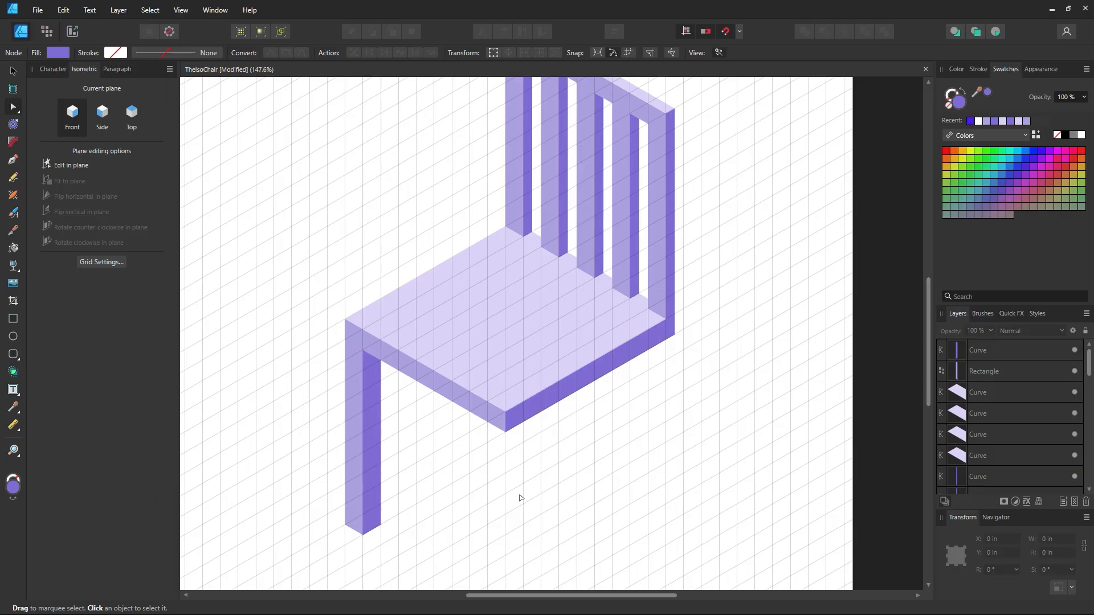
click(9, 67)
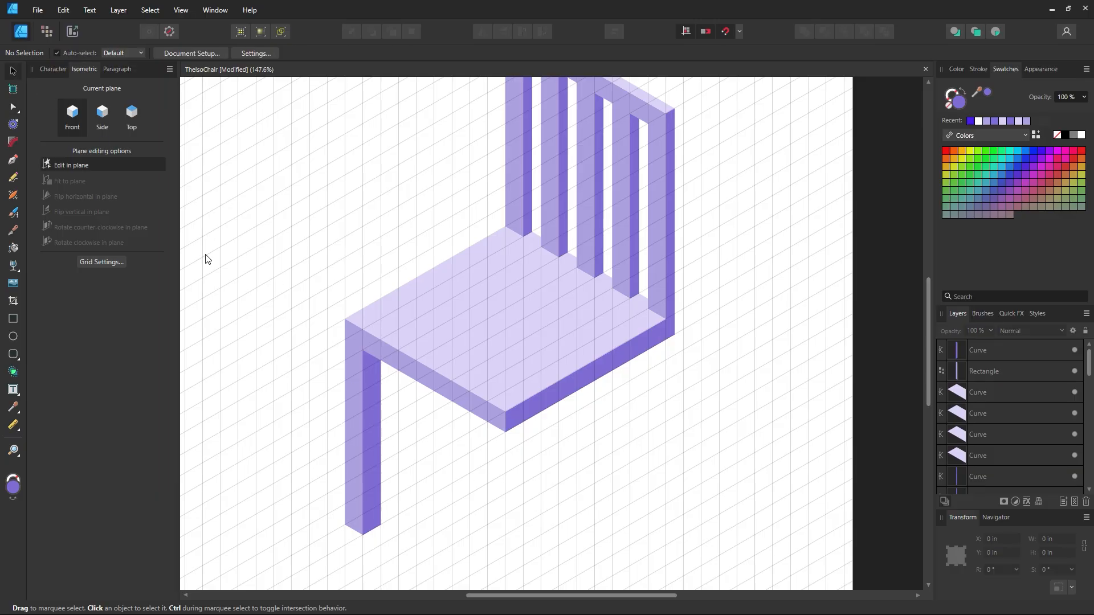
- Send the leg's dark face to the back of the stacking order
click(379, 420)
right_click(378, 419)
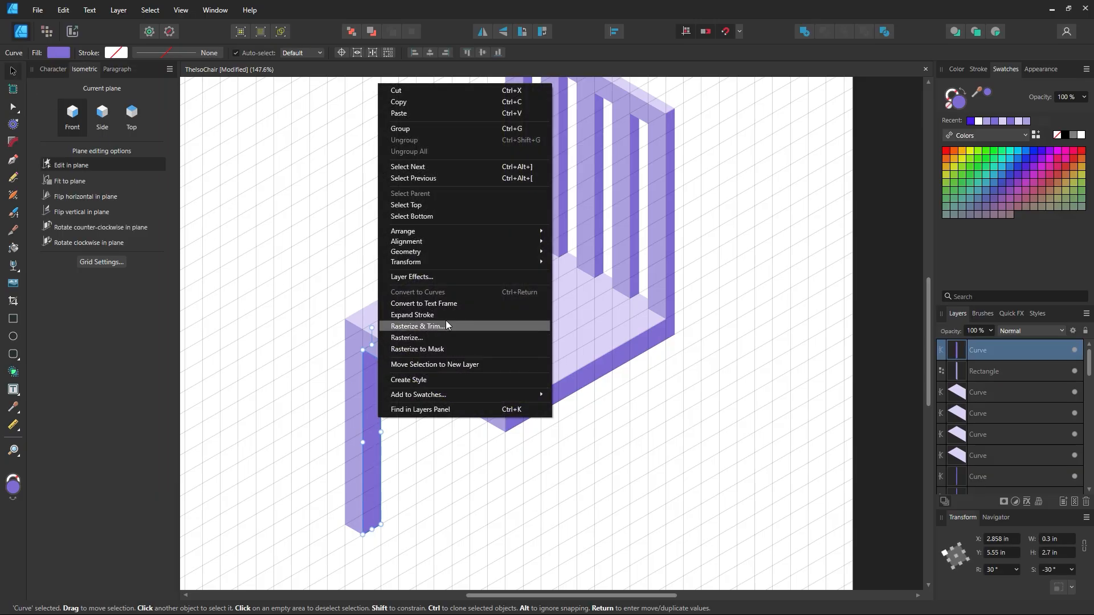
mouse_move(432, 230)
click(615, 264)
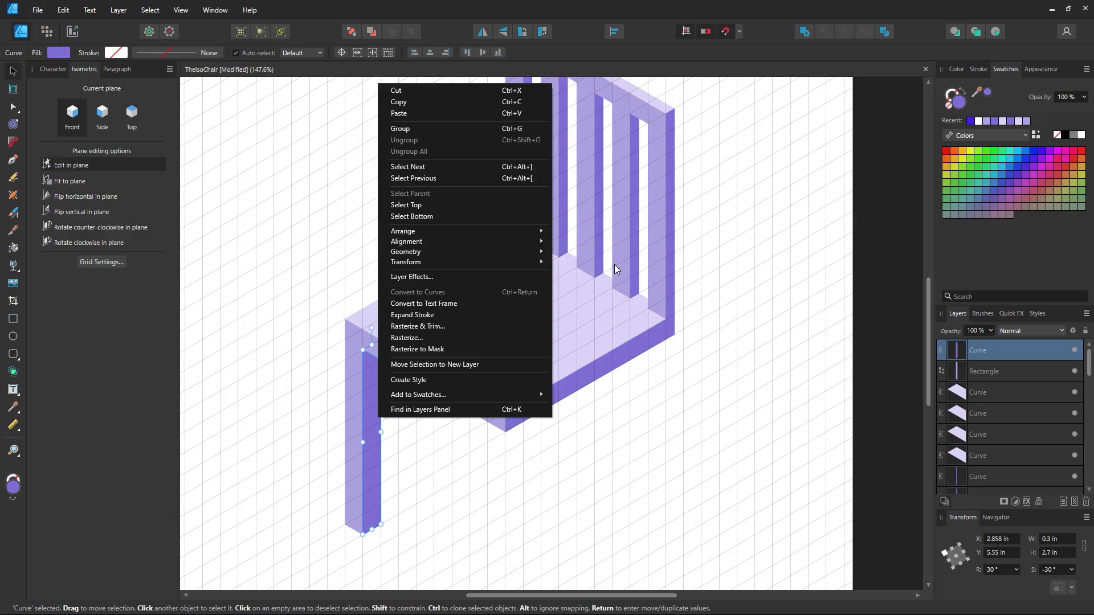
click(663, 463)
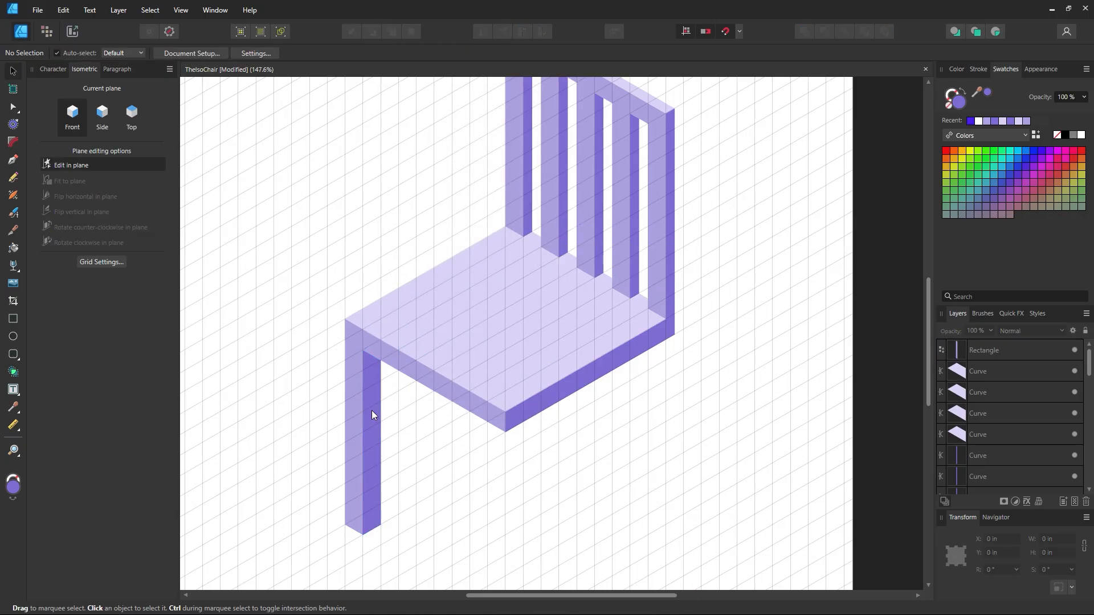
- Try moving the leg's dark face along the seat to check that it sits behind, and undo the move
key(z)
drag(376, 362, 399, 379)
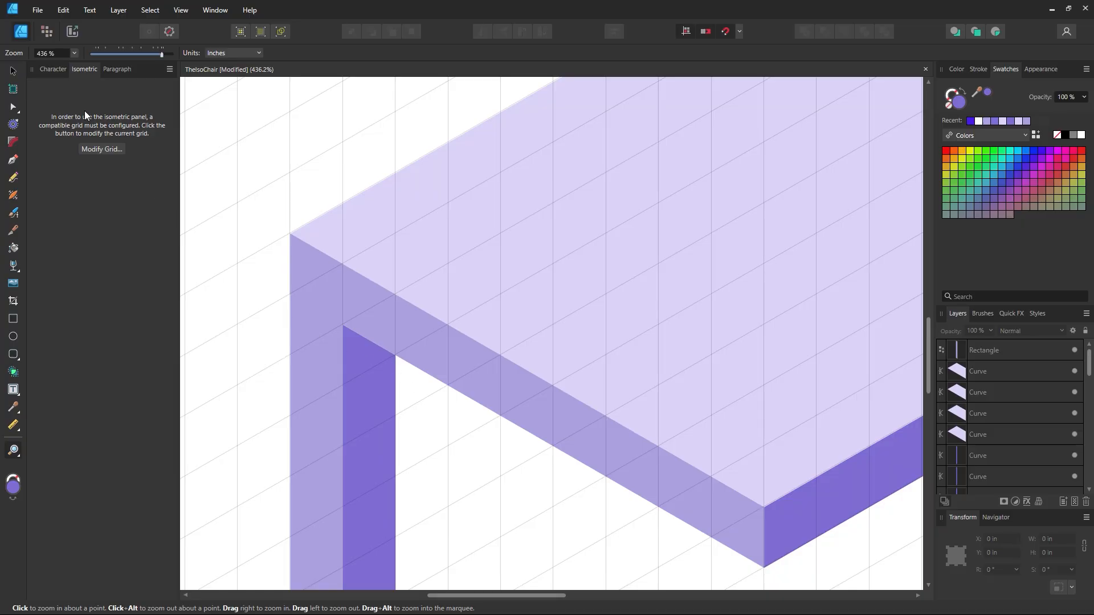
key(v)
drag(380, 420, 450, 343)
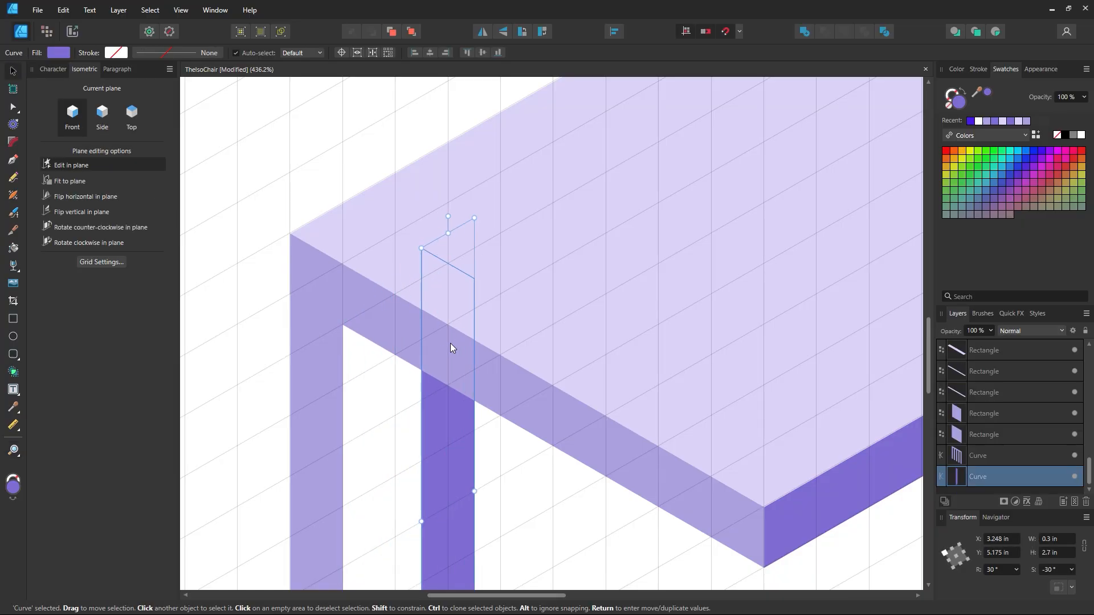
click(533, 508)
key(ctrl+z)
key(ctrl+z)
key(ctrl+space)
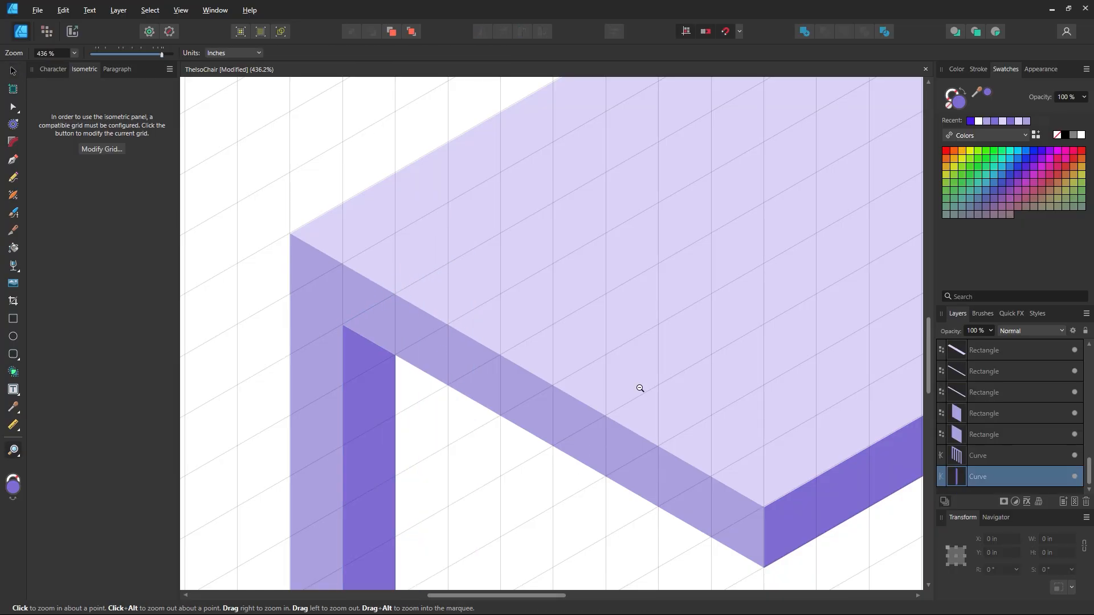
ctrl+alt+click(639, 388)
ctrl+alt+click(639, 387)
ctrl+alt+click(639, 386)
ctrl+alt+click(639, 388)
drag(647, 409, 385, 311)
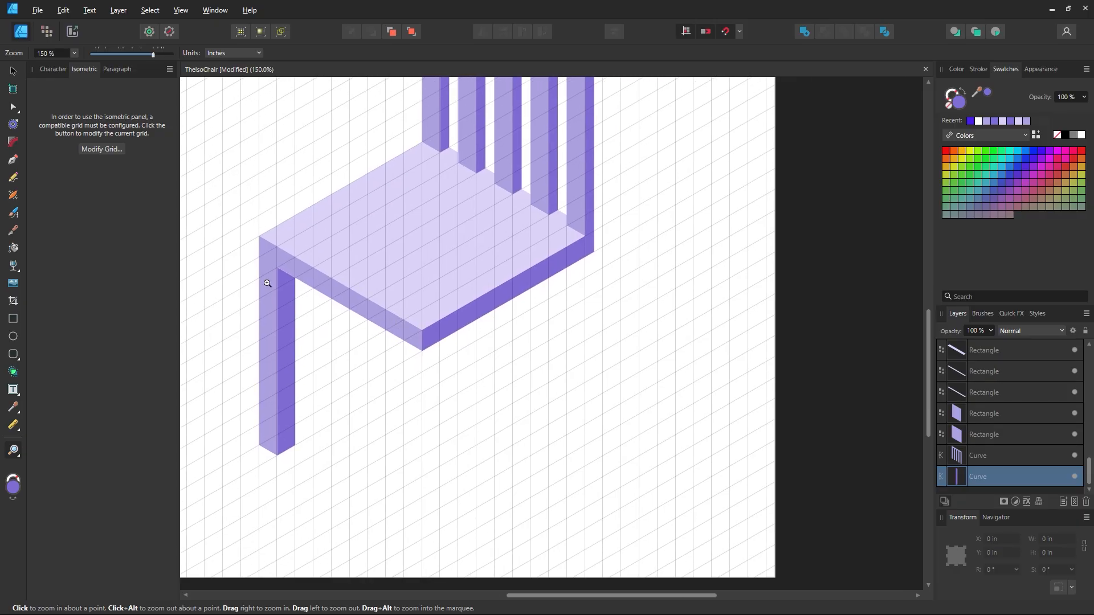
click(13, 71)
click(387, 395)
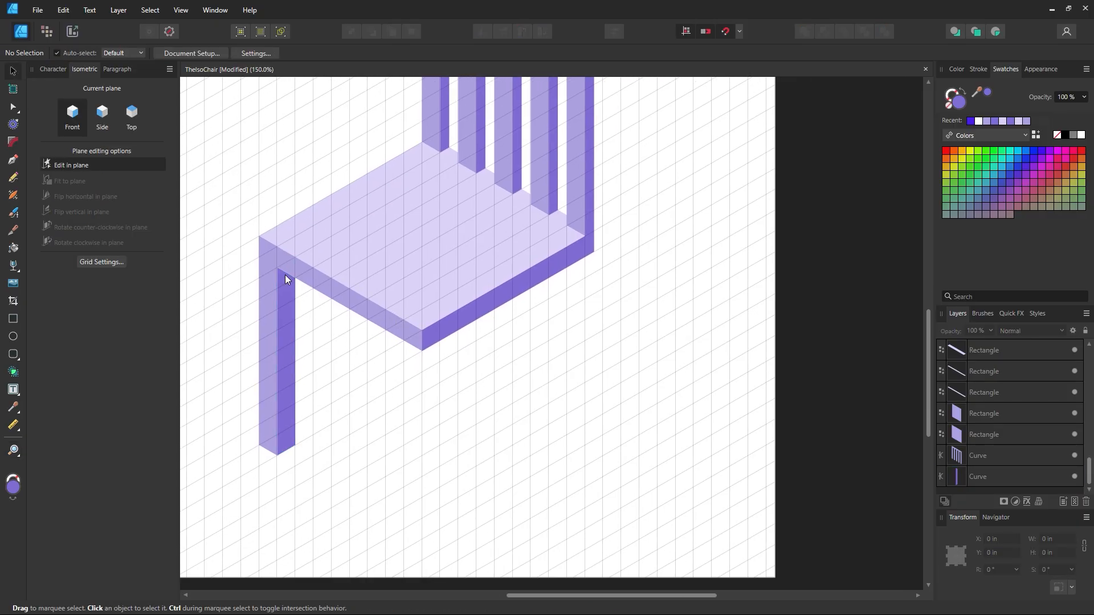
- Duplicate both faces of the leg and place the copy under the seat's front corner
click(295, 308)
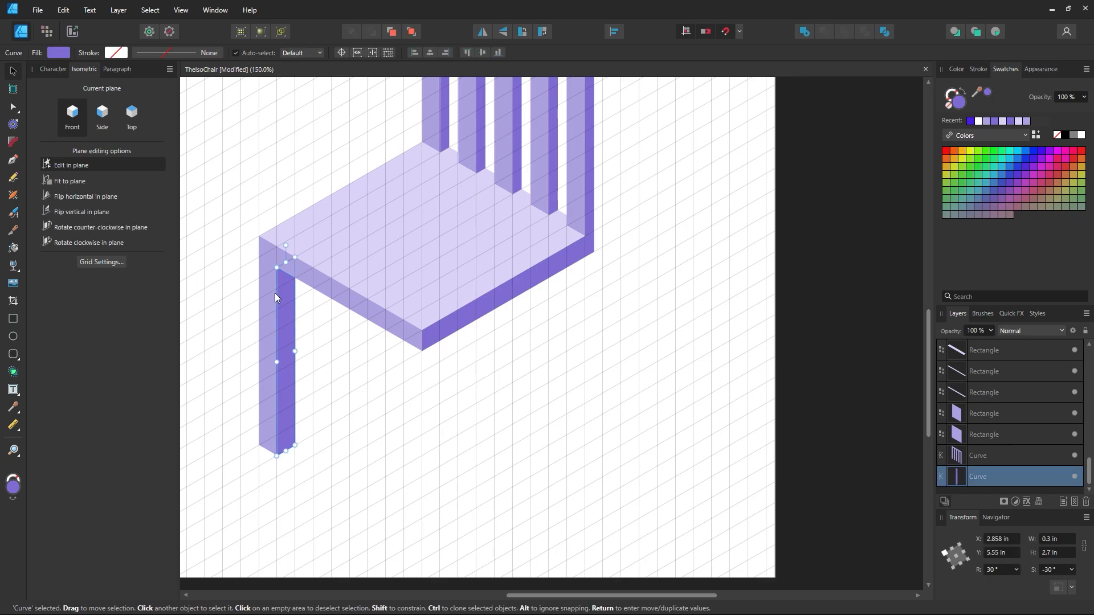
click(313, 404)
click(286, 405)
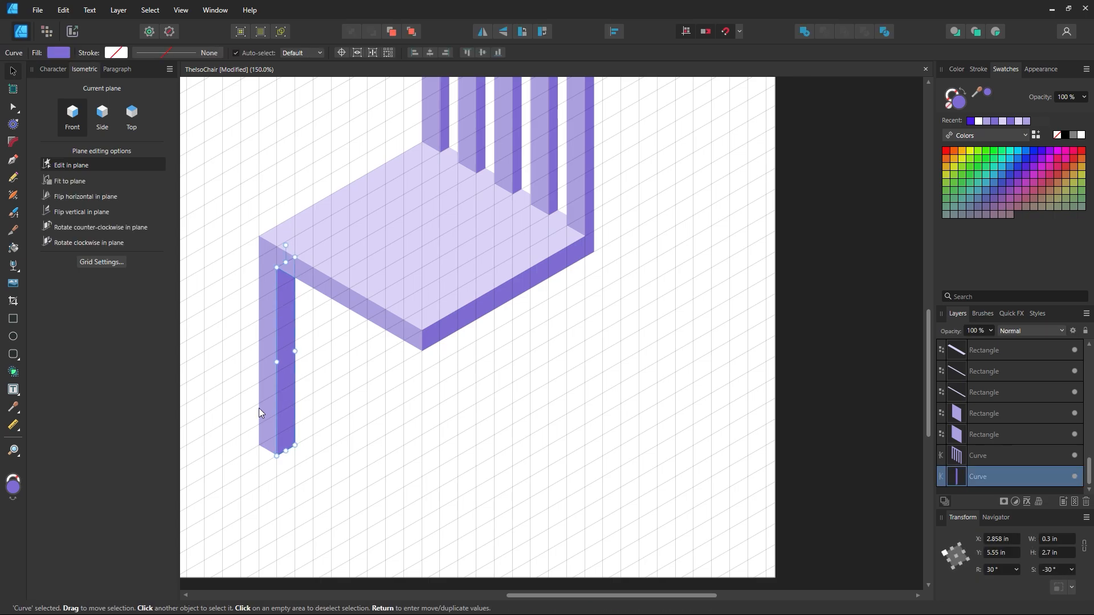
shift+click(263, 407)
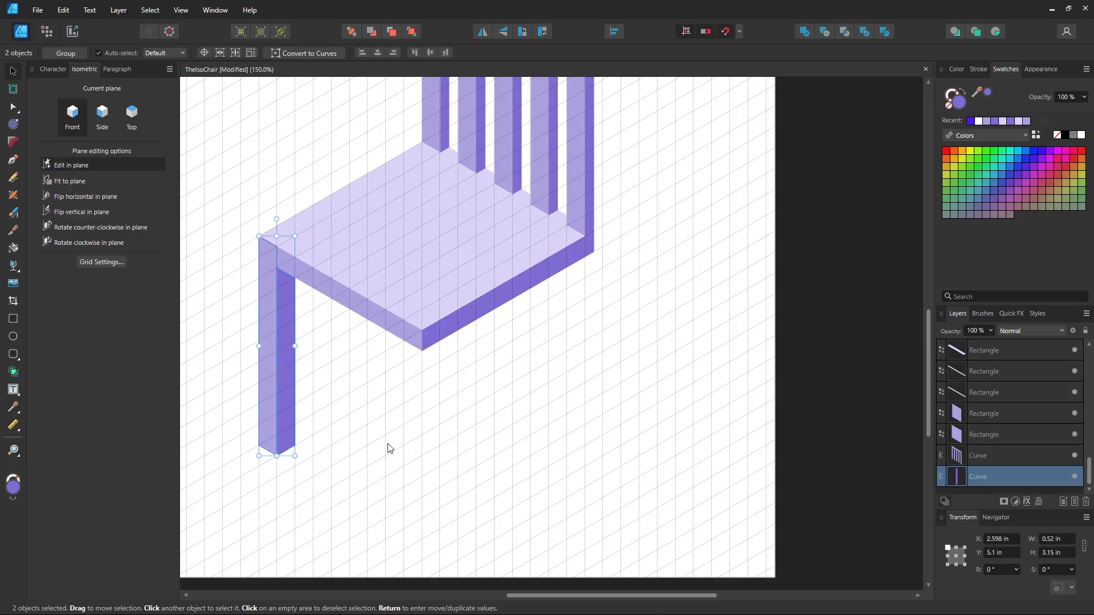
mouse_move(291, 389)
mouse_down()
mouse_move(403, 347)
mouse_move(291, 388)
mouse_up()
scroll(376, 371, up, 1)
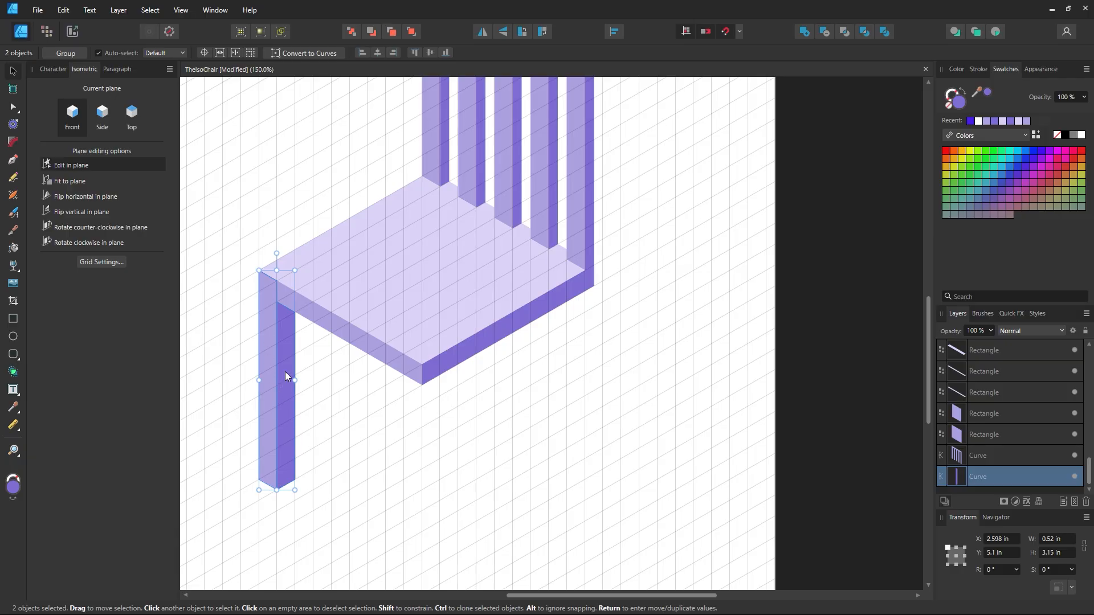
drag(285, 374, 431, 486)
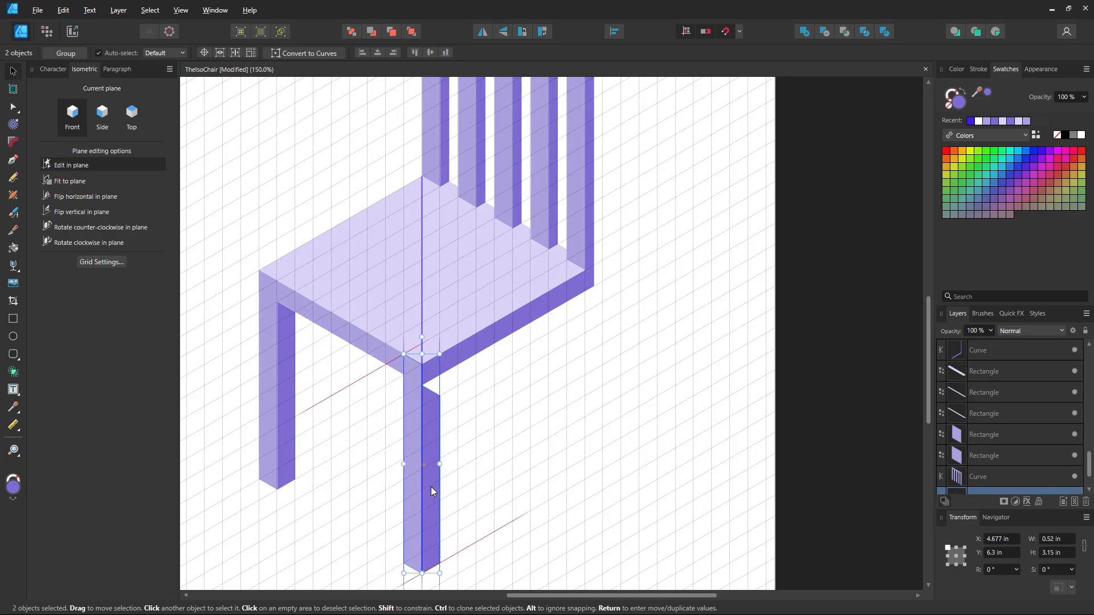
click(525, 454)
scroll(455, 405, down, 3)
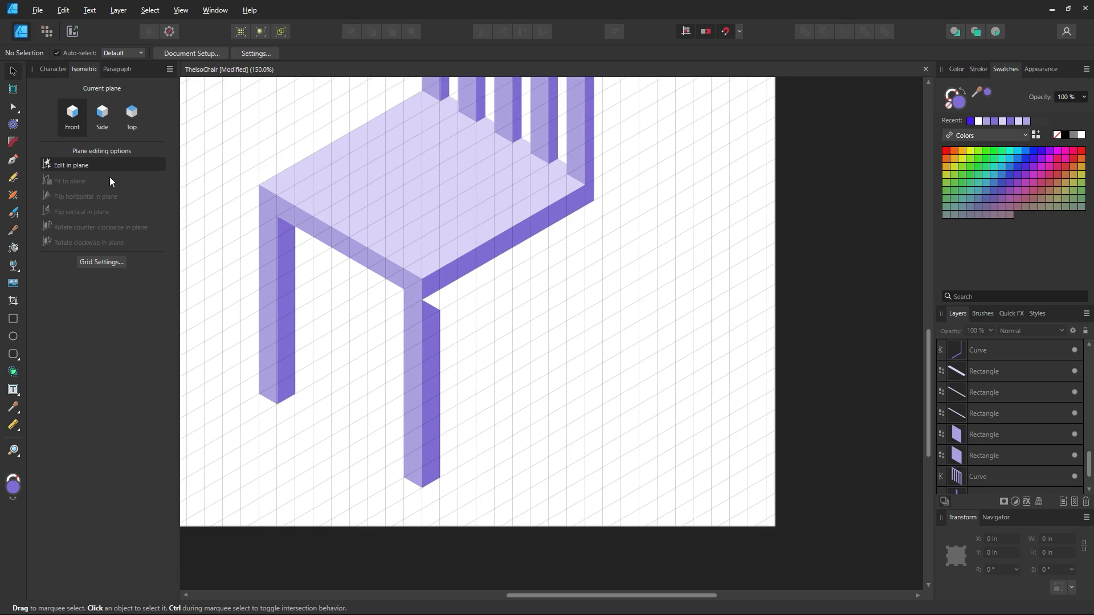
- In the Side plane, raise the top nodes of the front leg's dark side face to the seat's front corner
click(104, 123)
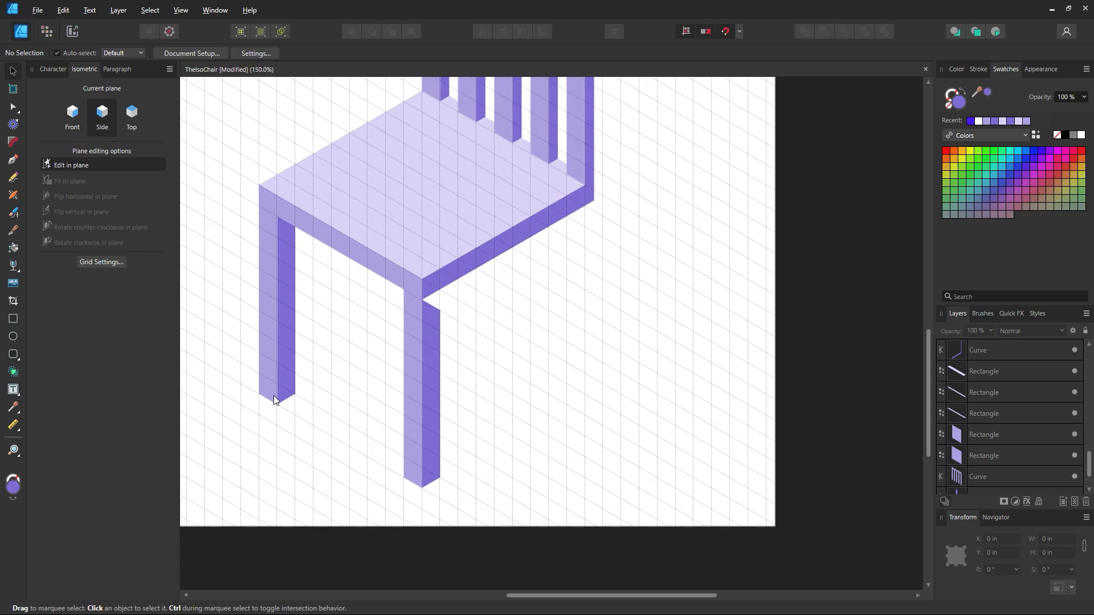
scroll(427, 484, up, 2)
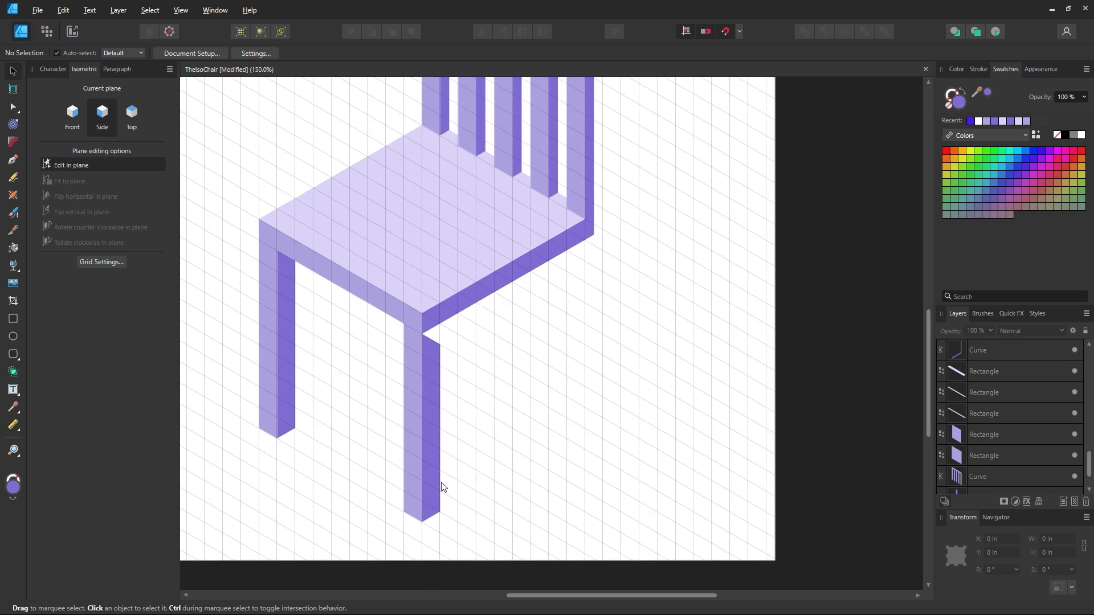
click(14, 109)
click(435, 374)
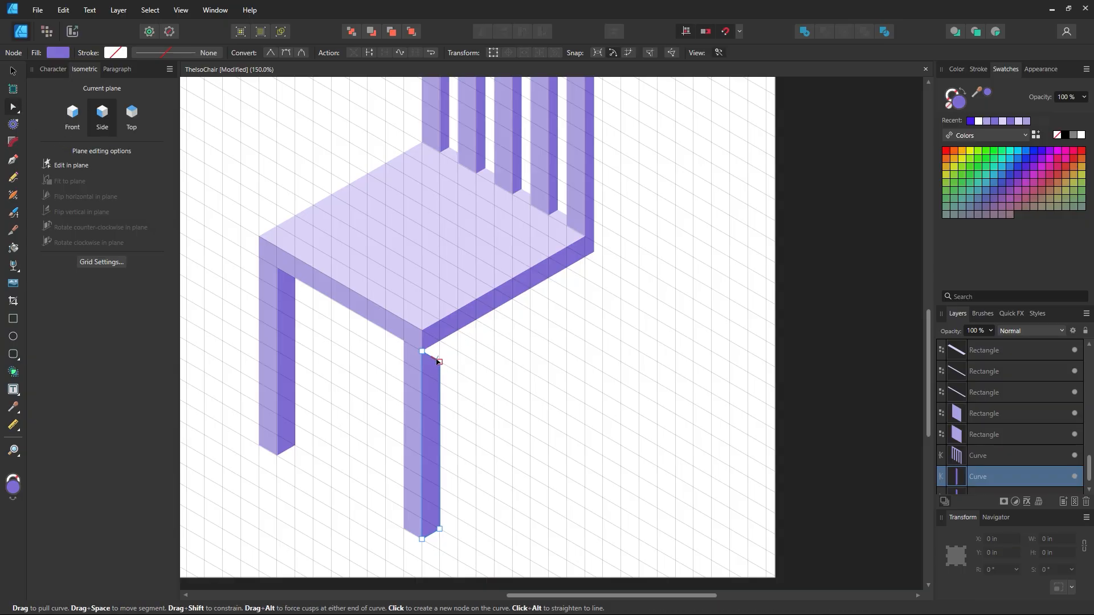
drag(440, 363, 422, 330)
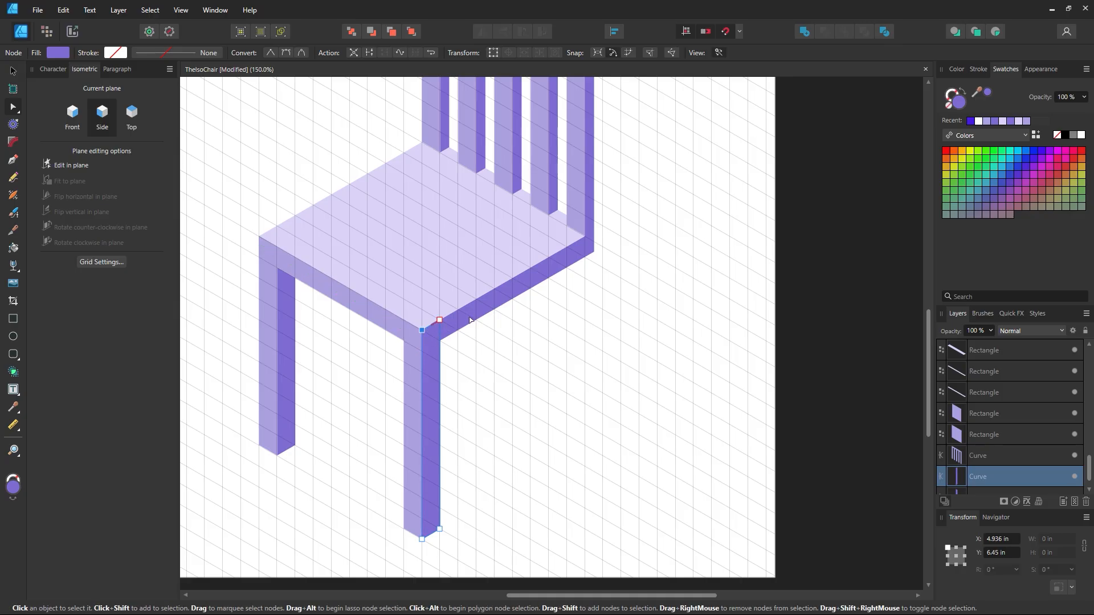
click(493, 376)
- Duplicate both faces of the front leg in the Front plane and place the copy under the seat's right corner
key(z)
alt+click(552, 337)
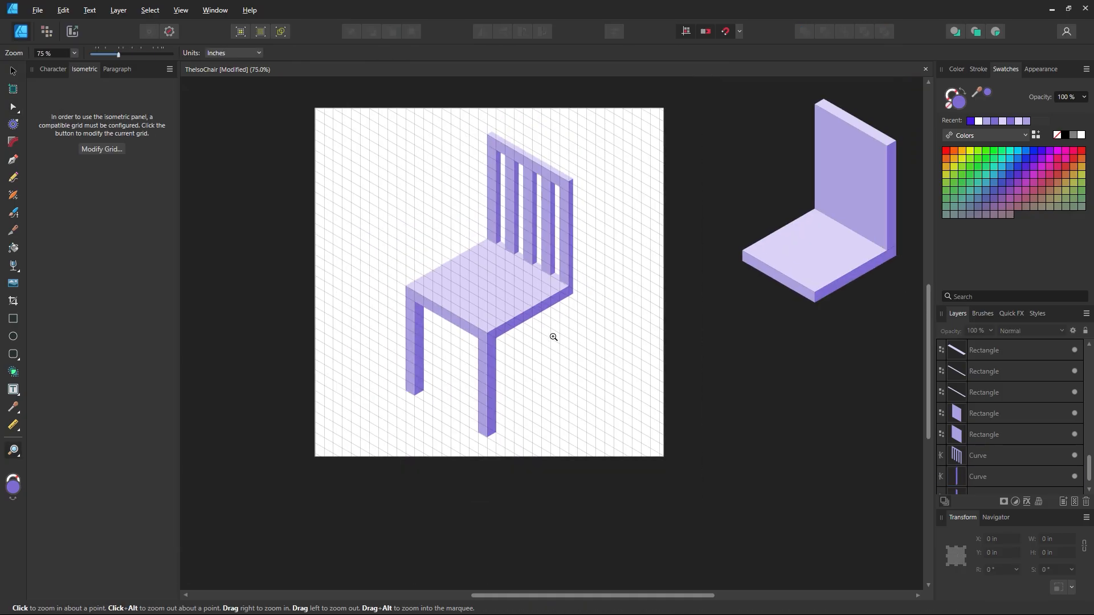
click(551, 362)
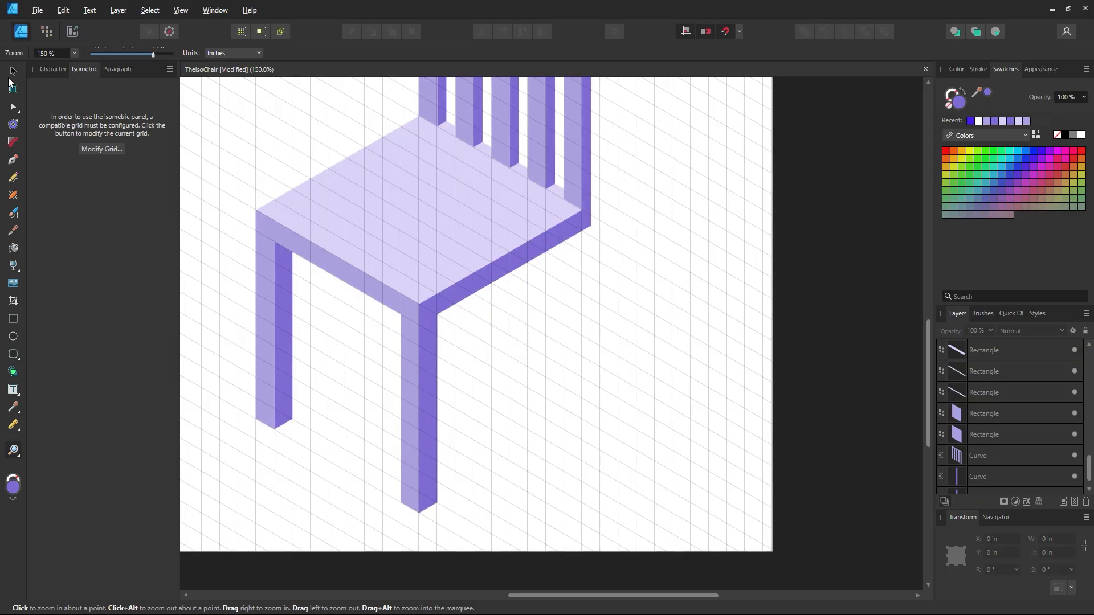
click(10, 76)
click(433, 390)
shift+click(409, 390)
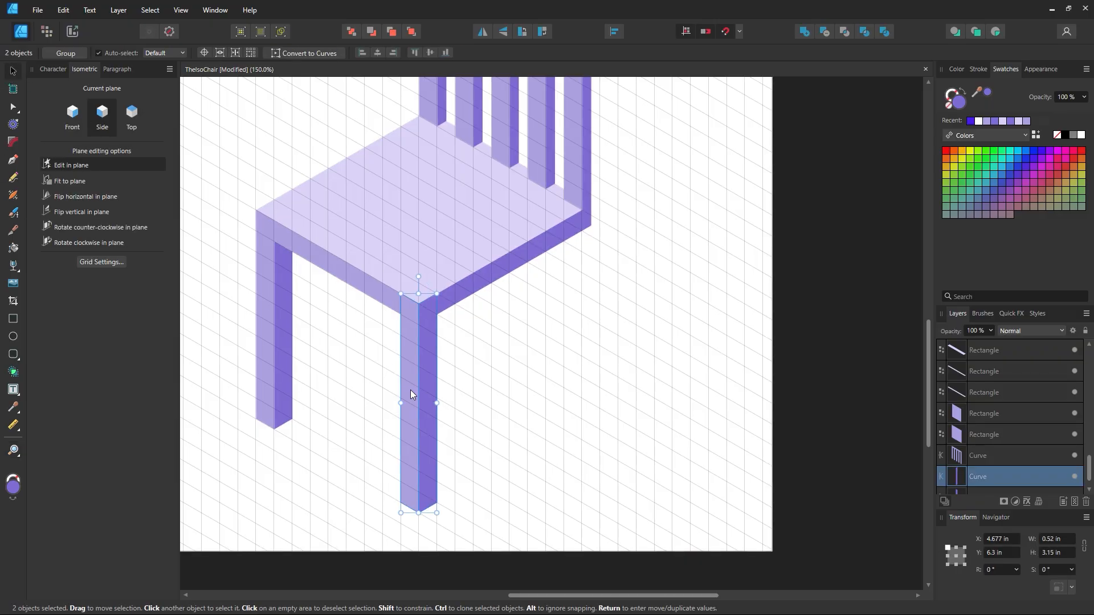
click(78, 117)
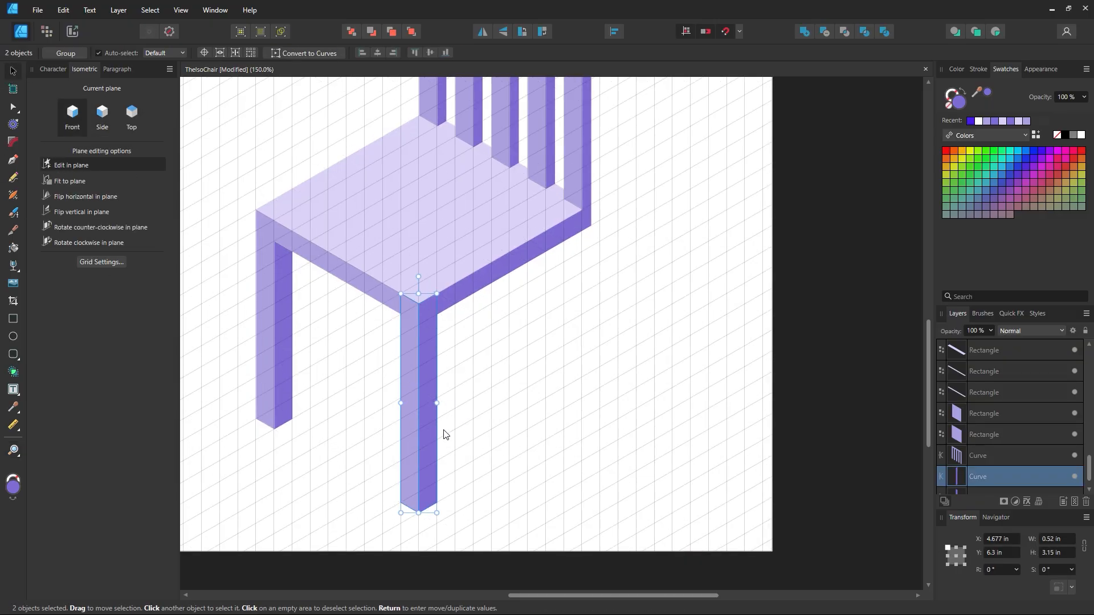
drag(423, 443, 589, 357)
drag(616, 281, 544, 328)
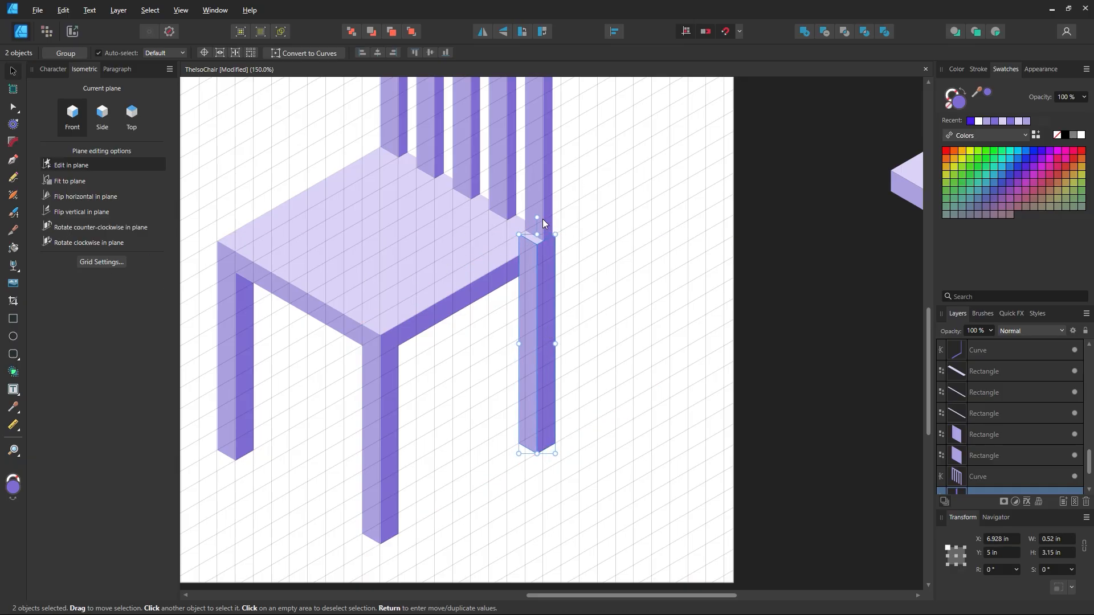
- Increase the isometric grid's divisions so that each grid cell is halved
key(z)
drag(542, 219, 559, 240)
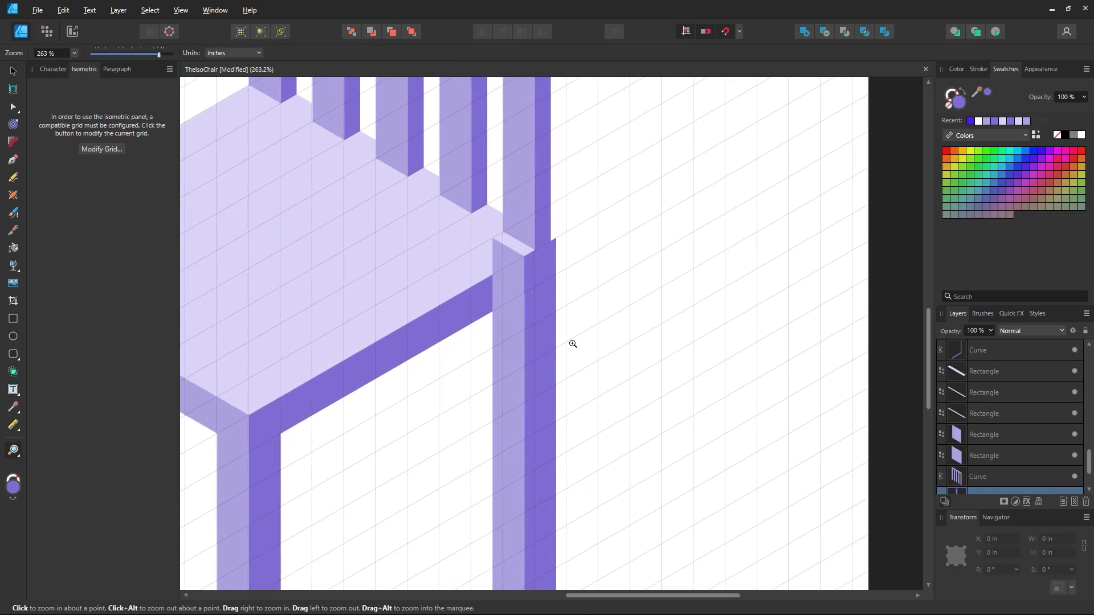
scroll(572, 345, up, 2)
key(v)
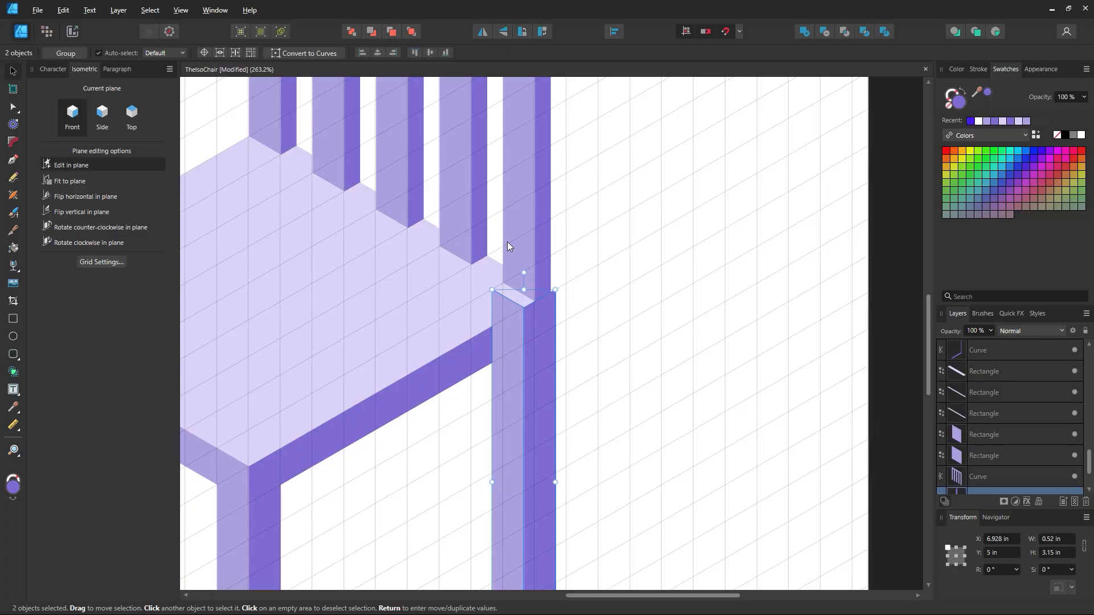
click(111, 262)
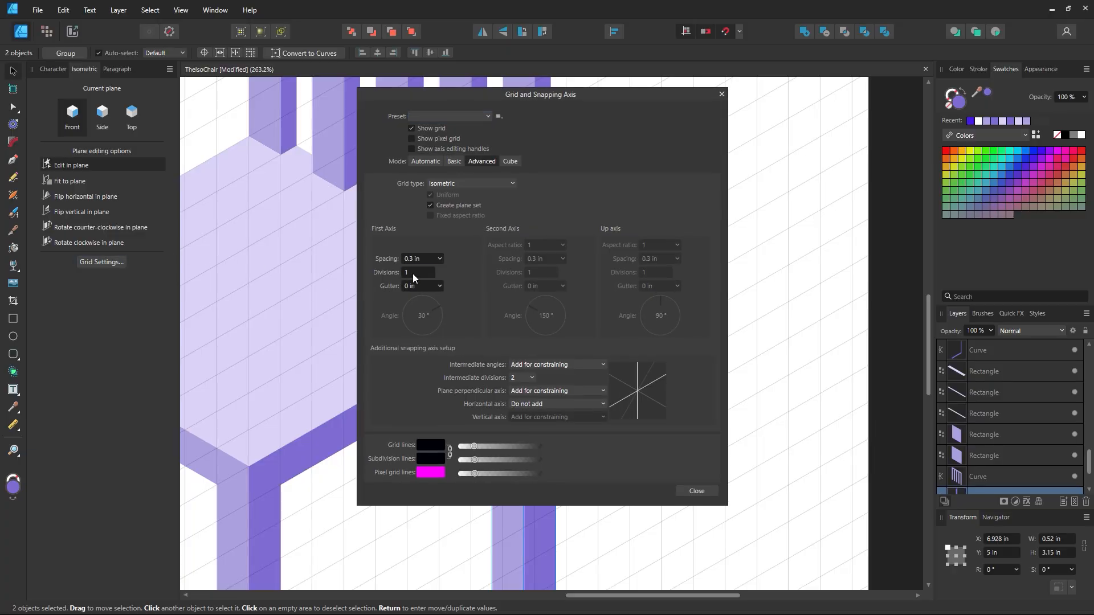
click(700, 495)
- Nudge the duplicated leg so its outer edge lines up with the outer edge of the backrest
key(z)
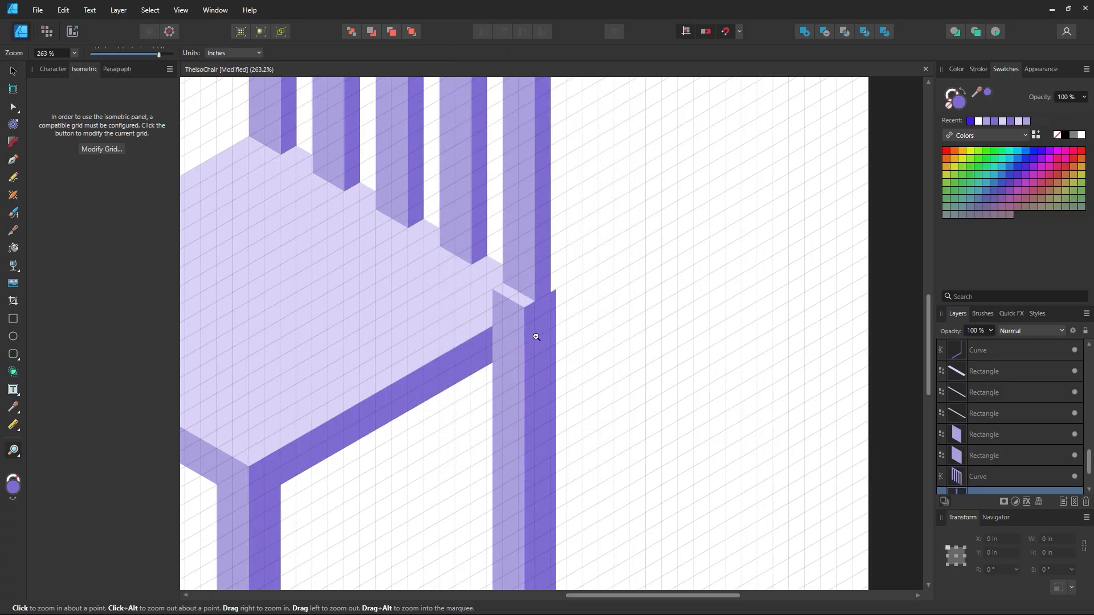
click(535, 337)
click(14, 73)
drag(533, 320, 529, 322)
click(595, 363)
- Try to lower the top edge of the duplicated leg's light front face toward the seat's underside
key(z)
alt+click(494, 368)
alt+click(495, 368)
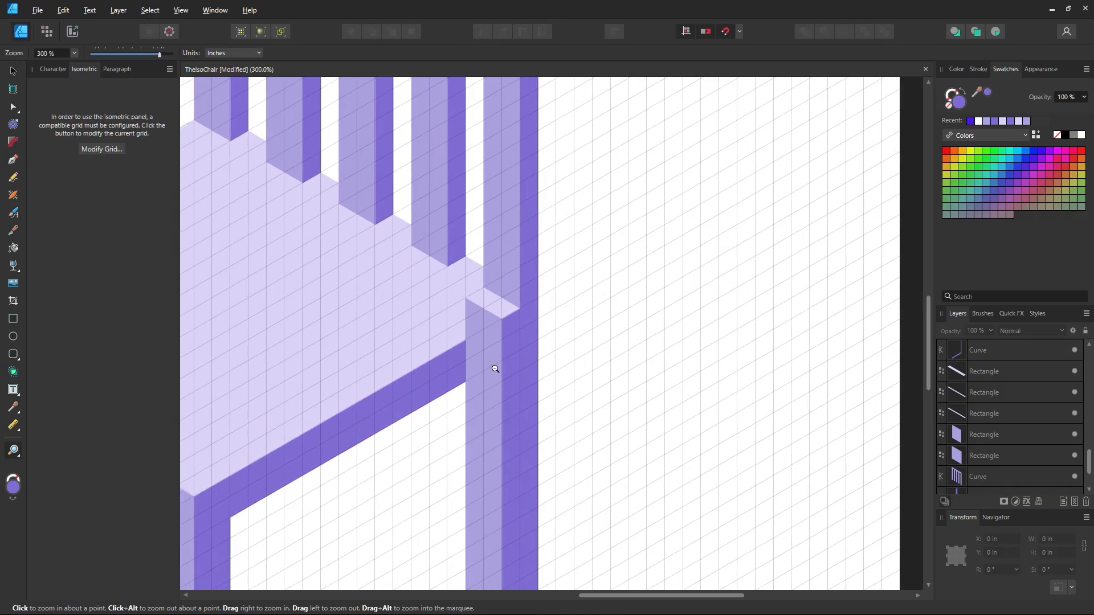
alt+click(496, 368)
alt+click(496, 368)
drag(475, 376, 489, 336)
click(13, 73)
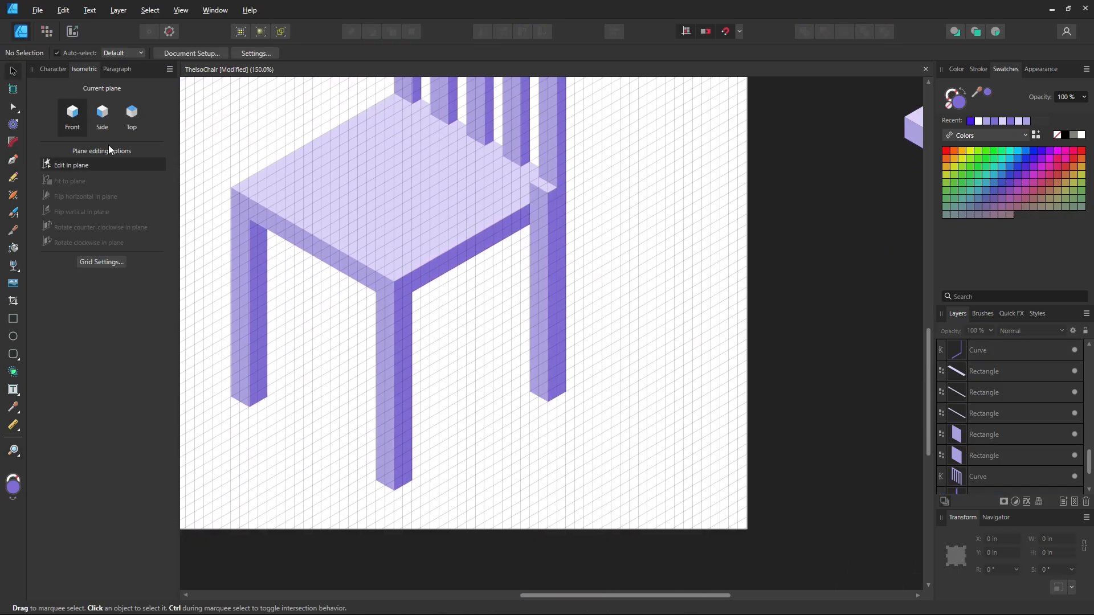
drag(575, 287, 666, 330)
key(z)
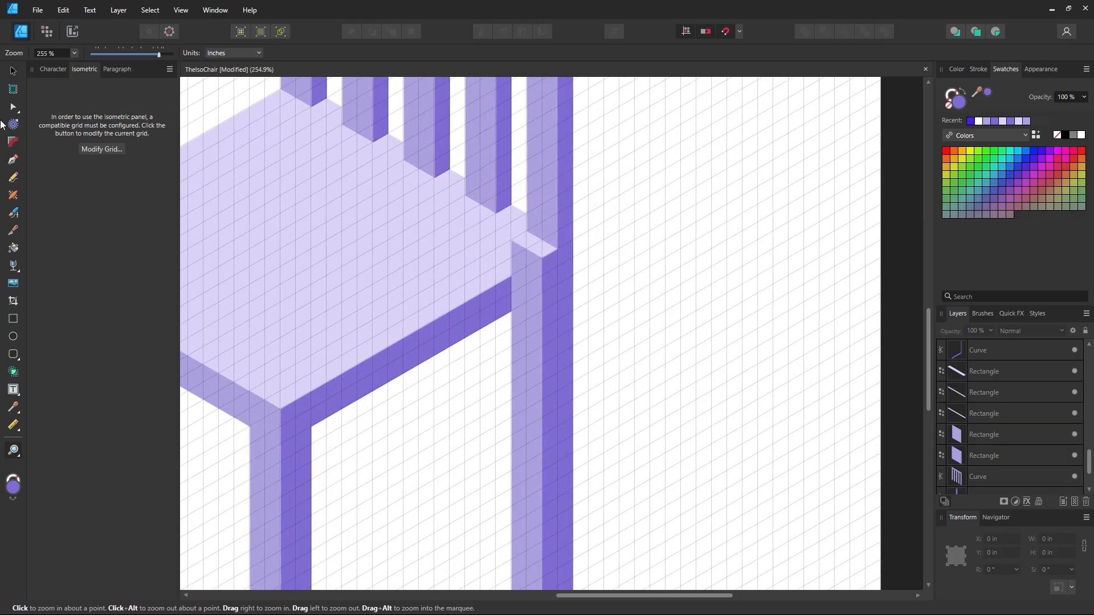
click(13, 72)
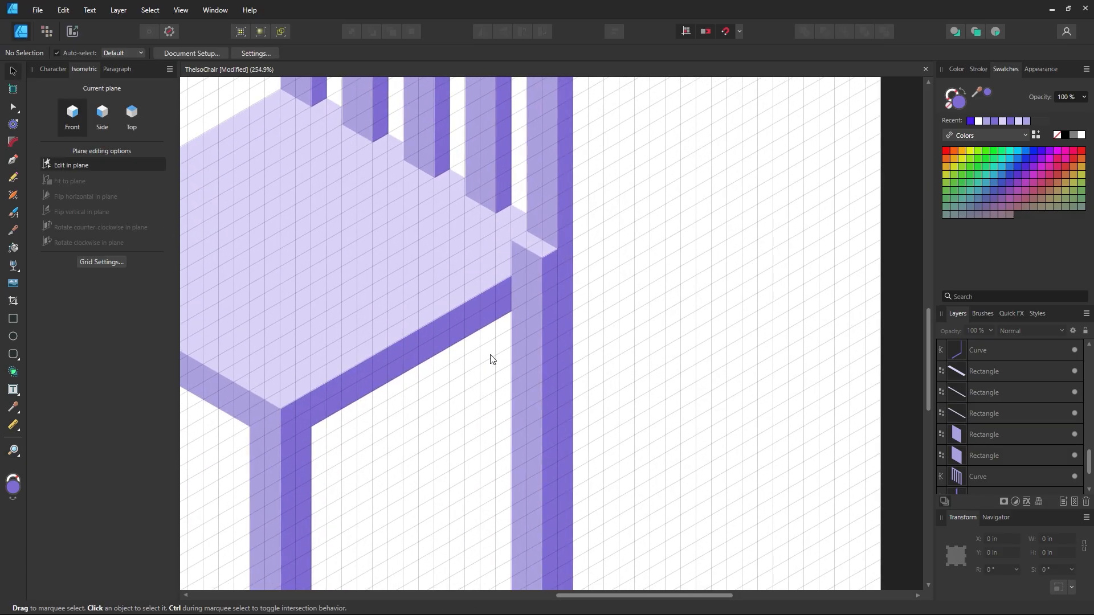
click(521, 343)
drag(526, 248, 526, 300)
- Set the isometric grid's divisions back to 1 and deselect the leg
key(z)
alt+click(574, 379)
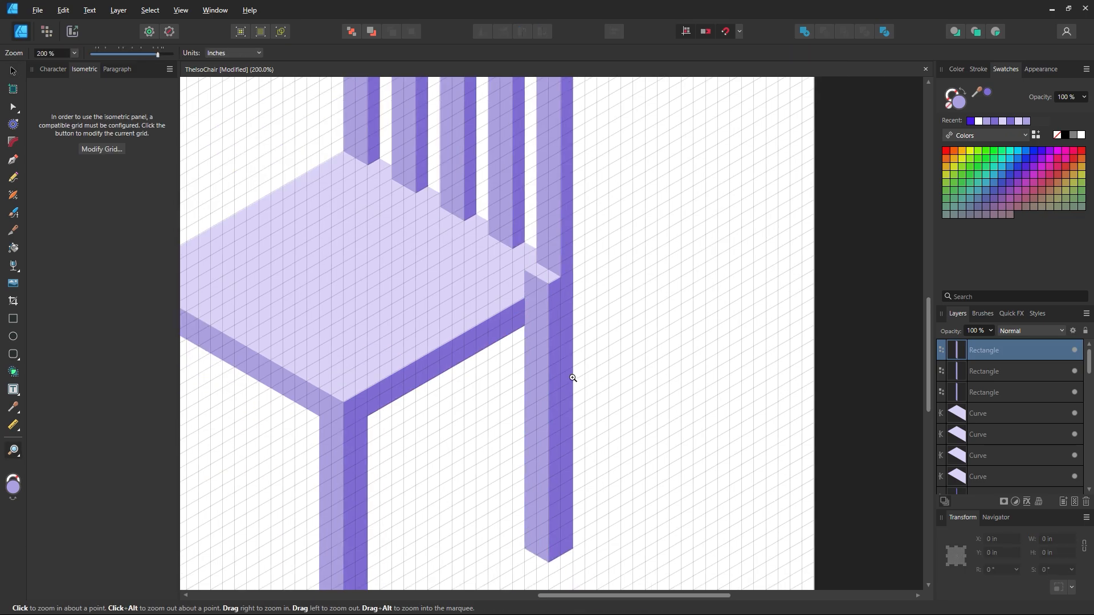
click(12, 108)
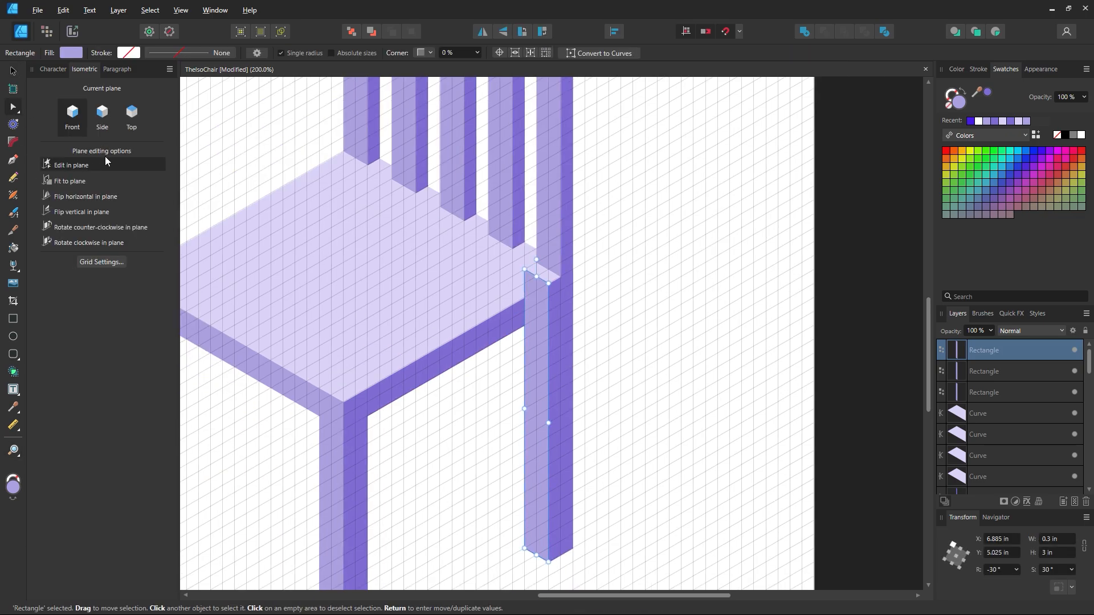
click(99, 264)
click(415, 273)
key(Return)
click(697, 491)
click(621, 385)
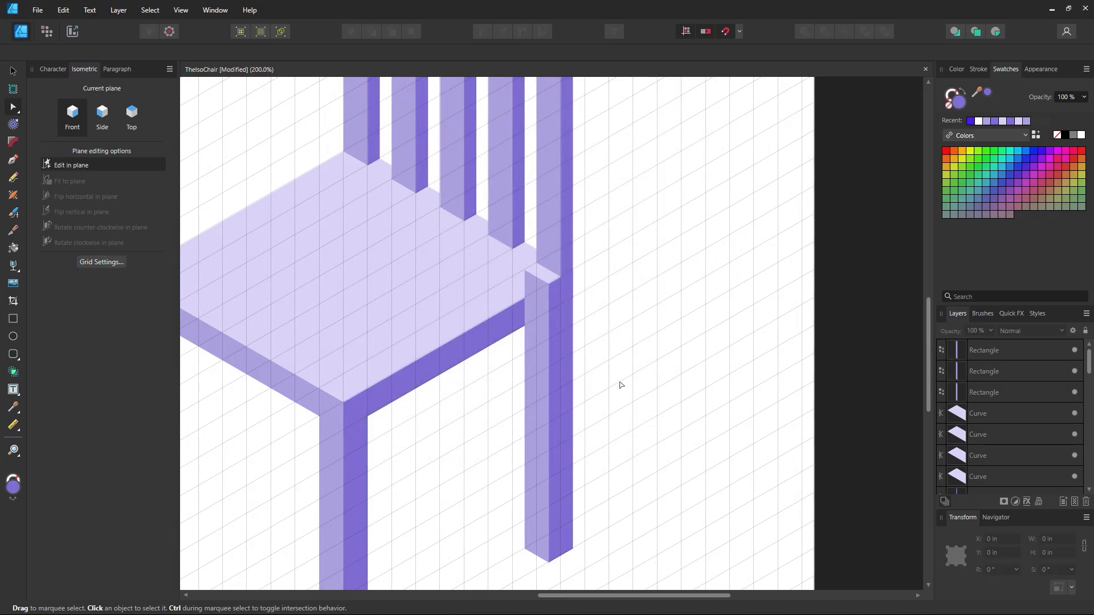
- Convert the duplicated leg's light front face to curves and lower its top nodes to the seat's bottom edge
key(z)
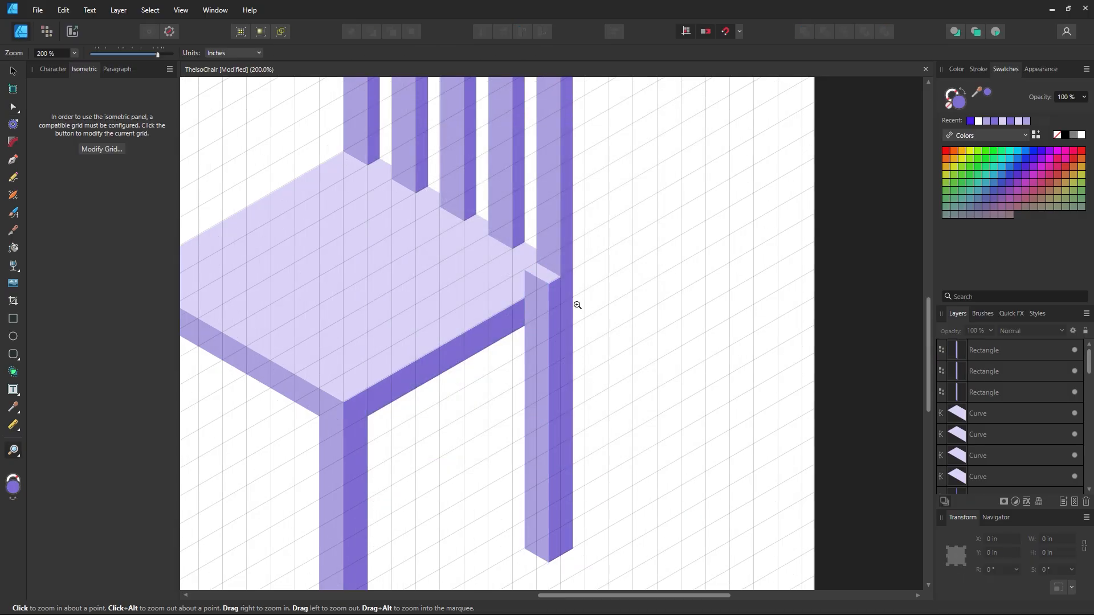
drag(577, 306, 624, 306)
click(13, 106)
scroll(450, 267, down, 1)
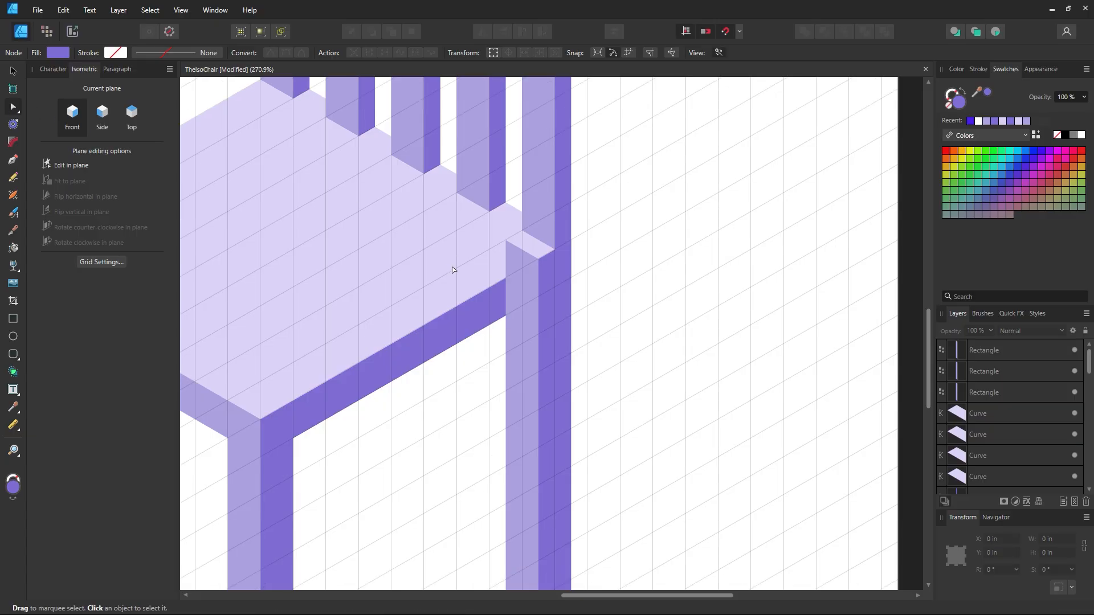
click(529, 278)
right_click(525, 293)
click(582, 486)
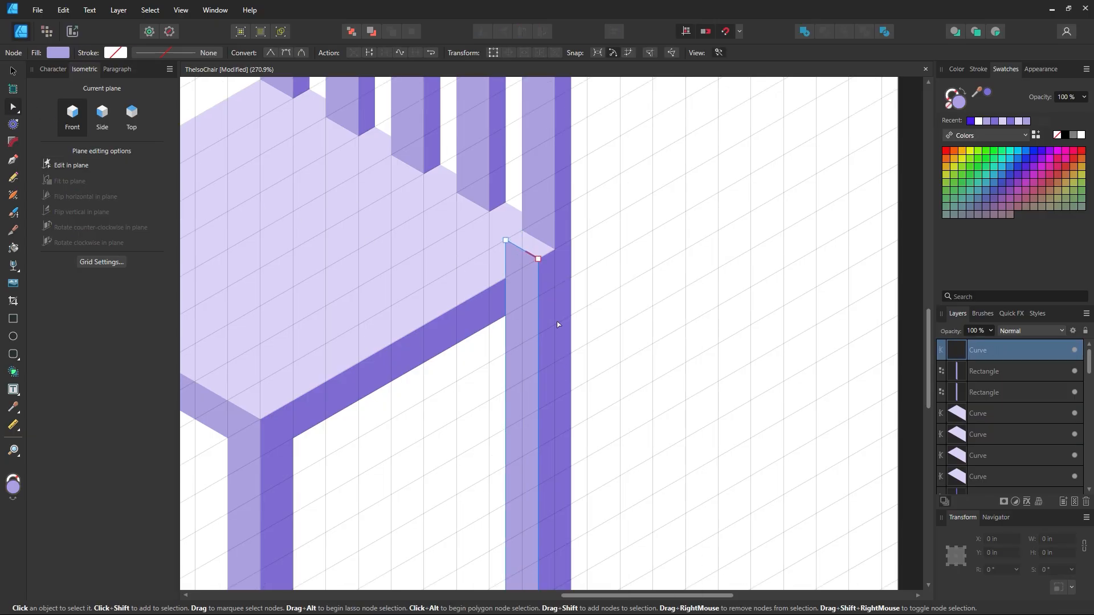
drag(507, 240, 508, 317)
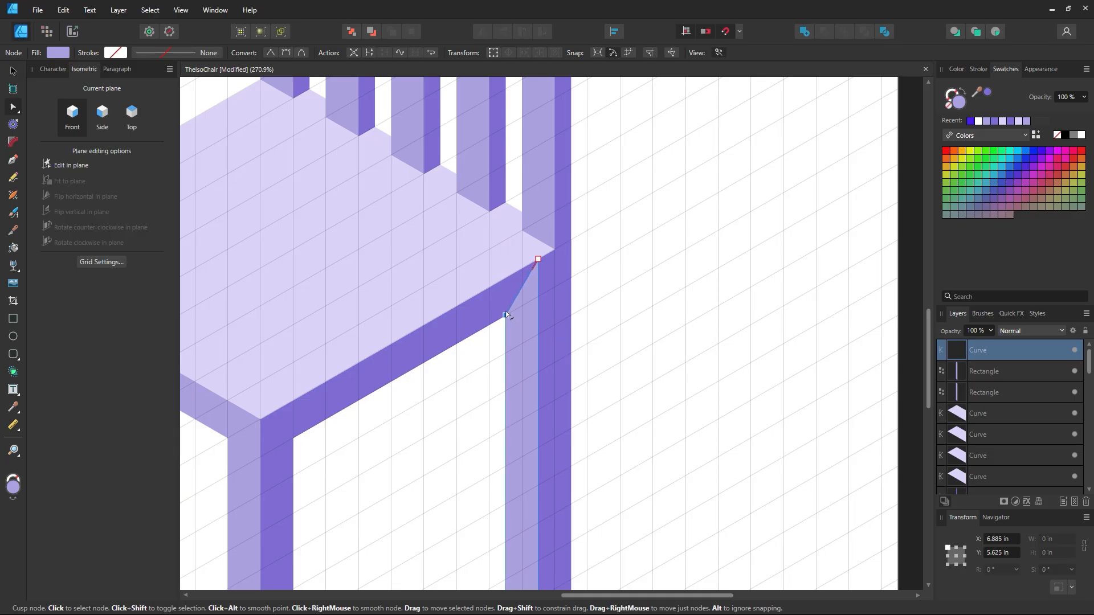
drag(542, 261, 541, 298)
click(630, 324)
- Save the chair document
key(ctrl+space)
ctrl+alt+click(475, 374)
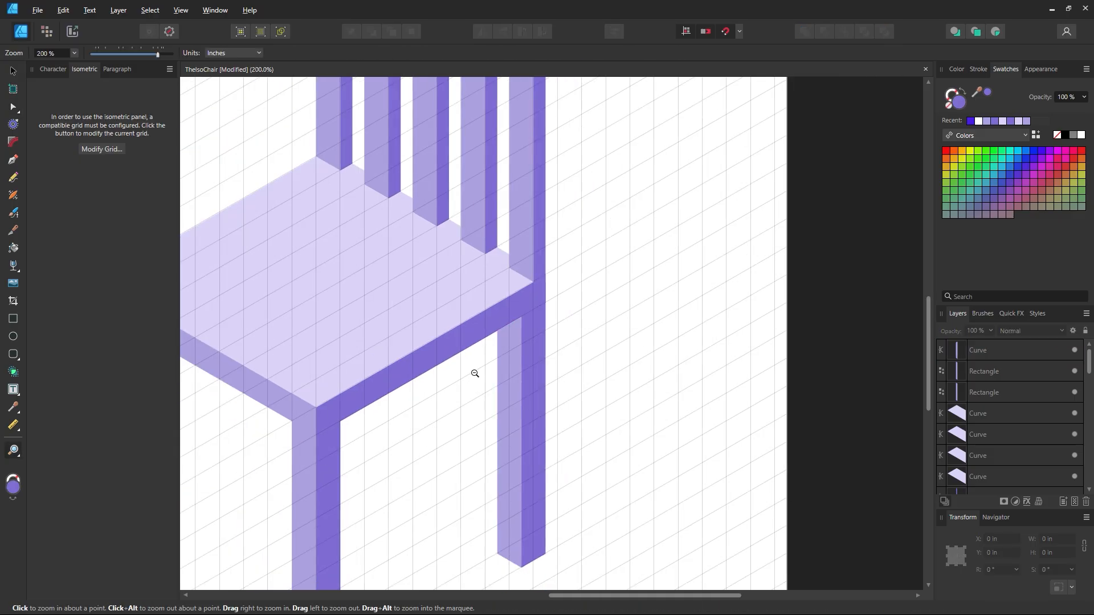
ctrl+alt+click(475, 374)
drag(464, 424, 544, 383)
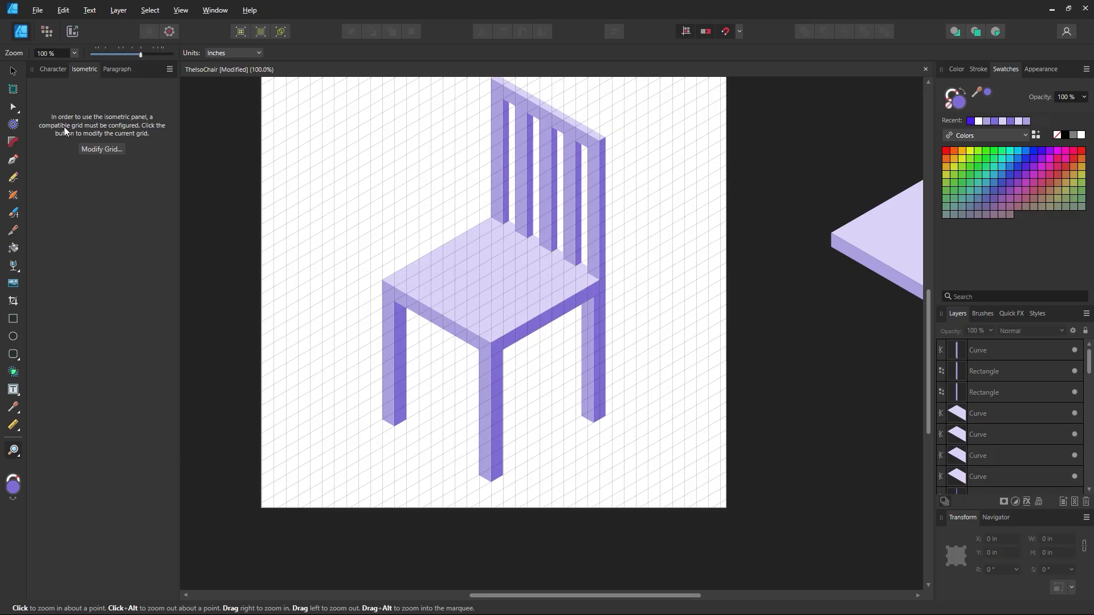
click(102, 149)
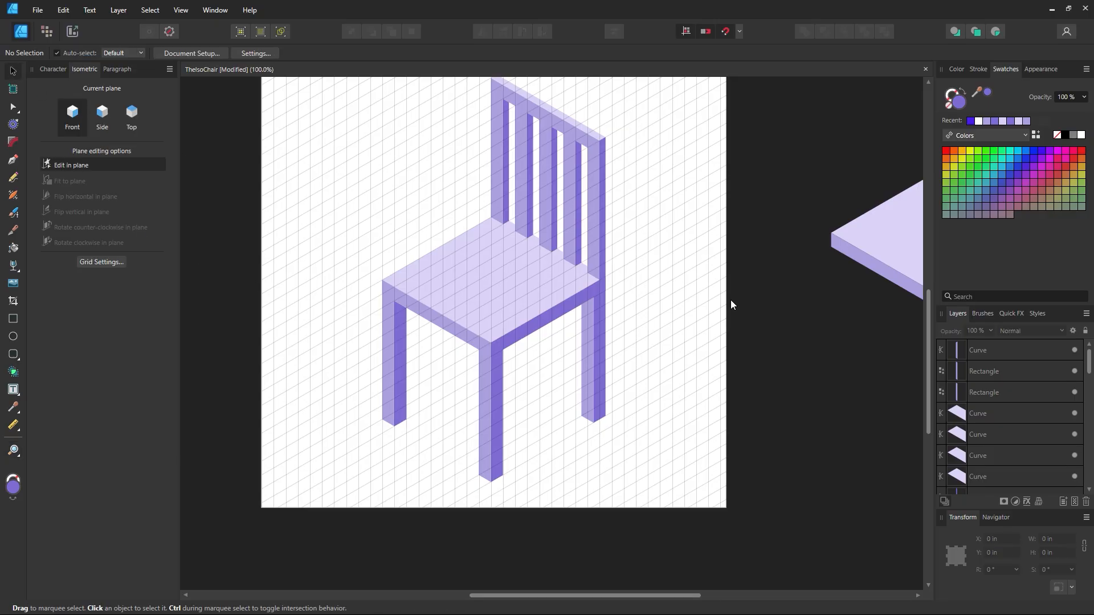
key(ctrl+s)
- Group the light and dark faces of the leg under the backrest's outer edge
scroll(636, 269, up, 1)
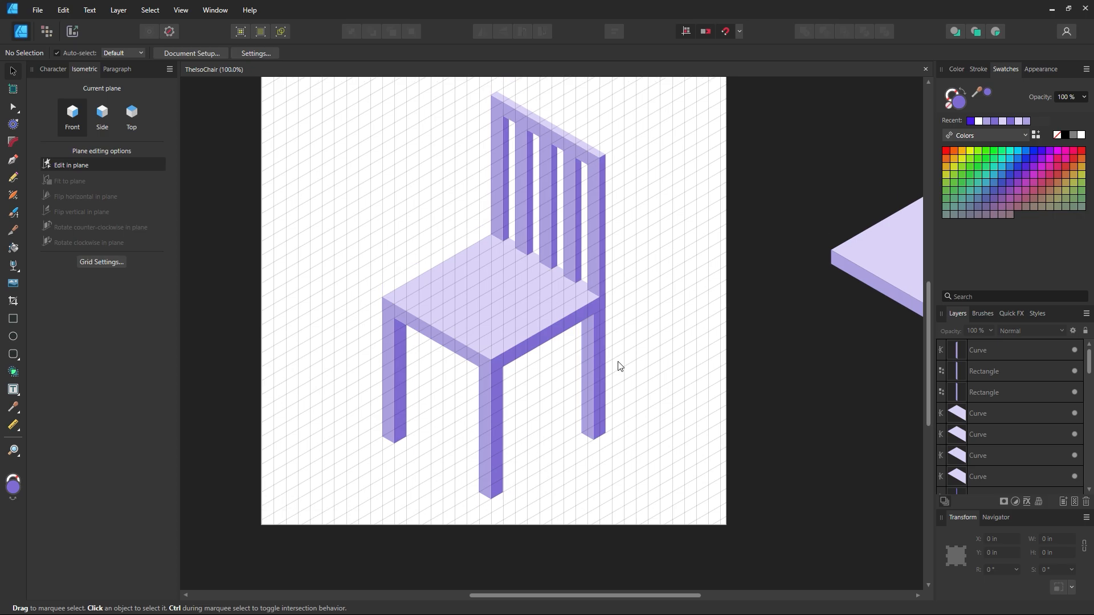
click(589, 381)
shift+click(586, 384)
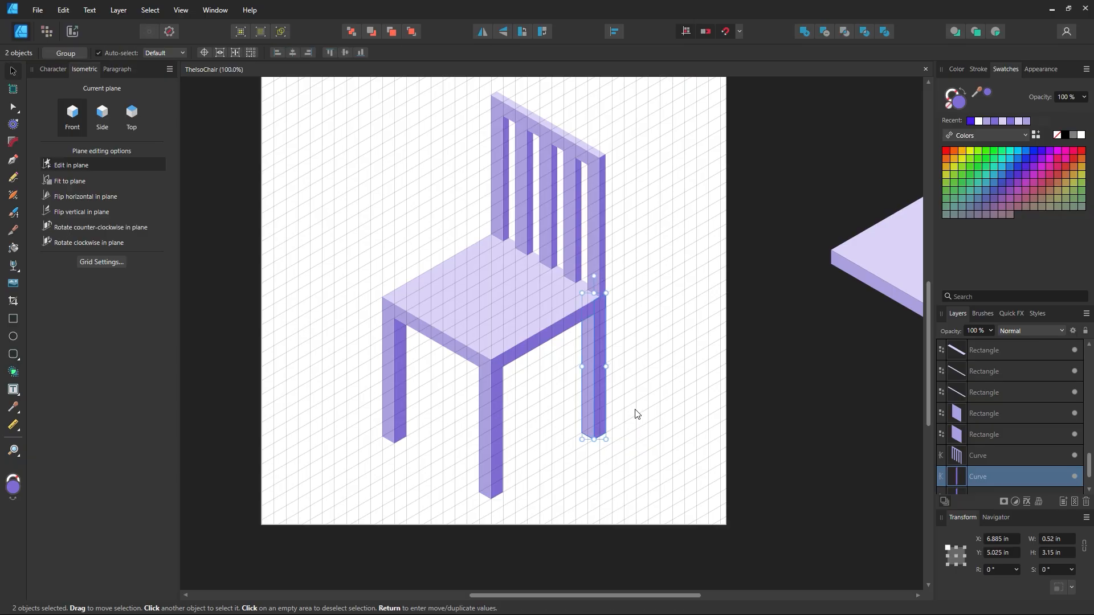
key(ctrl+g)
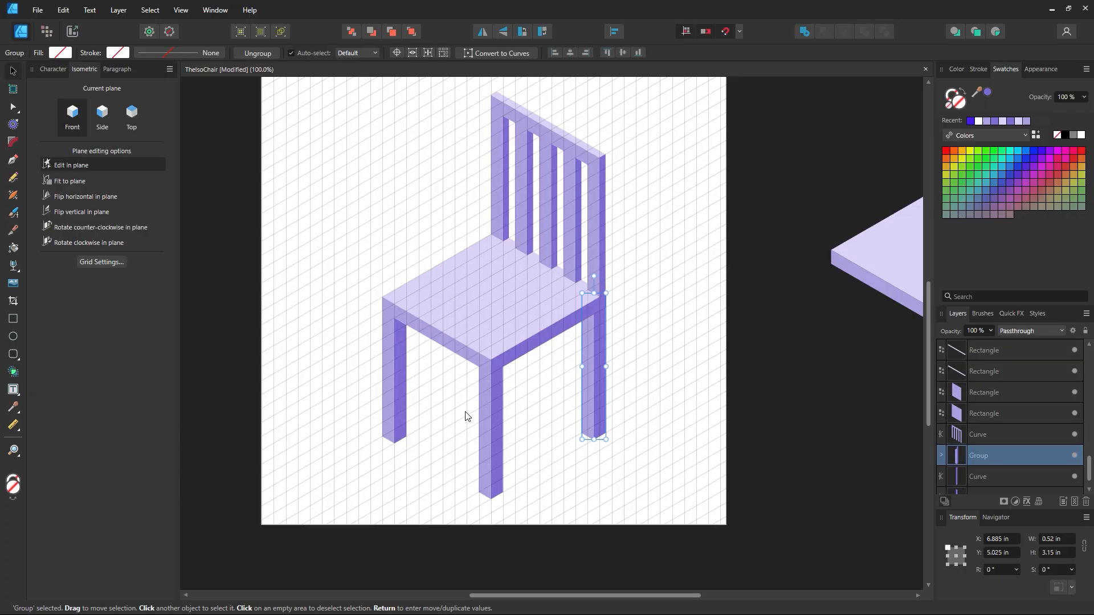
- Duplicate the leg group in the Top plane across to the seat's far back corner, behind the seat
click(136, 118)
key(z)
drag(555, 317, 622, 355)
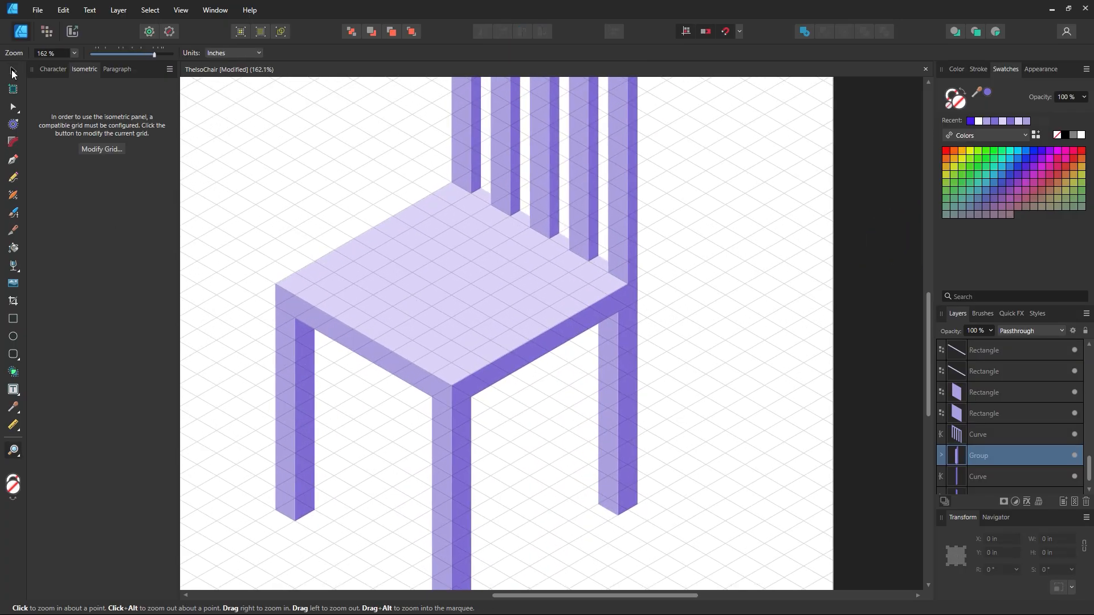
click(13, 72)
drag(629, 382, 469, 280)
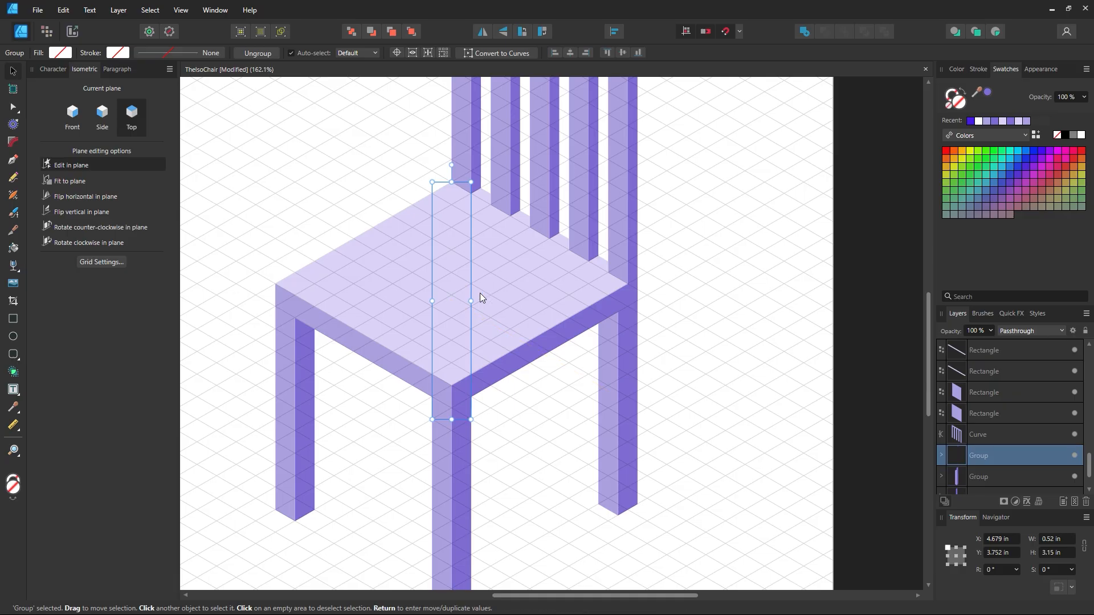
key(ctrl+d)
- Shift the hidden back leg group in the Top plane so its foot shows below the seat, between the front and right legs
key(z)
alt+click(544, 444)
alt+click(544, 444)
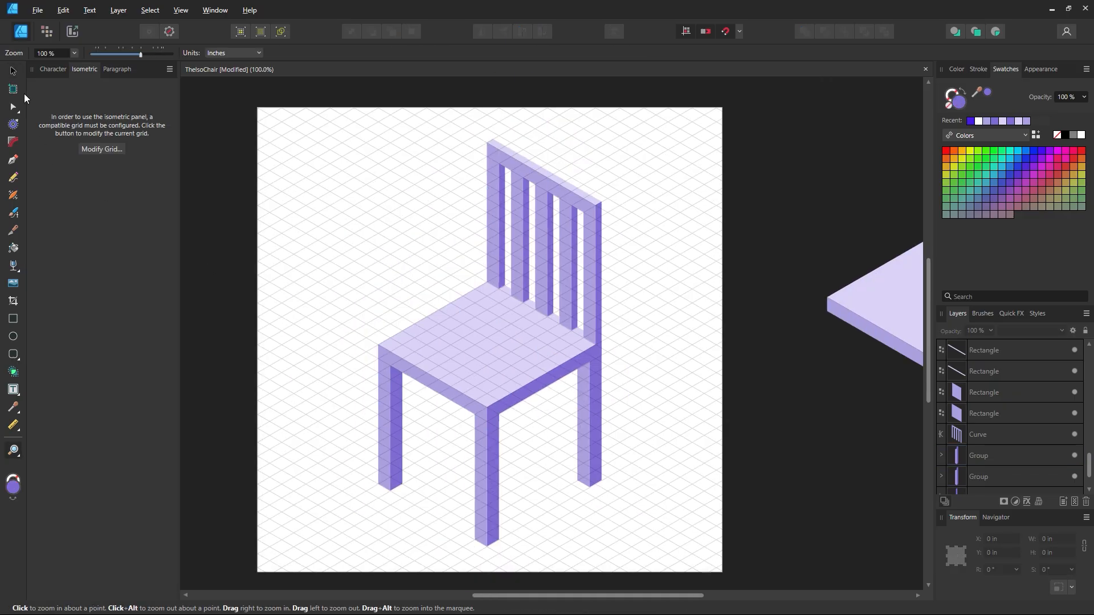
key(v)
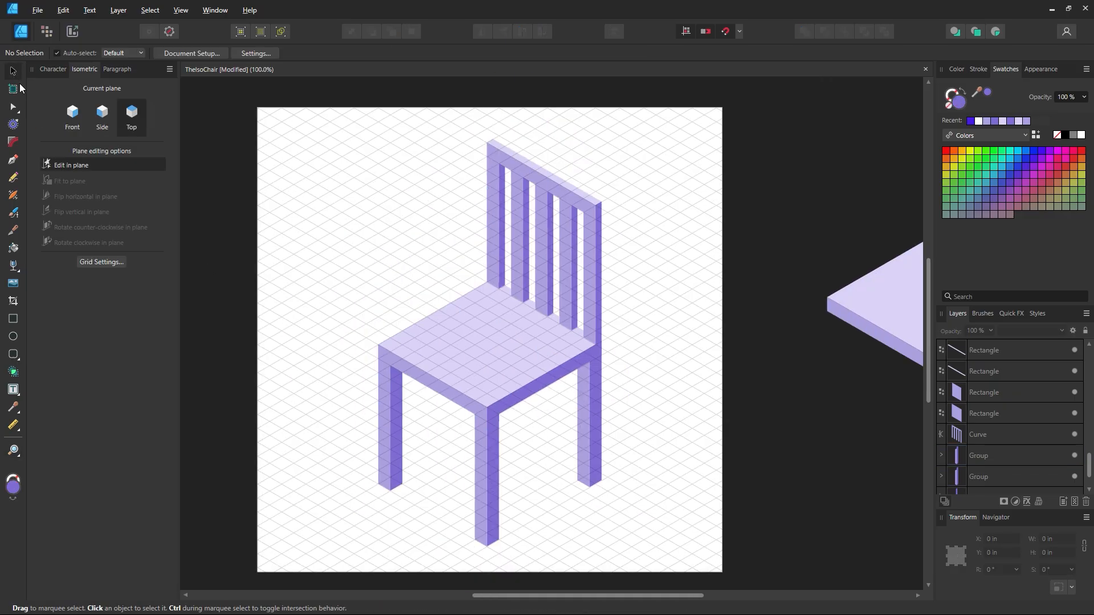
click(560, 353)
drag(501, 379, 520, 393)
click(672, 440)
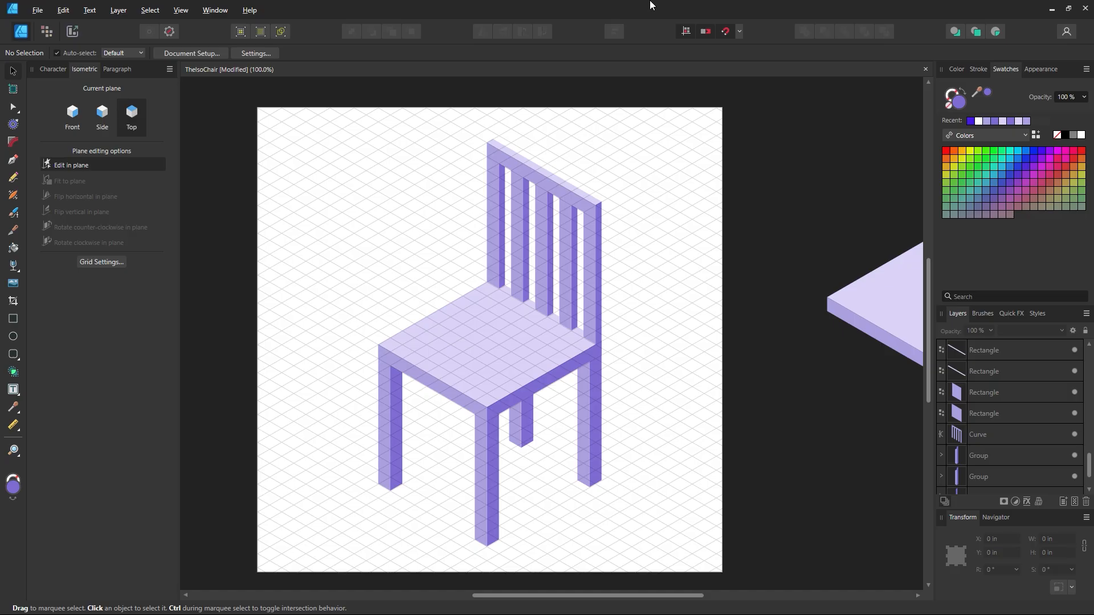
- Remove the duplicated back leg group by undoing its moves and its duplication
key(z)
drag(558, 337, 724, 486)
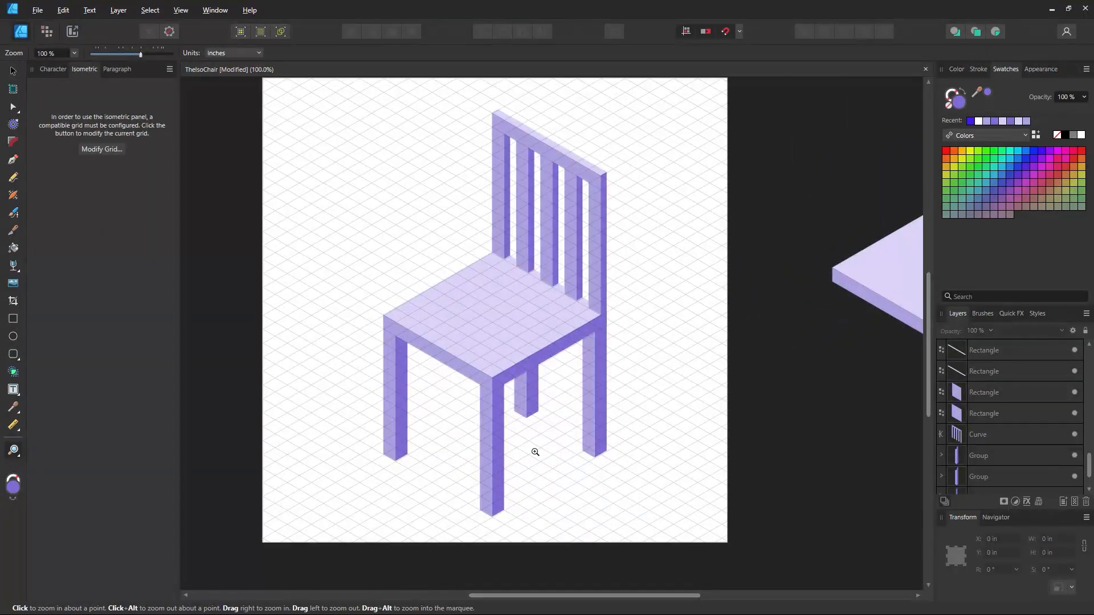
drag(537, 451, 558, 423)
click(14, 71)
drag(548, 376, 567, 436)
click(614, 533)
click(689, 430)
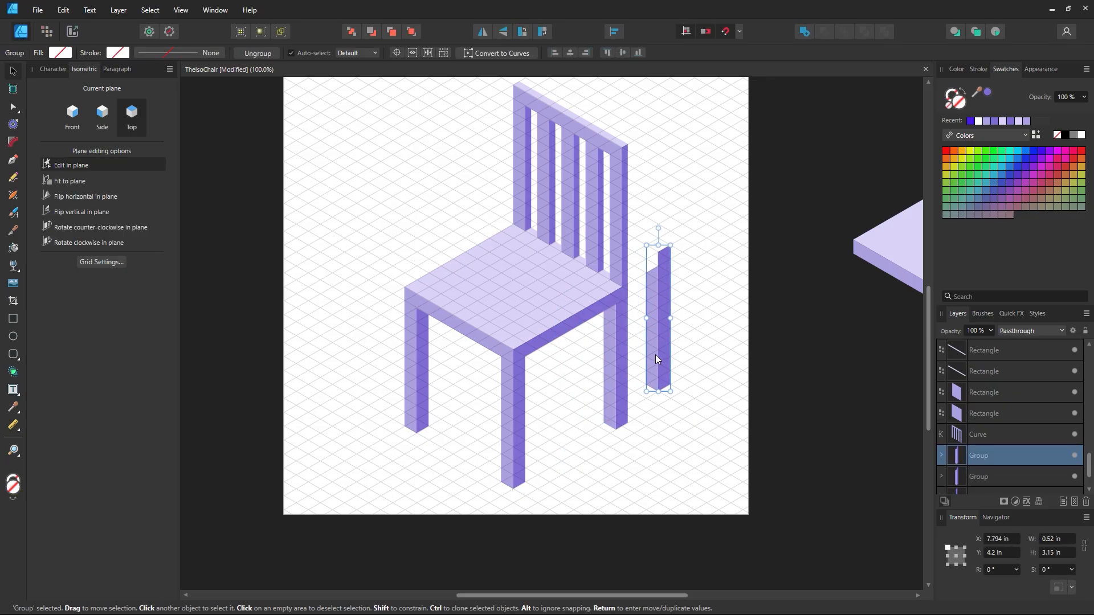
key(ctrl+z)
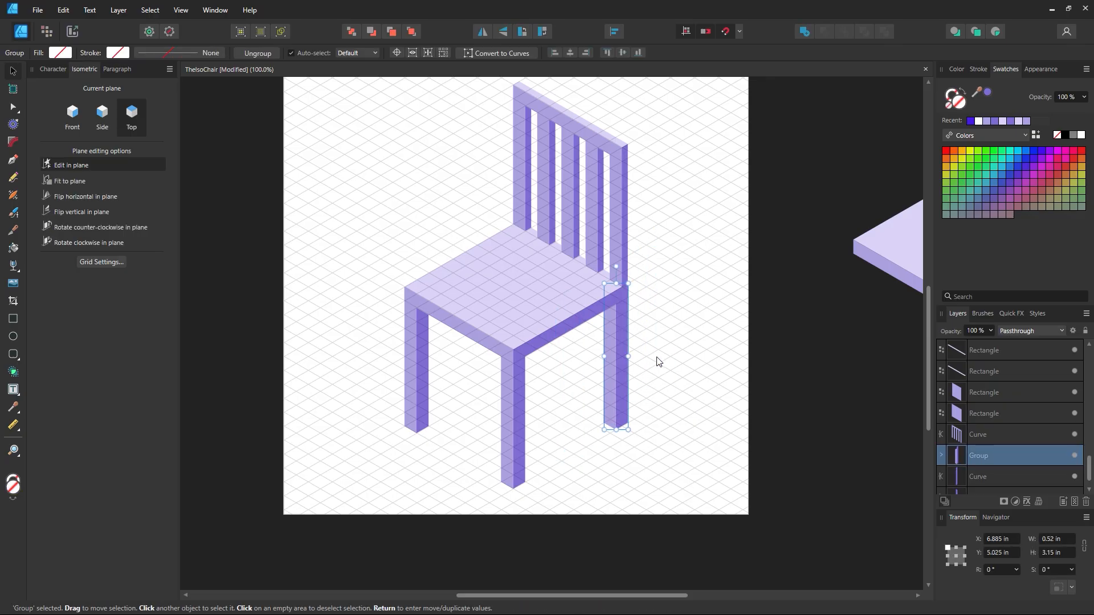
click(658, 362)
- Select all the chair's shapes and move the whole chair down and slightly left on the page
scroll(677, 381, up, 1)
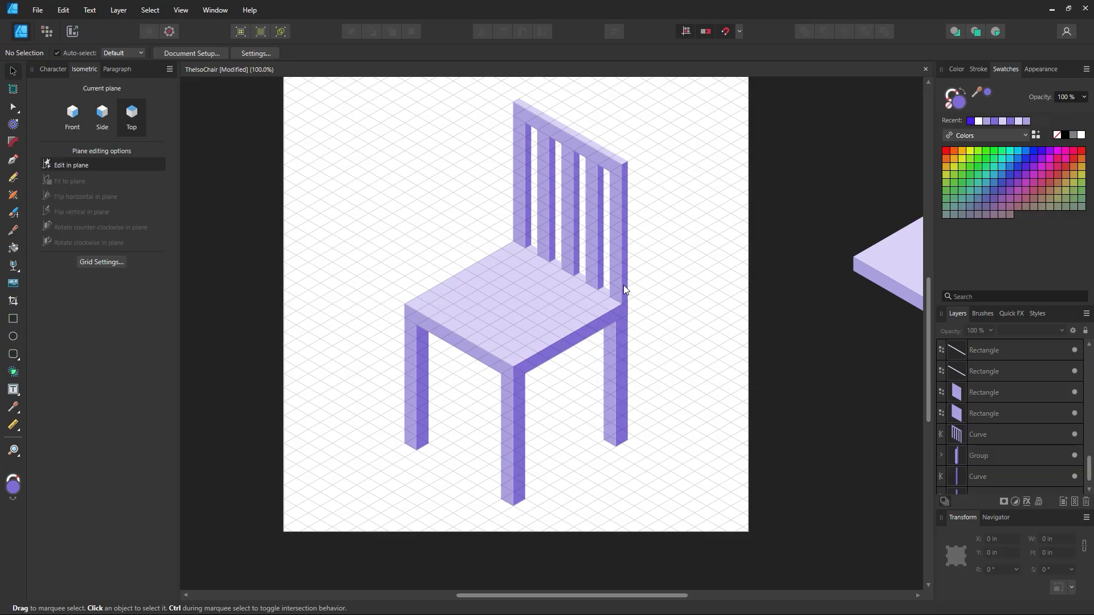
key(z)
alt+click(571, 259)
key(space)
drag(564, 261, 598, 296)
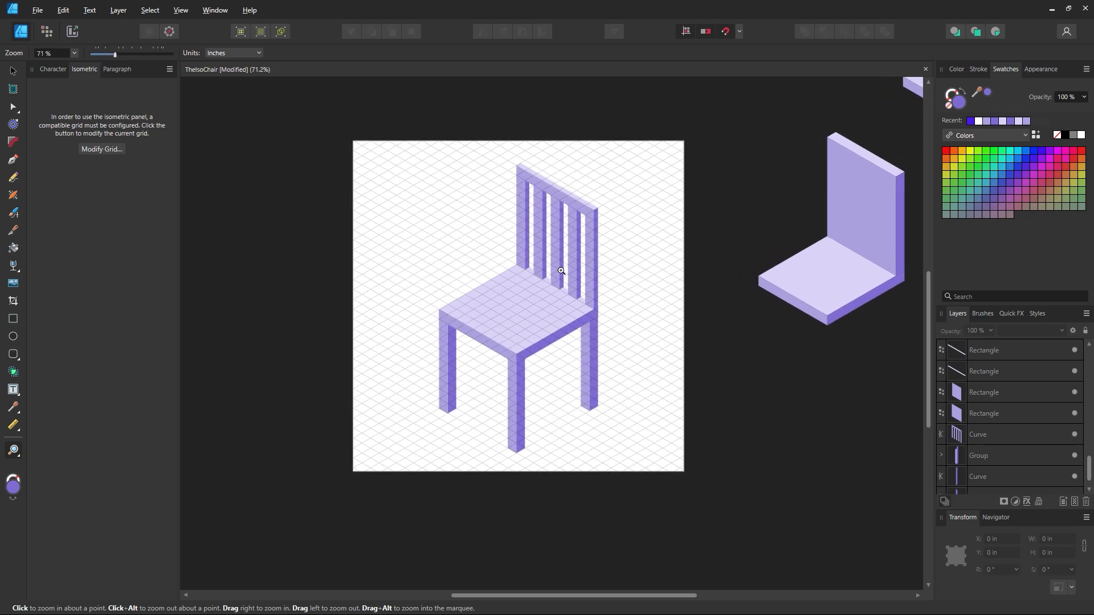
click(13, 72)
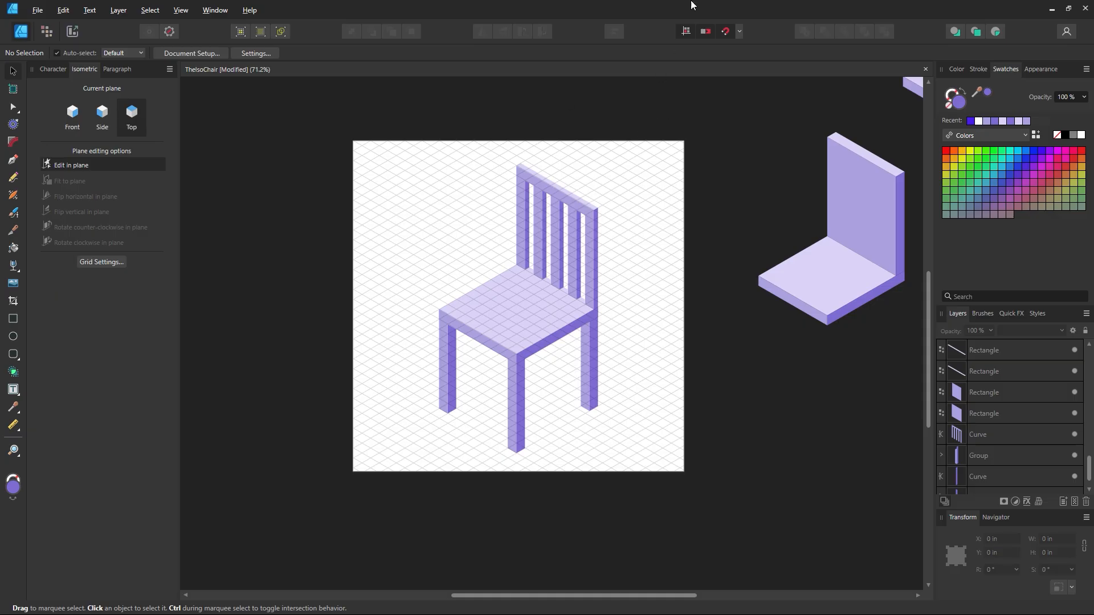
drag(630, 170, 388, 476)
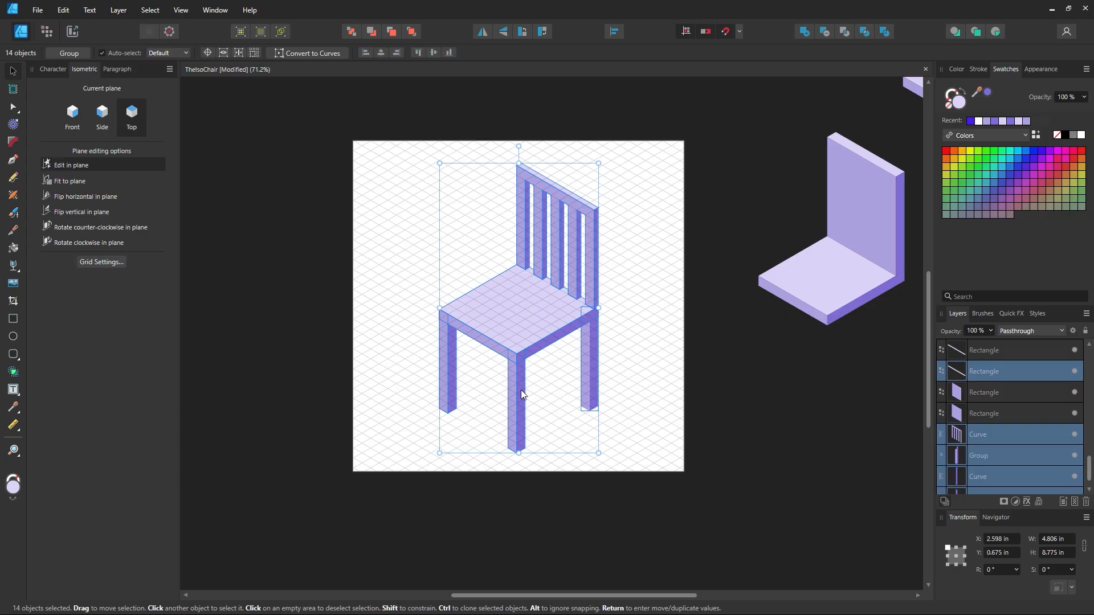
key(z)
click(544, 383)
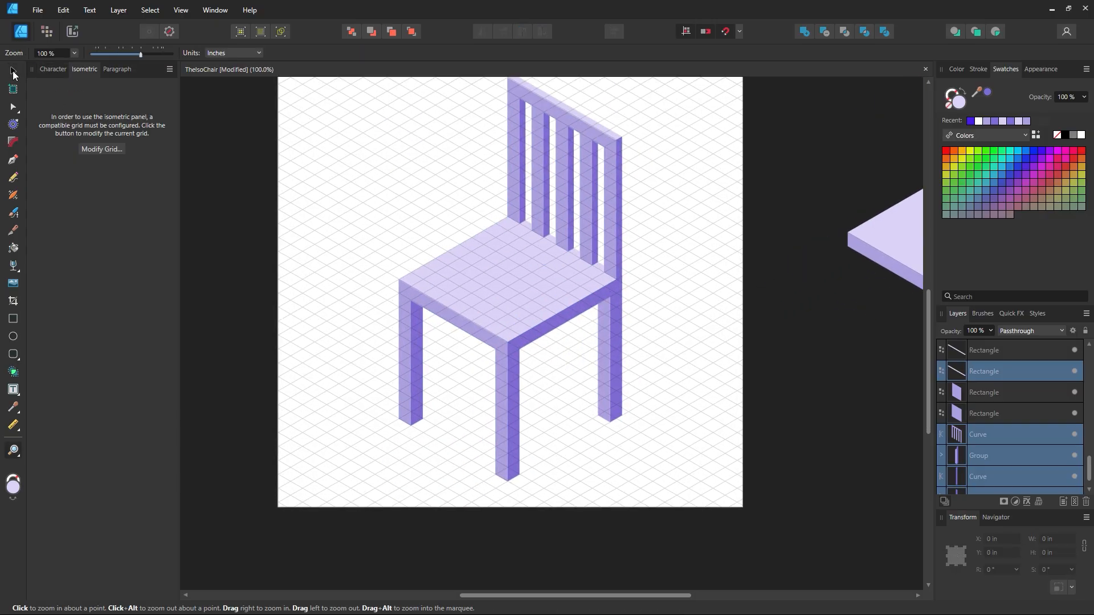
click(12, 70)
drag(517, 439, 493, 452)
click(698, 366)
- Set the isometric grid's divisions to 2
scroll(655, 371, up, 3)
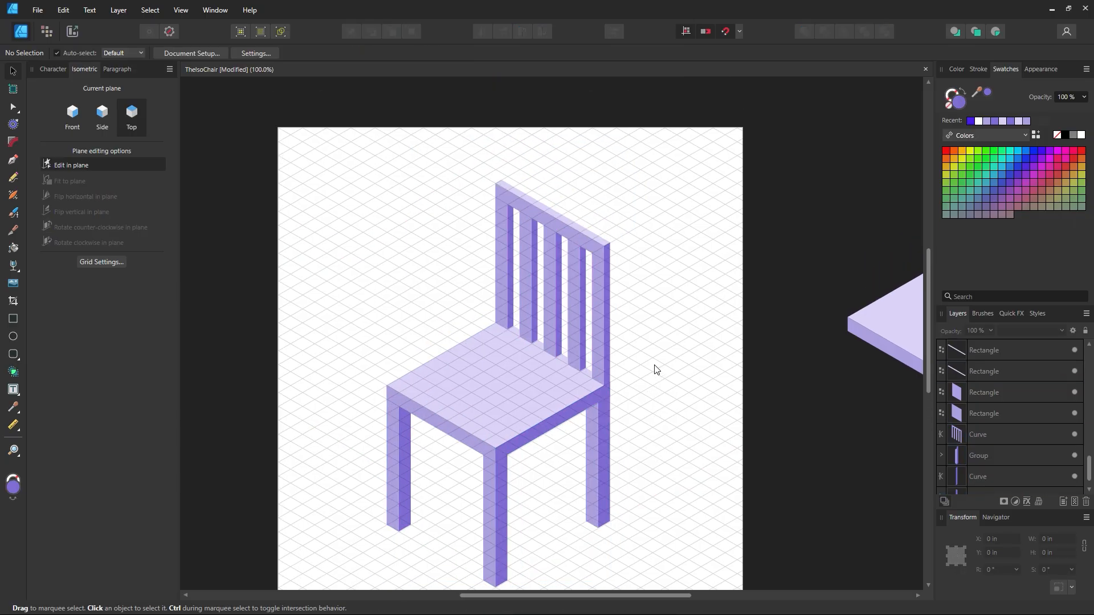
key(z)
click(578, 231)
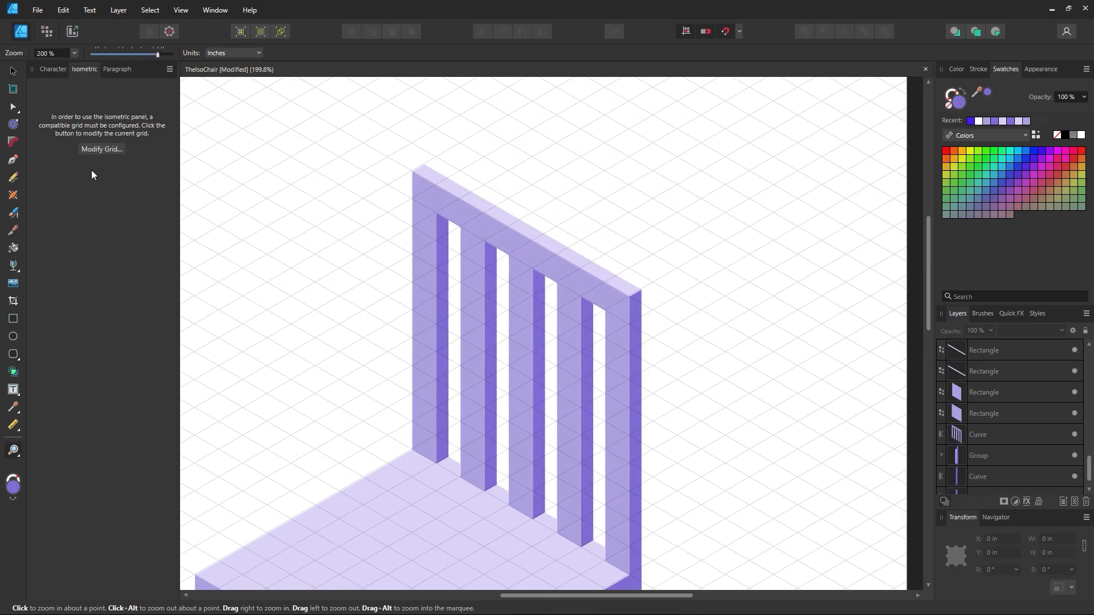
click(12, 72)
click(107, 263)
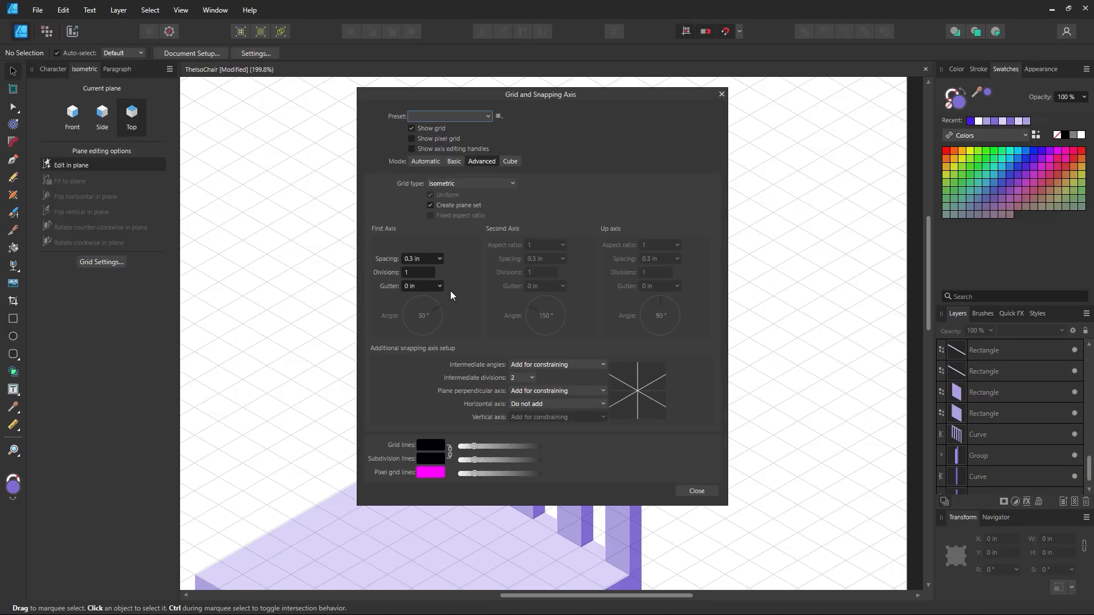
click(412, 272)
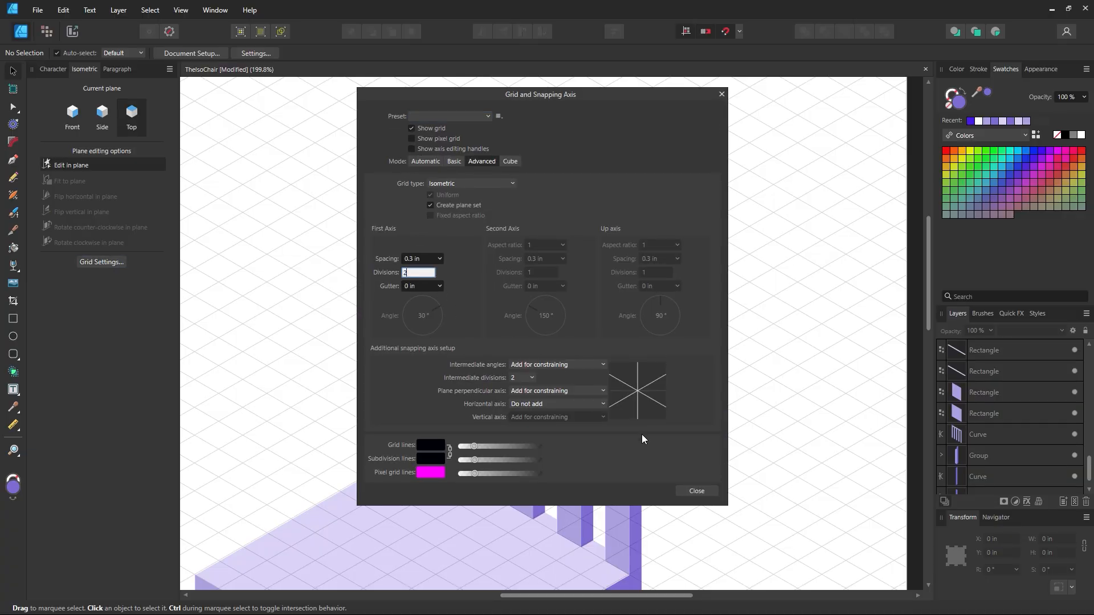
click(695, 491)
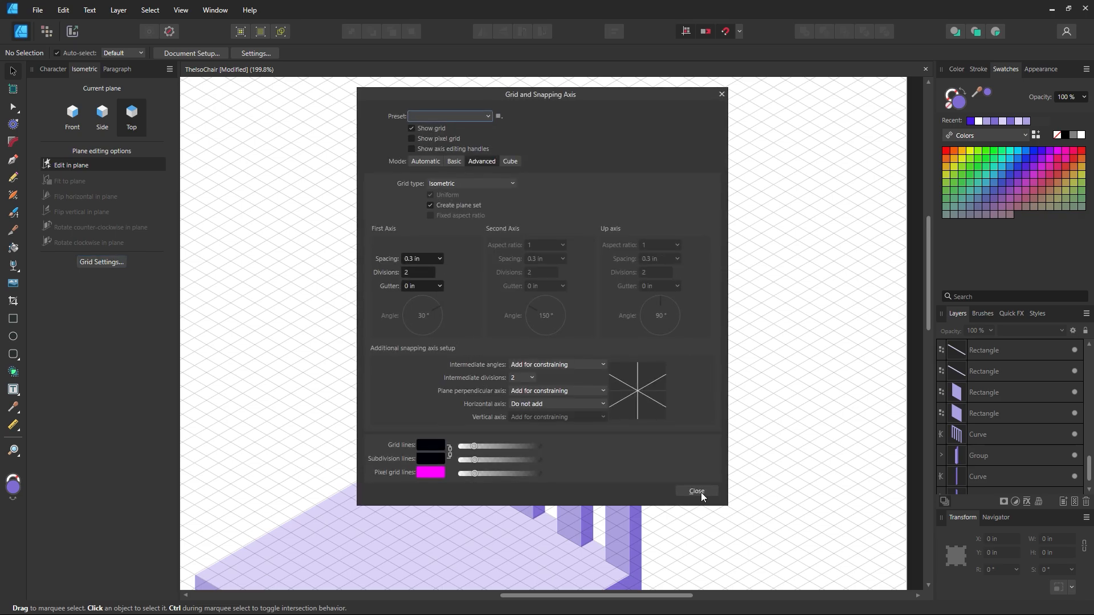
click(696, 489)
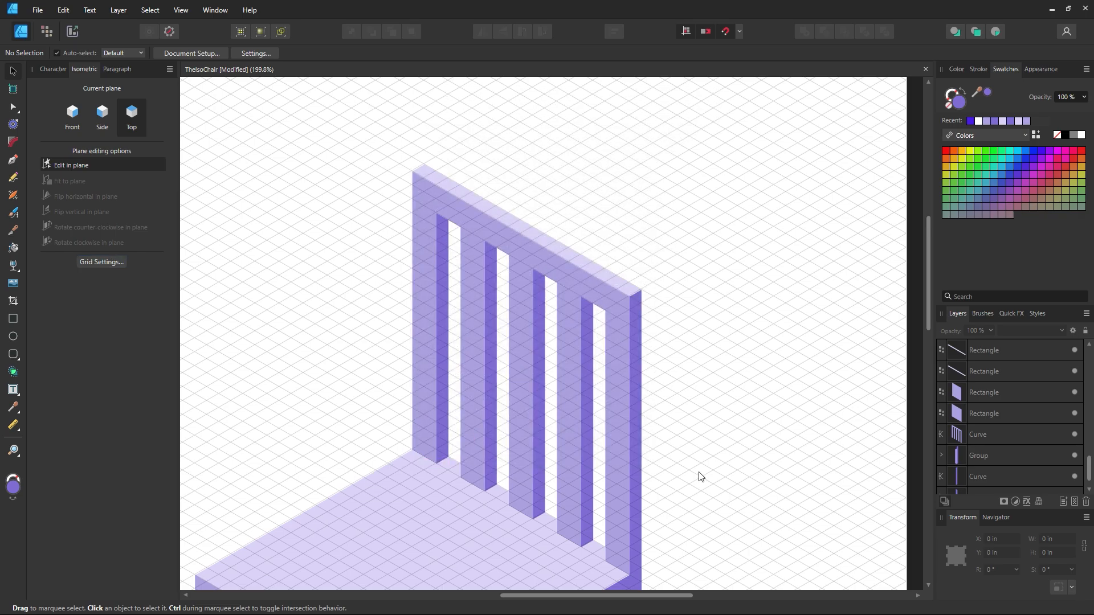
- Move the thin light face along the backrest's top straight up, to a Y position of 0.6 in
key(z)
alt+click(647, 394)
alt+click(647, 394)
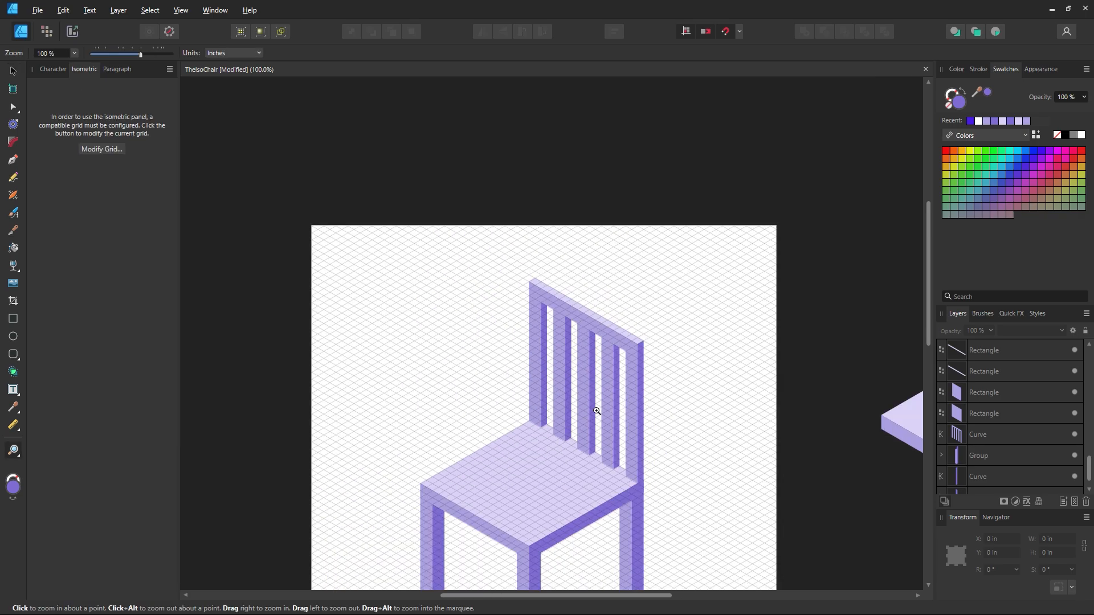
click(612, 399)
drag(613, 399, 550, 362)
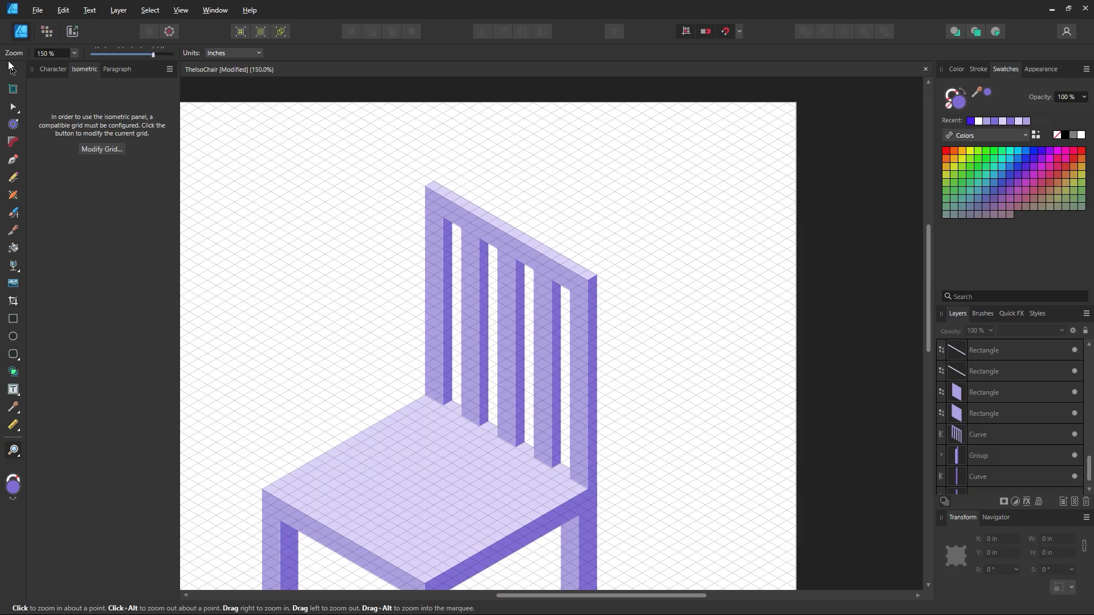
click(11, 68)
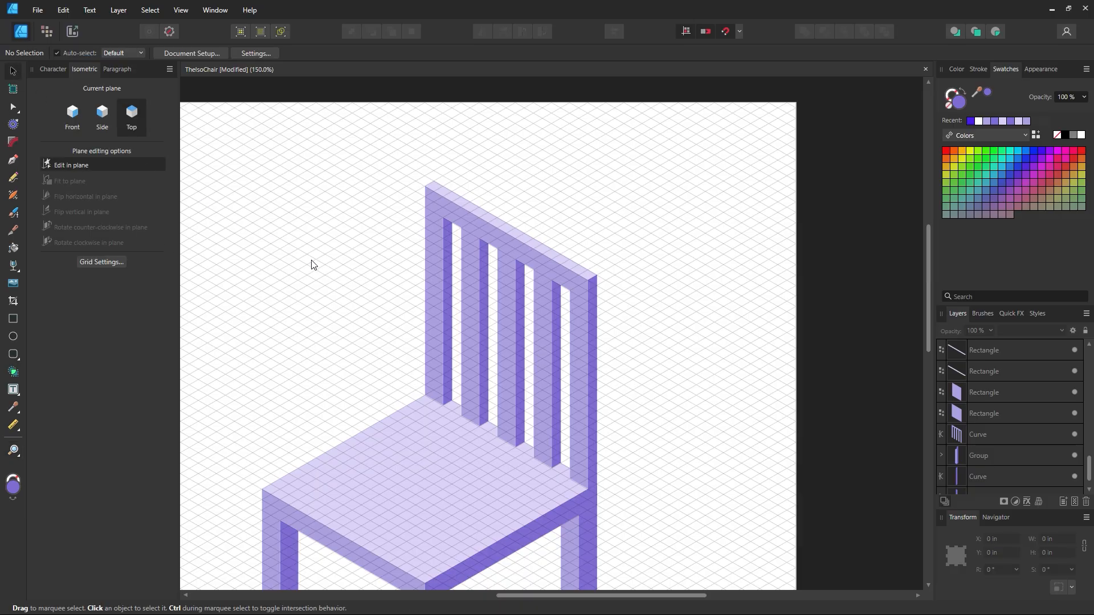
drag(545, 260, 647, 289)
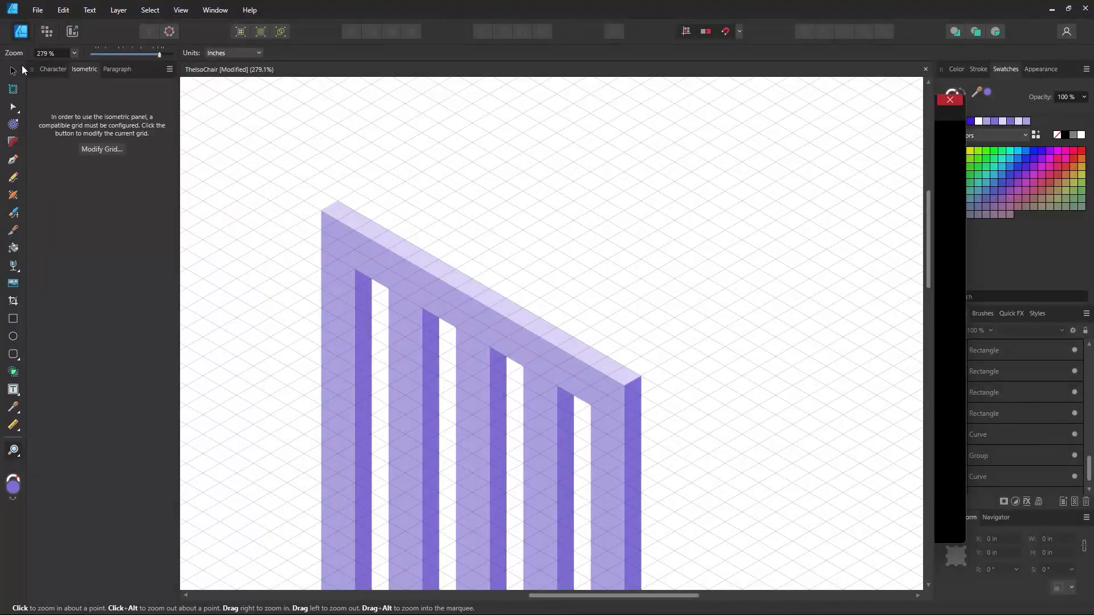
click(12, 70)
scroll(451, 271, up, 1)
drag(517, 345, 515, 269)
- Raise the upper nodes of the backrest's slatted front face, including the openings' tops, to meet the raised top face
key(z)
alt+click(541, 349)
alt+click(541, 348)
alt+click(542, 348)
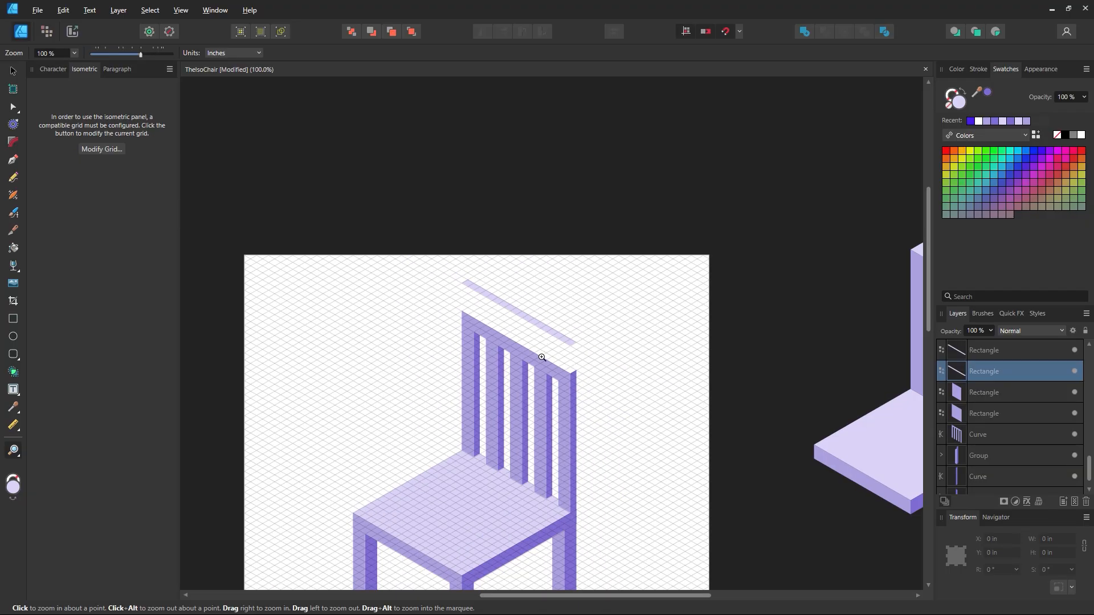
drag(530, 329, 626, 433)
drag(547, 293, 597, 385)
click(13, 71)
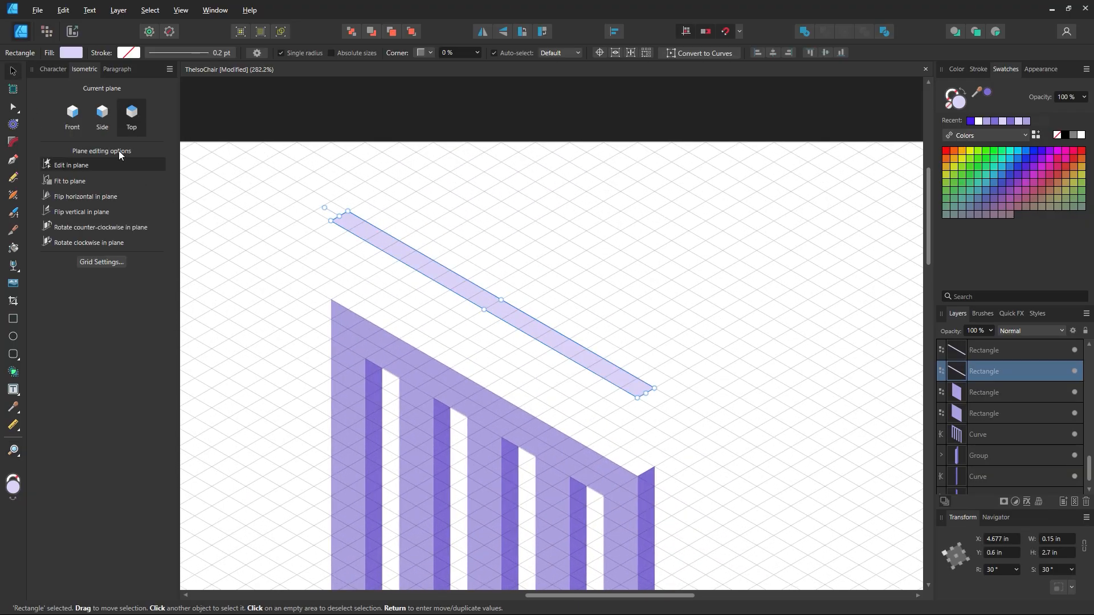
scroll(418, 344, down, 1)
click(471, 356)
scroll(488, 360, down, 2)
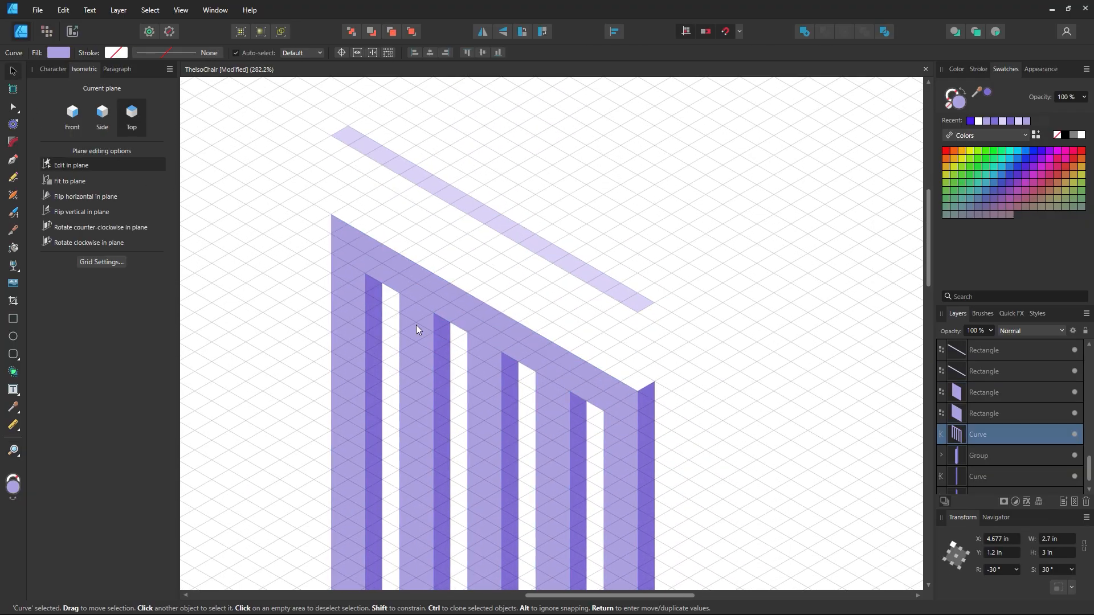
click(13, 107)
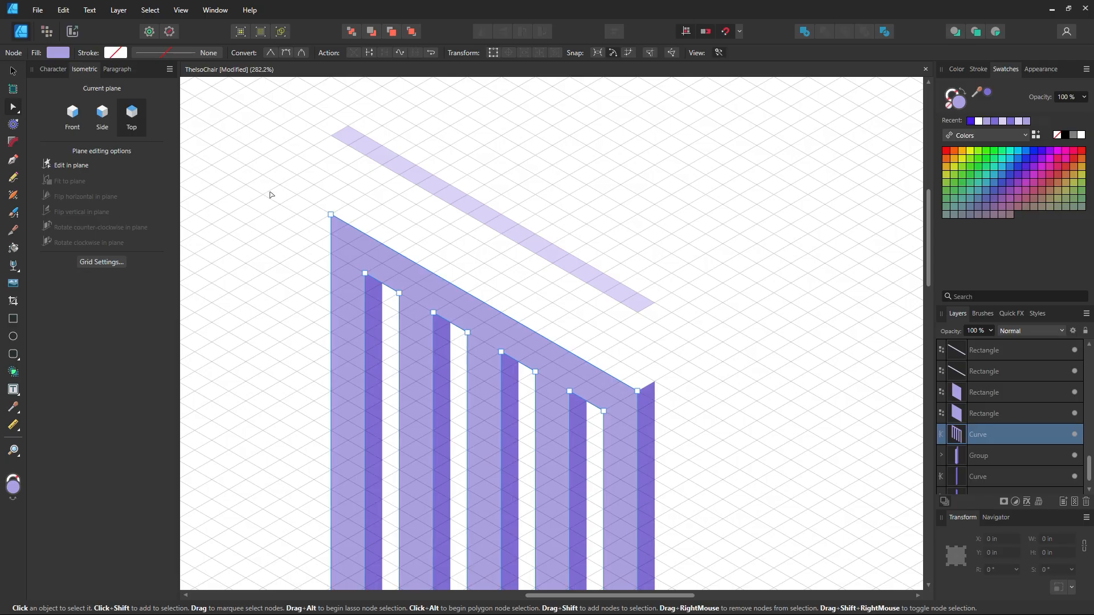
drag(321, 205, 641, 432)
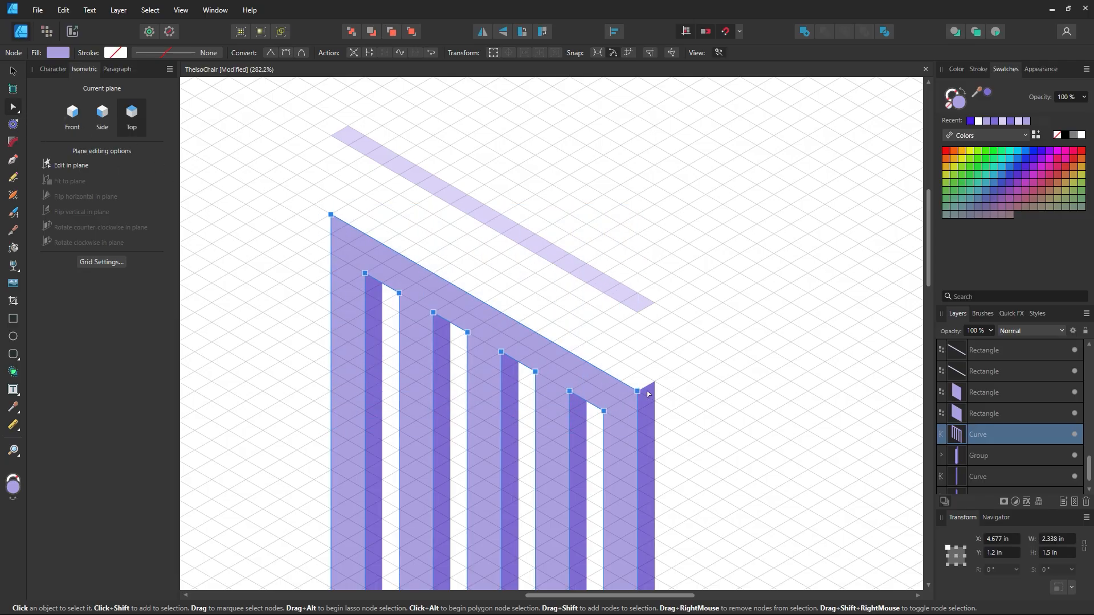
drag(637, 391, 639, 313)
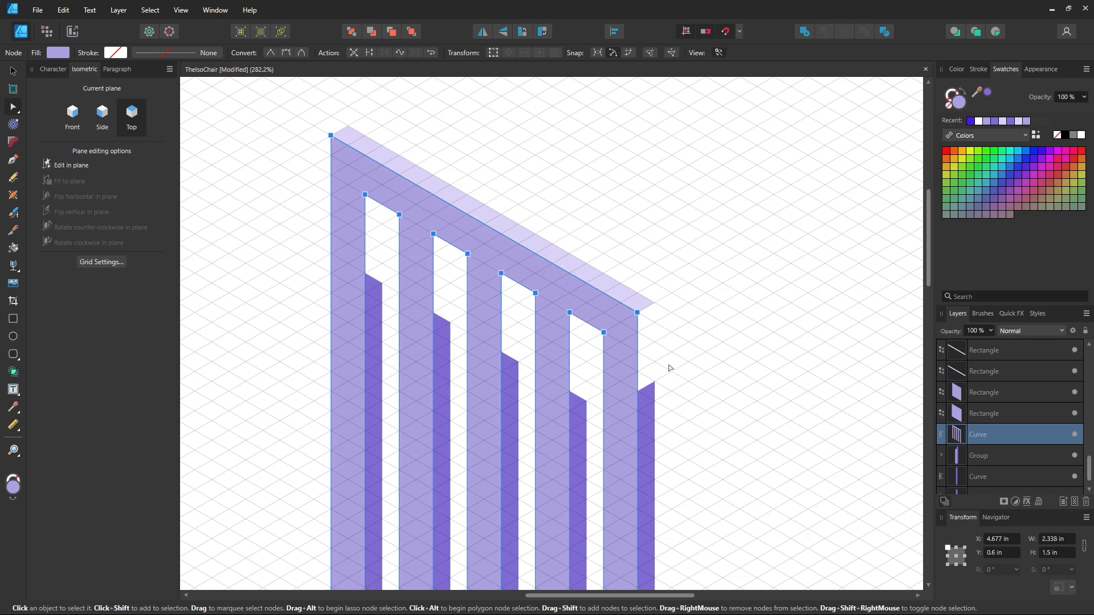
- Raise the two top nodes of the backrest's dark outer side face to meet the raised top face
click(649, 396)
drag(671, 365, 627, 400)
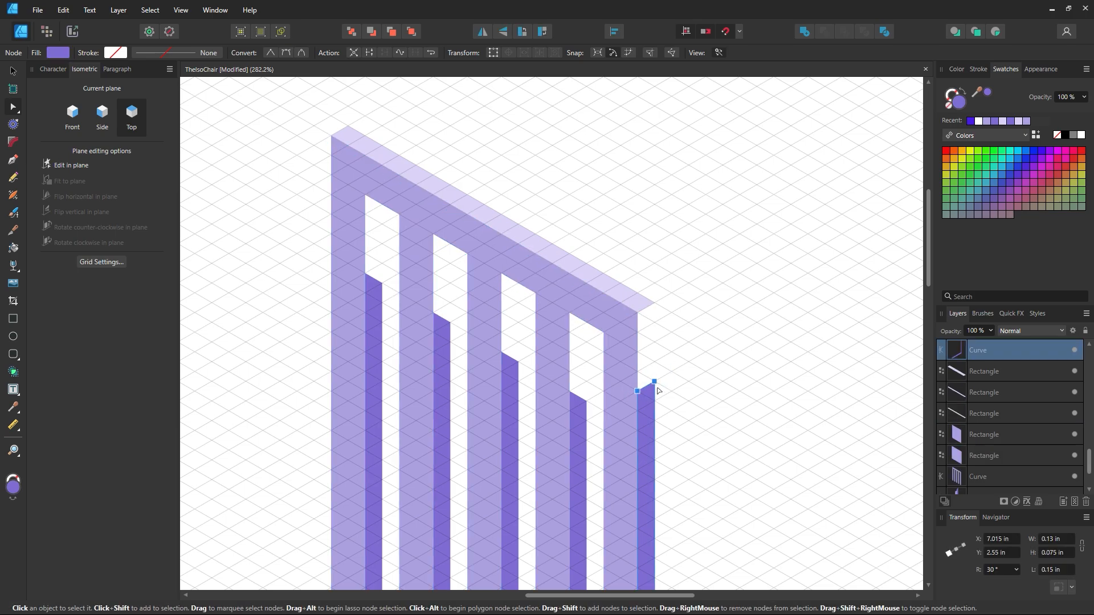
scroll(658, 386, down, 6)
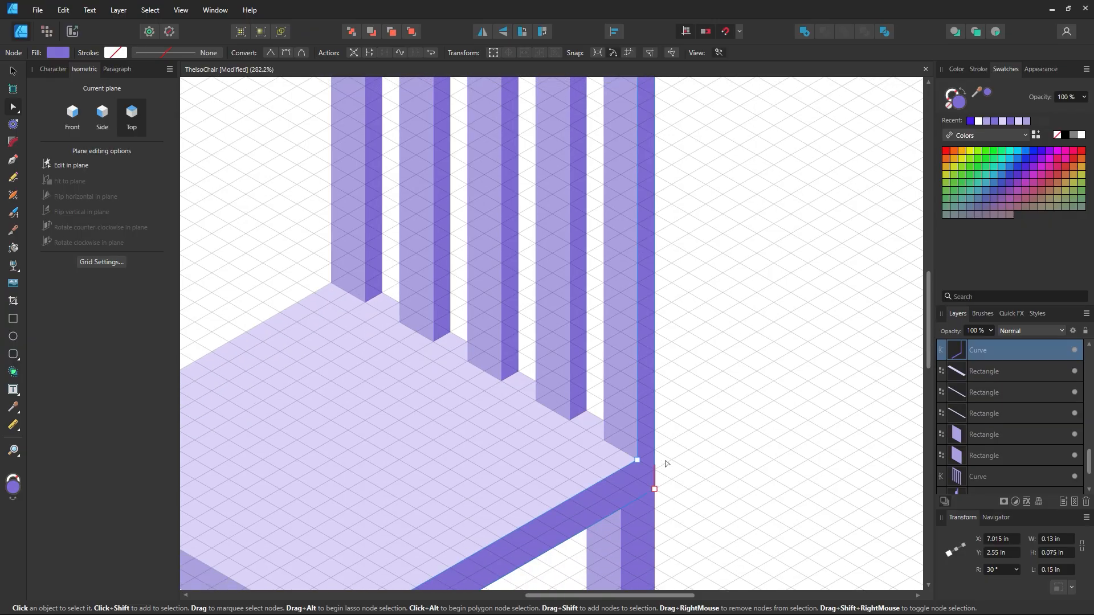
drag(929, 320, 930, 255)
drag(677, 288, 655, 234)
- Raise the top nodes of the four dark inner faces between the slats to the upper edges of their openings
click(579, 345)
scroll(583, 349, up, 2)
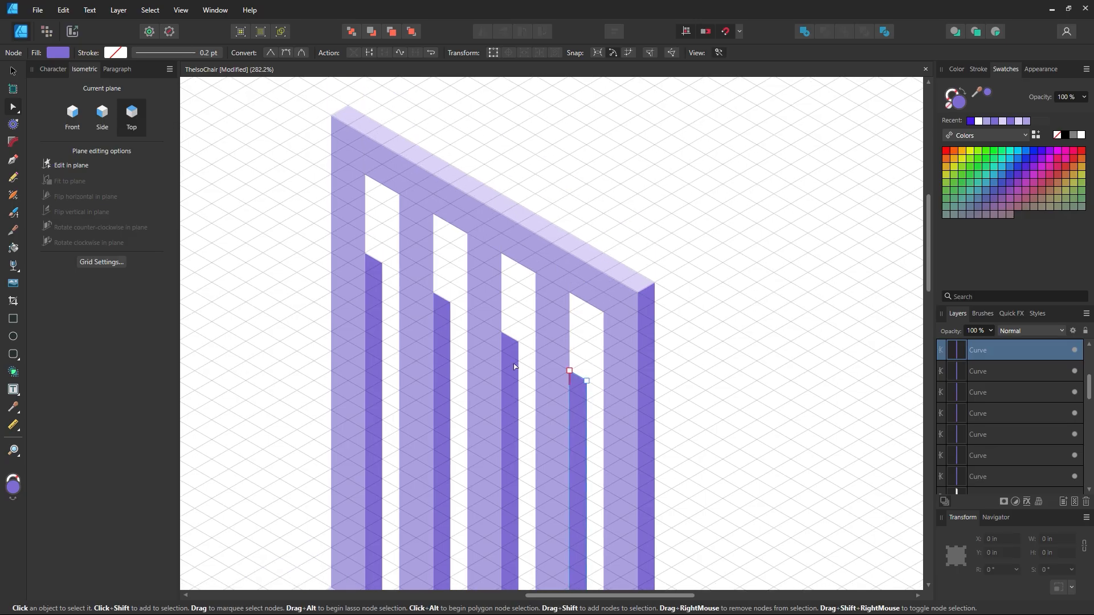
shift+click(517, 367)
shift+click(448, 345)
shift+click(378, 300)
drag(303, 209, 598, 432)
drag(591, 381, 596, 304)
click(596, 446)
- Set the isometric grid's divisions back to 1 and save the document
key(z)
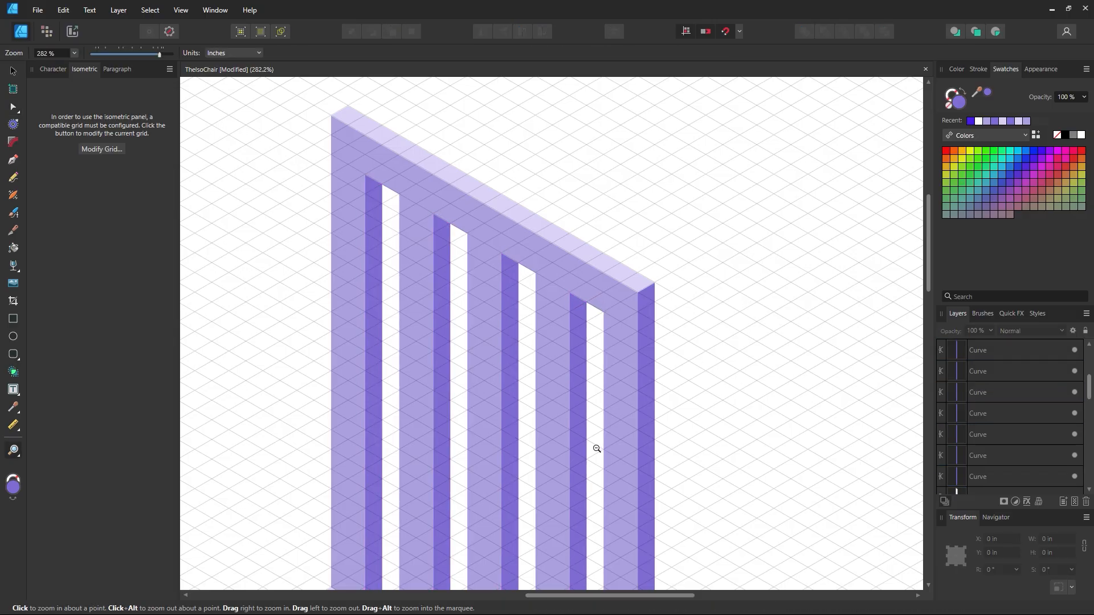
alt+click(596, 447)
alt+click(597, 448)
alt+click(596, 447)
drag(617, 530, 623, 323)
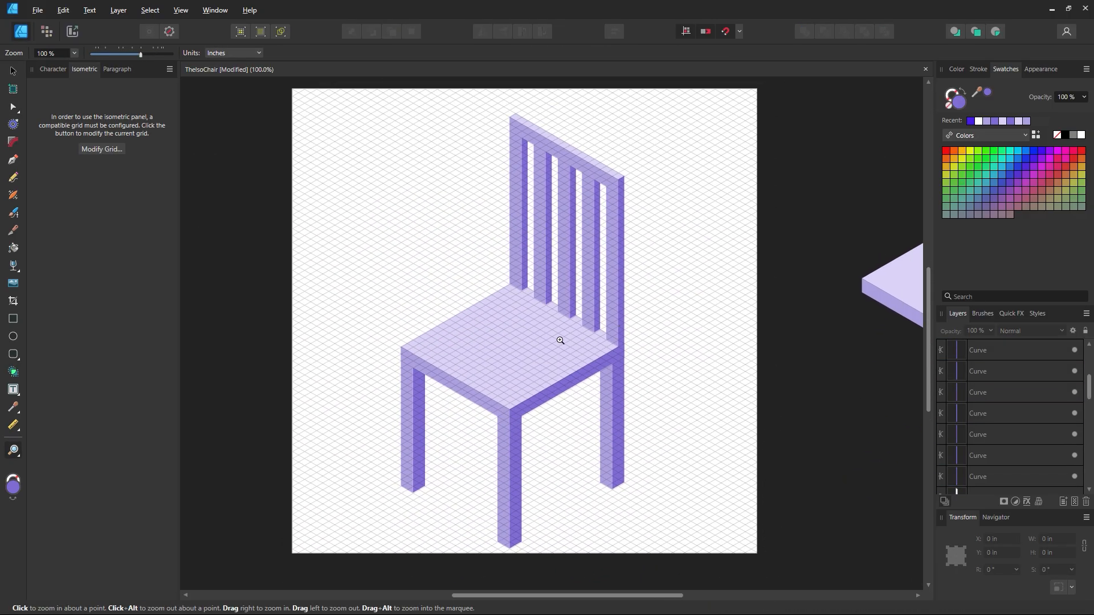
click(111, 150)
click(419, 273)
click(697, 492)
key(v)
key(ctrl+s)
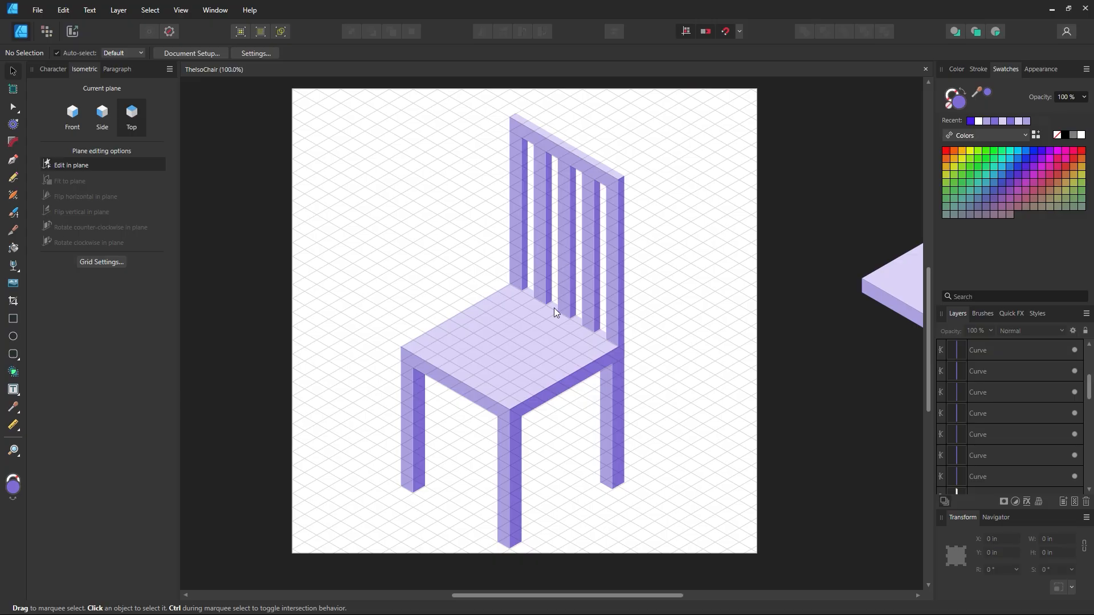
- Select all the chair's shapes and give them an outline with a stroke width of 2 pt
drag(669, 105, 349, 571)
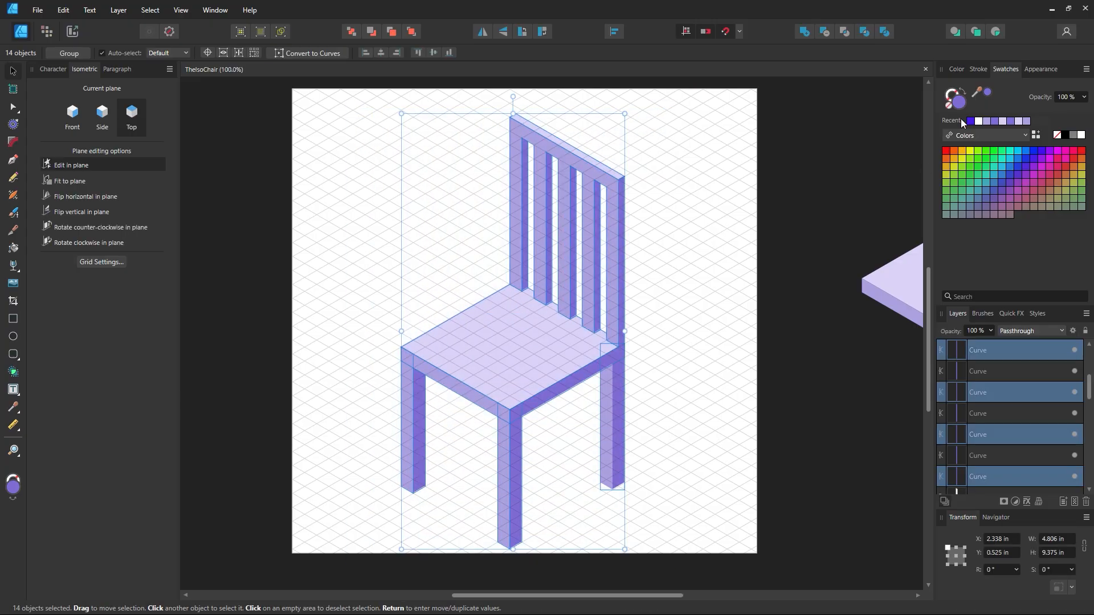
click(978, 70)
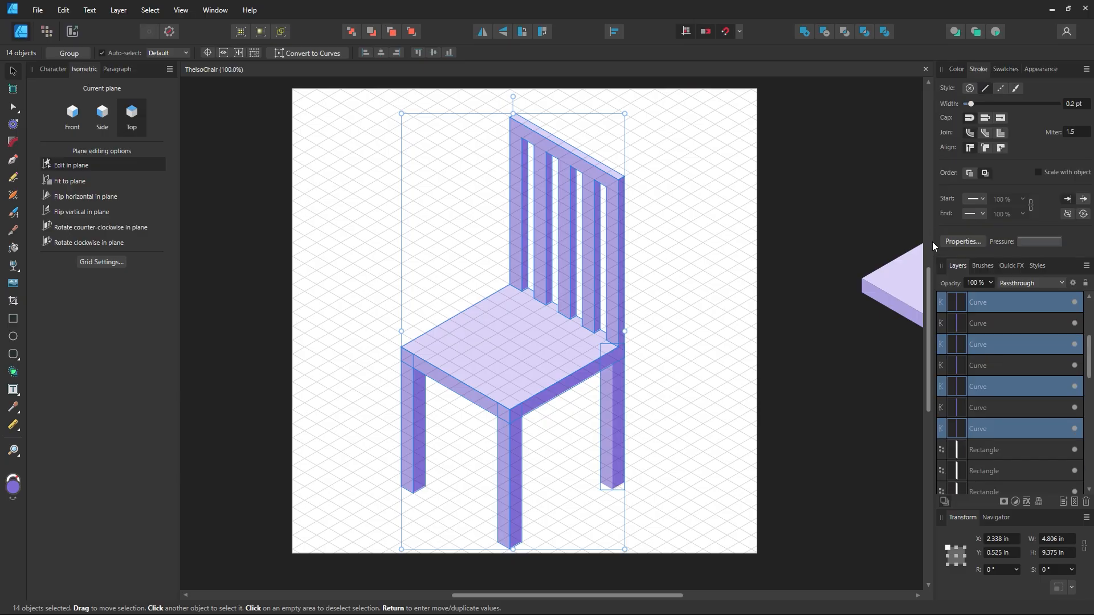
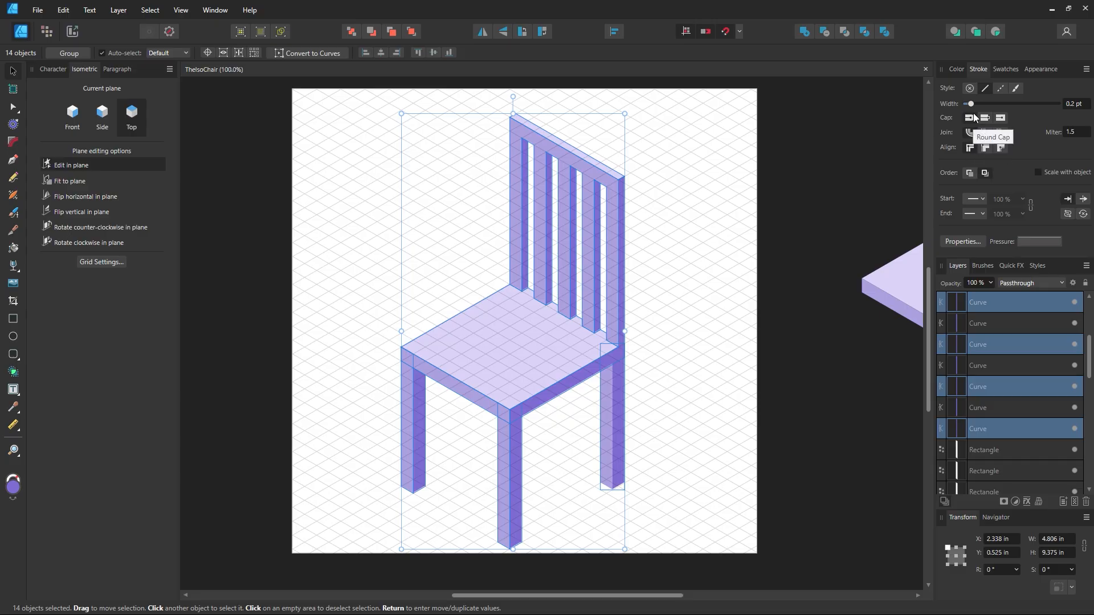
drag(973, 104, 987, 108)
click(1083, 105)
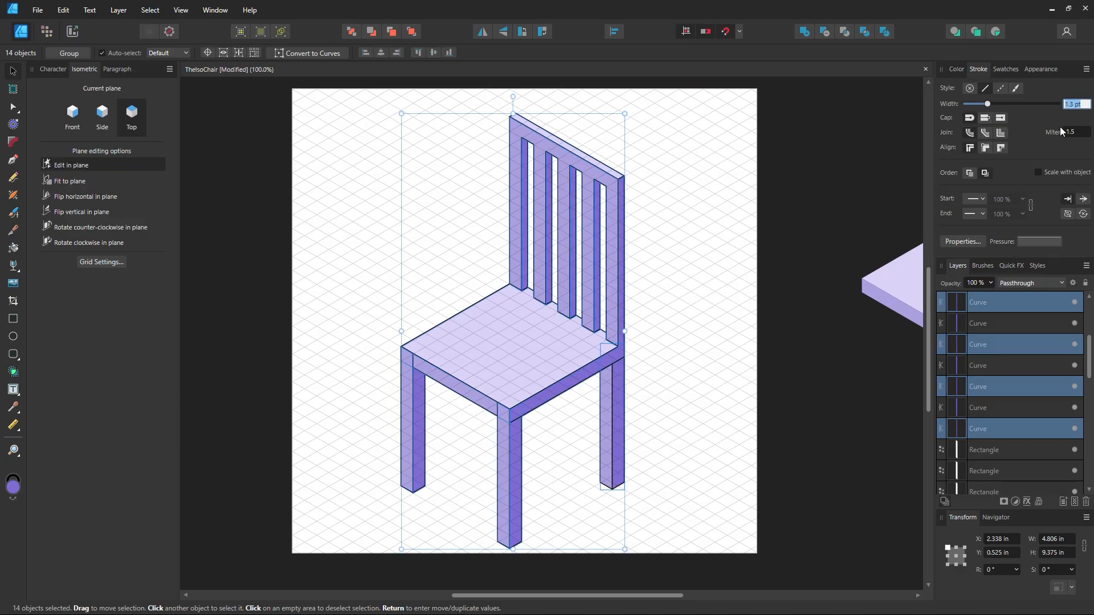
text(2)
key(Return)
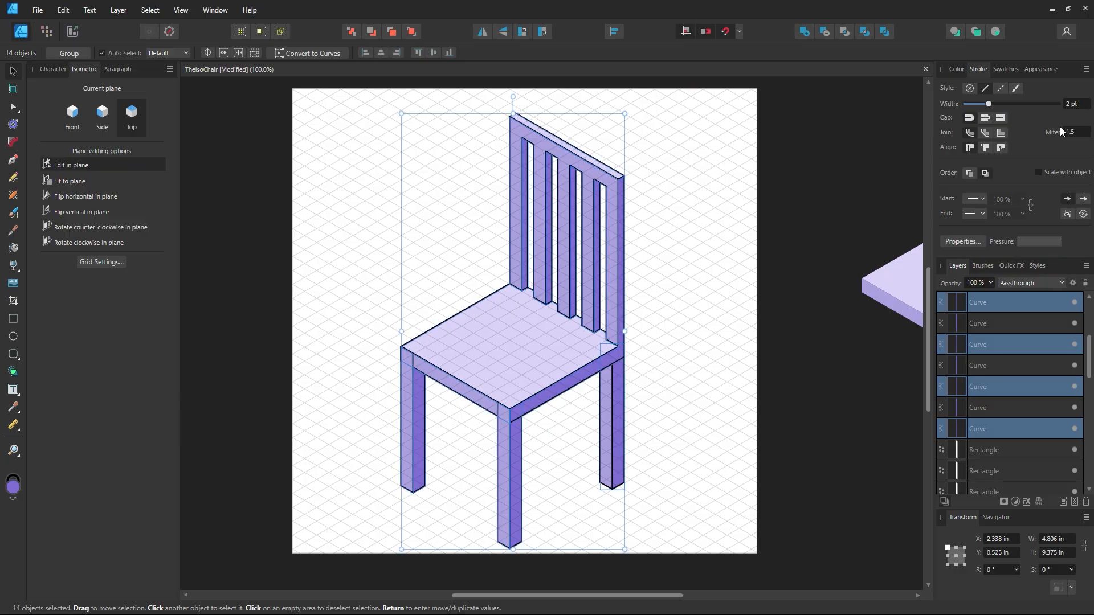
- Merge the light faces of the left leg and the front leg with the seat's light front edge into one shape
click(715, 457)
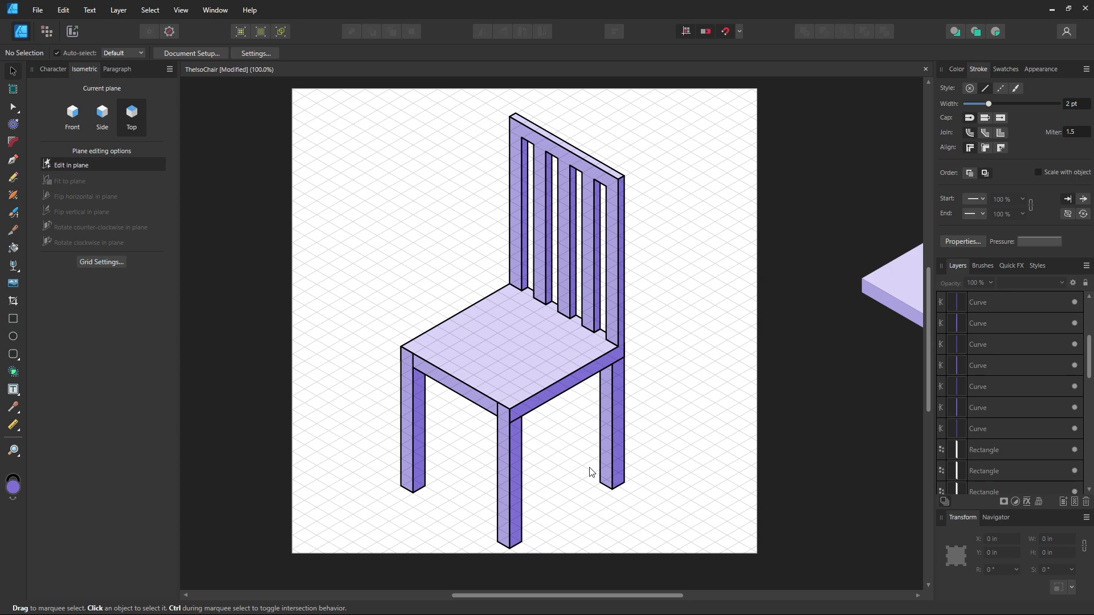
click(423, 370)
shift+click(409, 381)
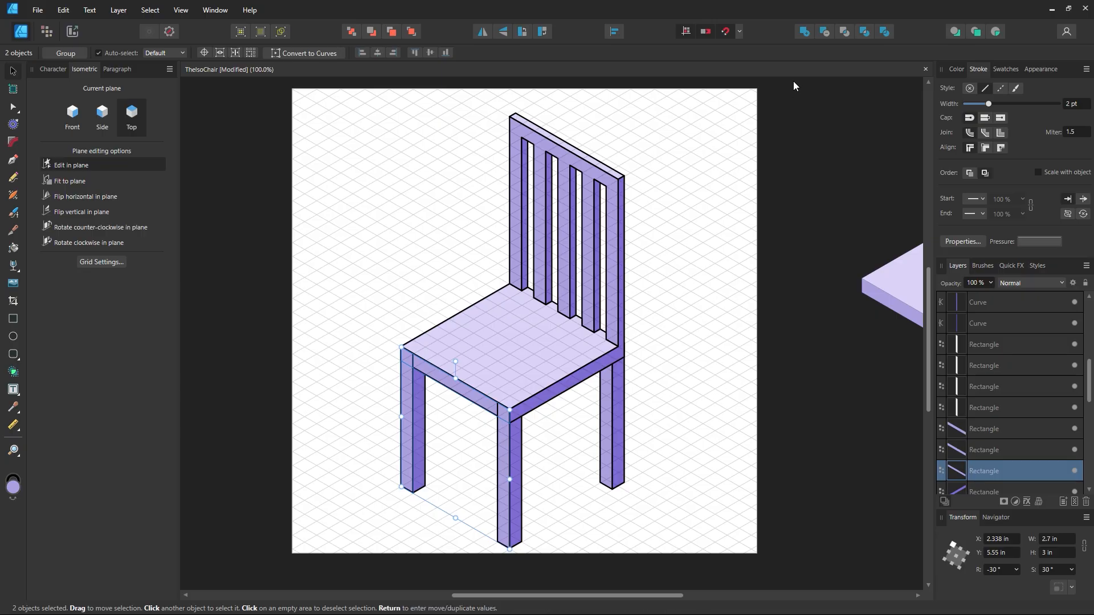
click(801, 34)
click(727, 427)
click(501, 462)
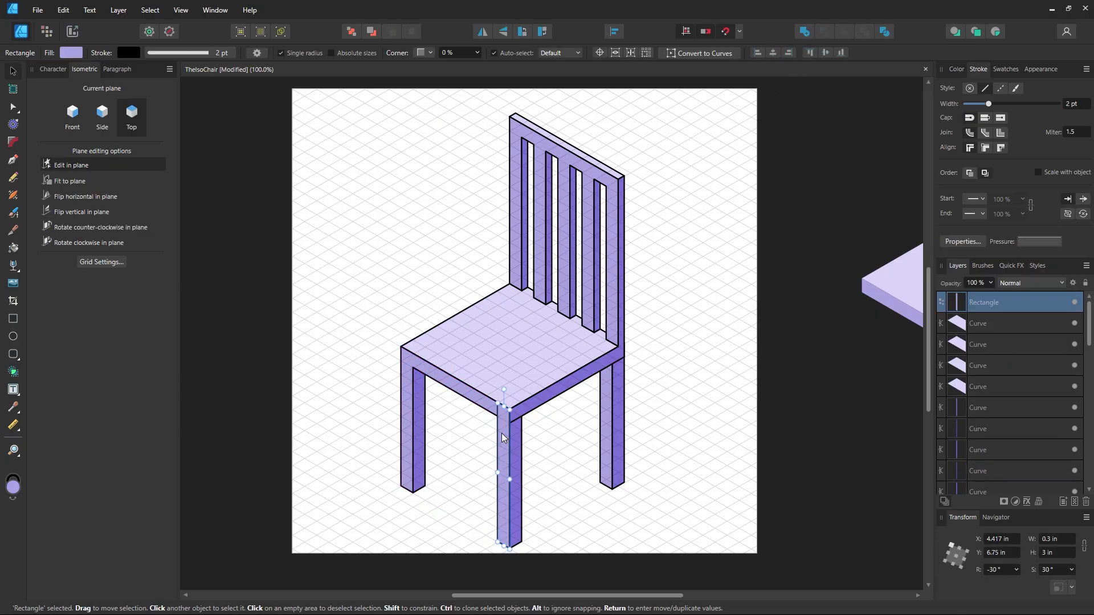
shift+click(486, 402)
click(808, 32)
click(772, 345)
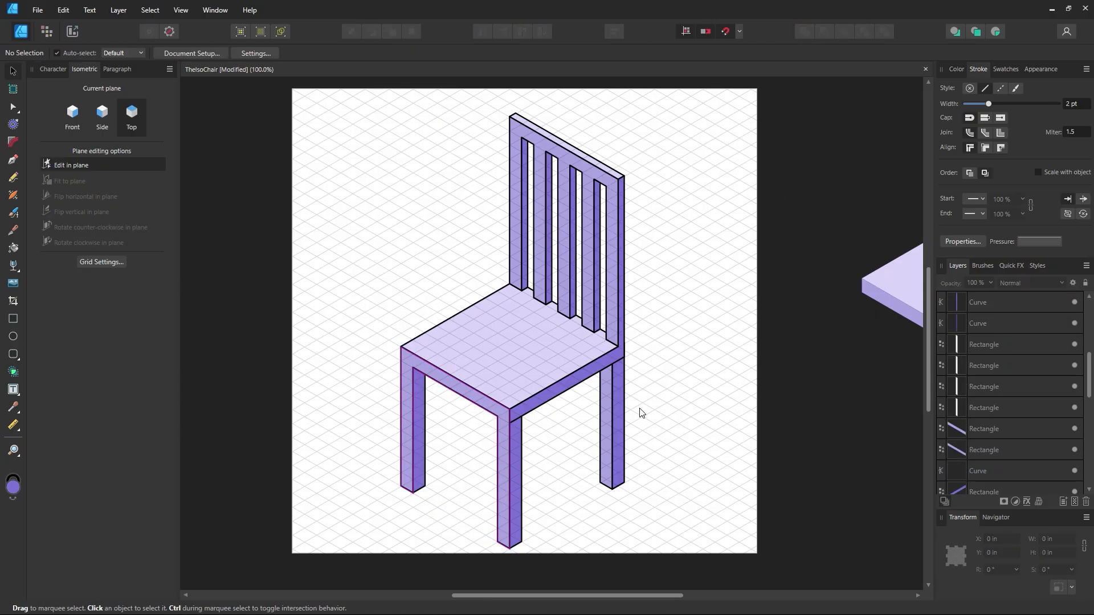
- Merge the rear leg's dark face with the dark side face of the seat and backrest into one shape
click(621, 358)
shift+click(619, 385)
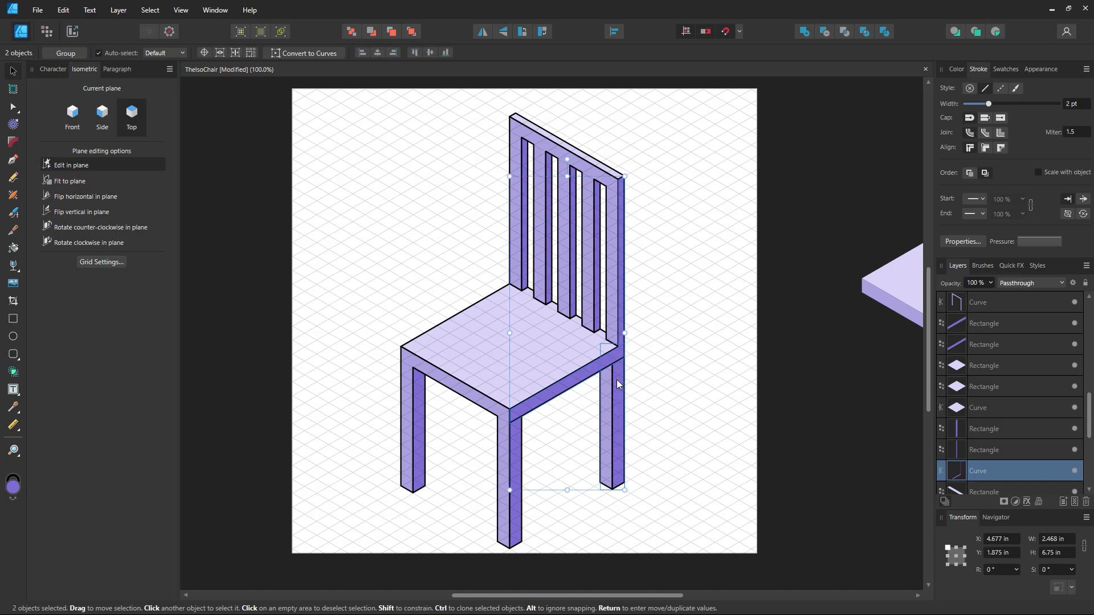
click(808, 33)
click(744, 286)
click(606, 411)
shift+click(618, 411)
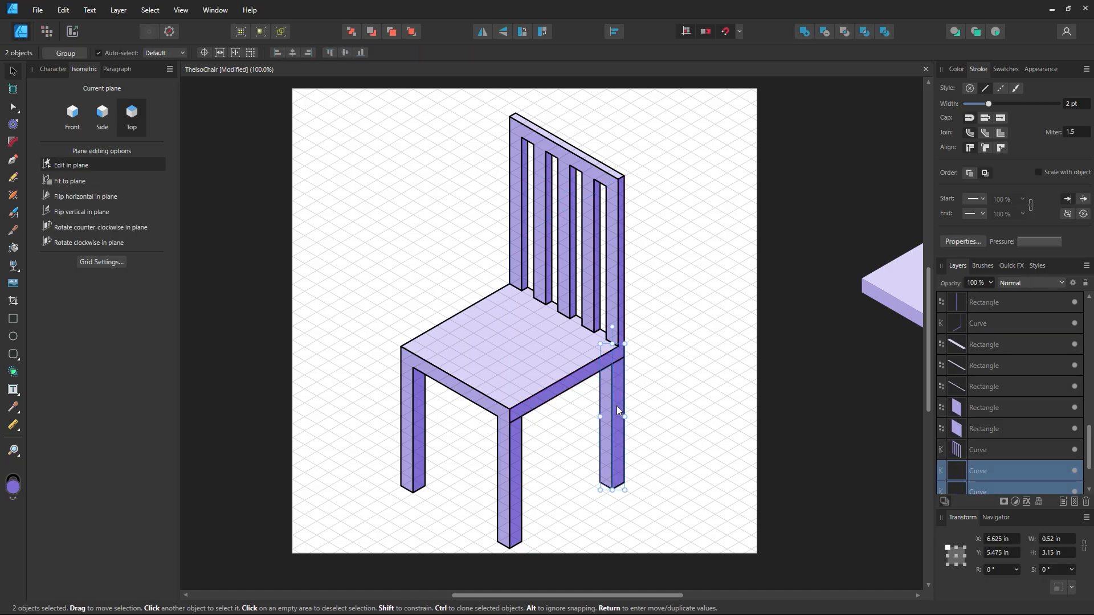
click(622, 416)
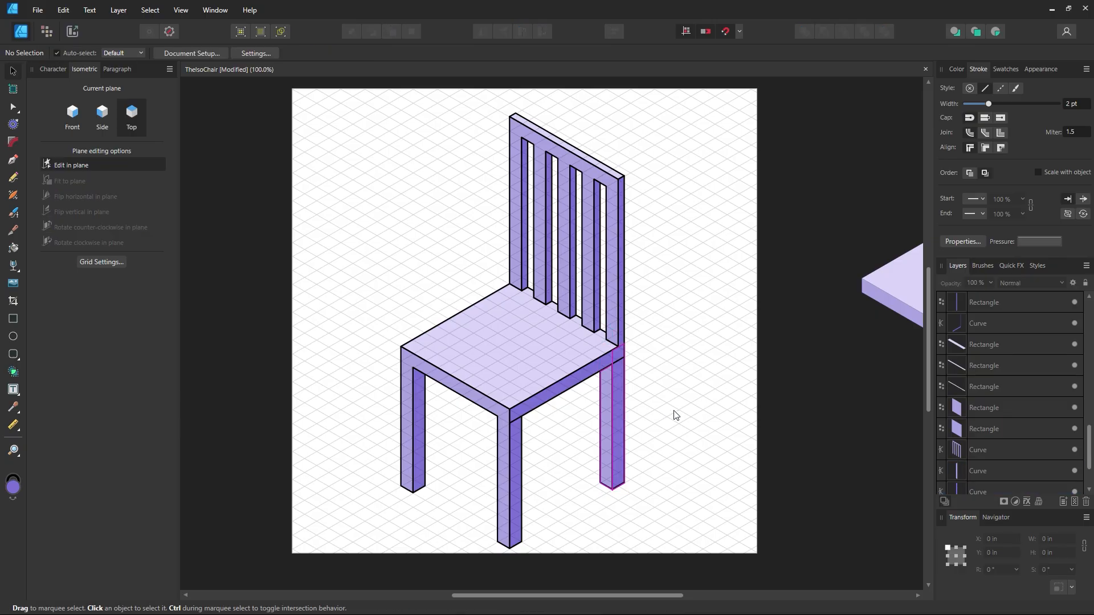
drag(623, 414, 726, 428)
key(ctrl+z)
click(709, 413)
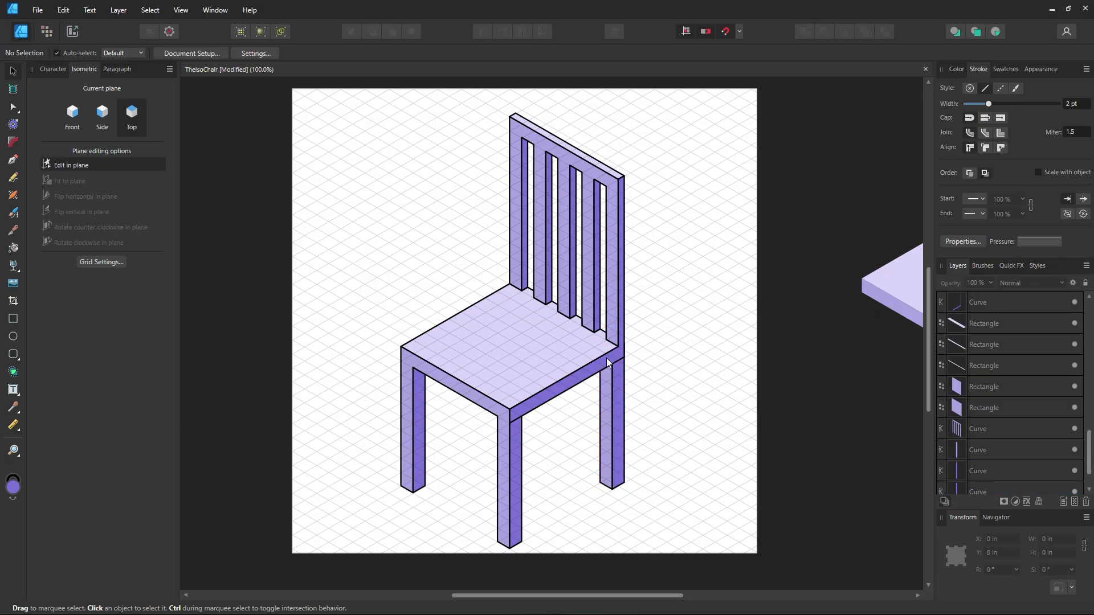
click(605, 359)
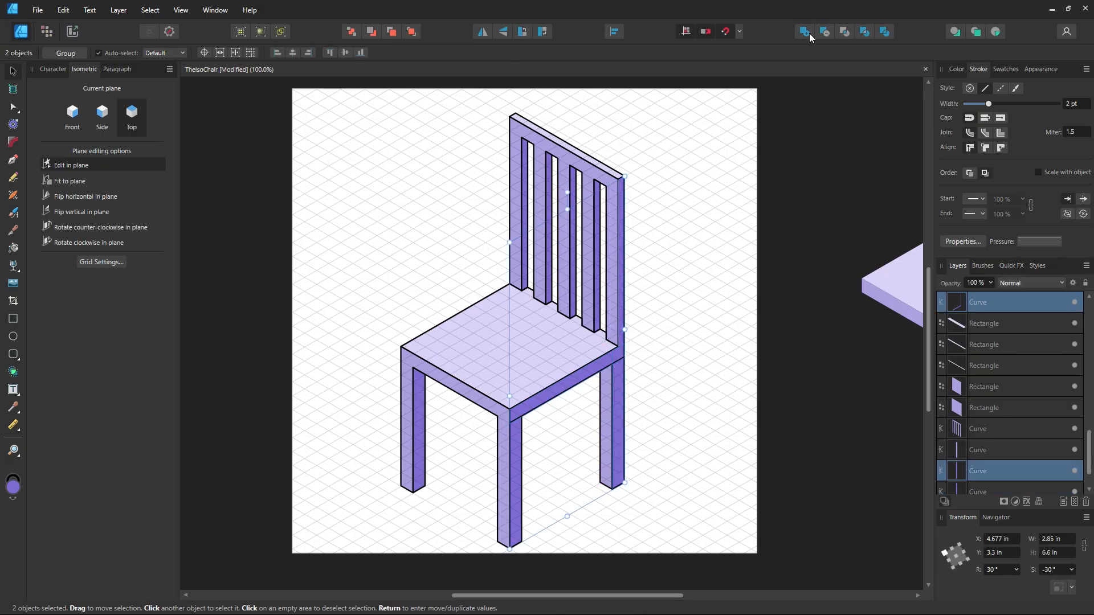
click(709, 319)
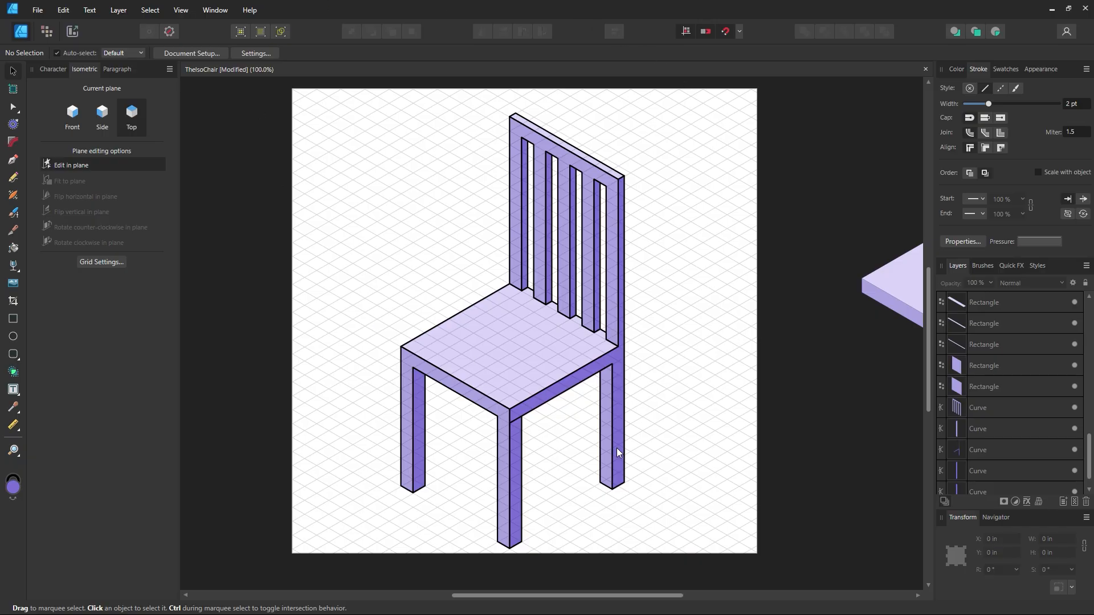
- Select all the chair's shapes and set their stroke colour to dark violet, hex 2A1A5C
drag(688, 104, 347, 562)
click(1003, 69)
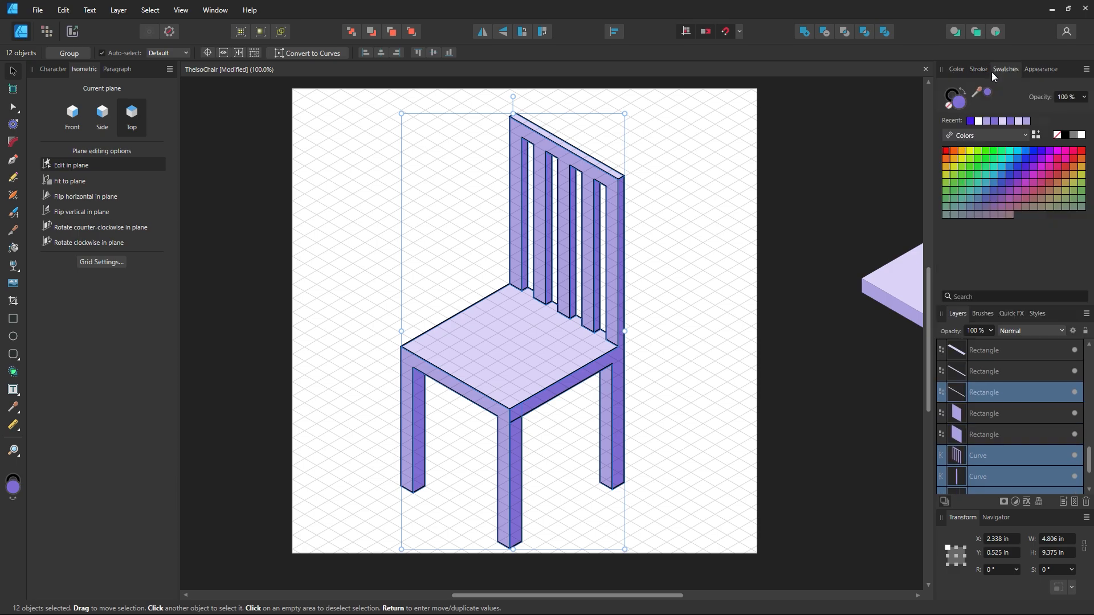
double_click(951, 95)
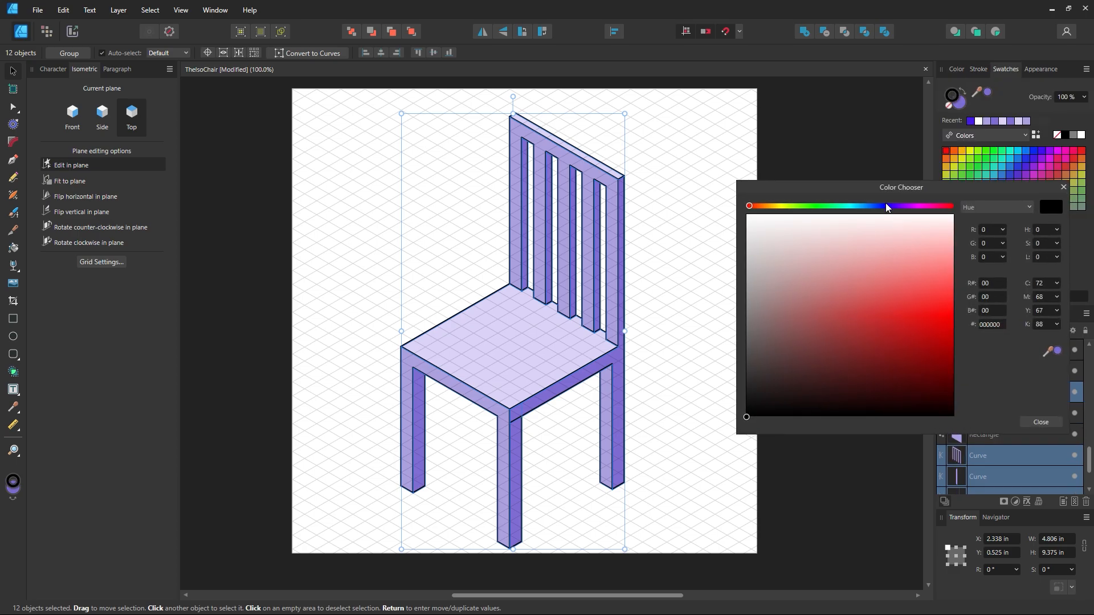
click(1037, 421)
click(972, 122)
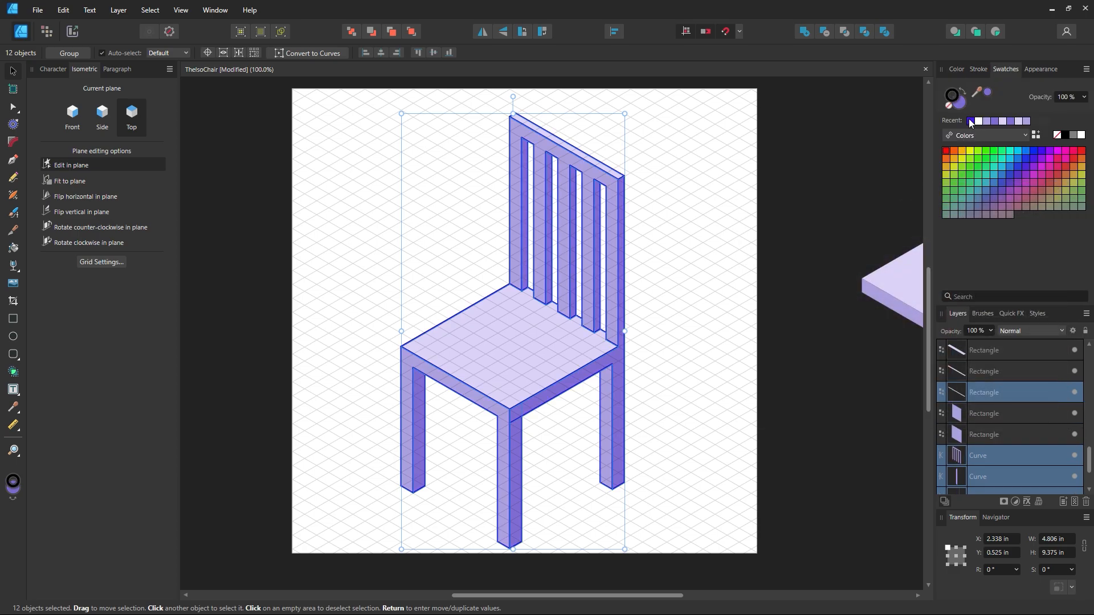
double_click(951, 90)
mouse_move(898, 288)
mouse_down()
mouse_move(890, 378)
mouse_move(899, 380)
mouse_move(864, 365)
mouse_move(862, 352)
mouse_move(847, 371)
mouse_move(862, 370)
mouse_up()
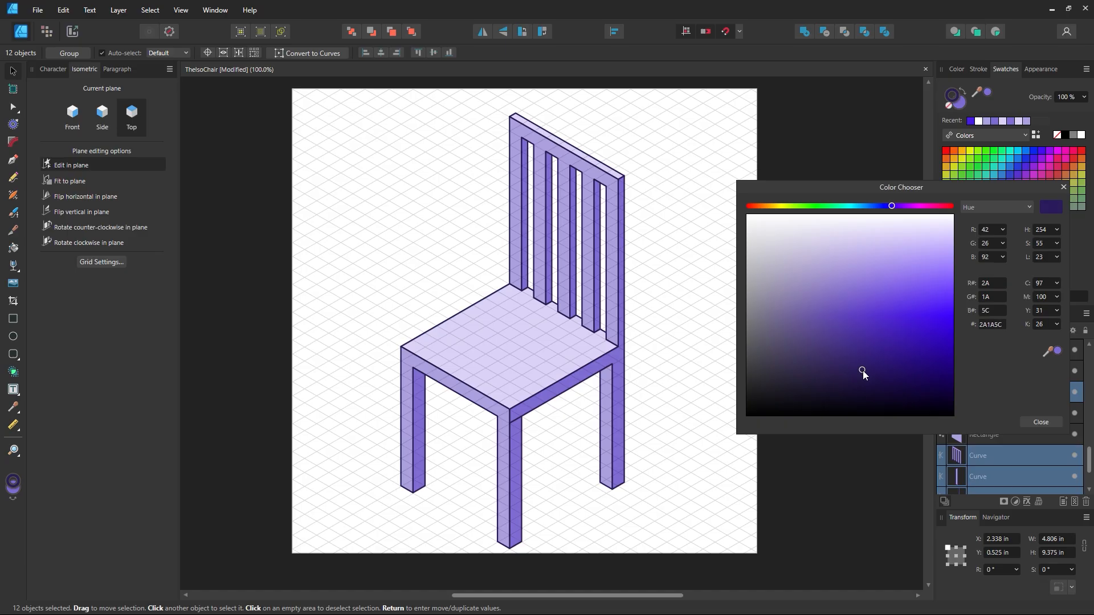
click(1034, 422)
- Set the stroke width of the chair's shapes to 3 pt and deselect them
click(979, 69)
click(1077, 105)
text(3)
key(Return)
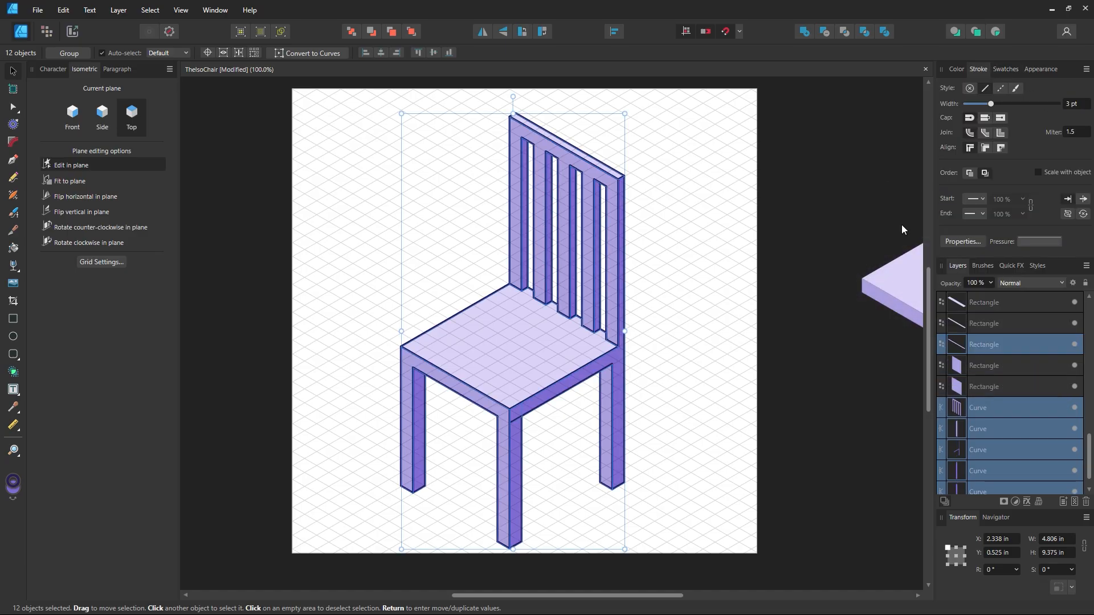
click(745, 292)
- Merge the front leg's dark face with the chair's dark side shape
click(518, 447)
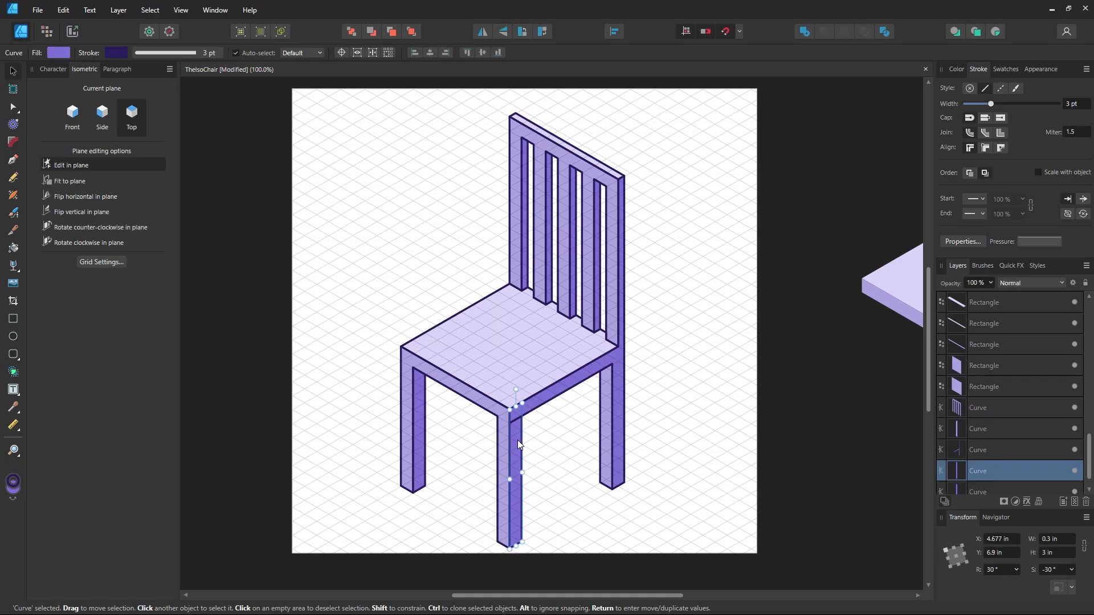
shift+click(512, 467)
key(Delete)
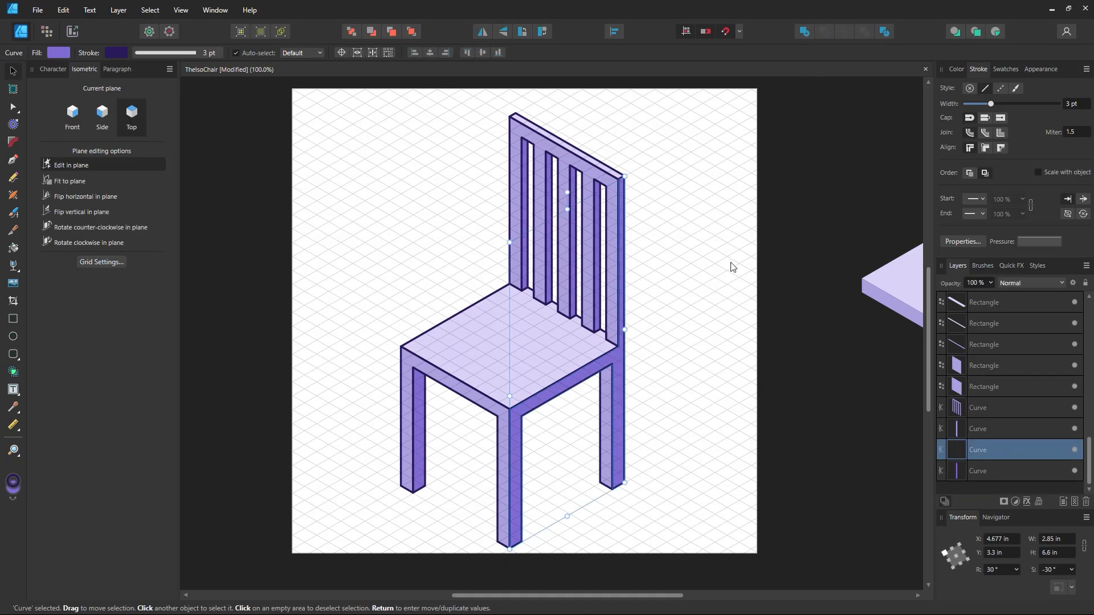
- Examine the outlined chair at different magnifications and save the document
key(z)
alt+click(592, 305)
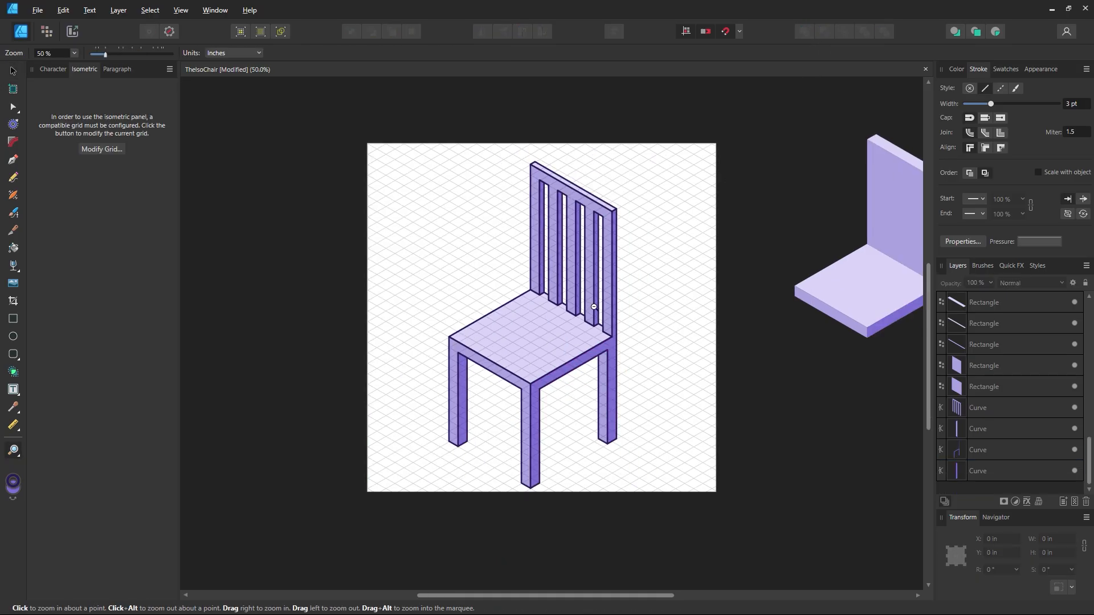
click(591, 303)
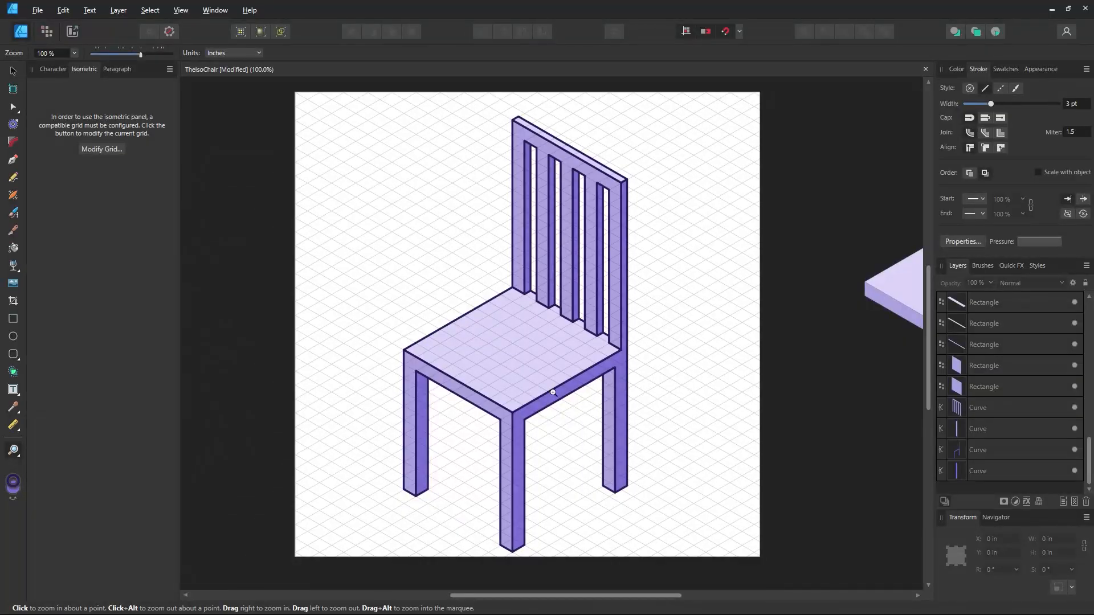
click(12, 72)
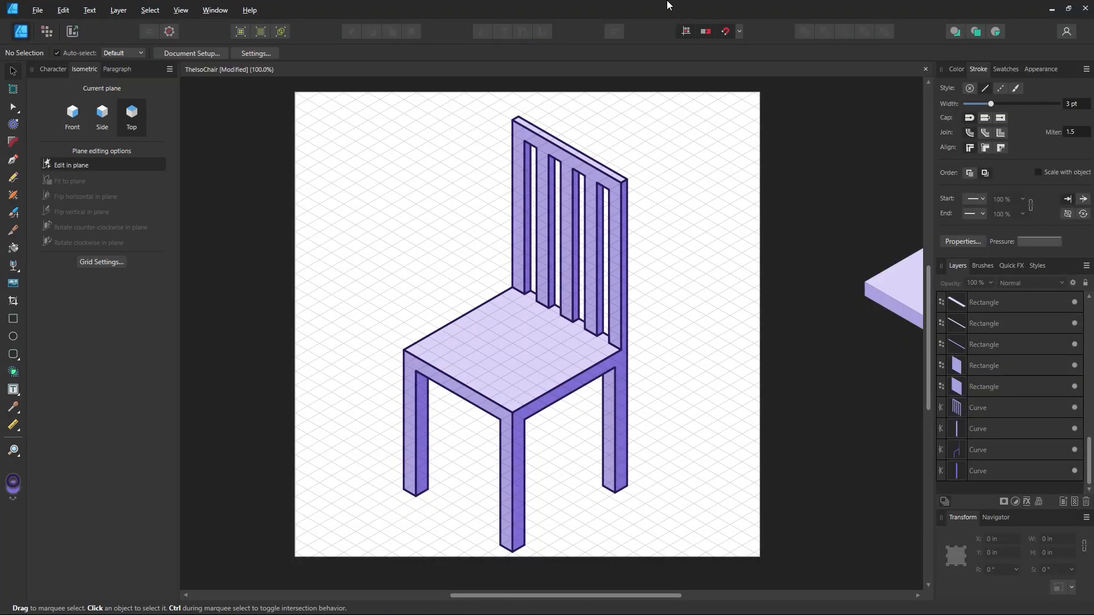
key(z)
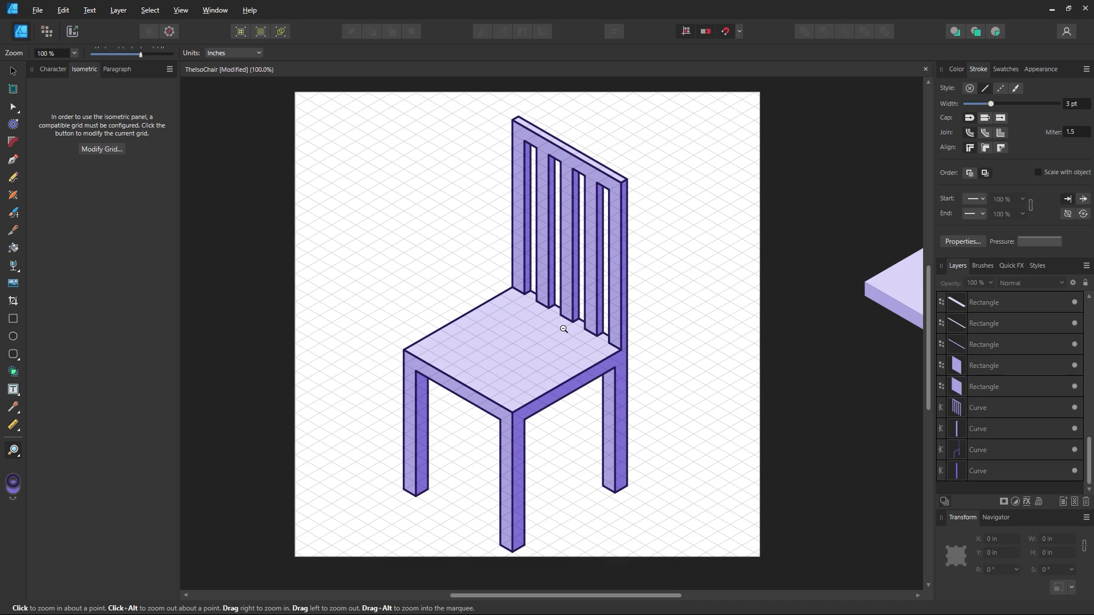
alt+click(563, 329)
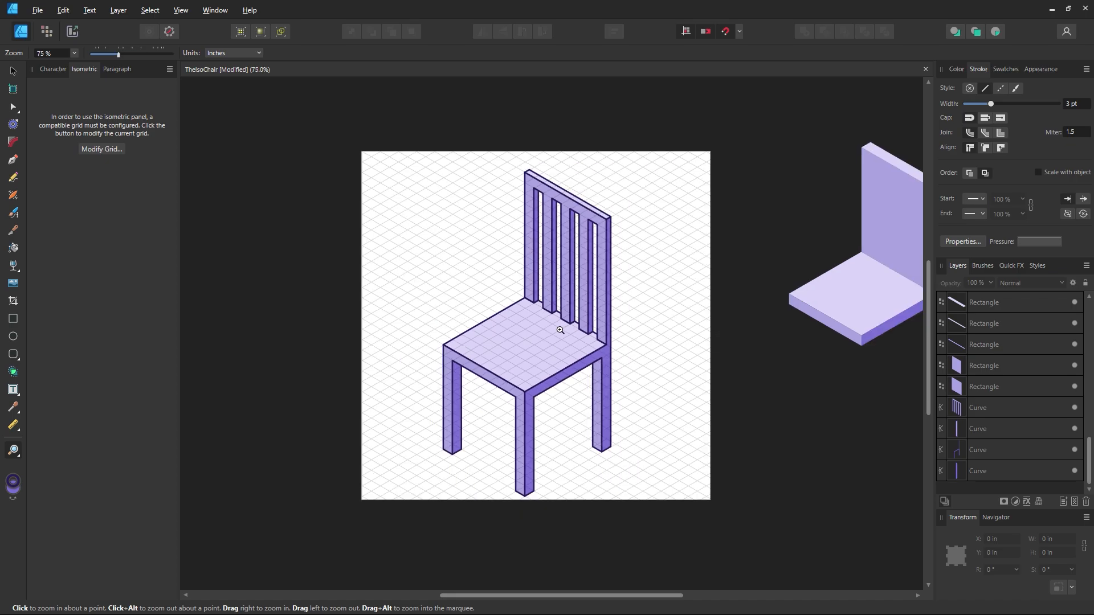
drag(544, 337, 566, 348)
key(v)
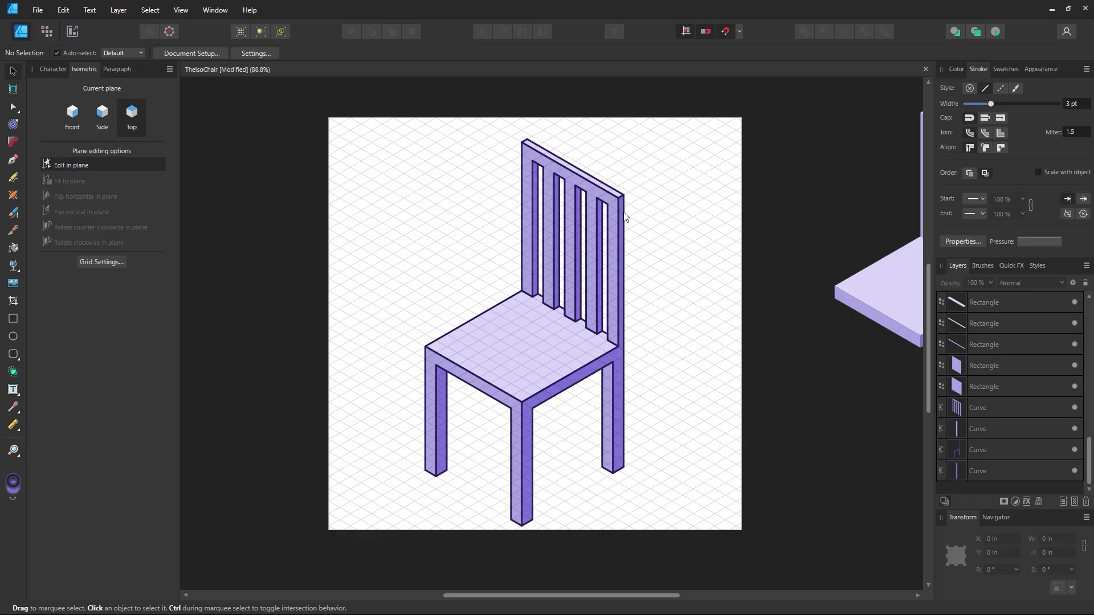
key(z)
key(ctrl+1)
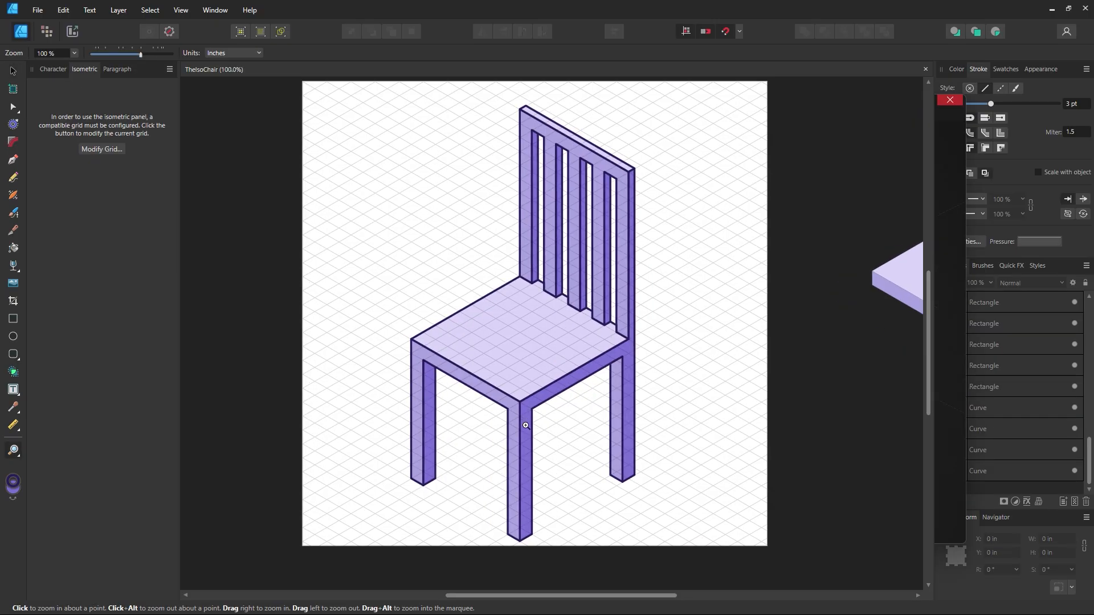
- Draw a rectangle of about 0.3 by 0.9 in in the top plane, extending from the base of the left leg's dark face
scroll(531, 437, down, 2)
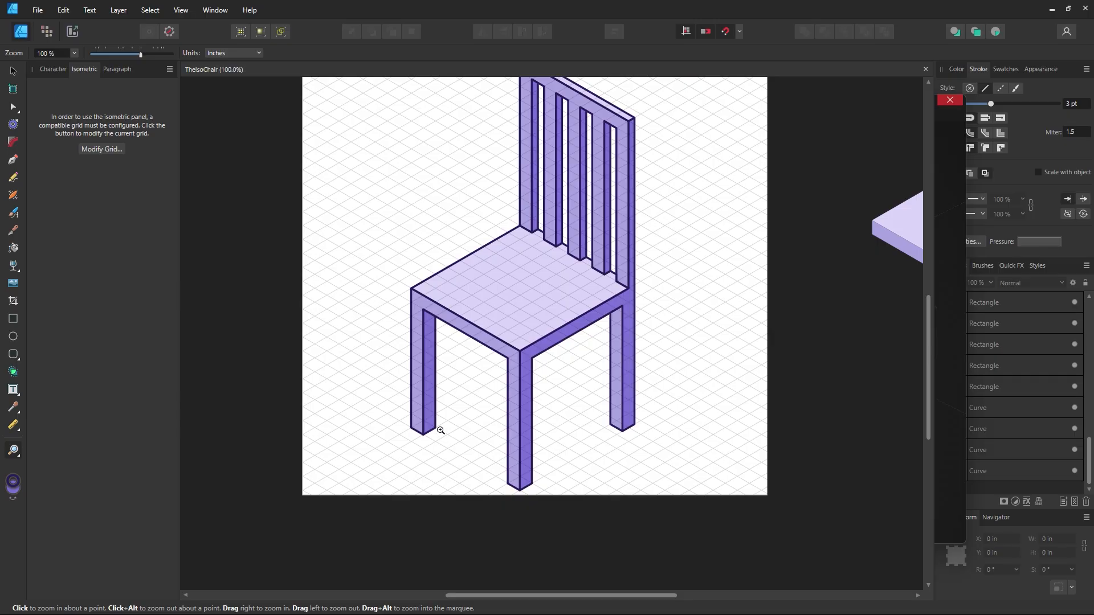
drag(441, 430, 570, 452)
key(space)
drag(484, 450, 495, 413)
drag(351, 379, 396, 387)
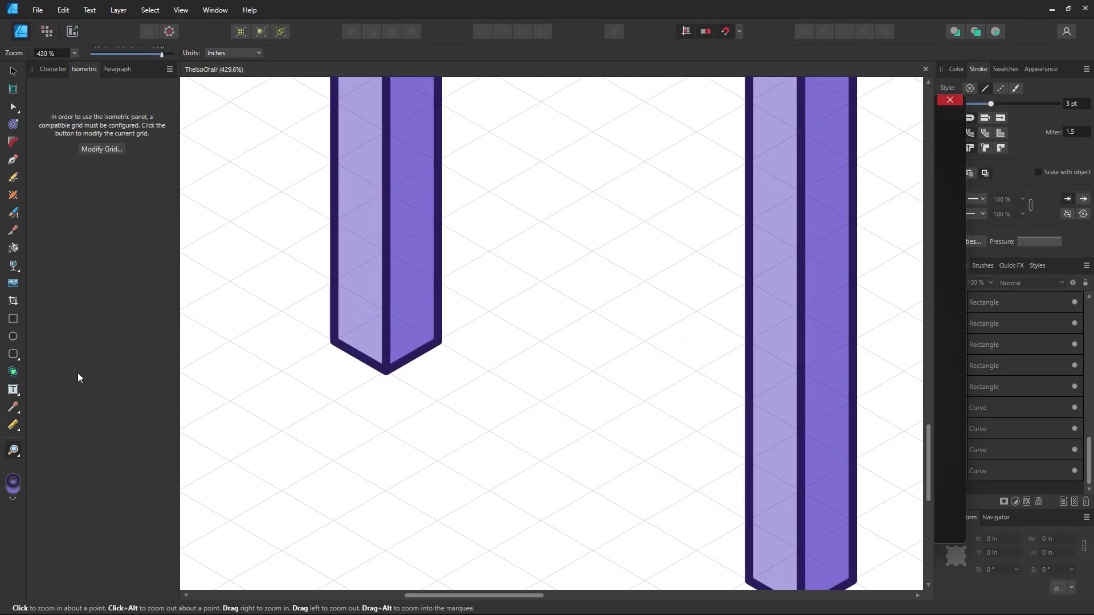
click(14, 320)
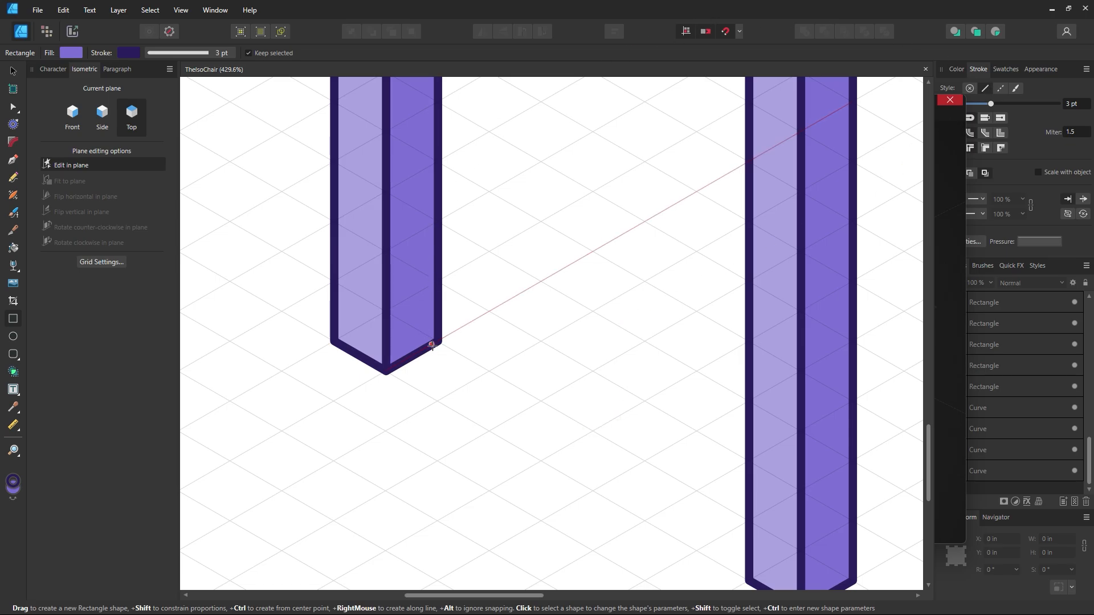
scroll(432, 350, down, 2)
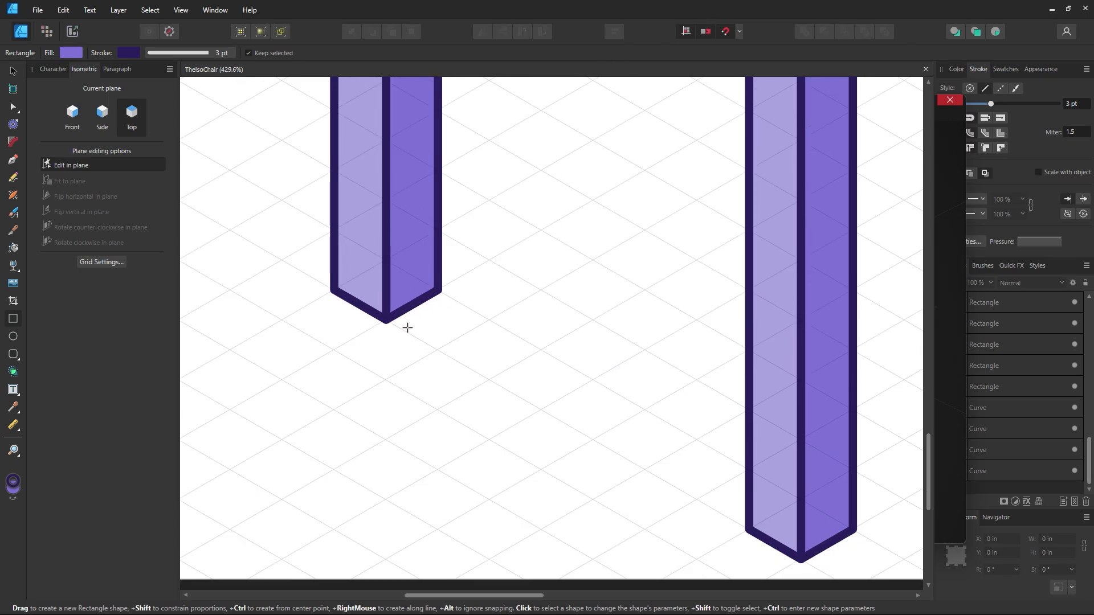
drag(386, 318, 587, 377)
- Give the rectangle at the left leg's base the dark violet outline colour as its fill, with no stroke
click(1005, 68)
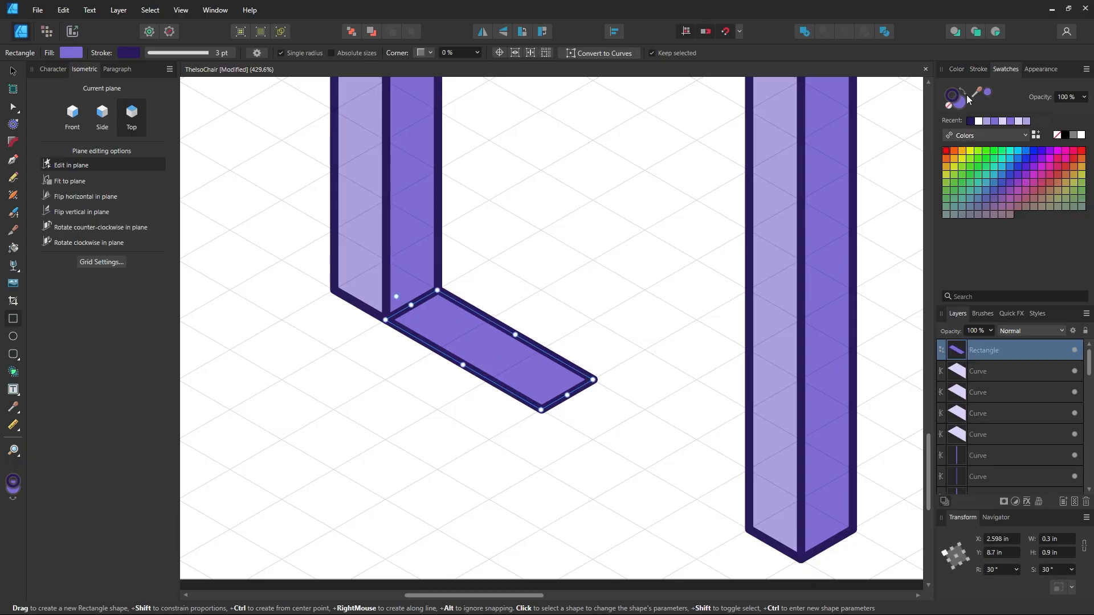
click(961, 92)
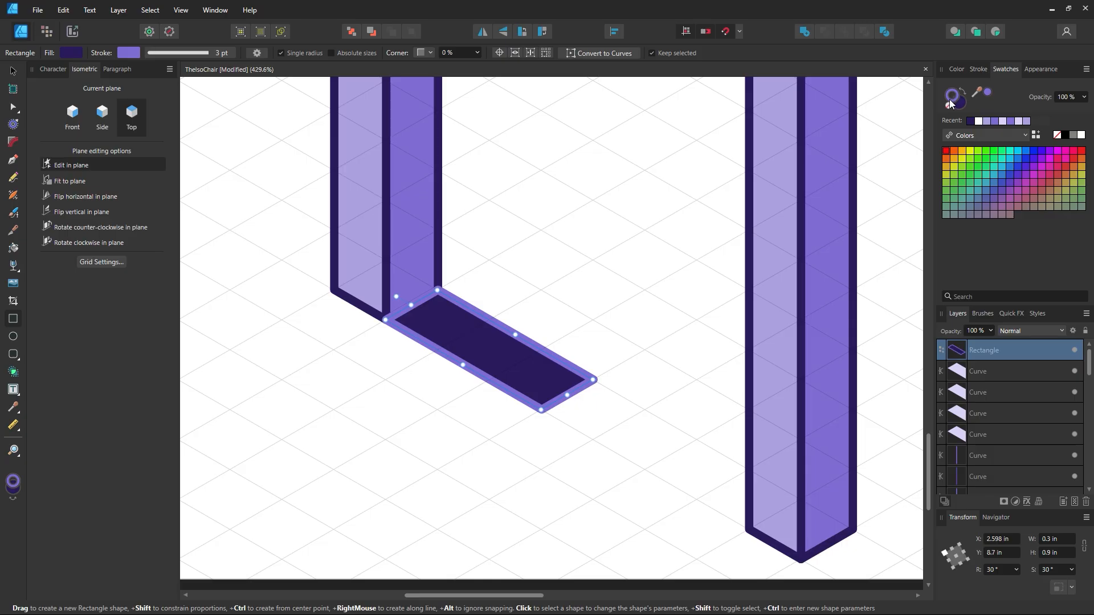
click(949, 107)
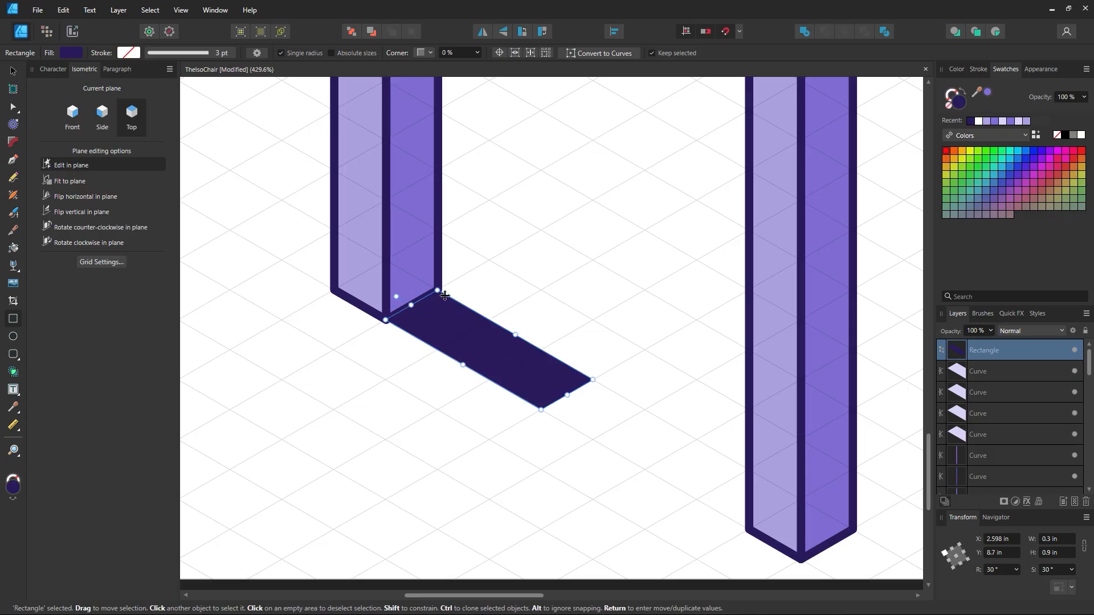
click(14, 70)
click(516, 140)
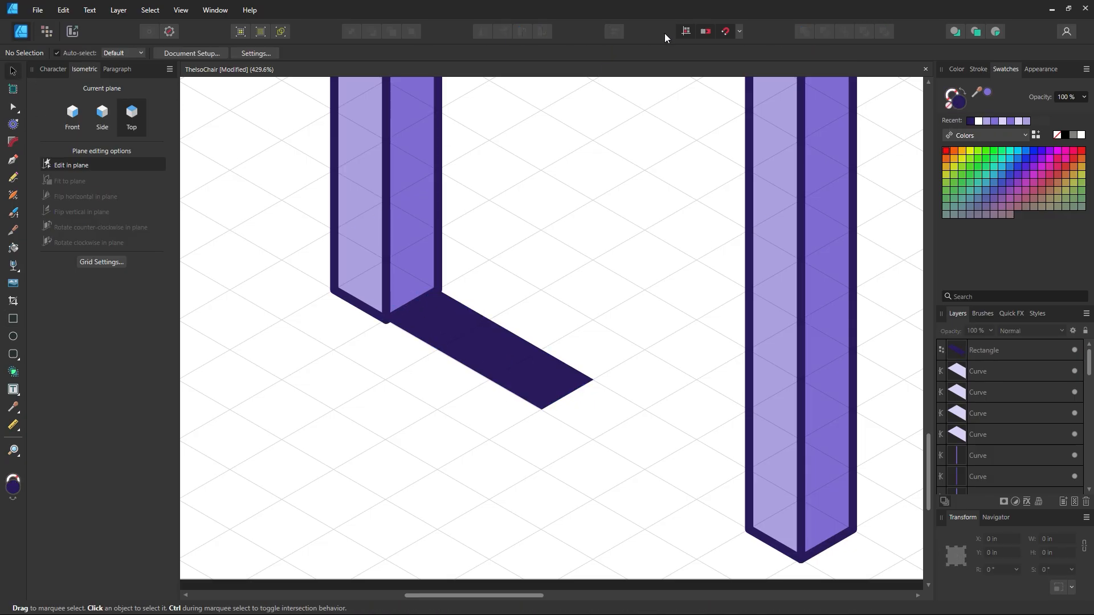
- Widen the dark rectangle at the left leg's base to about 0.337 in so its long edges meet the leg outline's outer edges
key(z)
drag(474, 278, 547, 325)
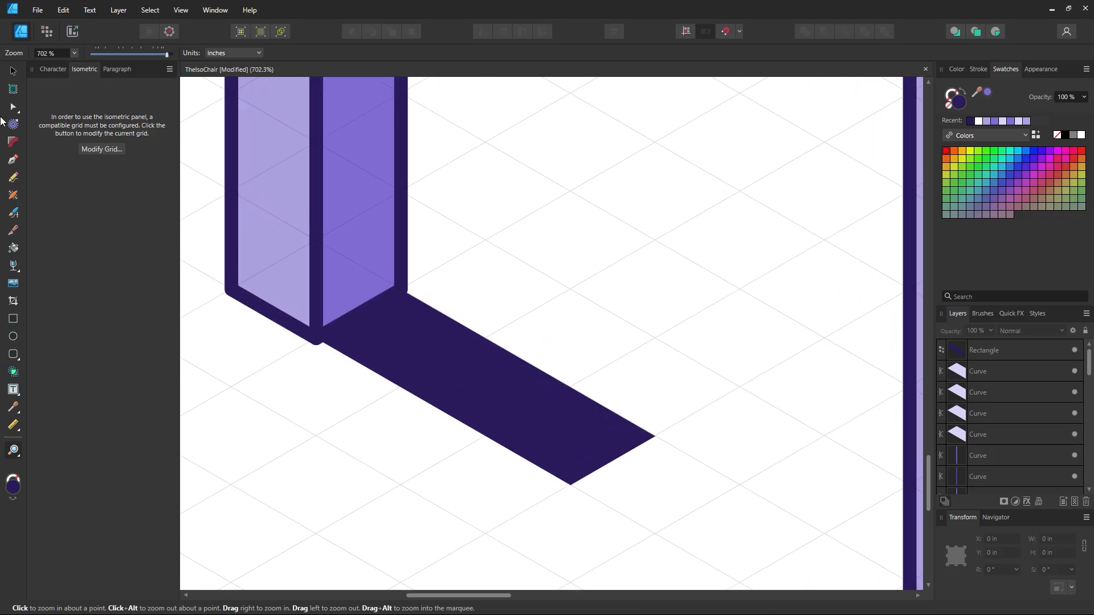
click(14, 72)
click(434, 384)
key(z)
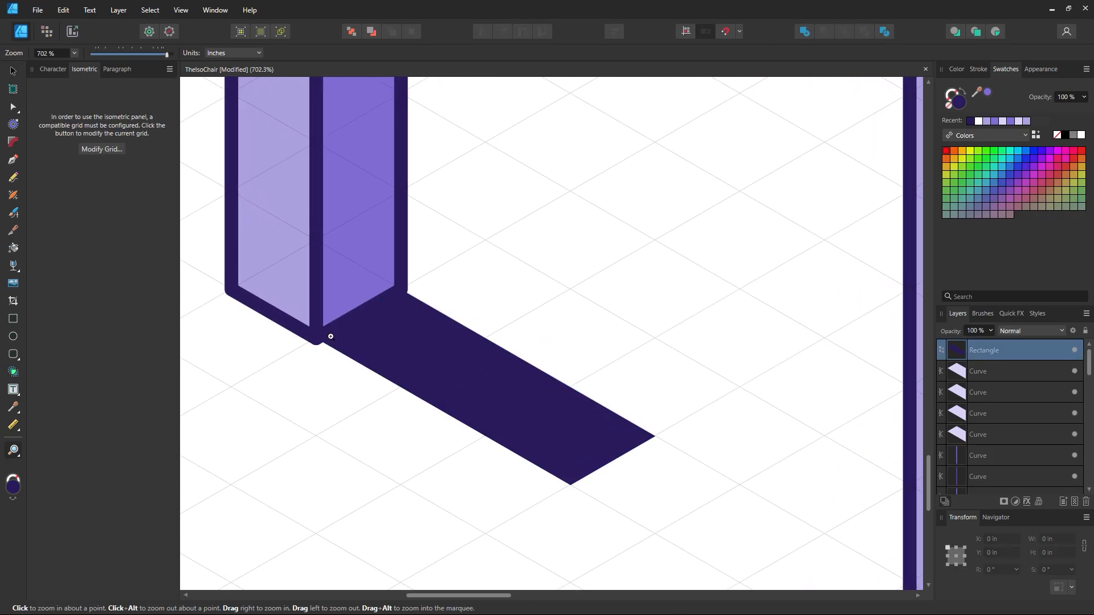
drag(331, 338, 397, 365)
click(12, 73)
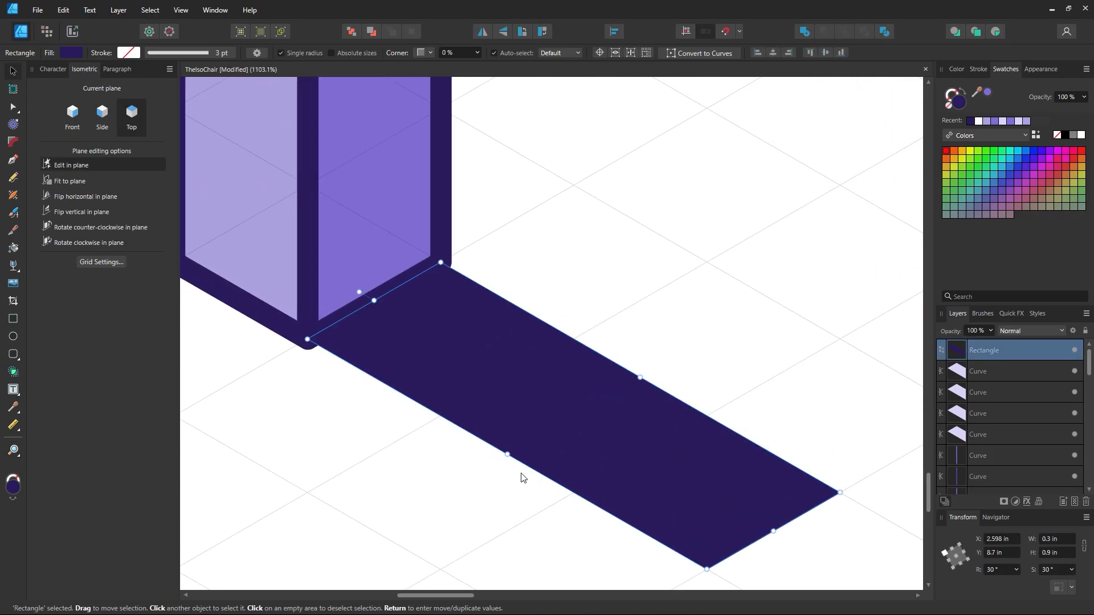
drag(504, 455, 495, 460)
drag(644, 376, 637, 373)
click(664, 302)
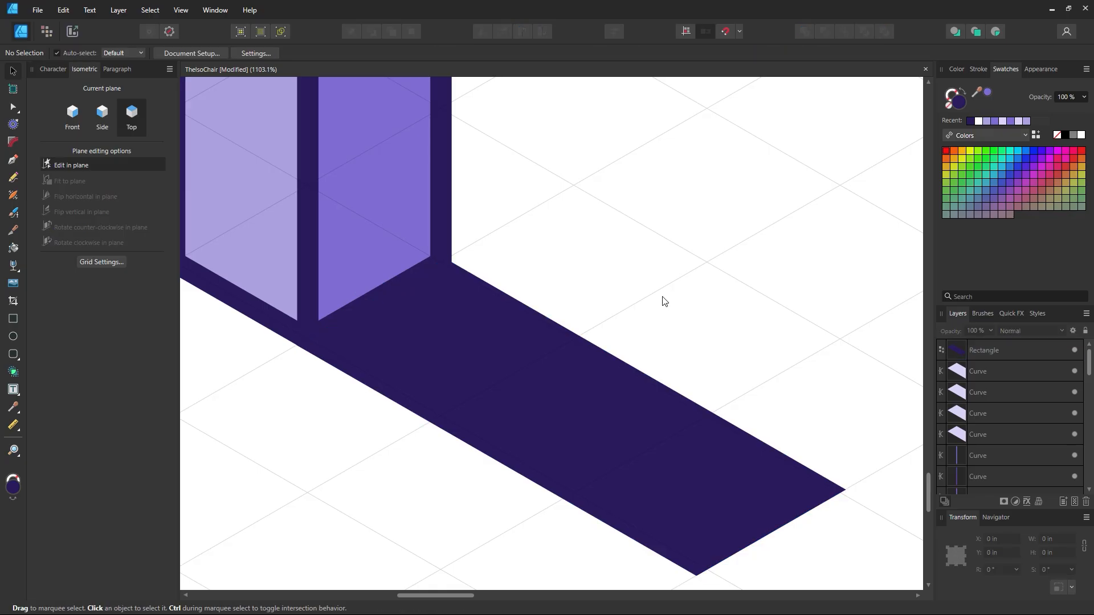
- Lengthen the dark rectangle at the left leg's base to about 1.2 in
key(z)
alt+click(657, 275)
alt+click(656, 275)
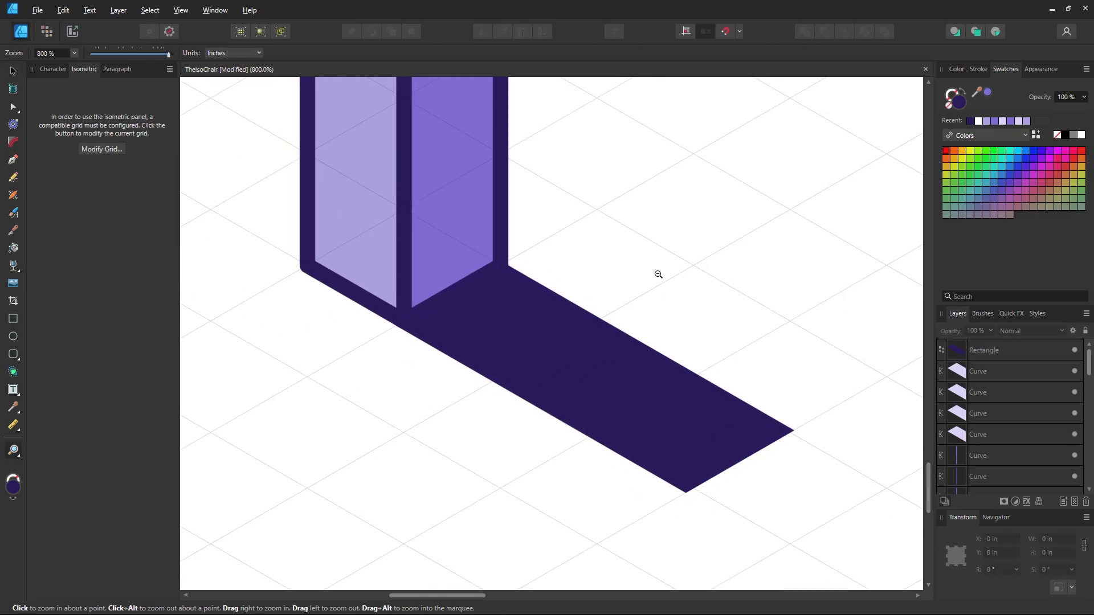
alt+click(657, 274)
alt+click(657, 275)
alt+click(657, 275)
alt+click(657, 274)
alt+click(656, 275)
alt+click(657, 275)
drag(672, 347, 524, 405)
key(v)
click(481, 380)
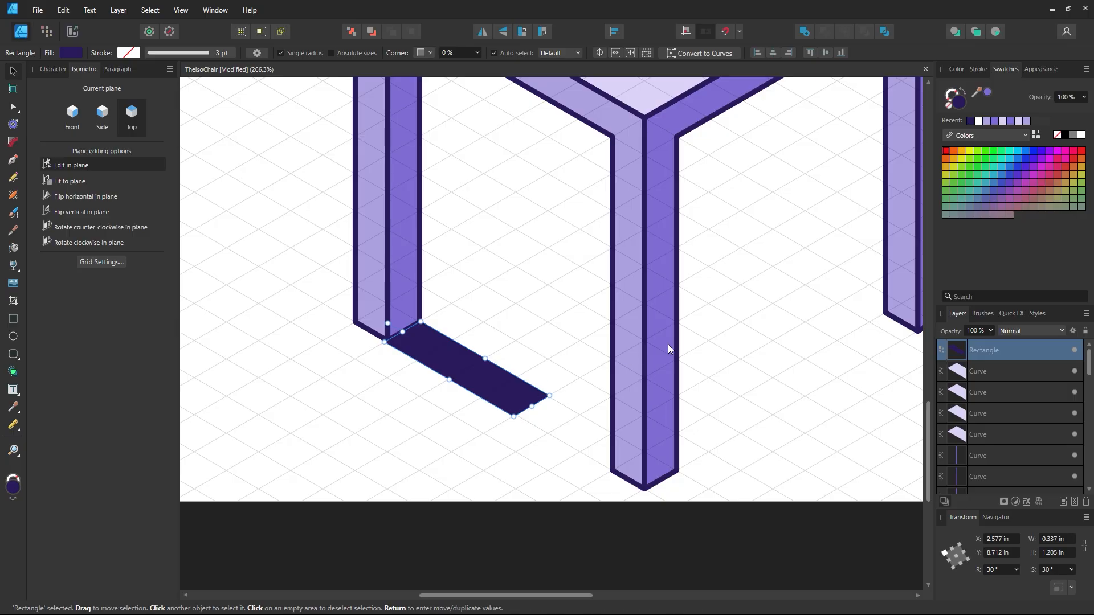
click(771, 314)
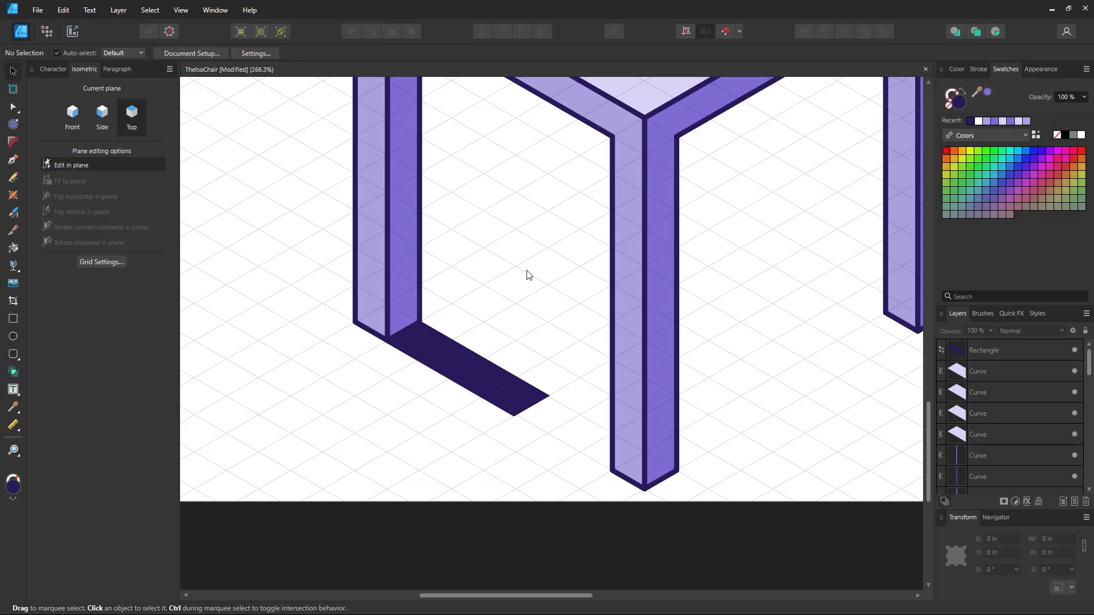
- Set the page height to 12 in in the document setup
key(z)
alt+click(543, 401)
alt+click(543, 401)
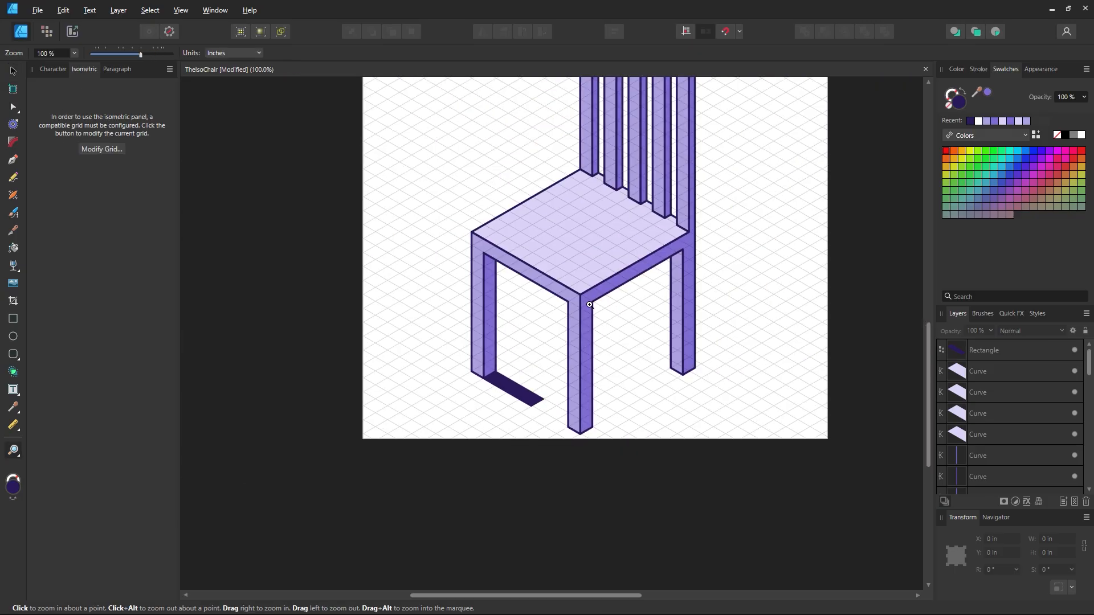
drag(576, 332, 493, 399)
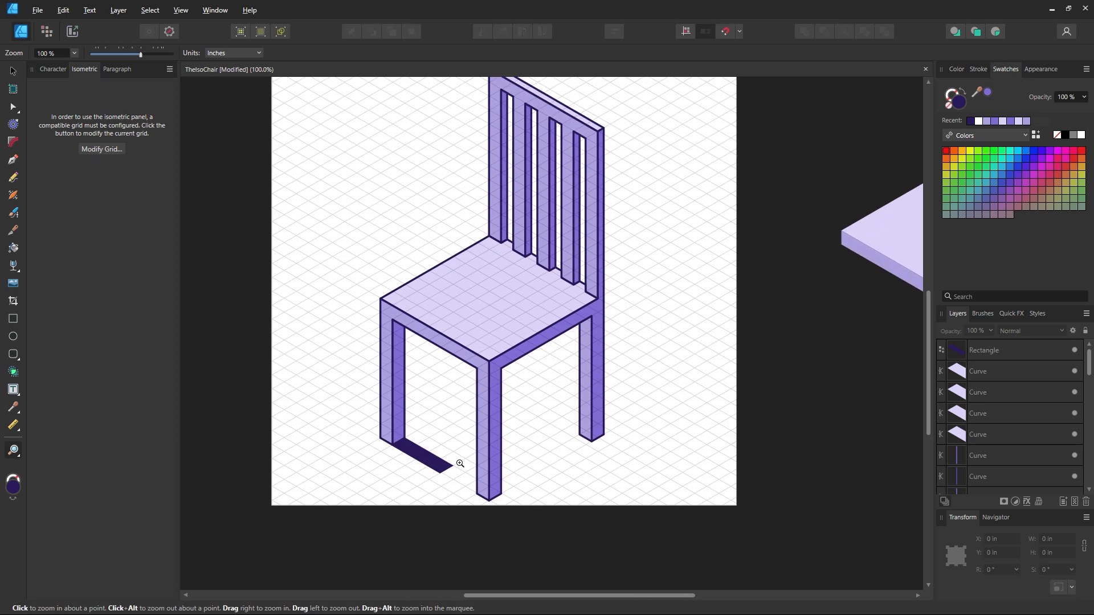
scroll(460, 461, up, 1)
click(12, 72)
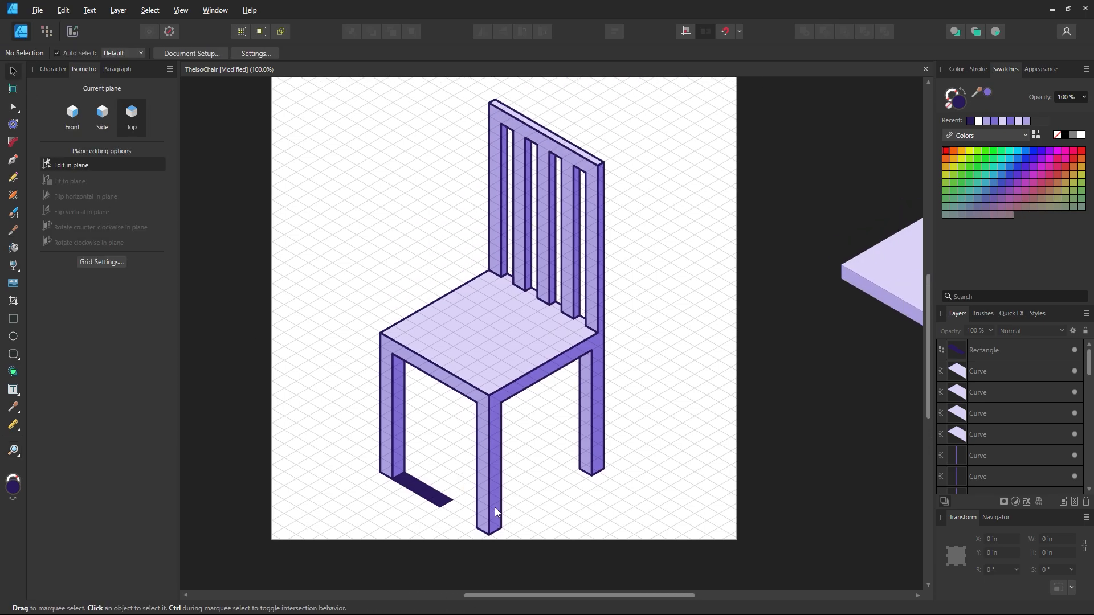
scroll(654, 490, up, 1)
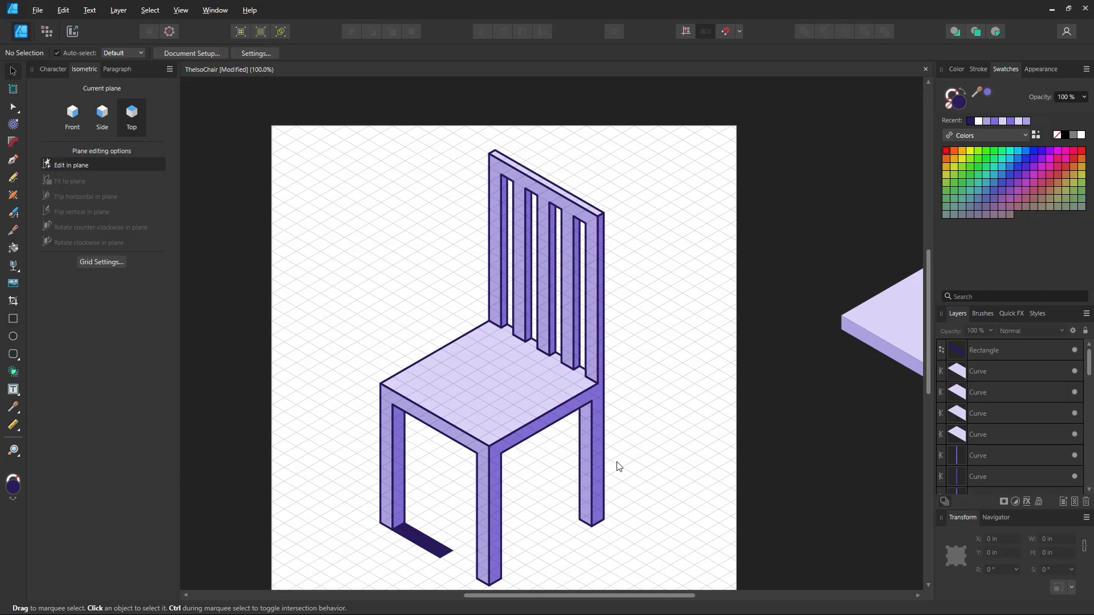
scroll(619, 467, down, 1)
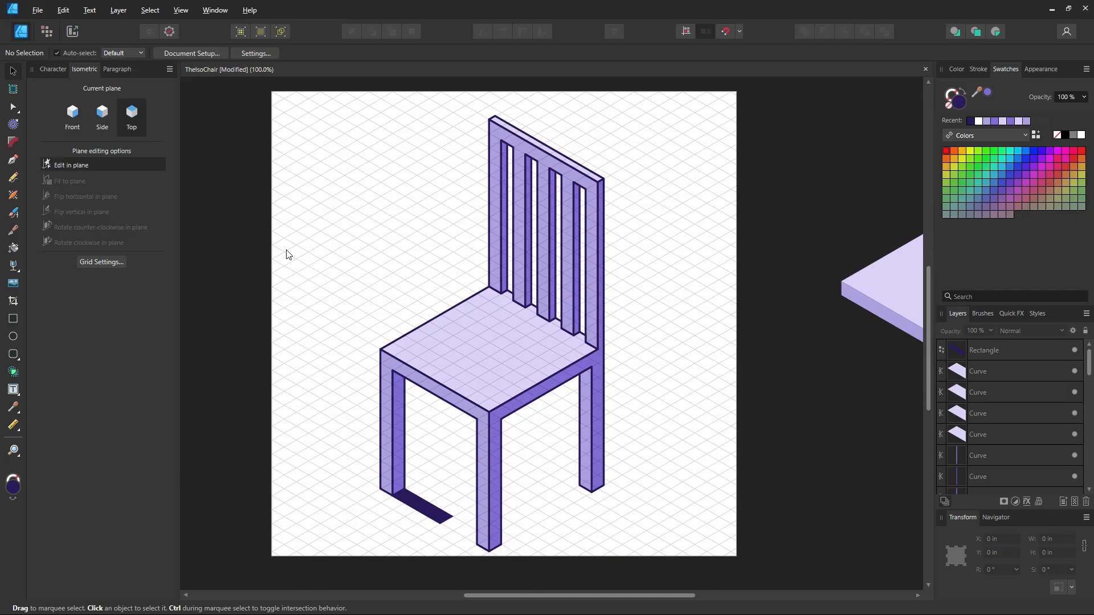
click(207, 53)
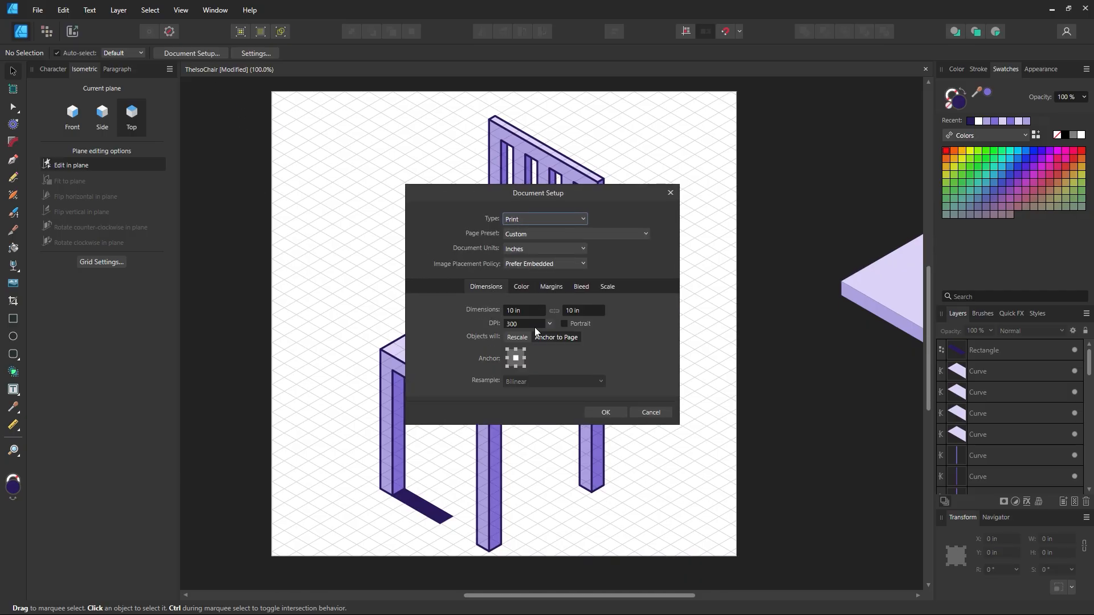
click(592, 314)
text(12)
click(606, 412)
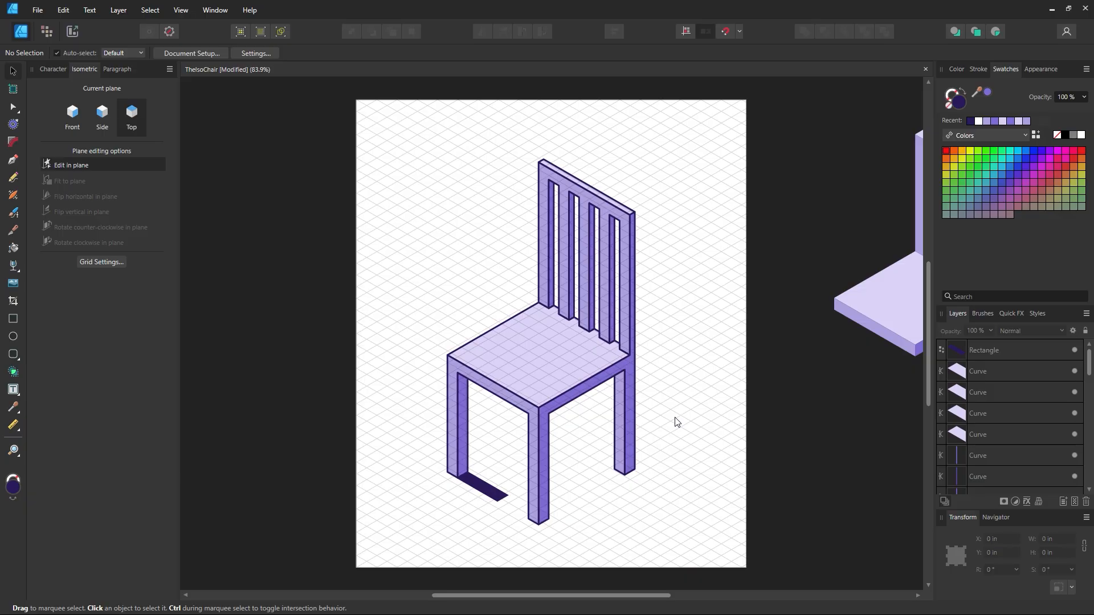
- Select all objects and move them about 0.1 in up the page
key(z)
drag(572, 159, 780, 399)
drag(561, 199, 532, 171)
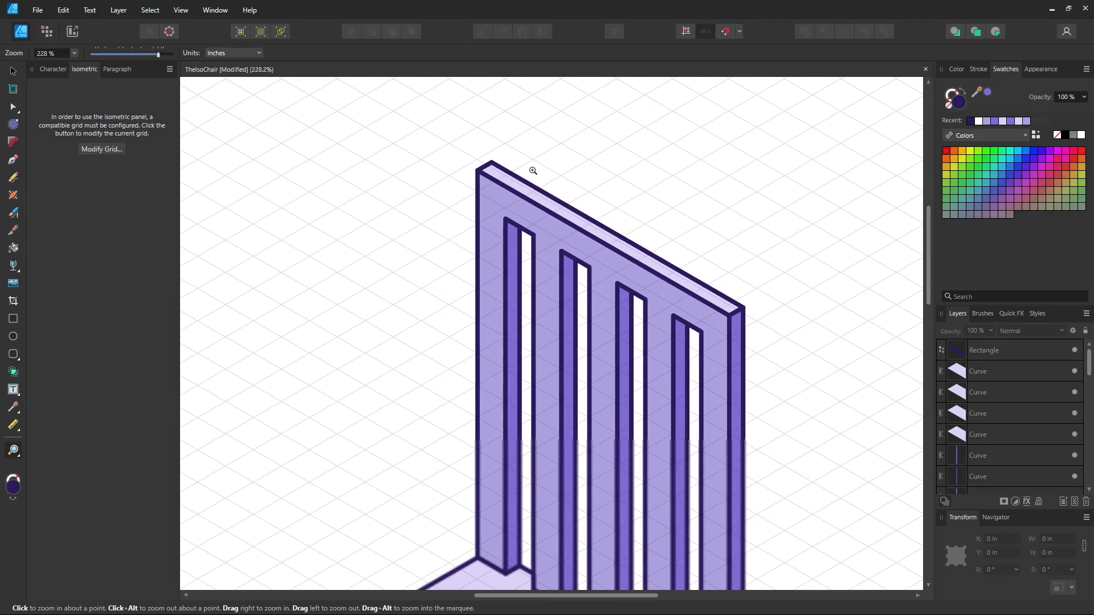
key(space)
drag(569, 319, 565, 193)
drag(485, 493, 518, 149)
key(v)
scroll(527, 292, up, 3)
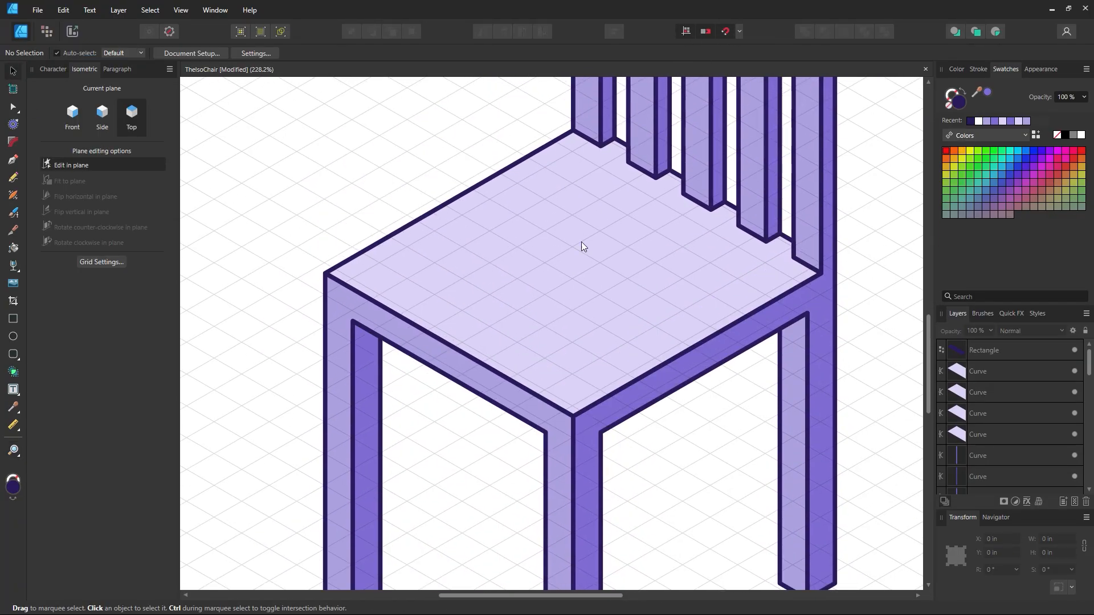
key(ctrl+a)
drag(514, 343, 516, 337)
key(Escape)
- Apply a linear transparency to the left leg's shadow rectangle, fading from solid near the leg to clear at the far end
mouse_move(529, 413)
mouse_down()
mouse_move(511, 208)
mouse_move(435, 533)
mouse_up()
mouse_move(554, 234)
mouse_down()
mouse_move(504, 556)
mouse_move(445, 371)
mouse_move(549, 308)
mouse_up()
drag(532, 412, 615, 229)
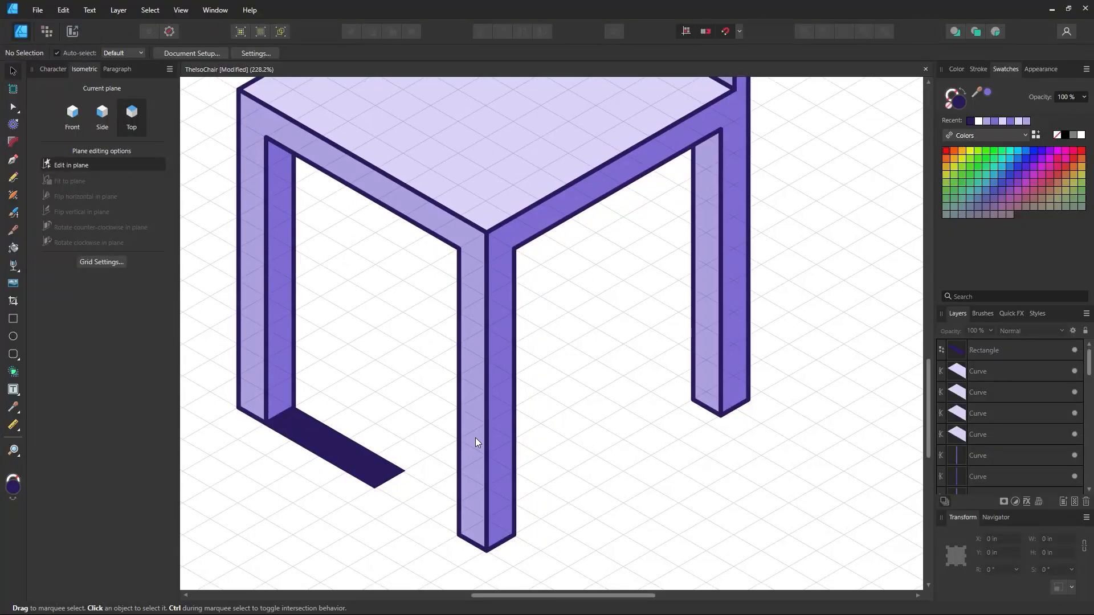
drag(476, 439, 501, 367)
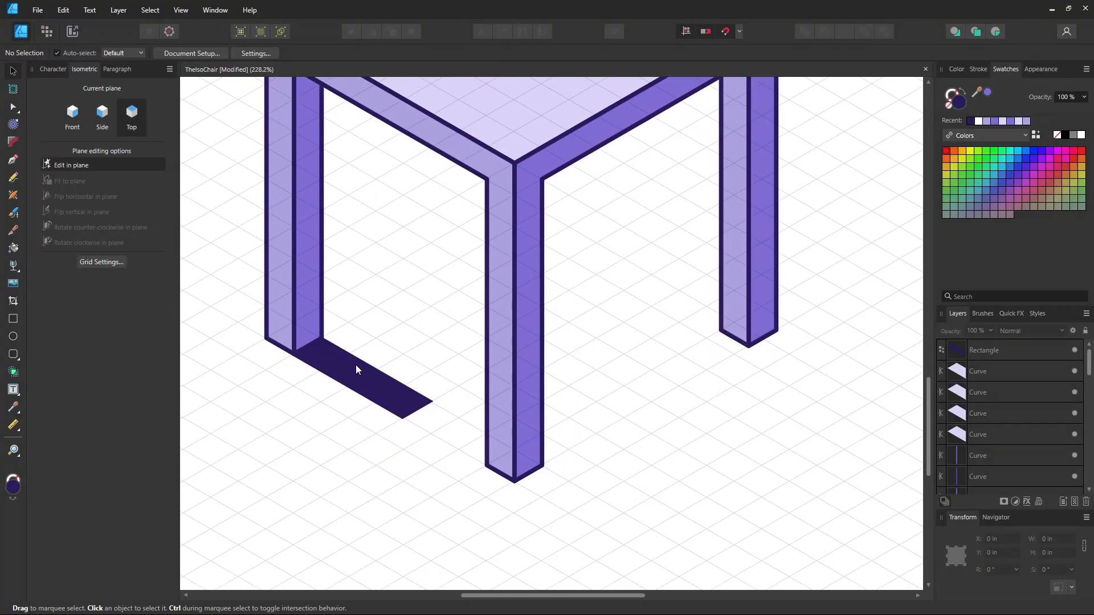
drag(357, 364, 393, 368)
click(389, 366)
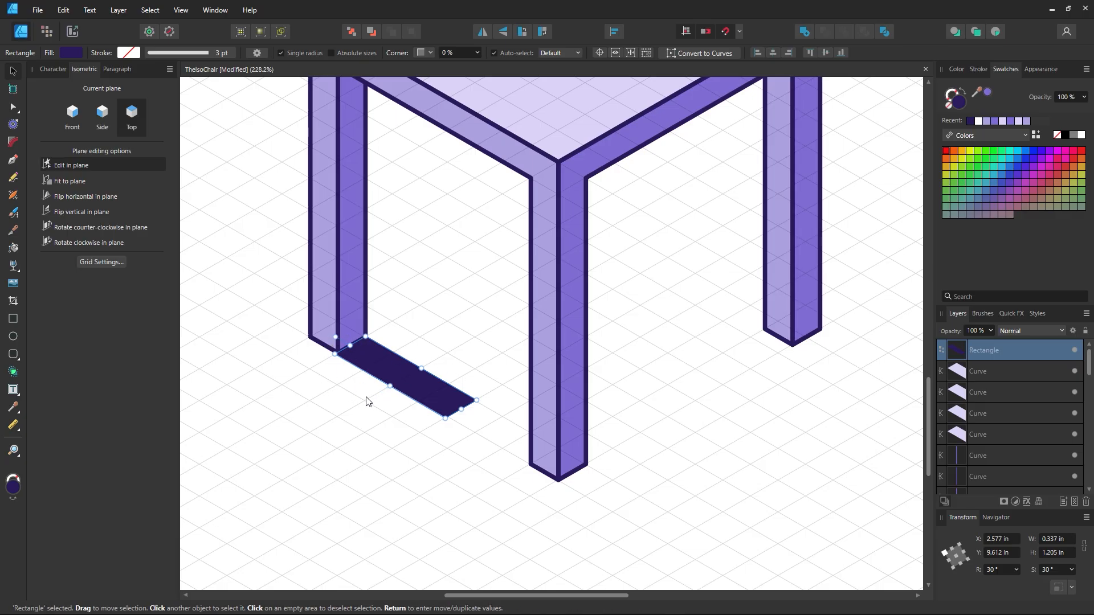
click(14, 267)
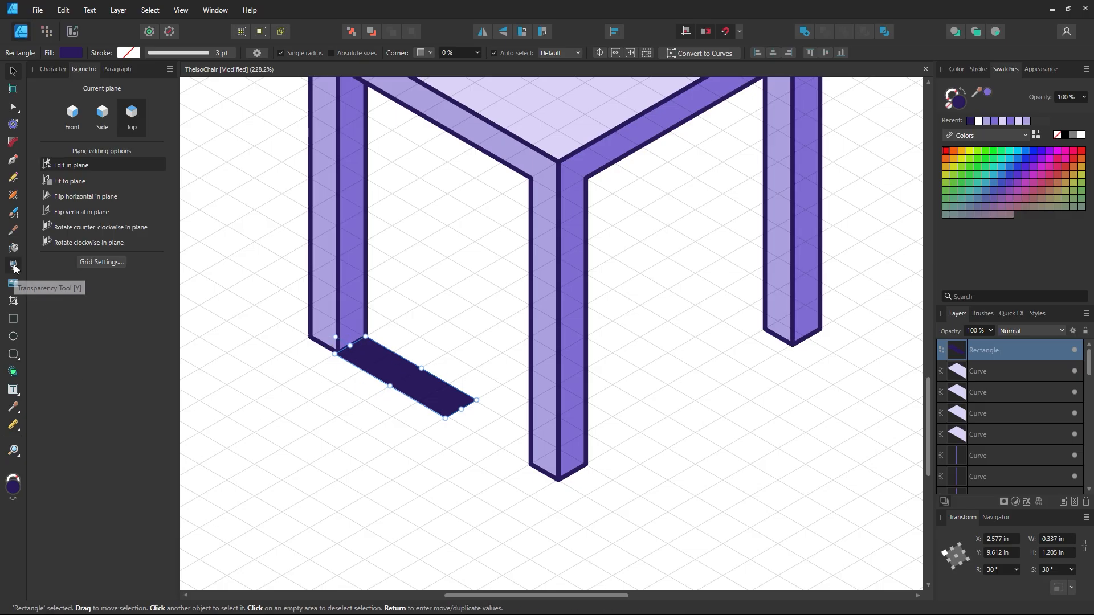
drag(356, 355, 449, 413)
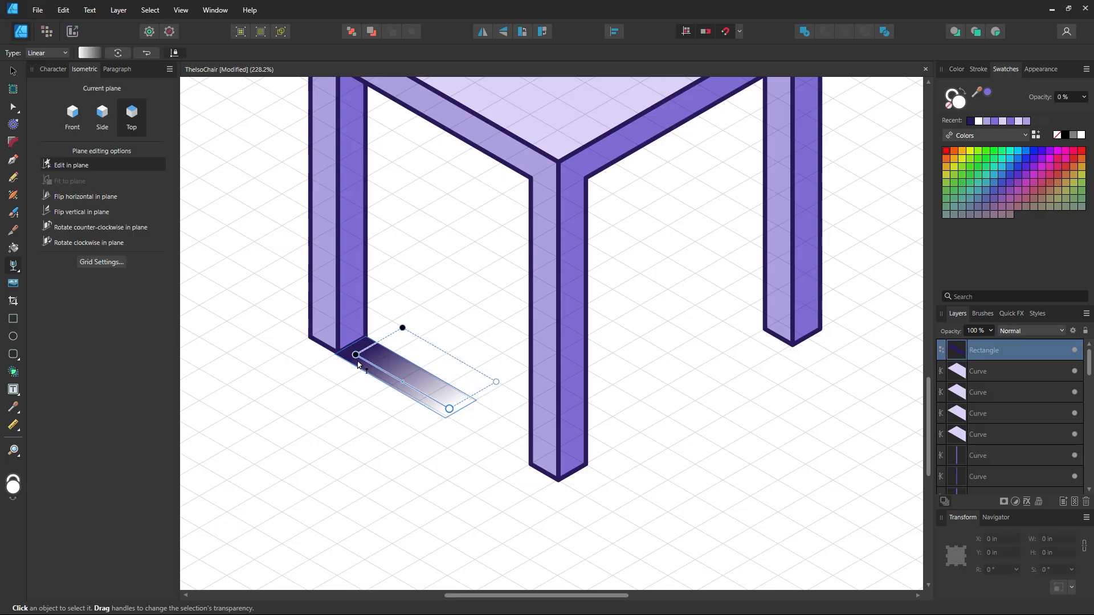
drag(358, 356, 360, 358)
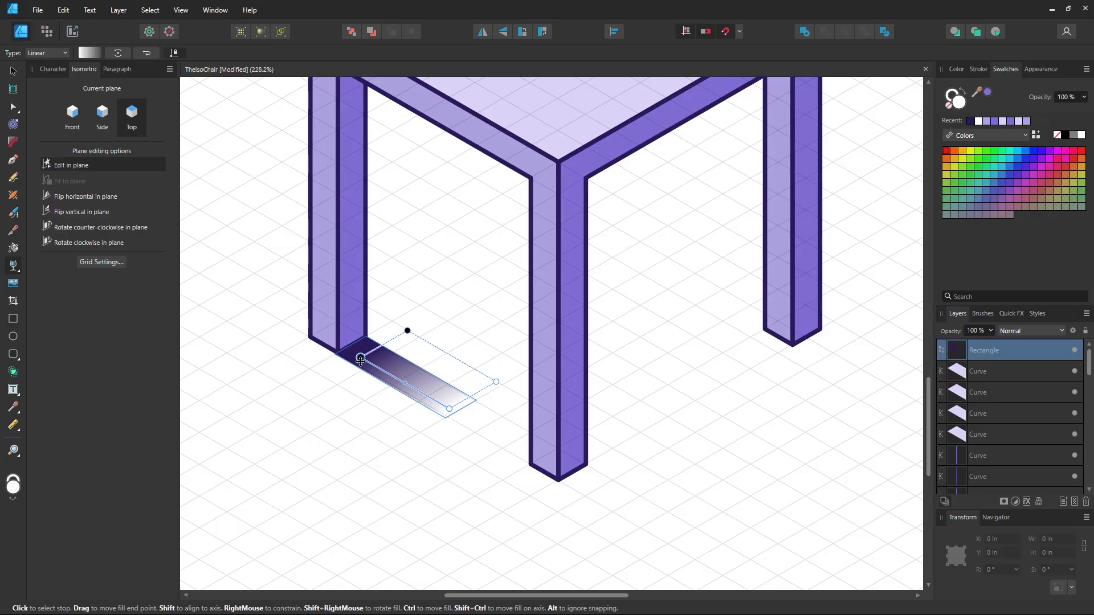
click(13, 71)
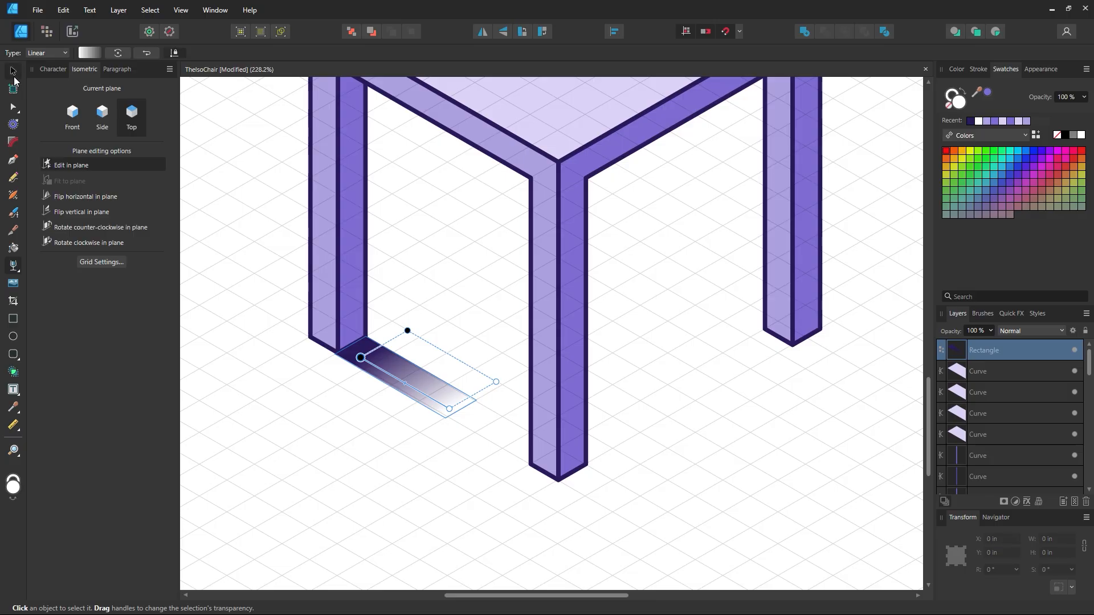
click(495, 357)
- Adjust the shadow's transparency gradient so the fade ends slightly before the rectangle's far edge
scroll(487, 456, up, 1)
click(452, 444)
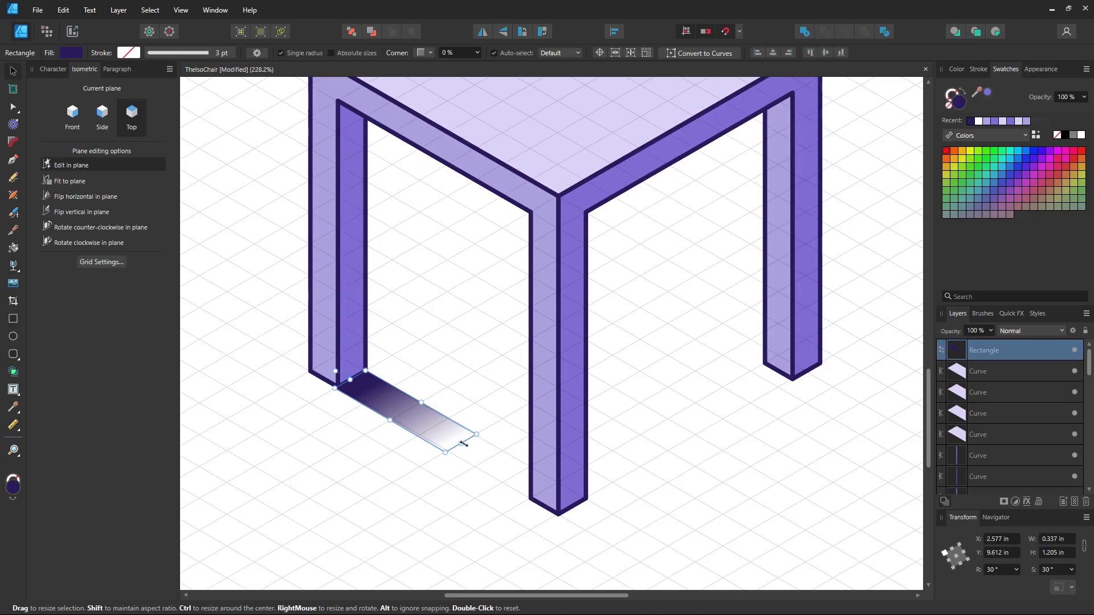
click(13, 266)
drag(451, 443, 500, 466)
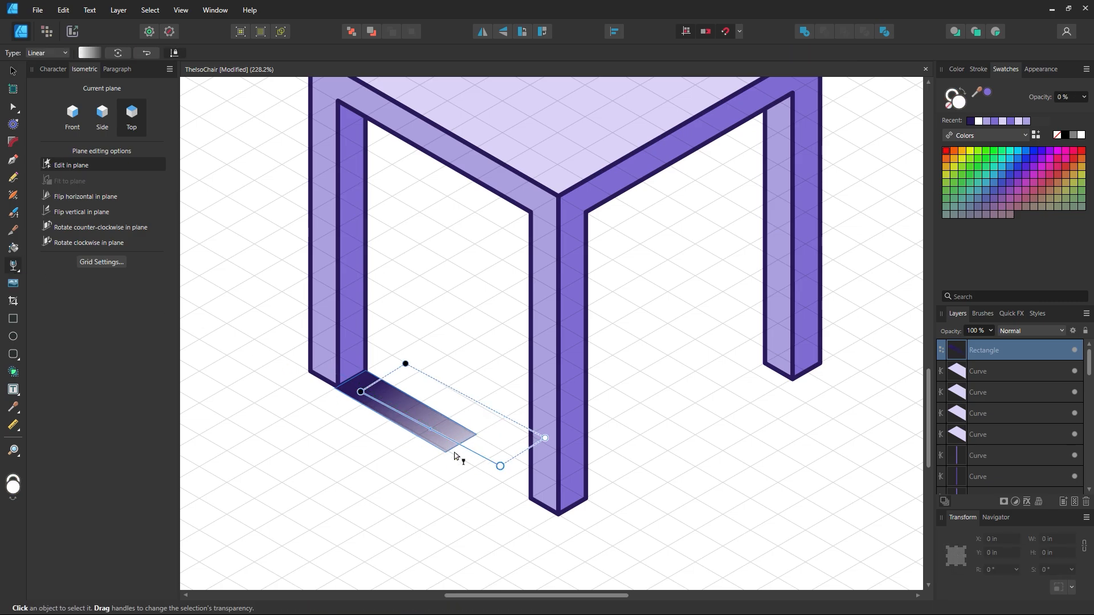
key(ctrl+z)
drag(448, 442, 443, 439)
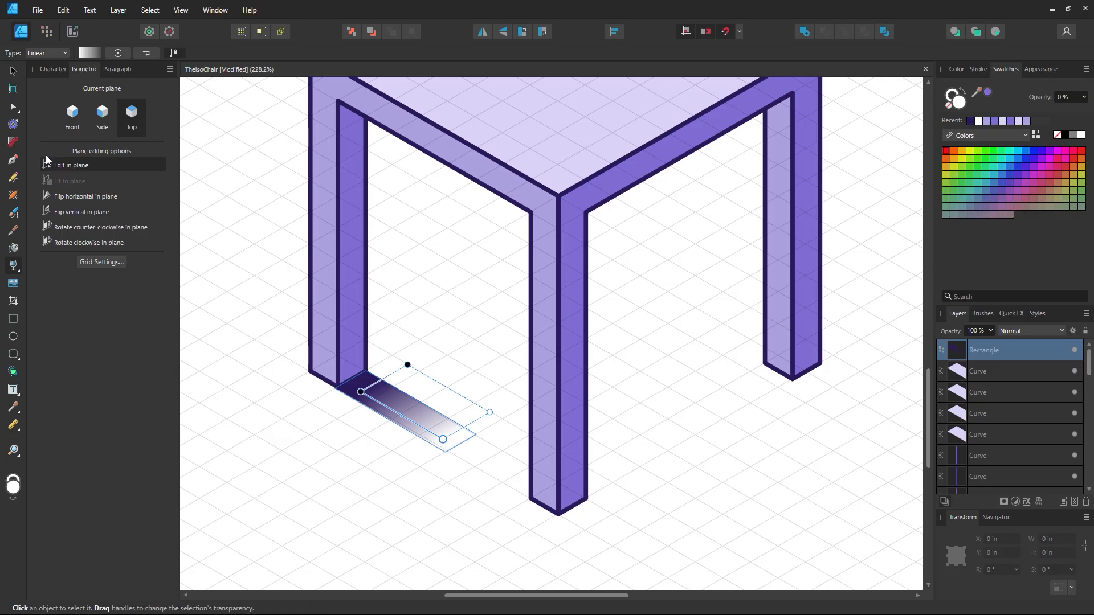
click(13, 73)
scroll(452, 383, up, 1)
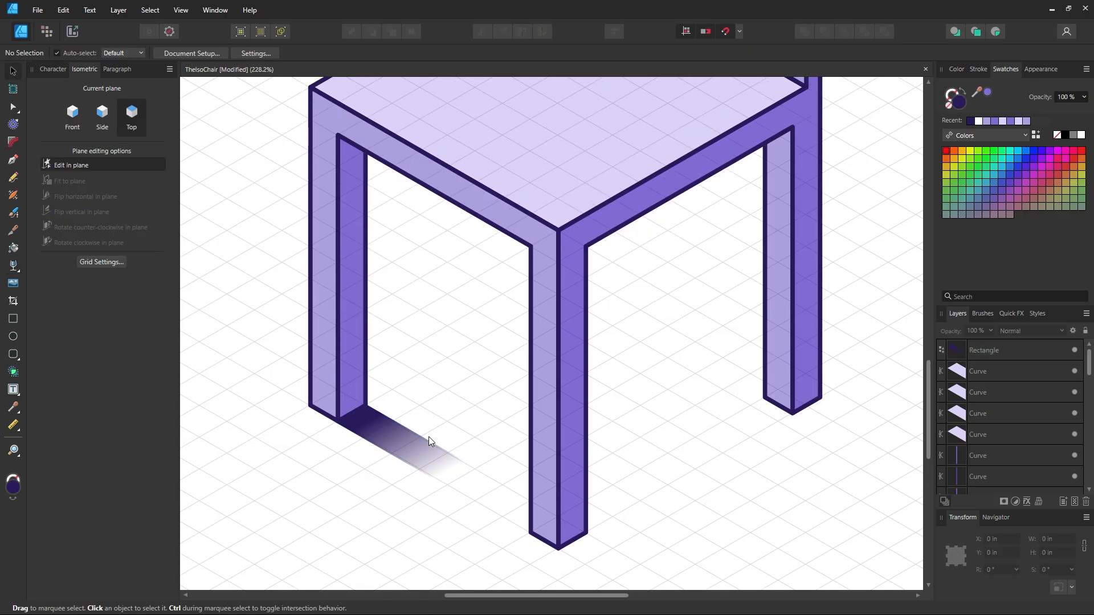
- Reduce the left leg's shadow to 43% opacity
click(992, 330)
mouse_move(976, 343)
mouse_down()
mouse_move(913, 349)
mouse_move(978, 350)
mouse_up()
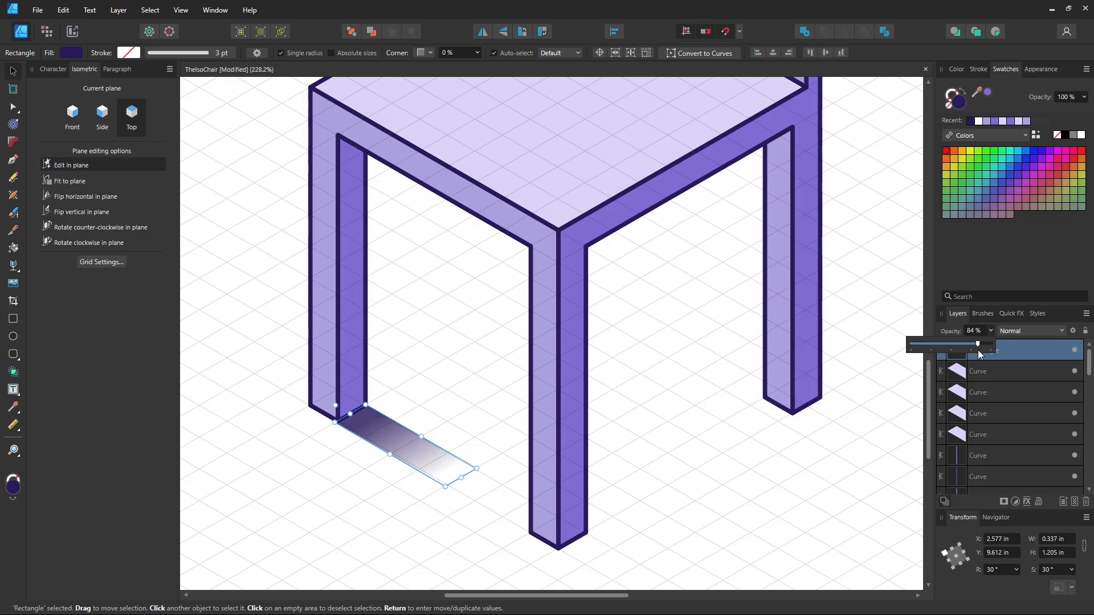
click(820, 490)
key(z)
alt+click(634, 352)
alt+click(635, 351)
drag(609, 340, 525, 410)
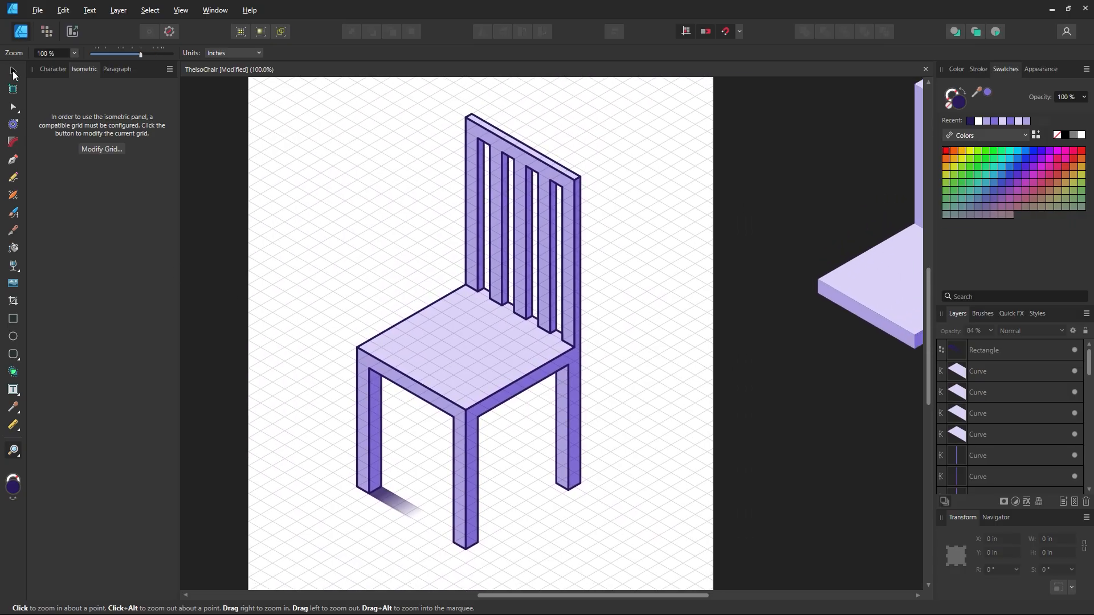
click(13, 73)
click(409, 506)
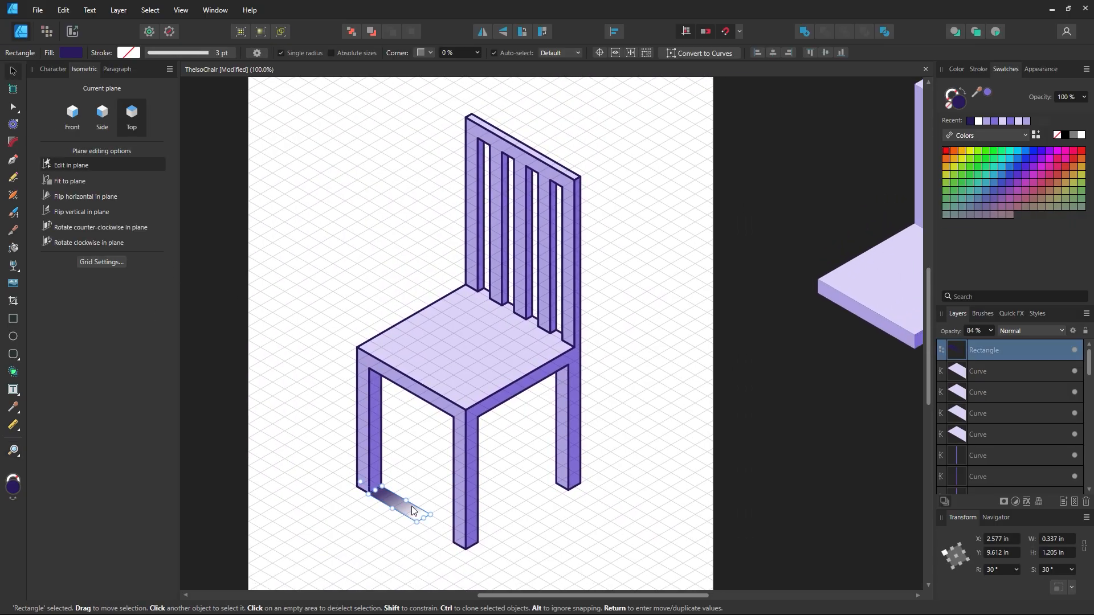
click(990, 332)
mouse_move(963, 343)
mouse_down()
mouse_move(924, 341)
mouse_move(956, 346)
mouse_up()
click(698, 480)
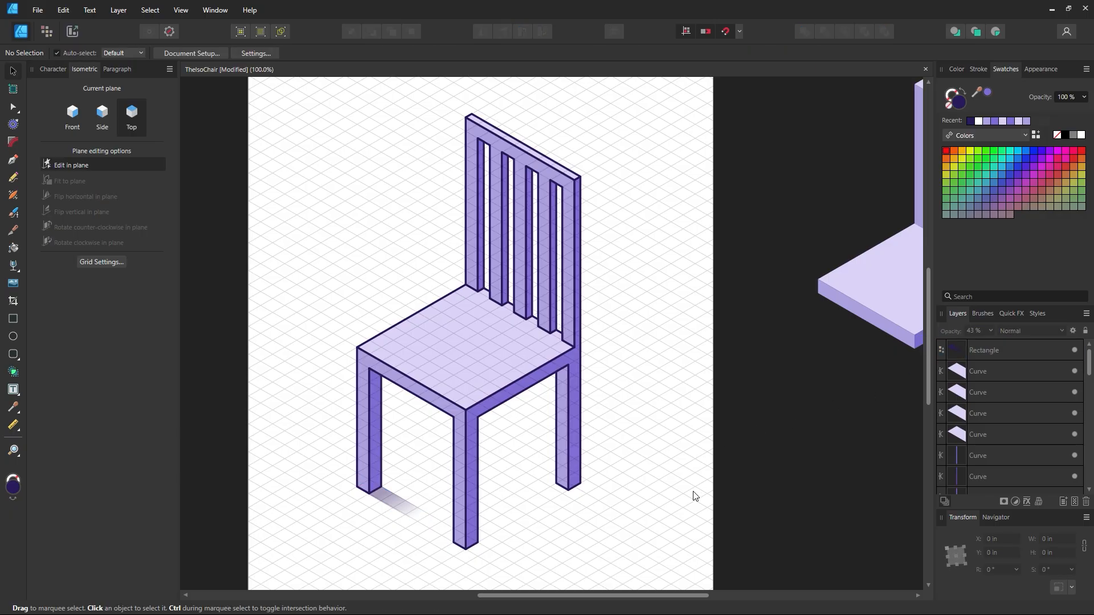
- Duplicate the faded shadow and place the copies at the bases of the front leg and the right leg
scroll(419, 510, down, 1)
key(z)
drag(454, 480, 626, 506)
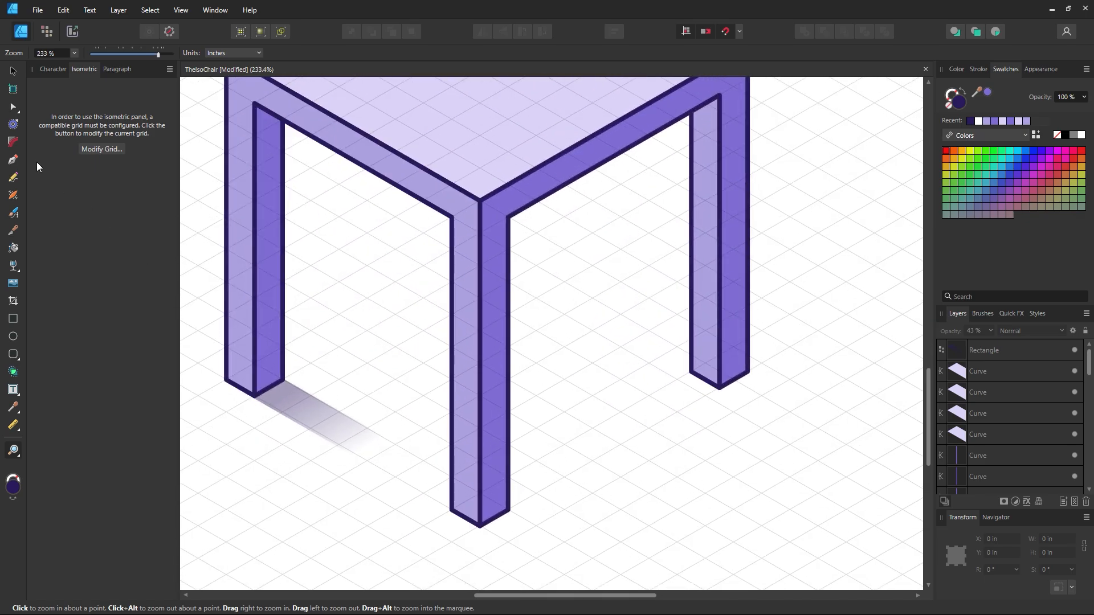
click(10, 76)
scroll(361, 336, down, 2)
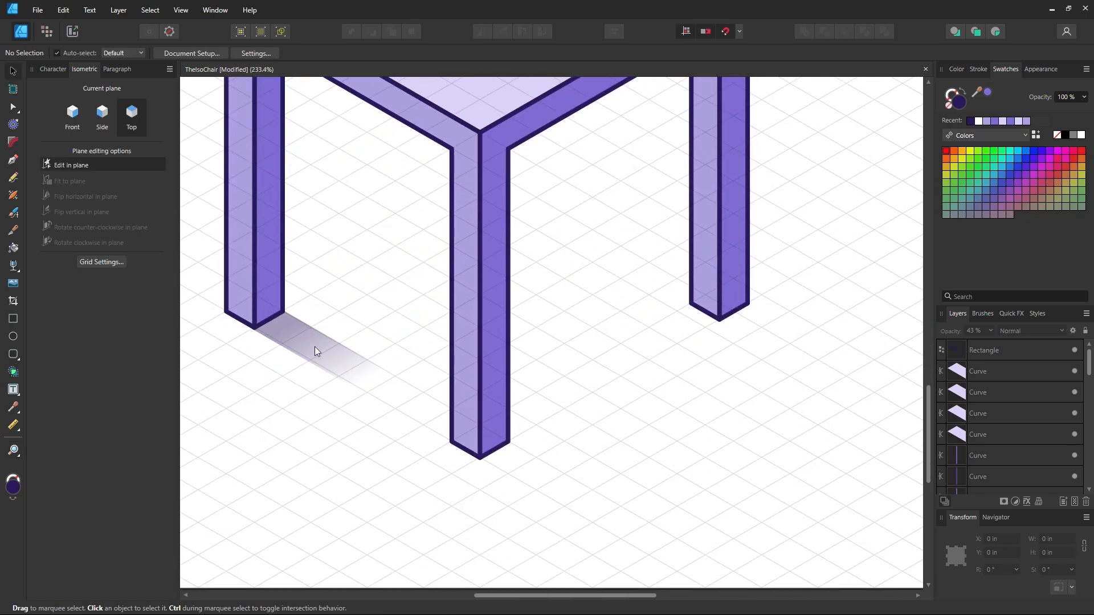
mouse_move(303, 346)
mouse_down()
mouse_move(528, 477)
mouse_move(770, 330)
mouse_move(862, 425)
mouse_up()
click(791, 287)
- Narrow the right leg's shadow rectangle so its upper edge lines up with the leg's outline
key(z)
drag(707, 348, 560, 400)
click(12, 74)
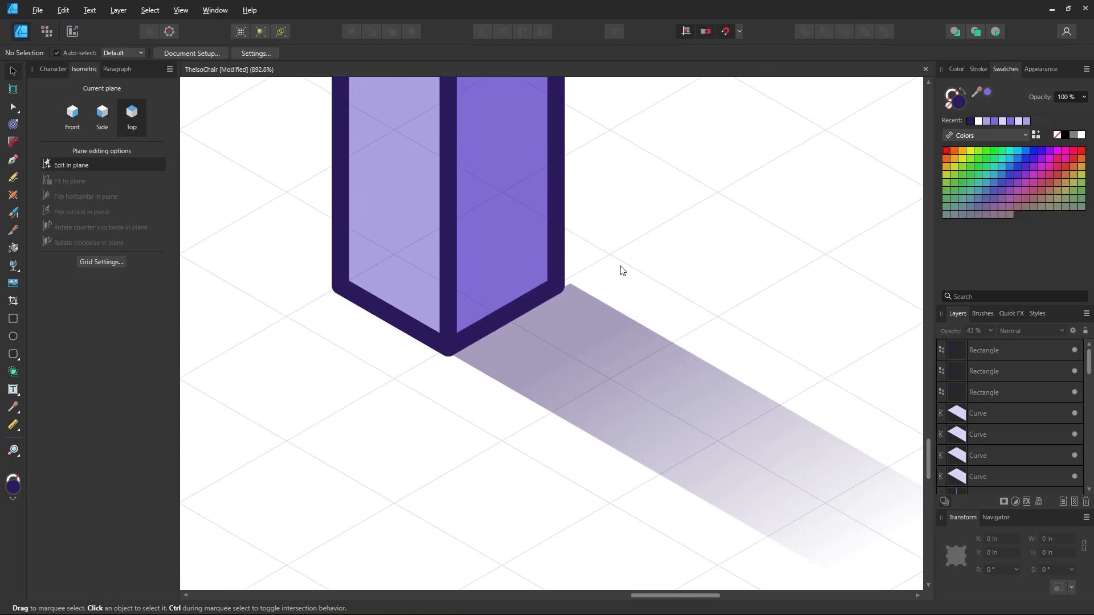
click(563, 381)
drag(666, 481, 662, 481)
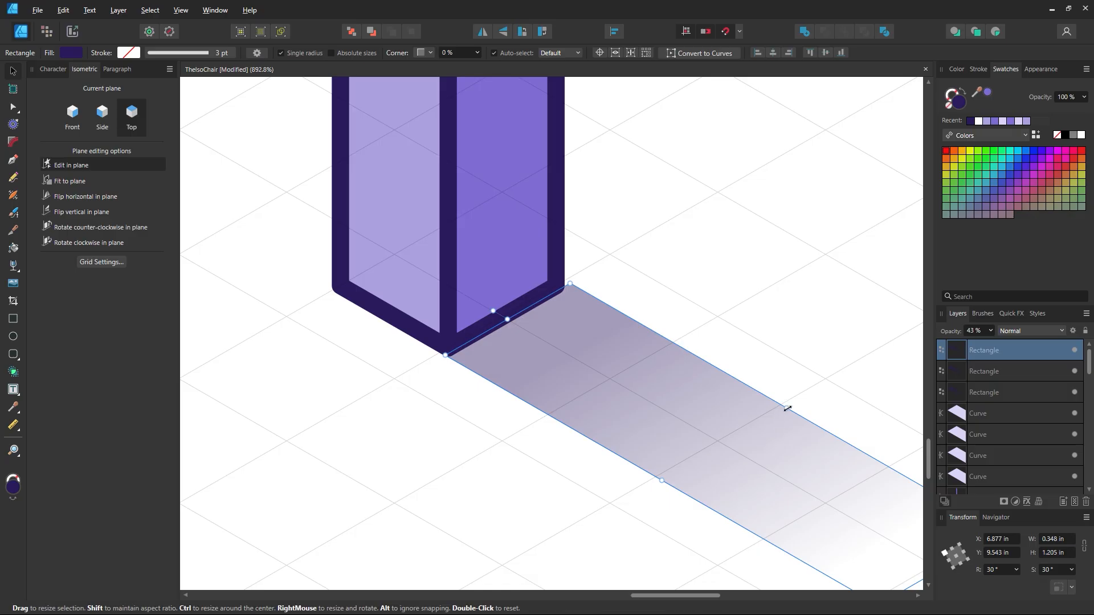
click(771, 359)
- Set the blend mode of all three leg shadows to Multiply
key(z)
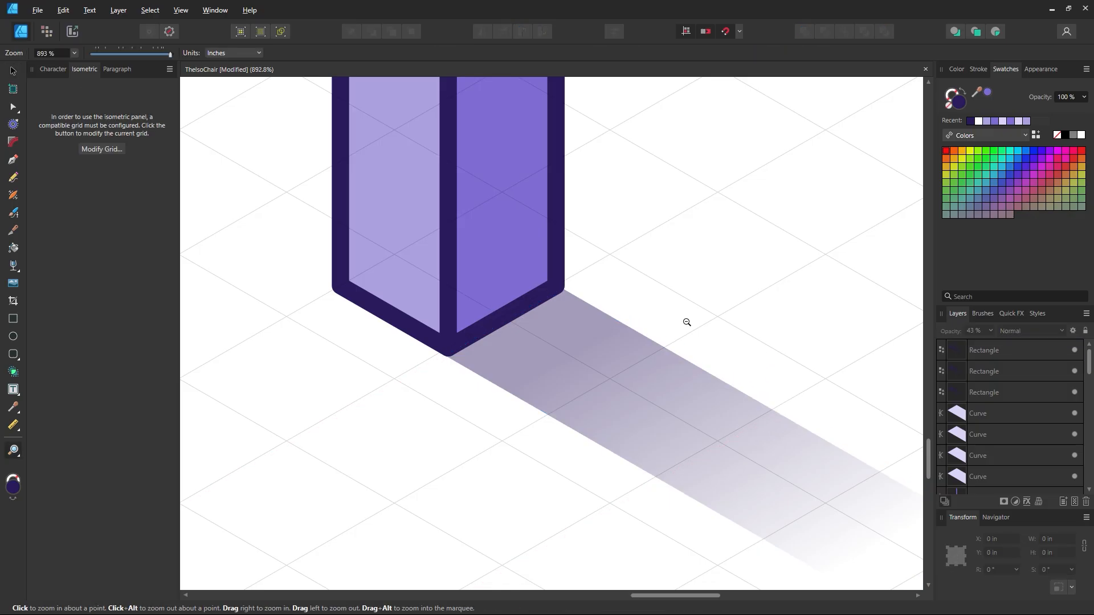
scroll(687, 322, down, 10)
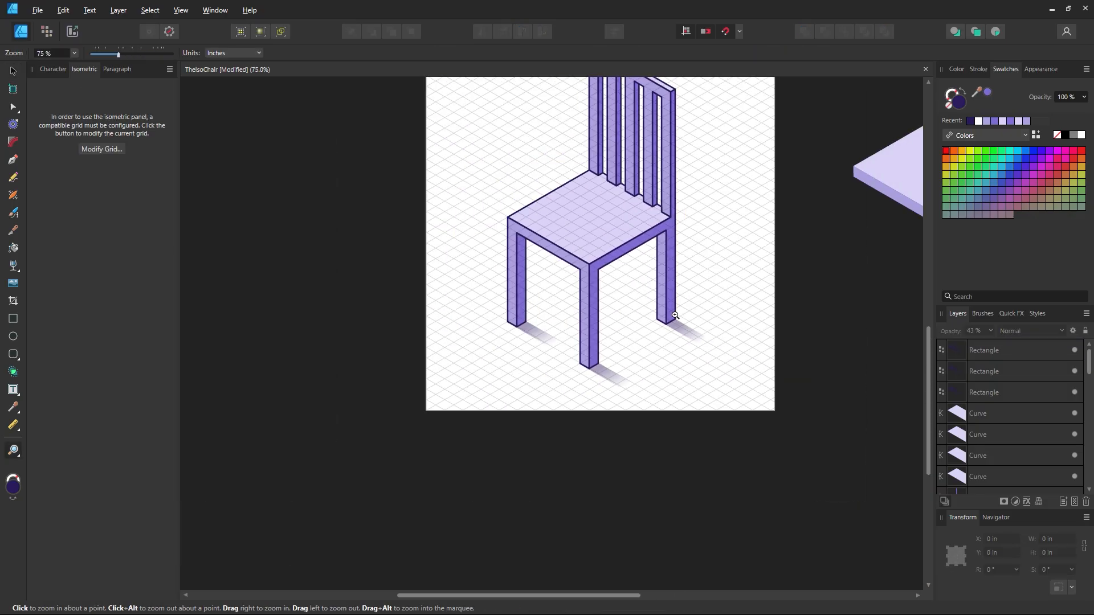
drag(679, 318, 569, 391)
click(12, 70)
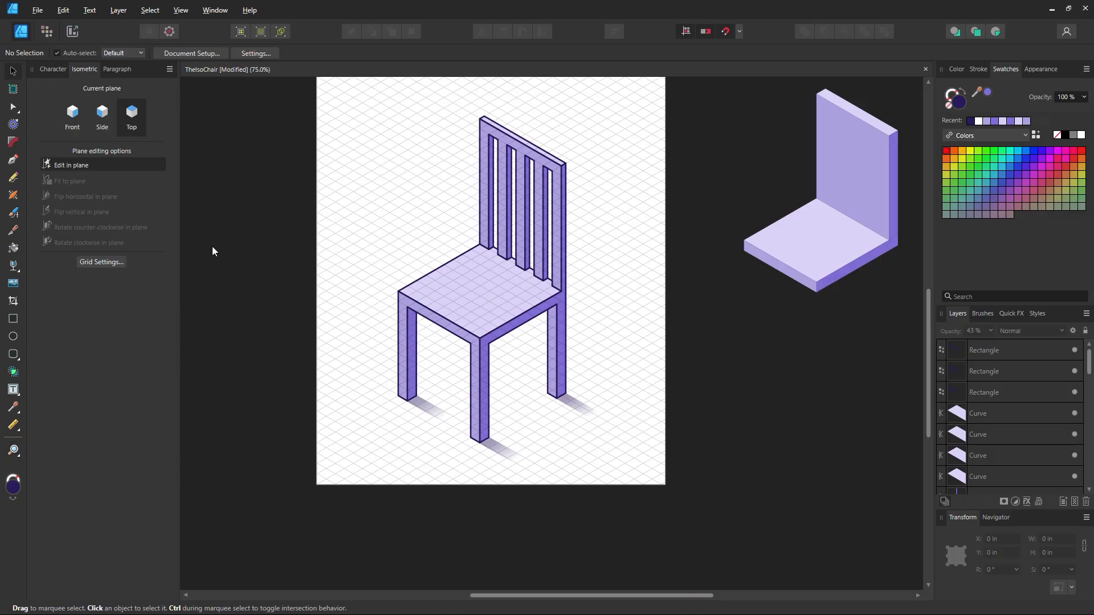
click(419, 401)
shift+click(493, 451)
shift+click(580, 402)
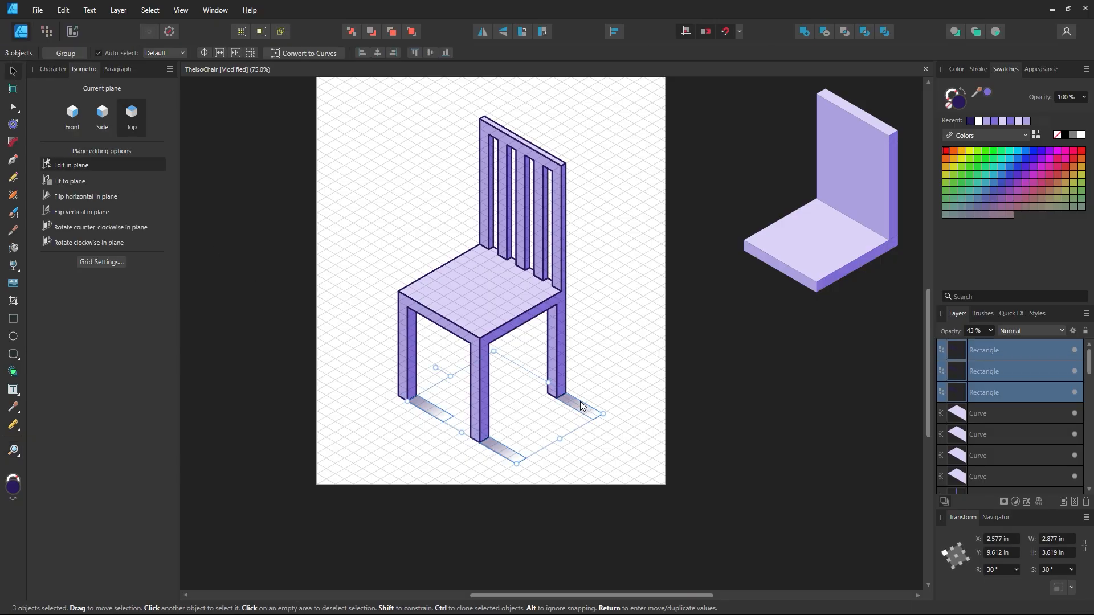
click(1022, 330)
click(1020, 374)
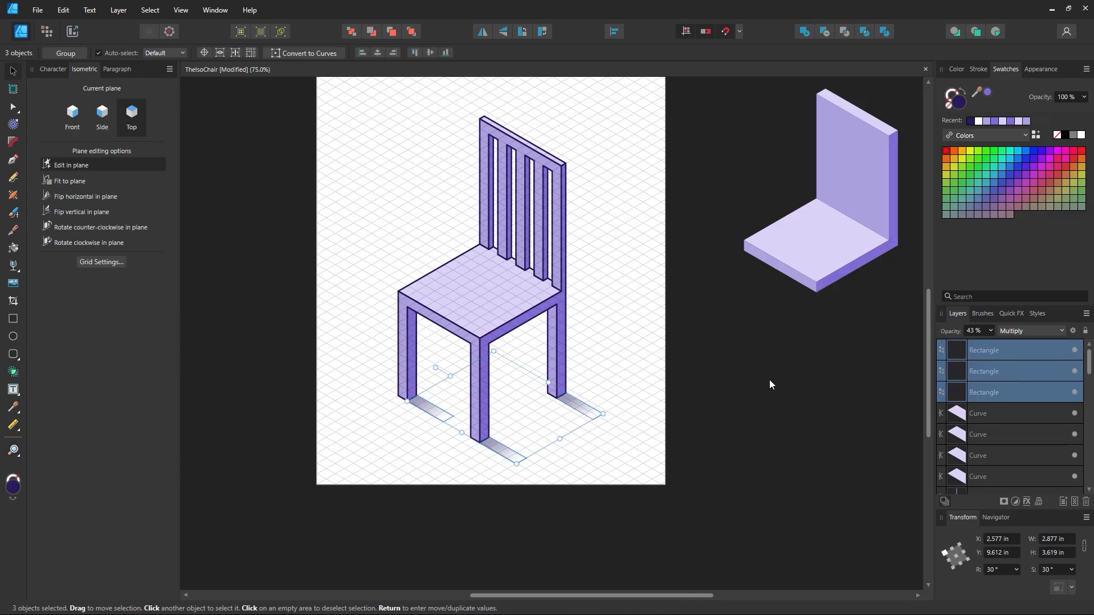
click(658, 378)
- Duplicate the front leg's shadow and place the copy on the seat at the base of the leftmost backrest slat
click(498, 449)
key(ctrl+j)
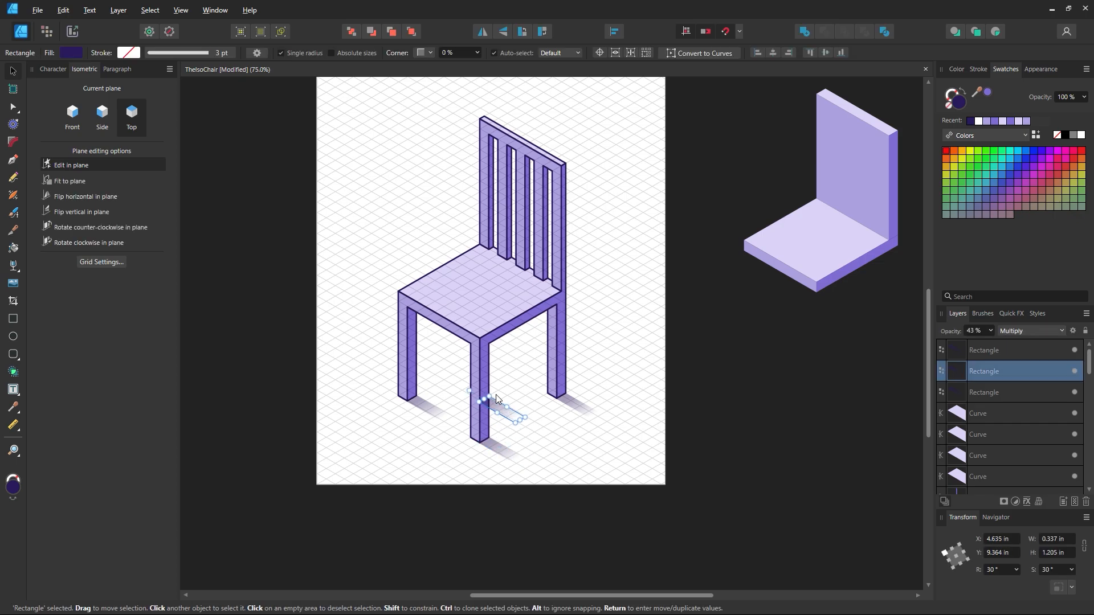
key(z)
drag(505, 249, 613, 249)
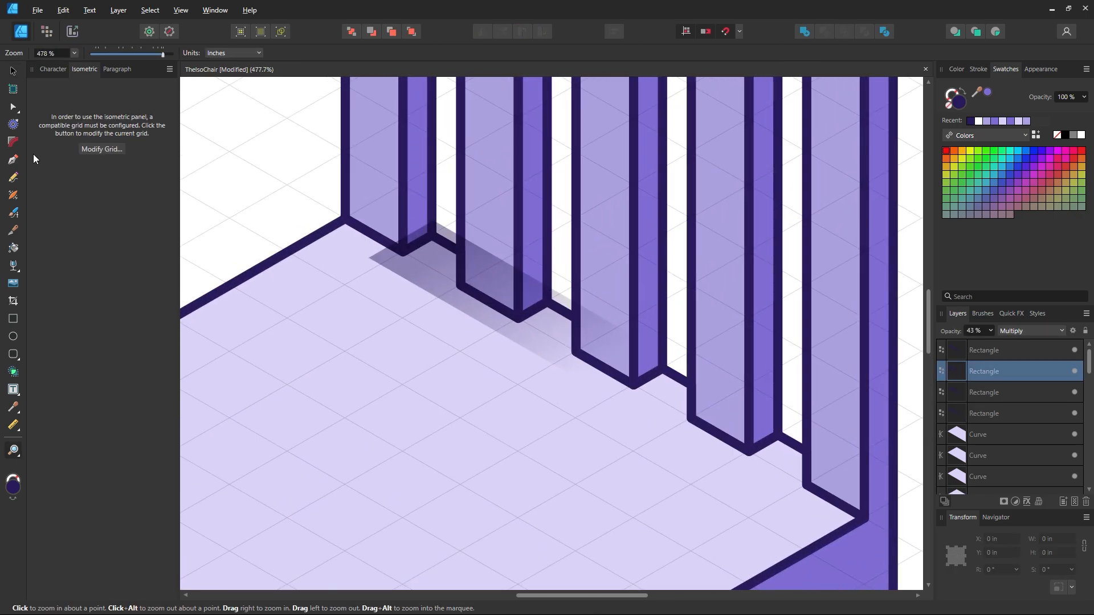
click(13, 71)
scroll(349, 258, up, 1)
drag(433, 302, 431, 325)
key(ctrl+d)
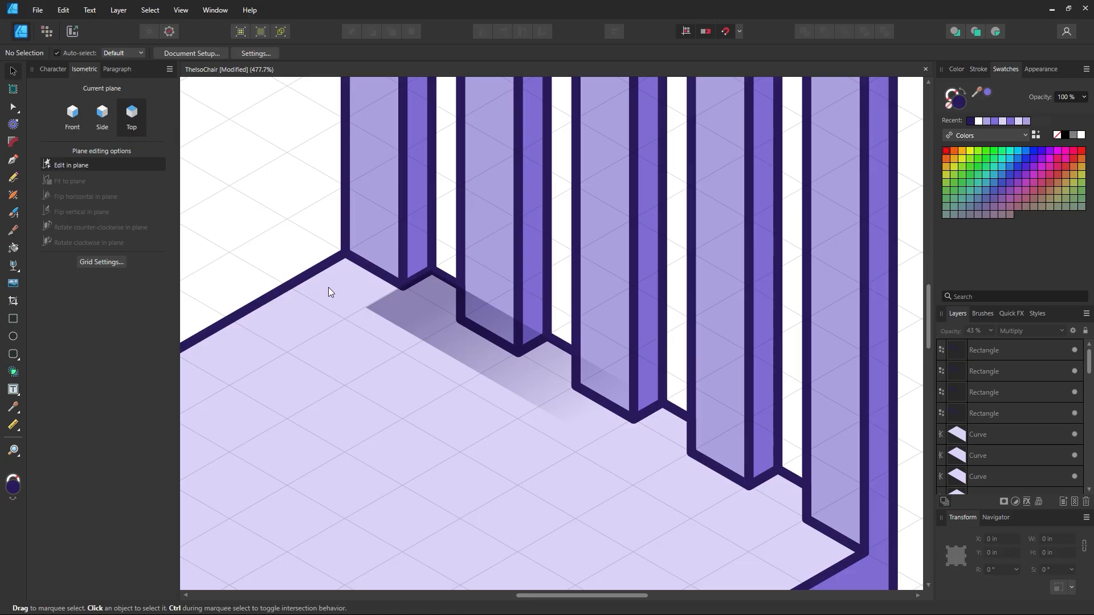
- Raise the seat shadow's opacity to 100% and change its blend mode to Darker Color
key(z)
drag(382, 277, 473, 283)
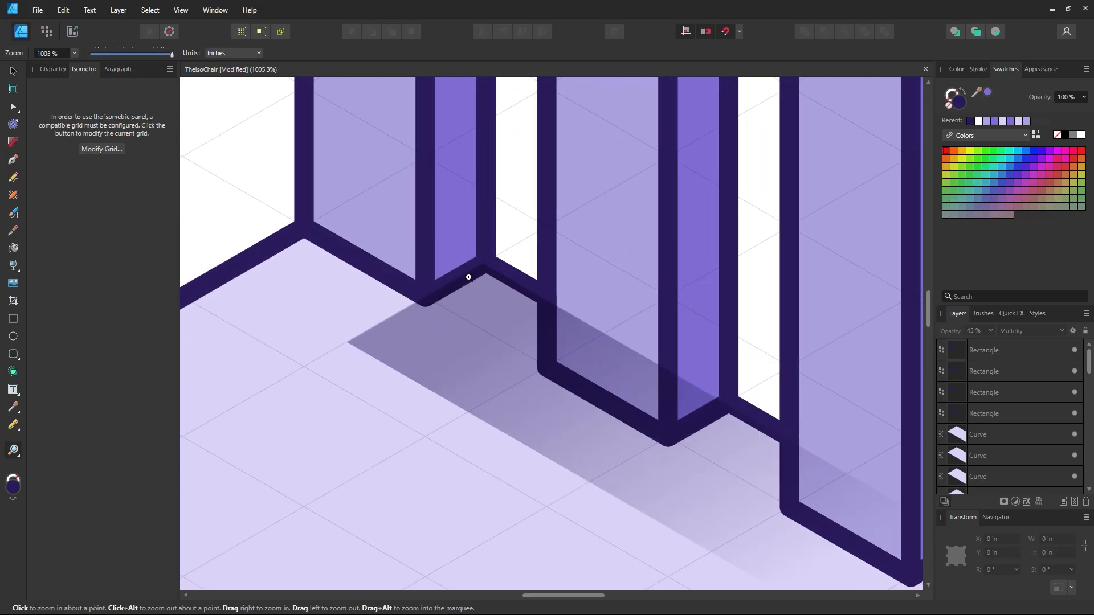
click(13, 71)
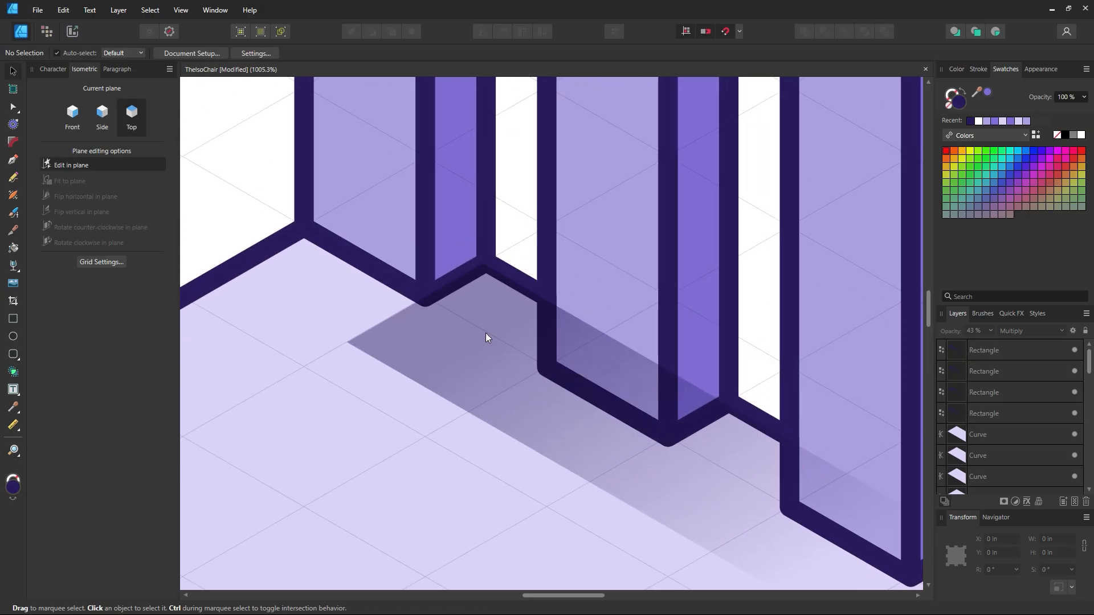
click(480, 280)
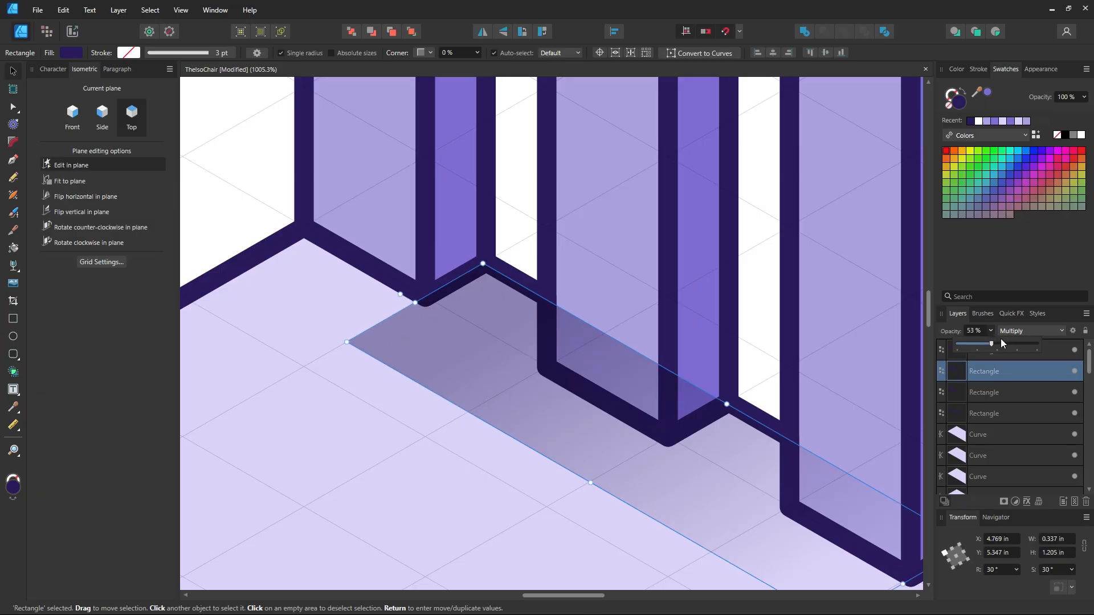
drag(995, 331, 1046, 351)
click(1023, 331)
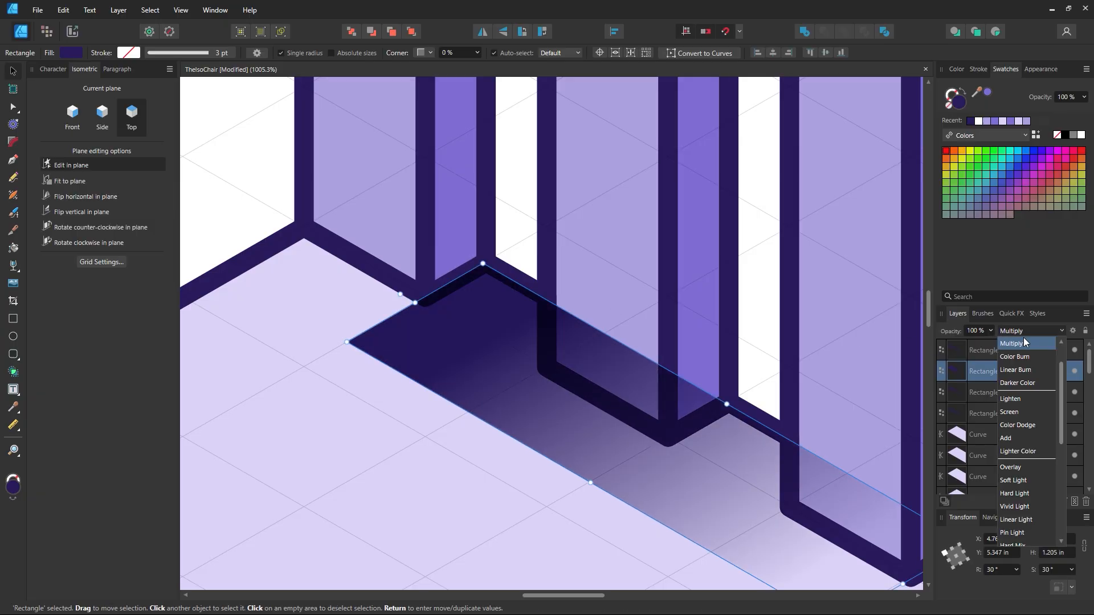
click(1018, 387)
click(487, 350)
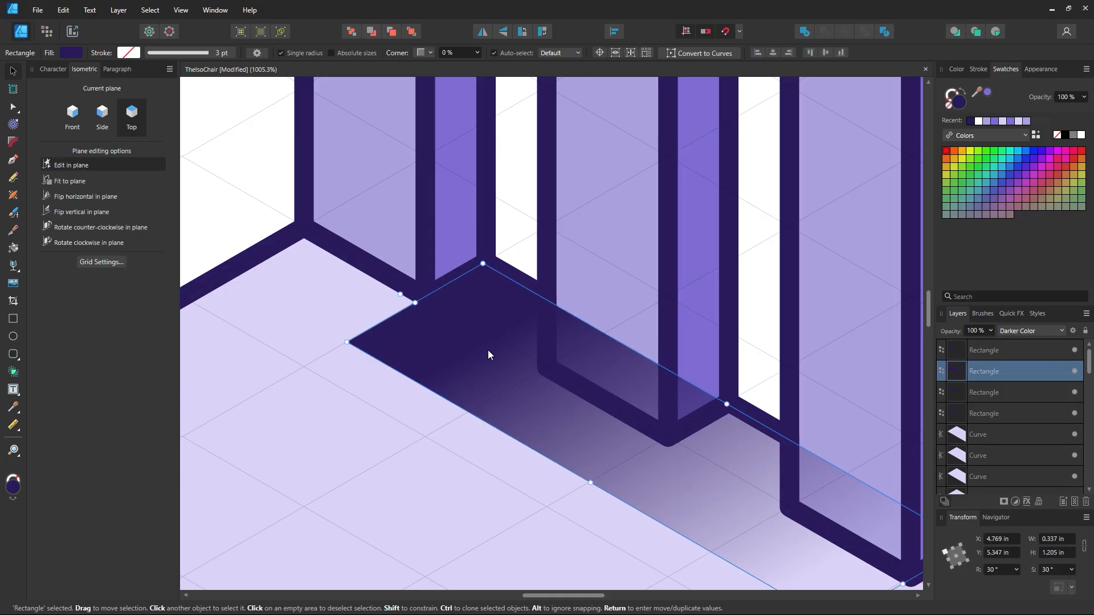
- Reduce the seat shadow's opacity to 63%
click(990, 330)
drag(974, 342, 963, 340)
click(257, 196)
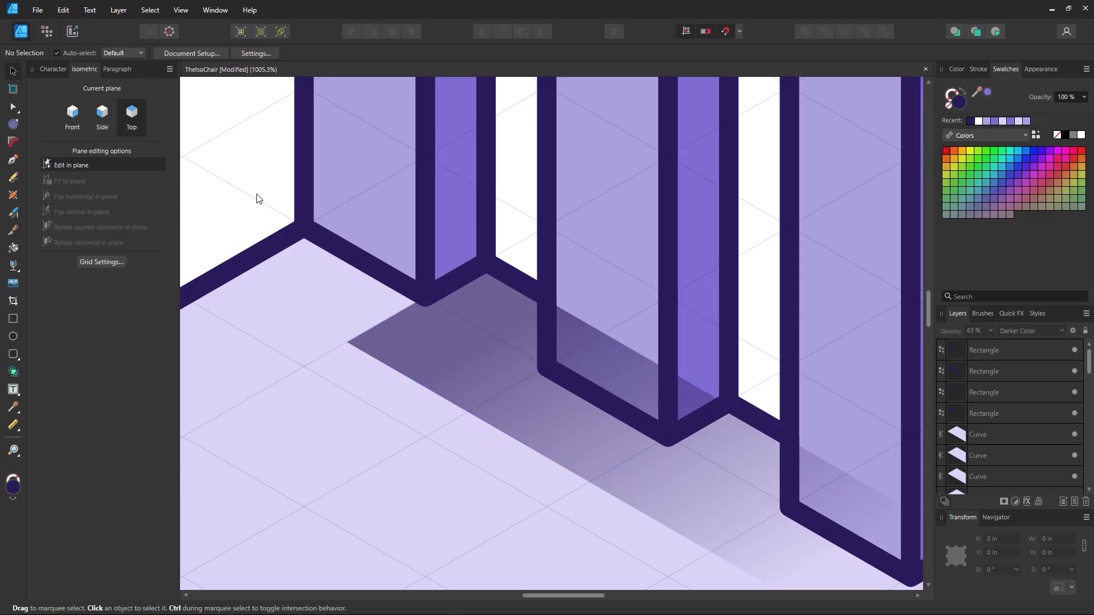
- Narrow the seat shadow to 0.167 in so it matches the side face of the leftmost slat
key(z)
click(491, 269)
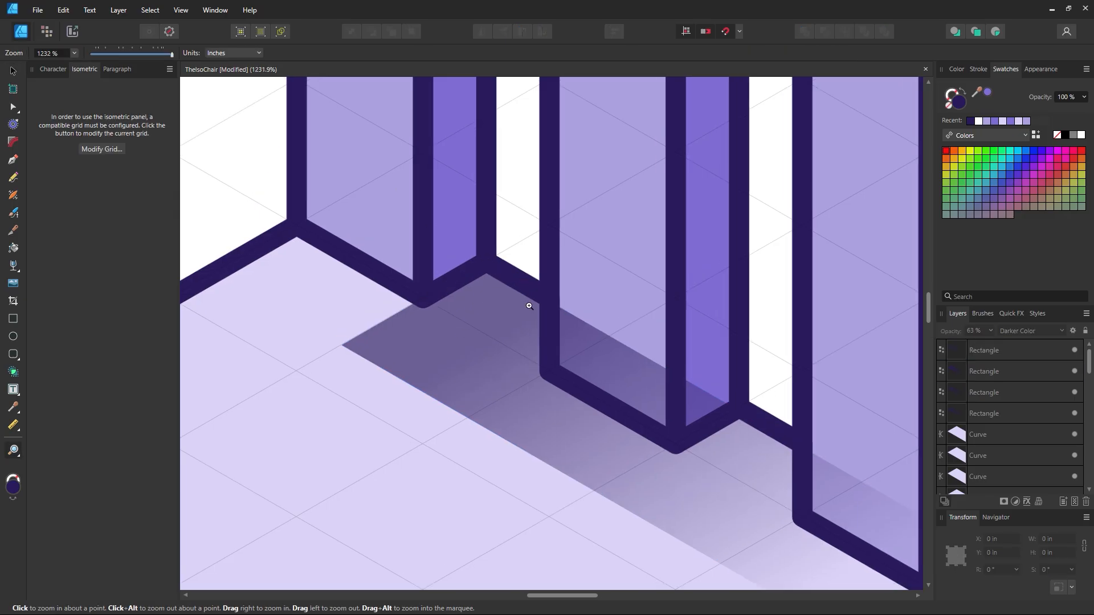
alt+click(518, 384)
drag(550, 425, 512, 383)
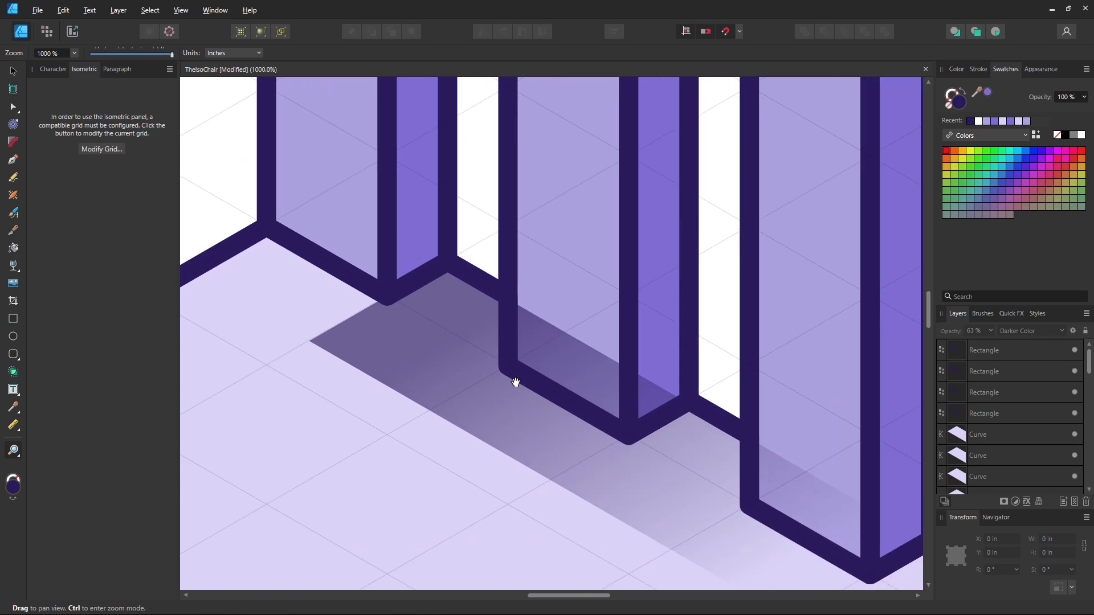
key(v)
click(474, 371)
drag(552, 480, 604, 426)
key(z)
alt+click(540, 338)
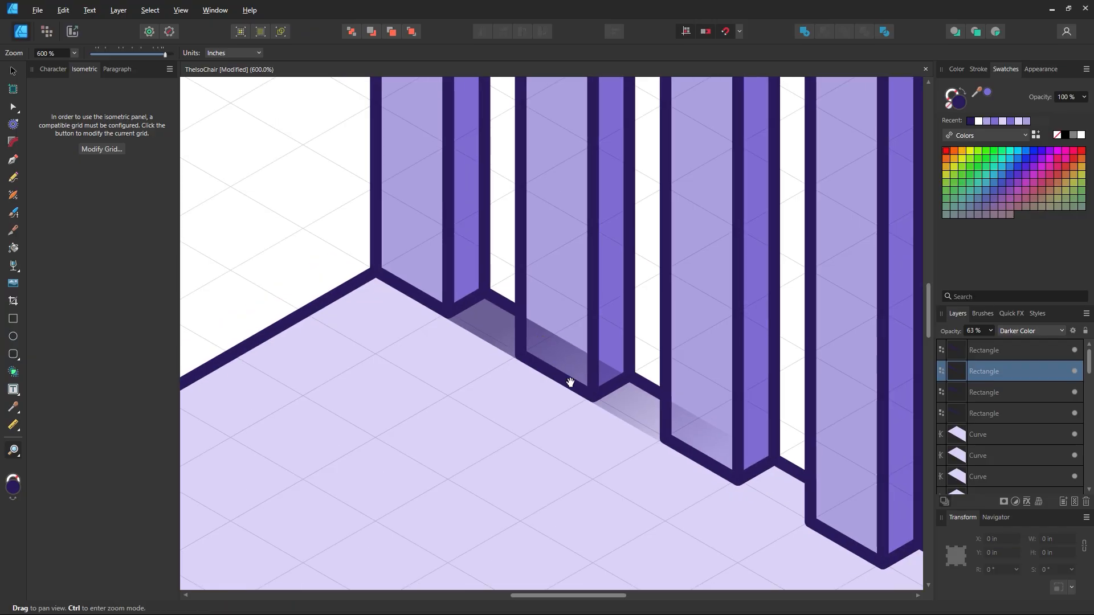
- Shorten the slat shadow to about 0.21 in, starting it at the slat's base outline
drag(569, 383, 550, 371)
key(v)
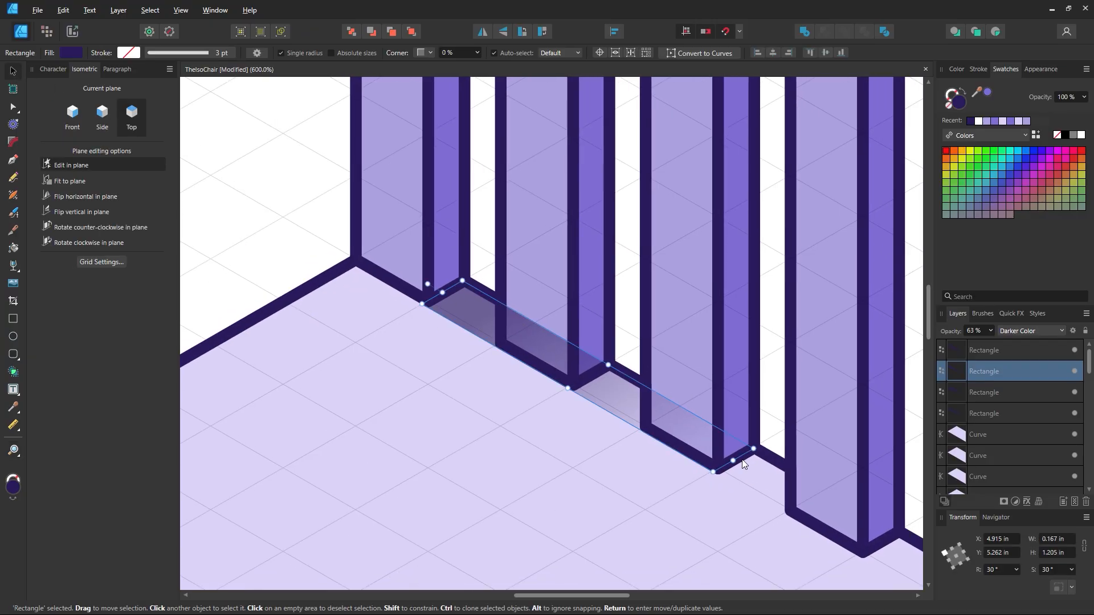
drag(734, 460, 465, 349)
key(z)
alt+click(620, 334)
alt+click(620, 334)
drag(580, 317, 784, 464)
click(13, 72)
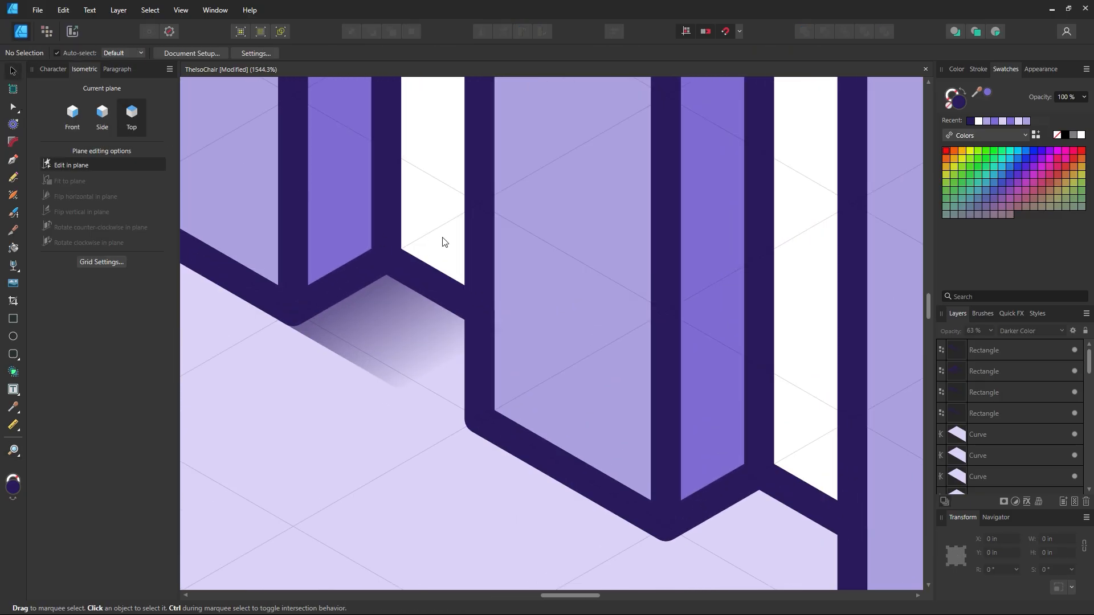
click(357, 319)
drag(324, 286, 339, 294)
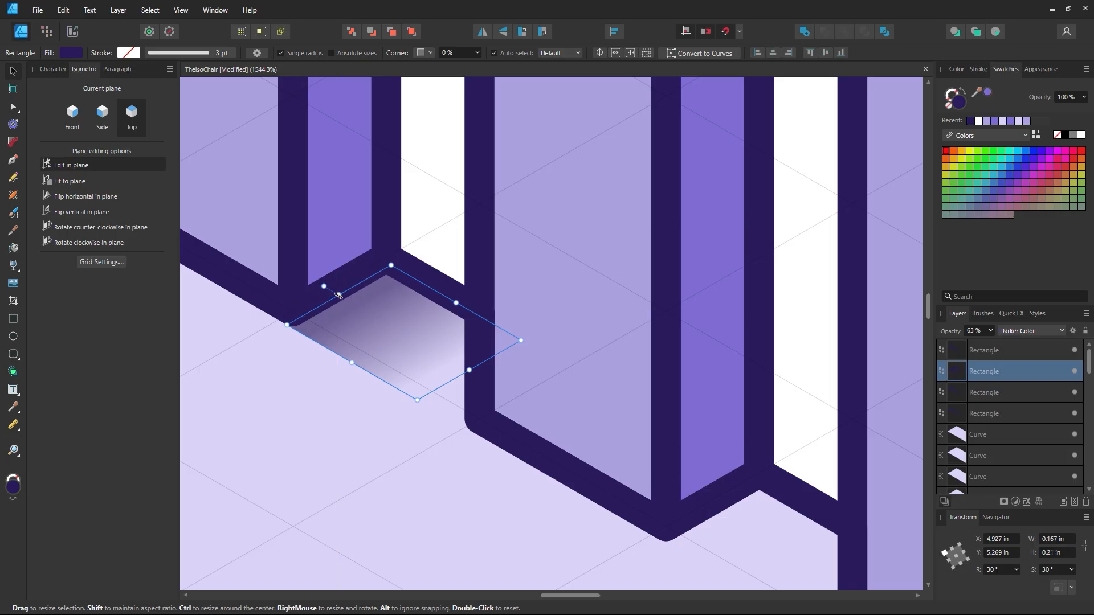
click(425, 224)
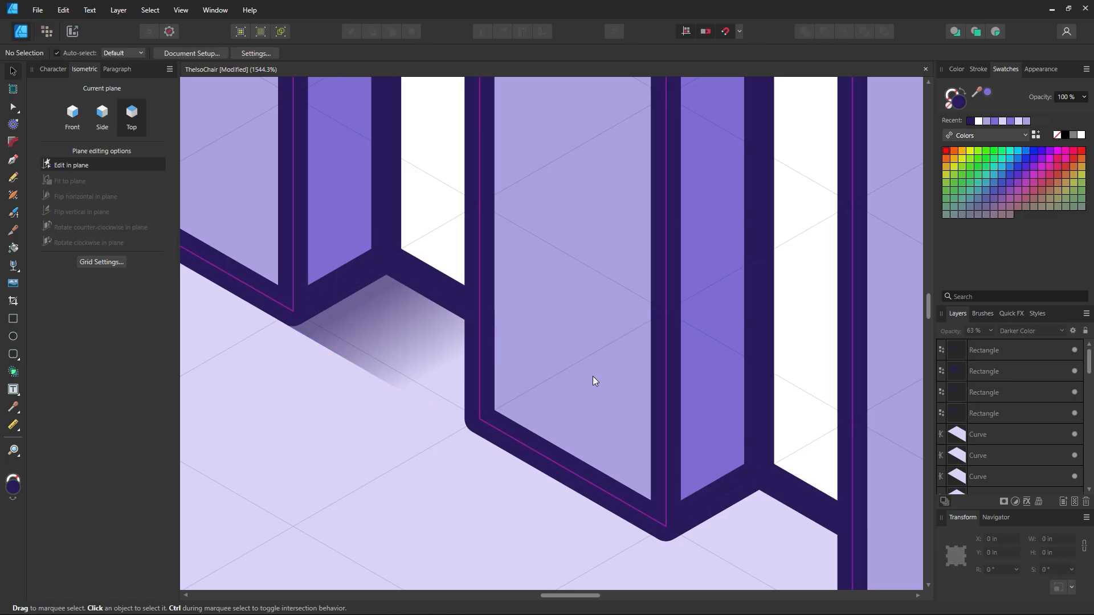
- Select the three leg shadows and look through the available blend modes without changing the current one
key(z)
alt+click(603, 362)
alt+click(603, 362)
alt+click(604, 362)
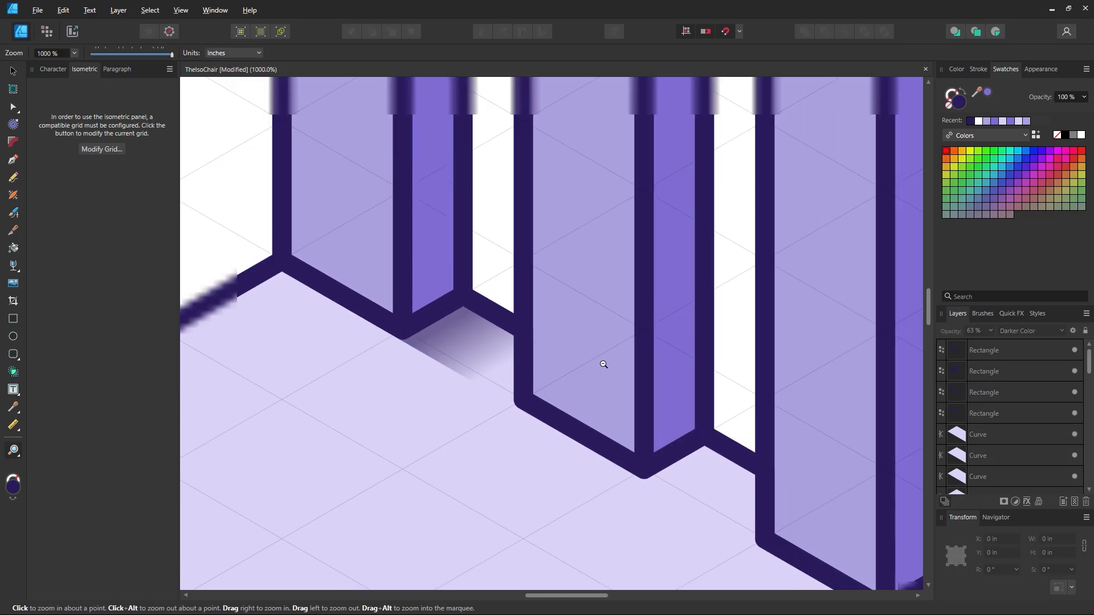
alt+click(603, 363)
alt+click(604, 362)
alt+click(604, 363)
alt+click(603, 362)
alt+click(603, 362)
alt+click(603, 362)
alt+click(604, 362)
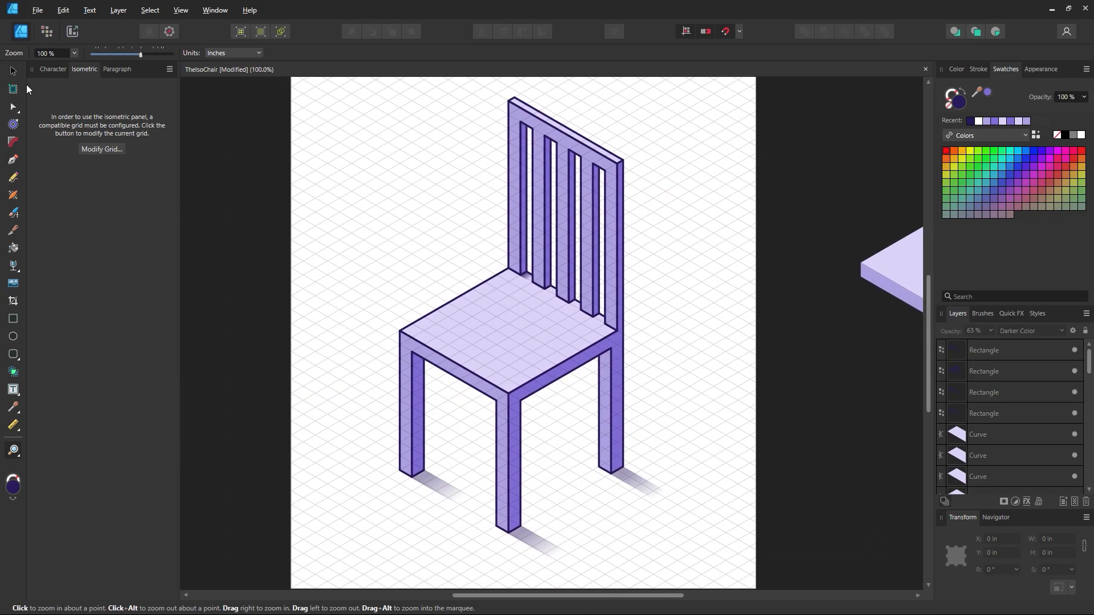
click(13, 78)
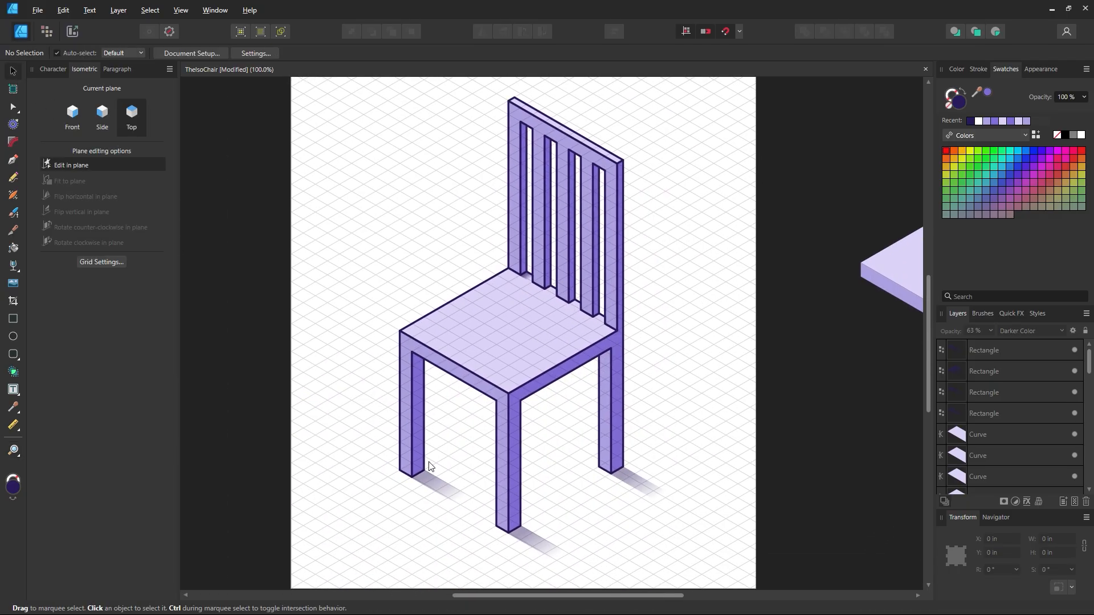
click(431, 480)
shift+click(544, 538)
shift+click(643, 479)
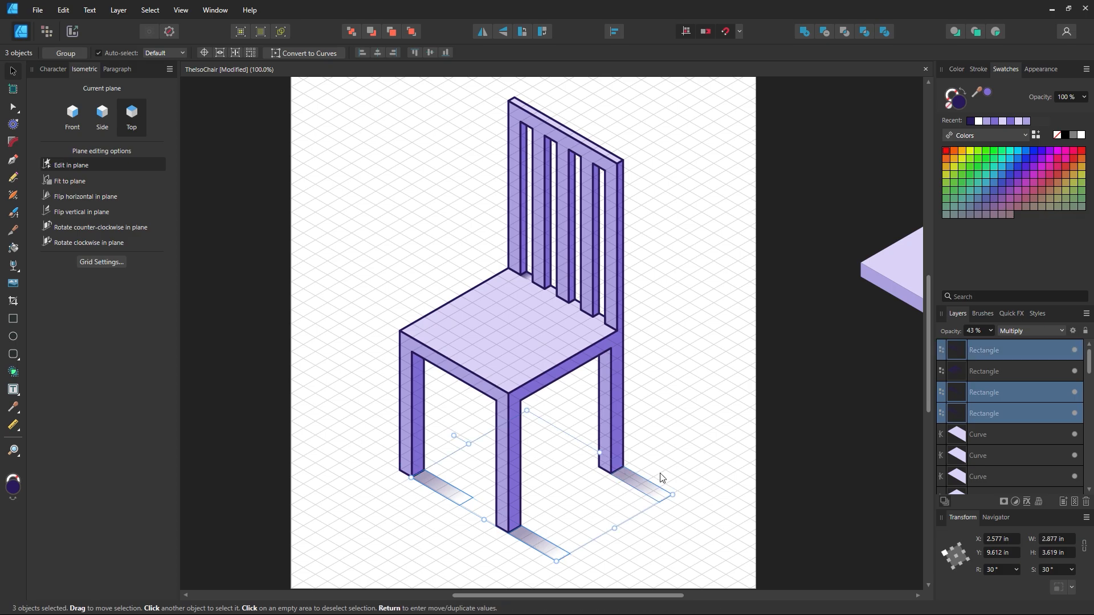
click(1026, 329)
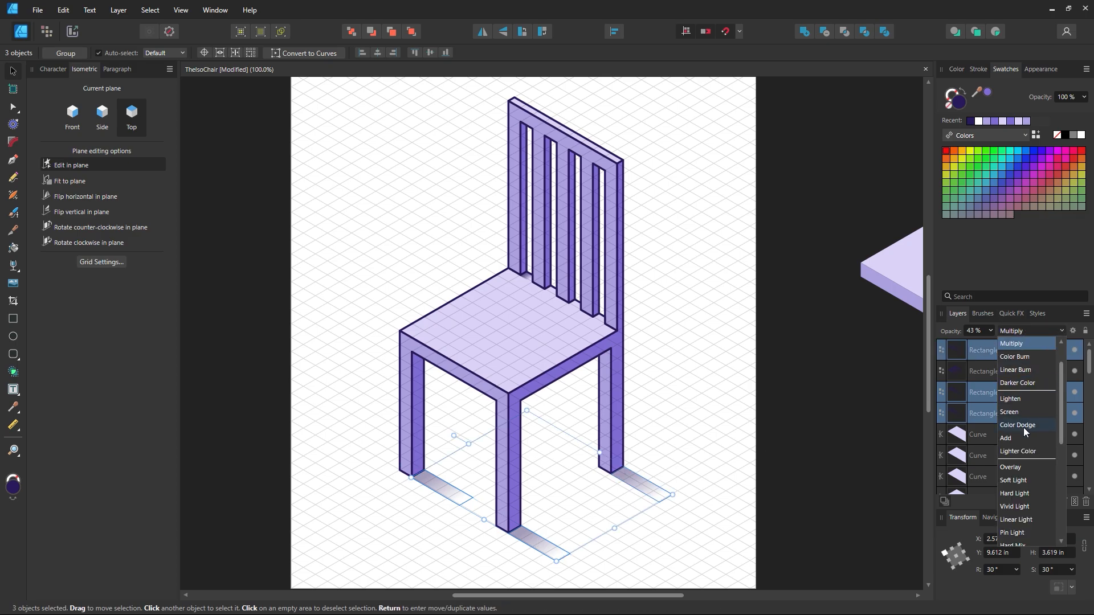
scroll(1022, 389, up, 1)
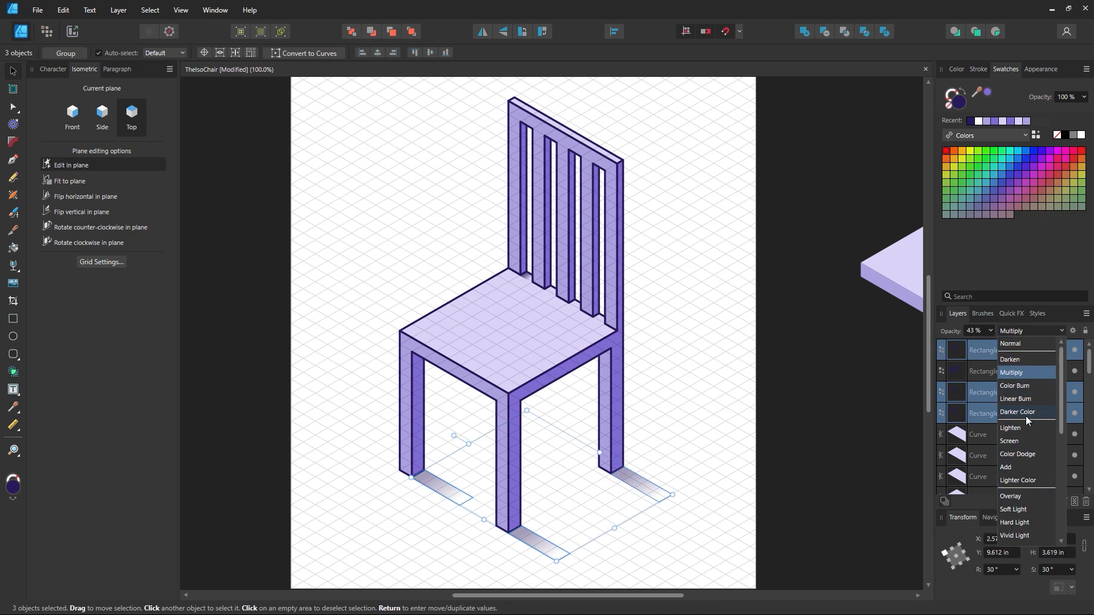
scroll(1024, 457, down, 5)
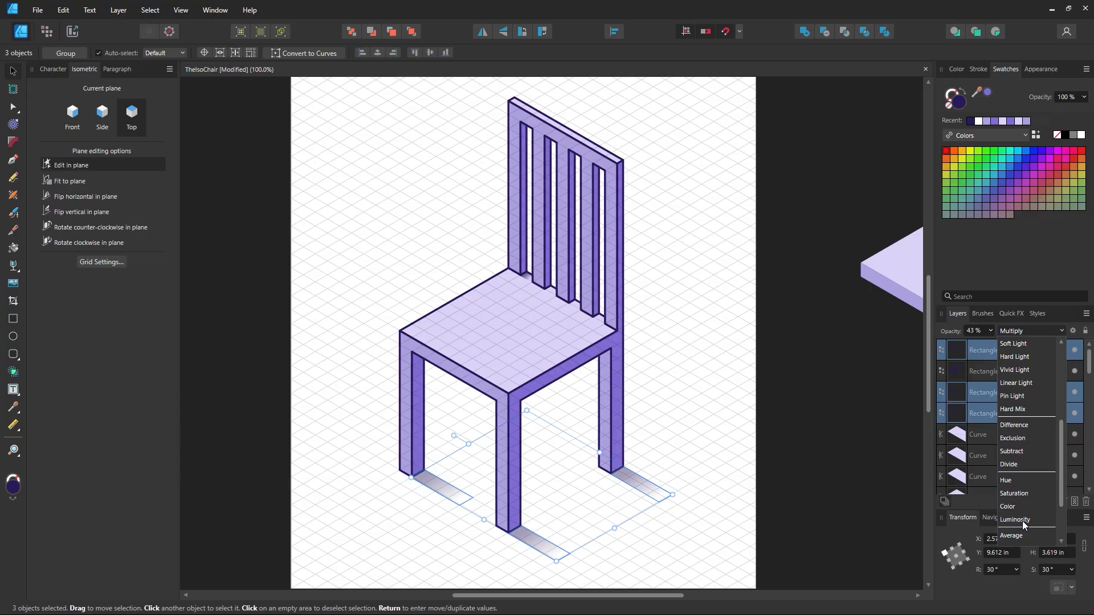
scroll(1023, 523, up, 2)
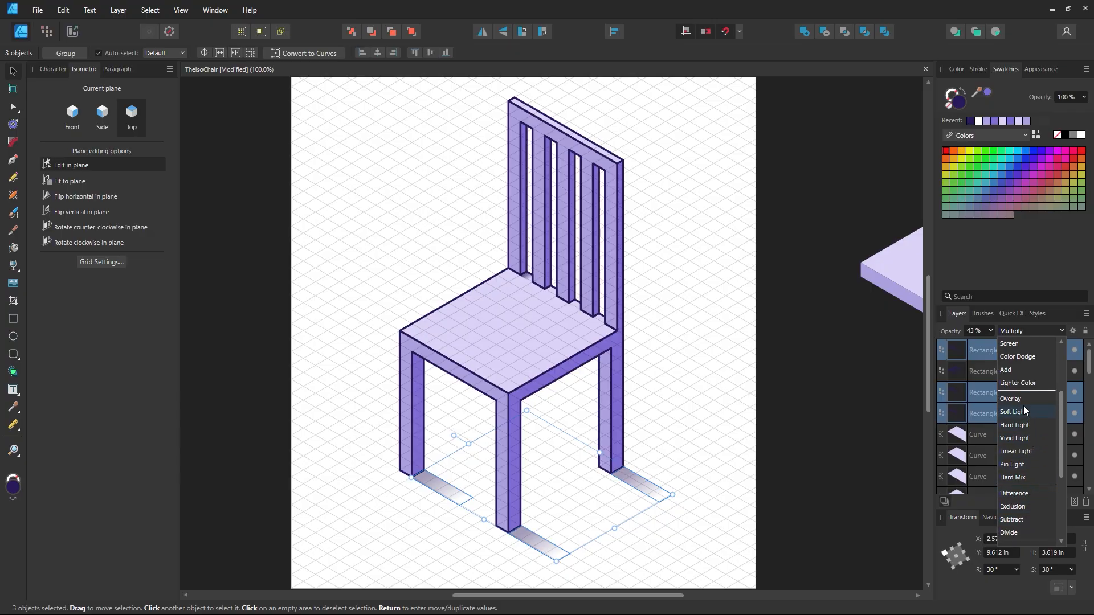
click(658, 366)
- Check which blend mode the slat shadow on the seat uses
click(530, 283)
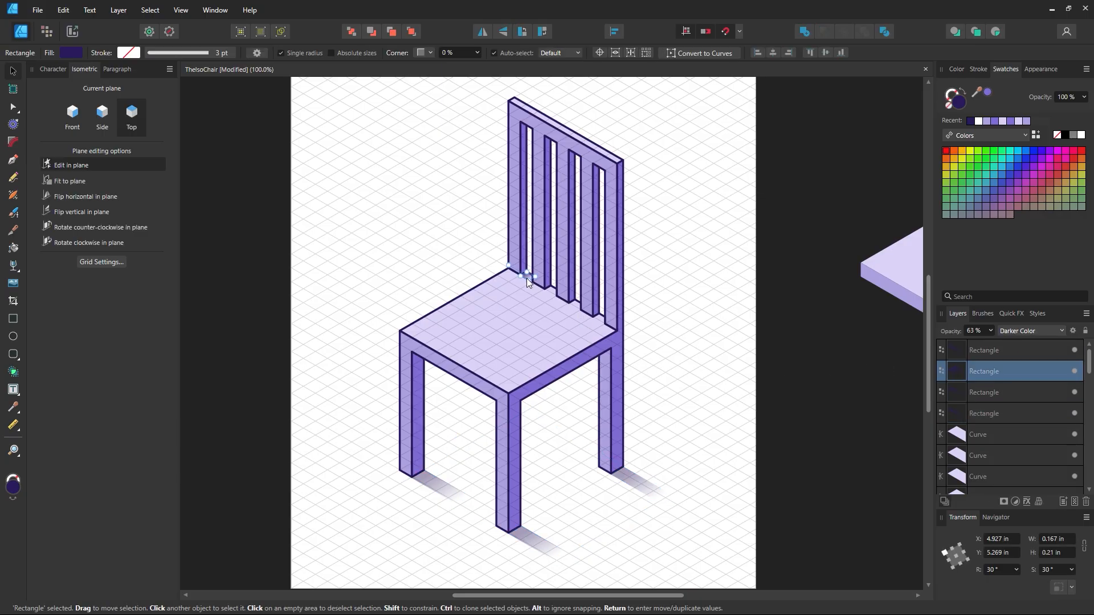
click(1021, 330)
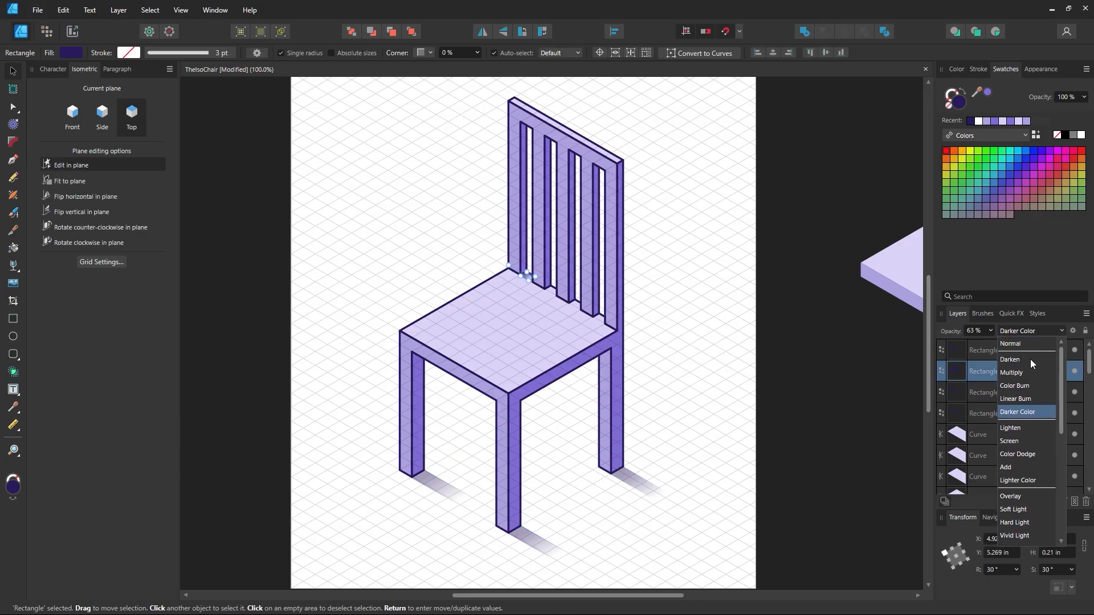
click(697, 462)
- Set the blend mode of the three leg shadows to Darker Color
click(632, 477)
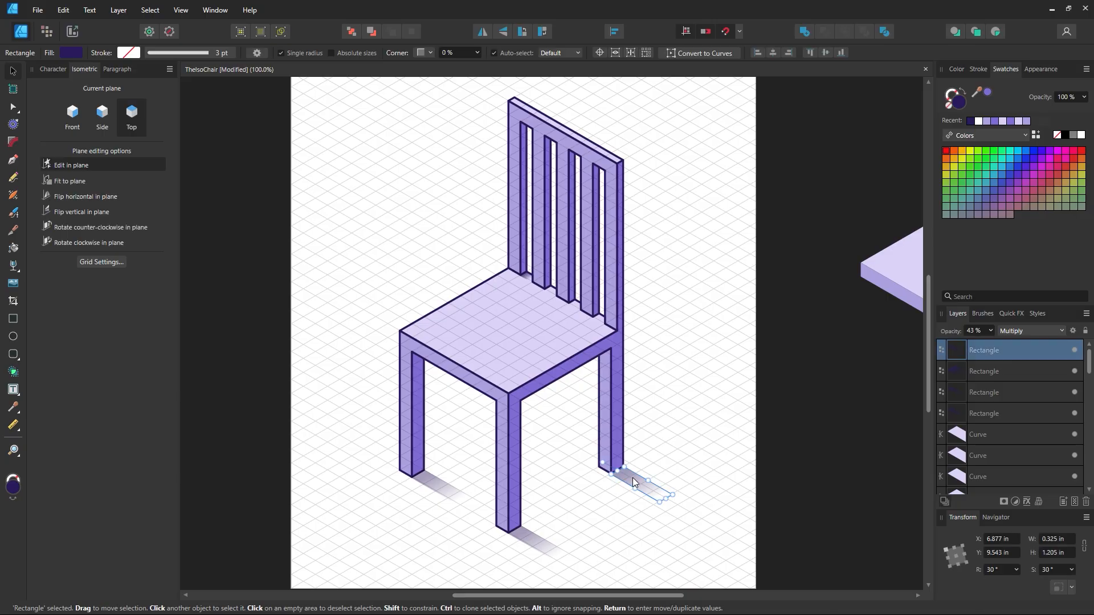
shift+click(537, 539)
shift+click(436, 474)
click(1035, 331)
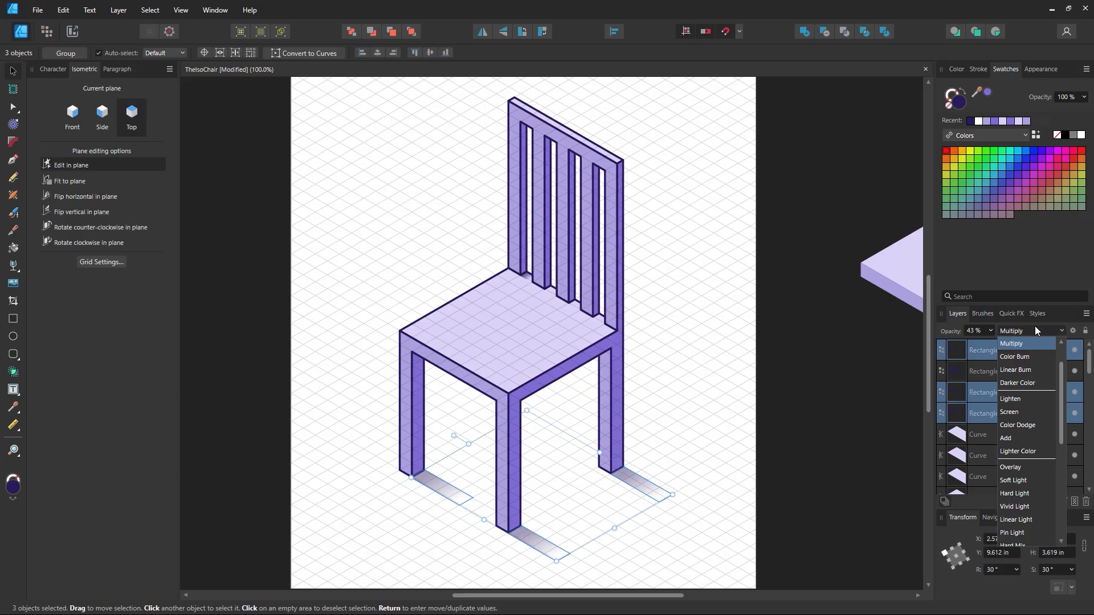
click(1025, 381)
click(754, 349)
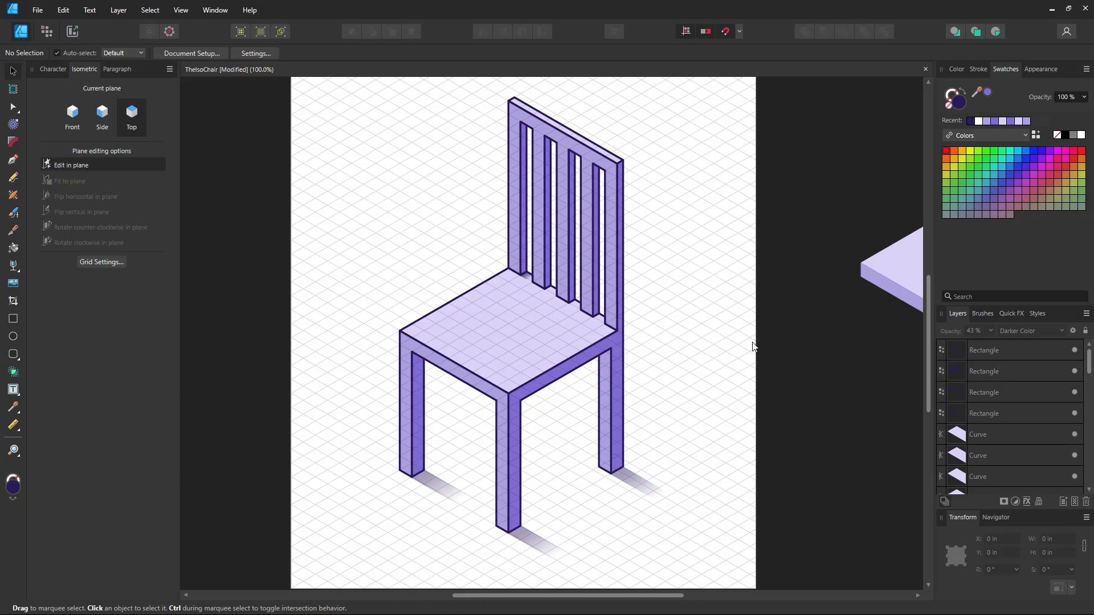
- Duplicate the slat shadow on the seat three times so each remaining gap between the slats has one at its base
key(z)
drag(567, 275, 676, 354)
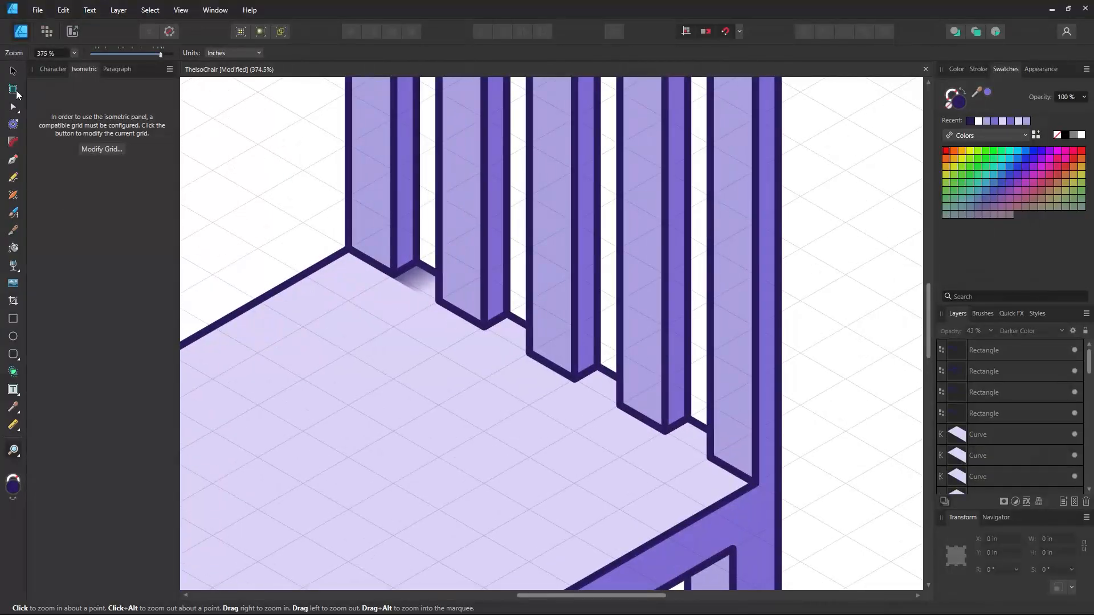
click(16, 74)
drag(416, 277, 491, 326)
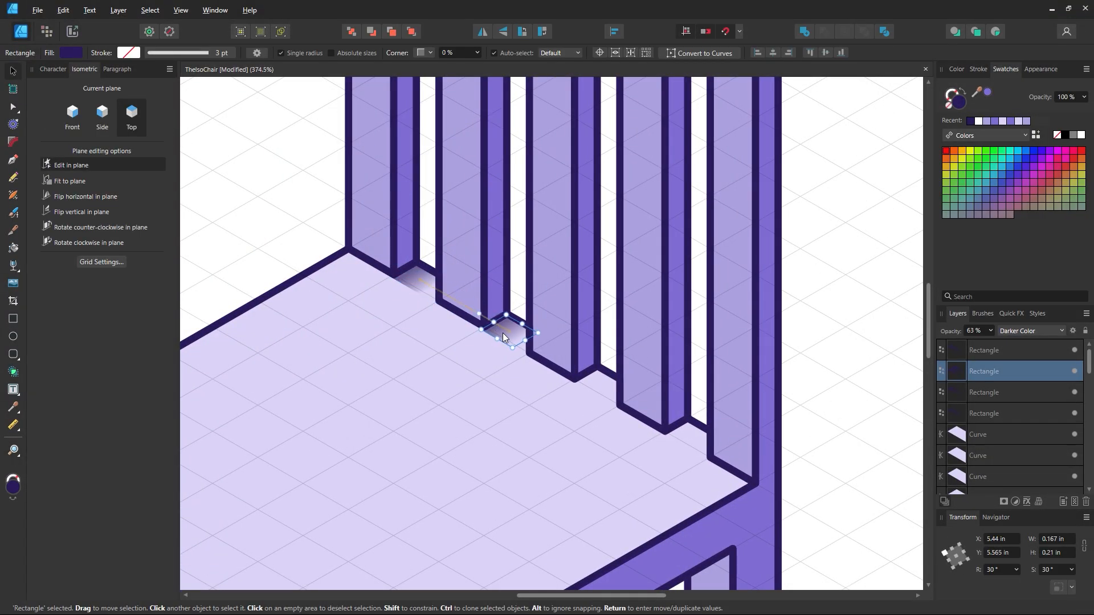
drag(503, 333, 503, 334)
key(ctrl+j)
key(ctrl+j)
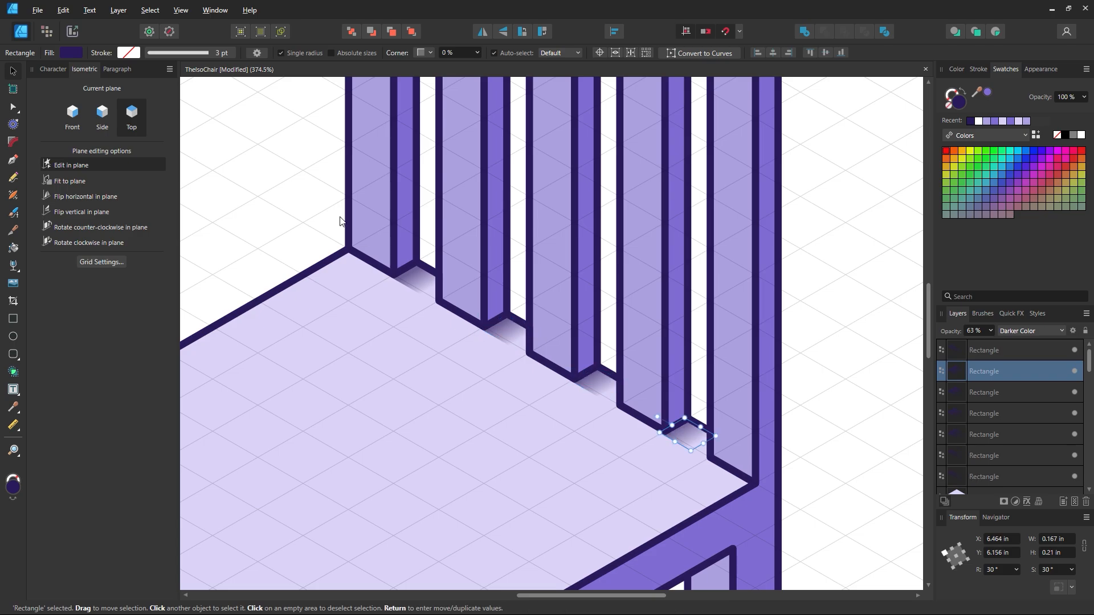
click(296, 189)
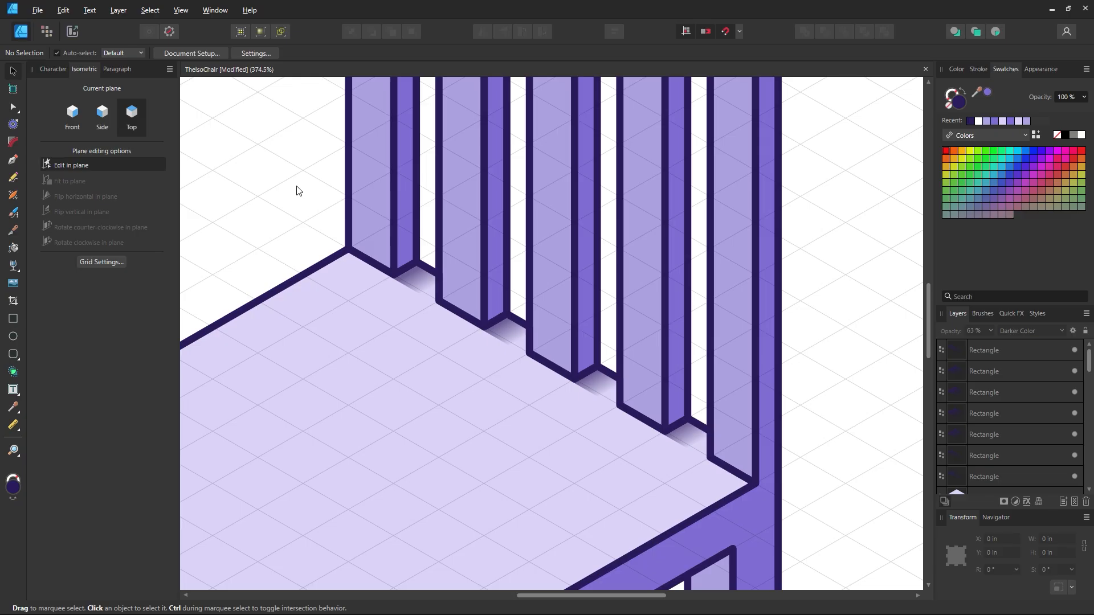
- Turn off the display of the isometric grid in the grid settings
key(ctrl+0)
drag(565, 380, 511, 360)
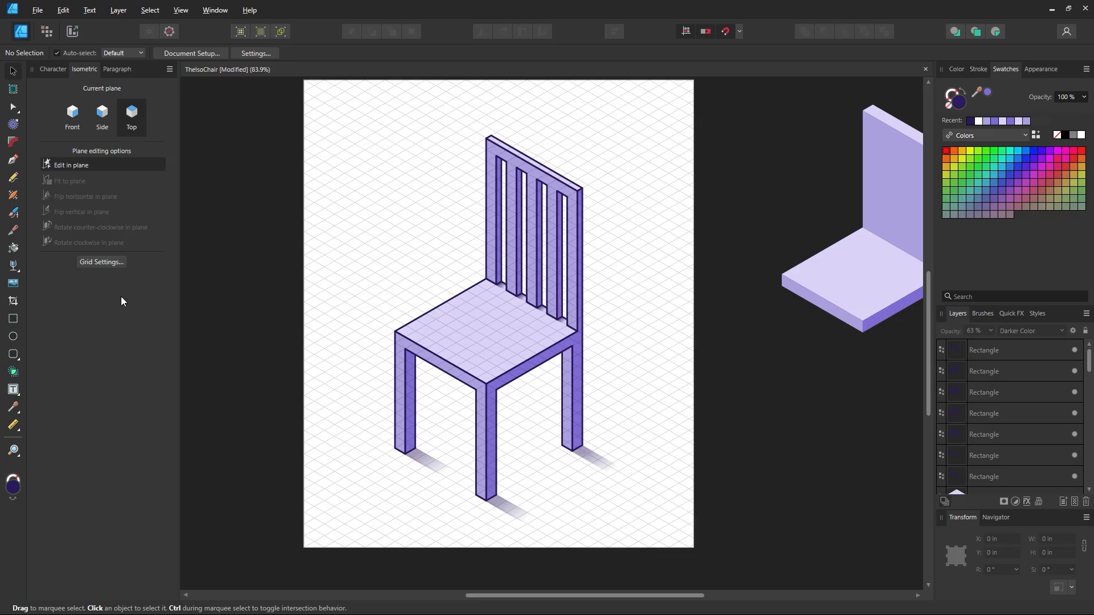
click(114, 266)
click(411, 130)
click(694, 491)
key(z)
alt+click(524, 300)
alt+click(525, 300)
drag(541, 293, 627, 336)
key(v)
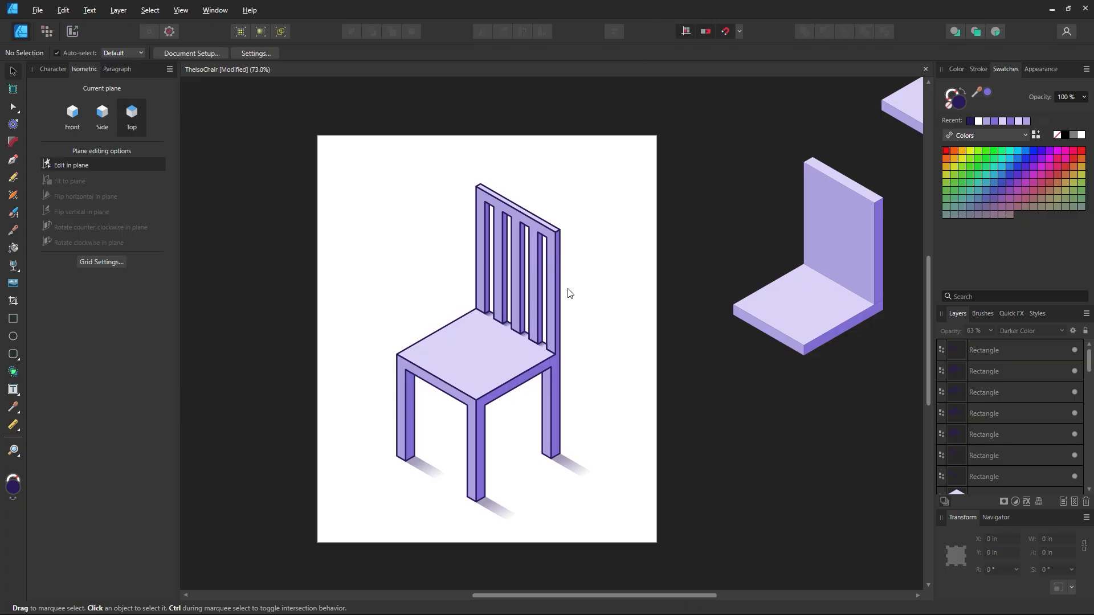
drag(500, 352, 508, 325)
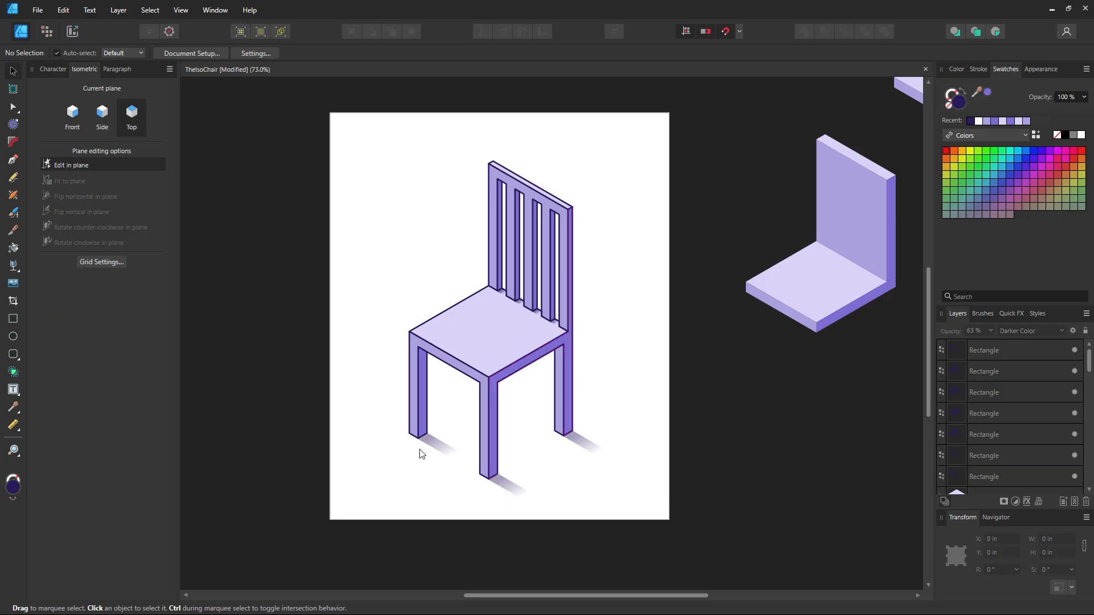
click(13, 319)
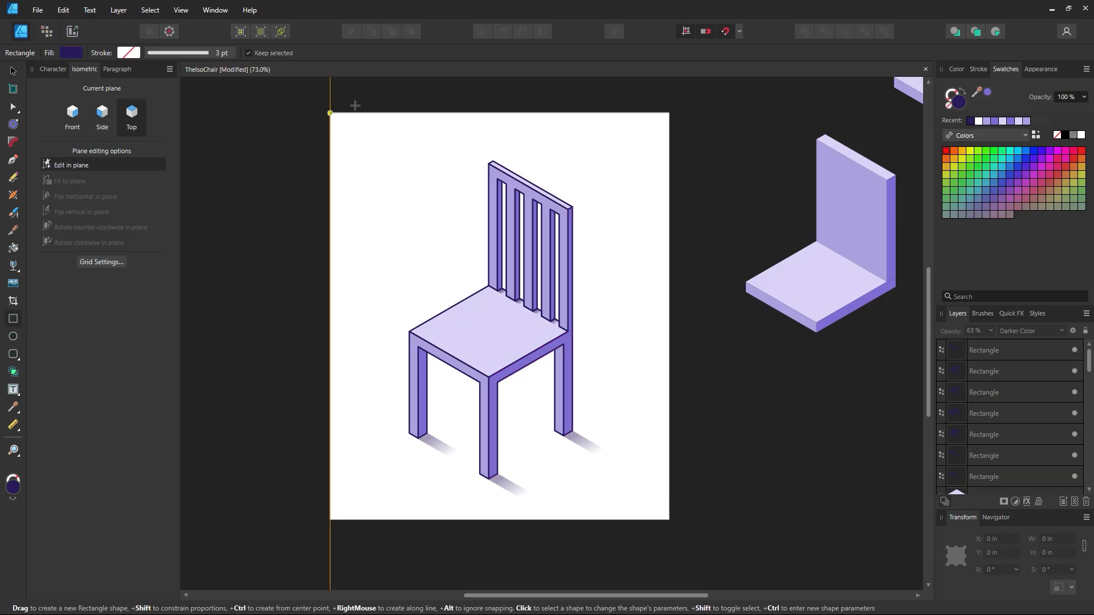
drag(331, 113, 533, 451)
key(ctrl+z)
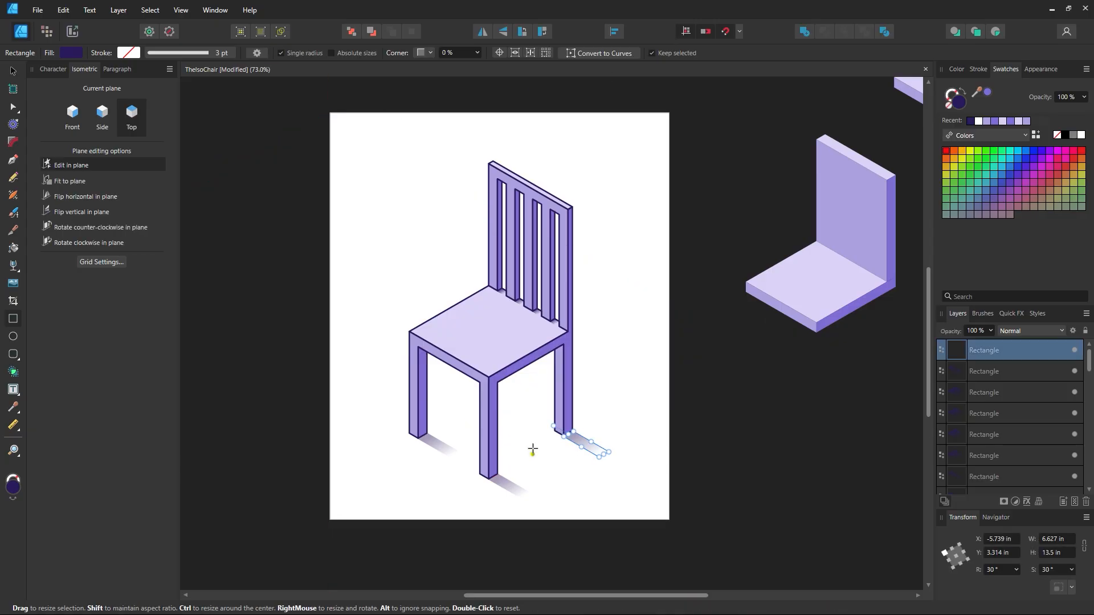
- Disable in-plane editing, cover the whole page with a 10 × 12 in rectangle and send it behind the chair
click(86, 166)
drag(330, 114, 670, 519)
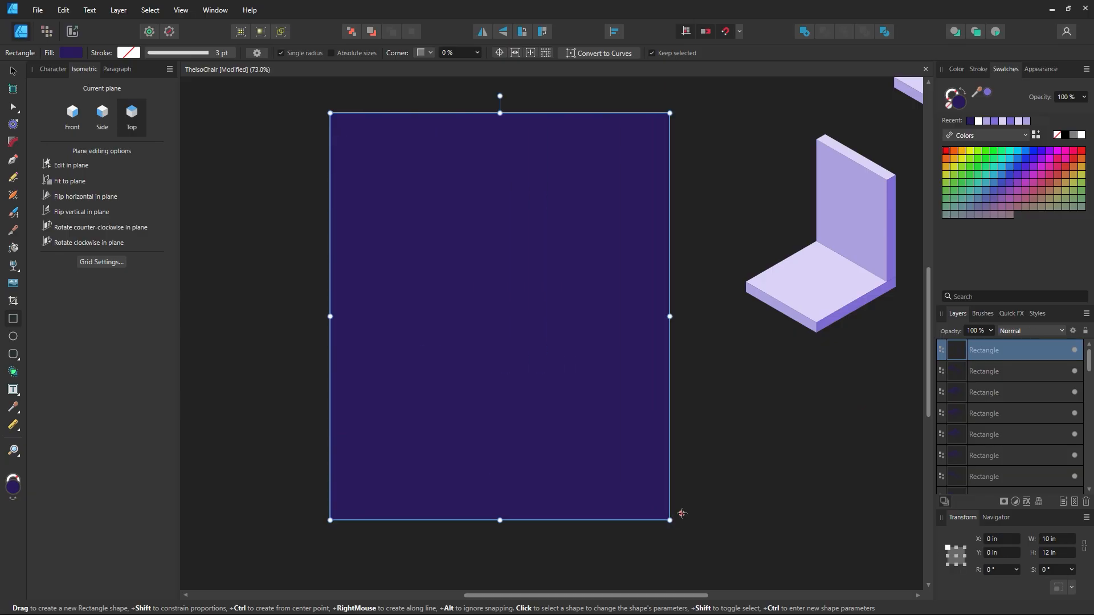
key(ctrl+shift+bracketleft)
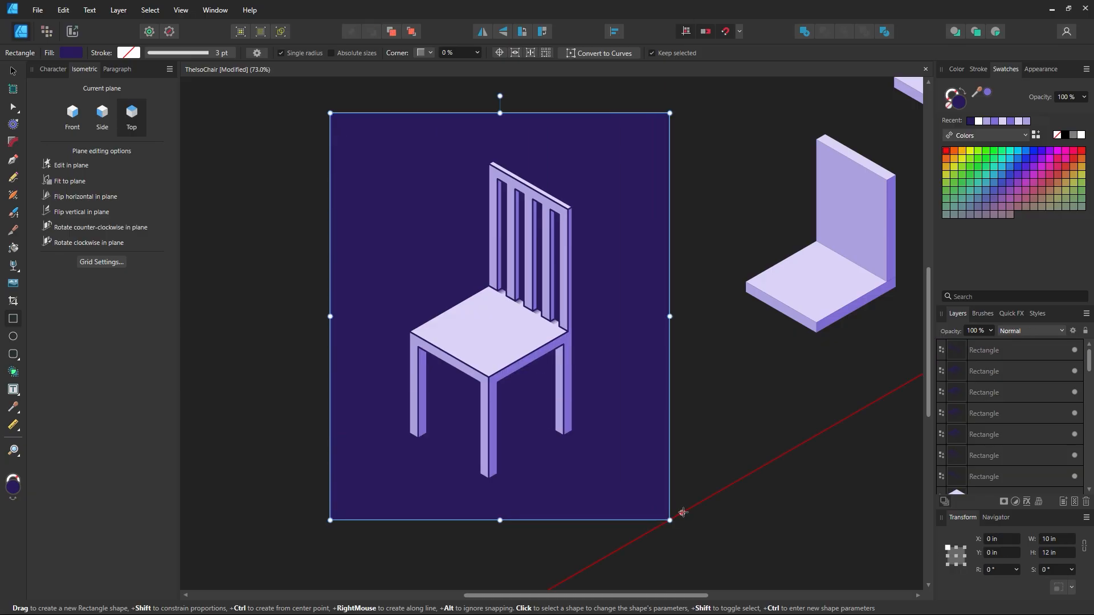
click(12, 72)
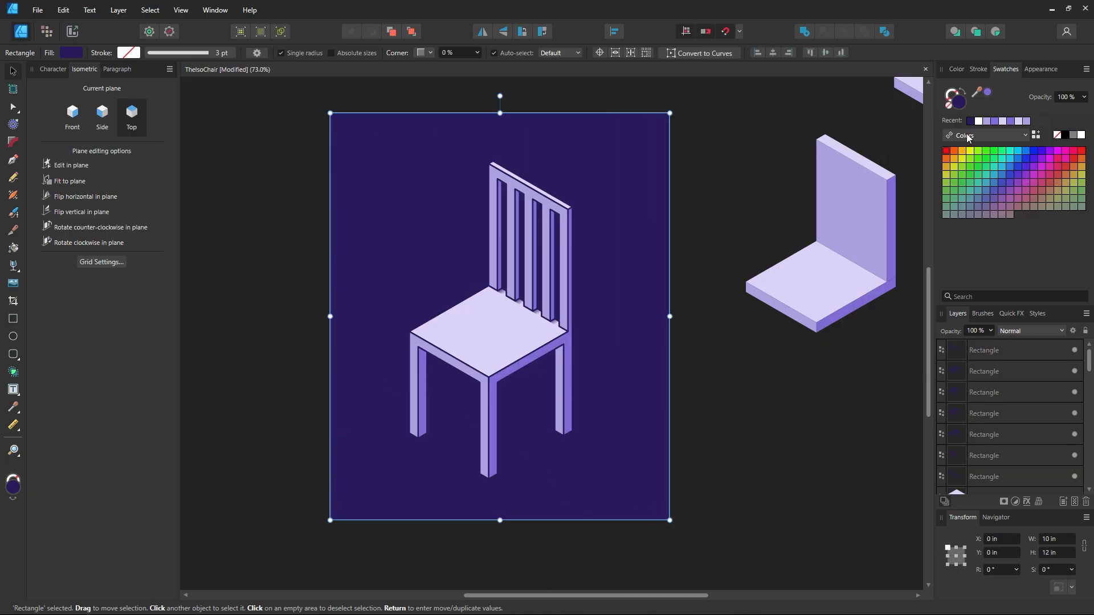
- Fill the background rectangle with yellow FDDE2E
double_click(958, 103)
click(778, 206)
drag(807, 370, 950, 297)
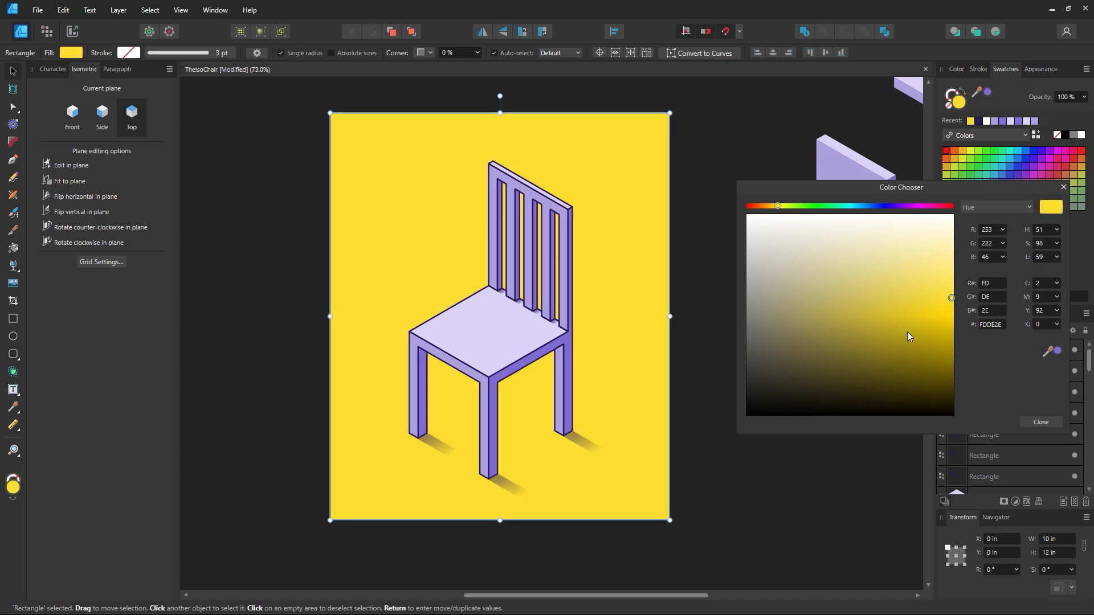
click(1040, 422)
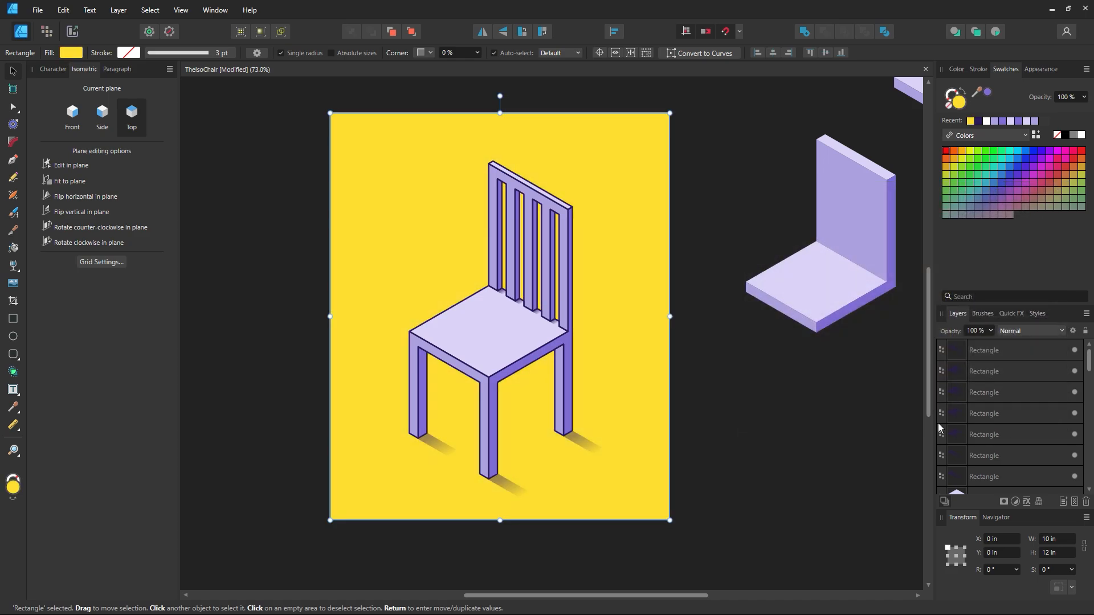
click(804, 410)
drag(568, 358, 689, 397)
key(ctrl+z)
click(736, 402)
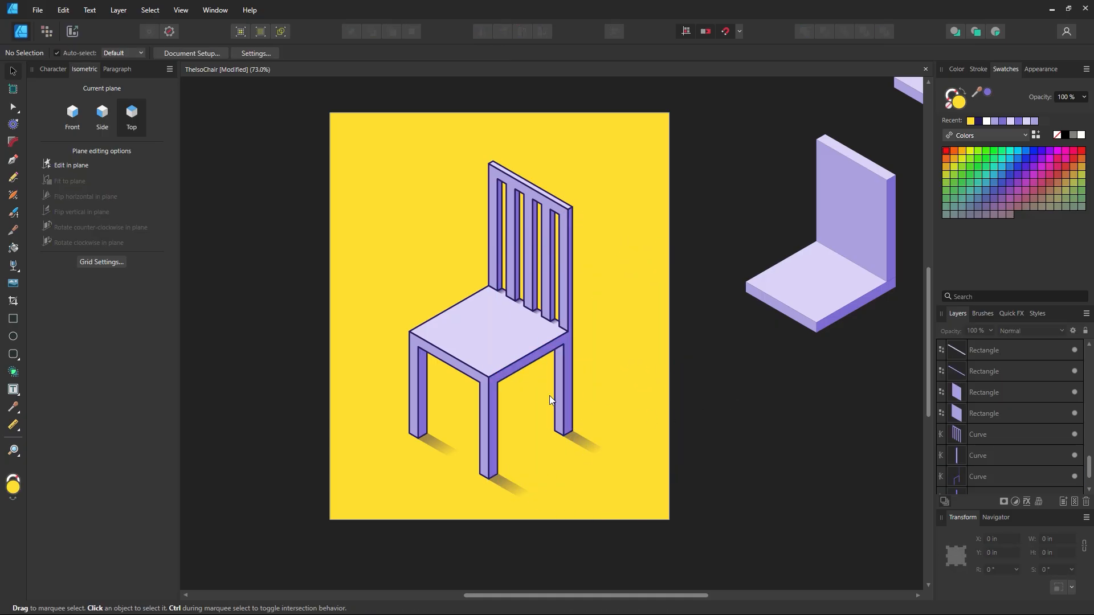
key(z)
drag(515, 373, 531, 381)
key(space)
drag(531, 381, 524, 394)
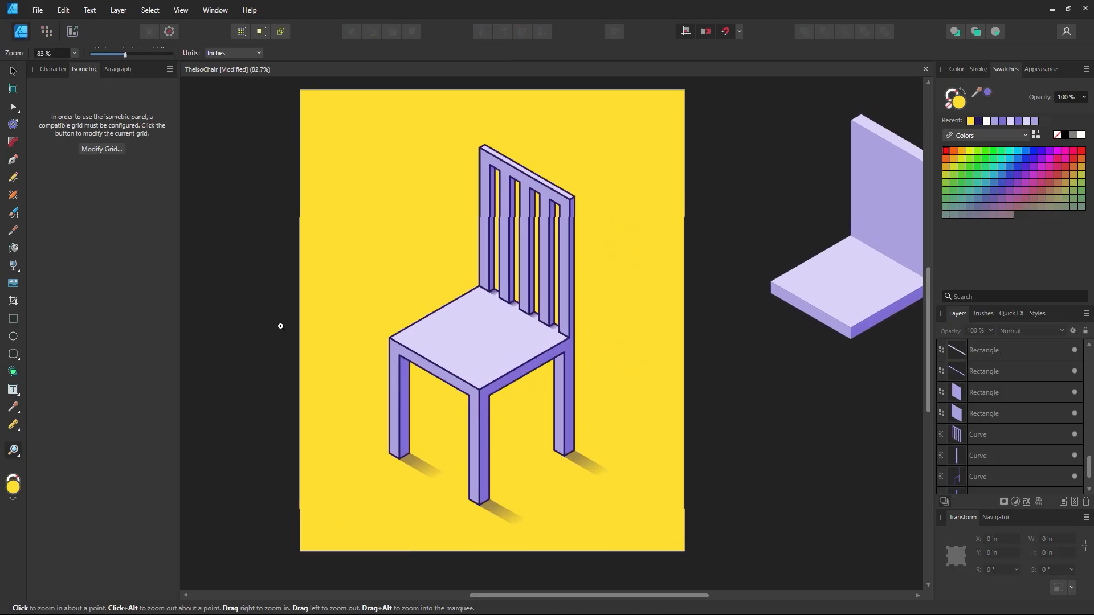
click(12, 74)
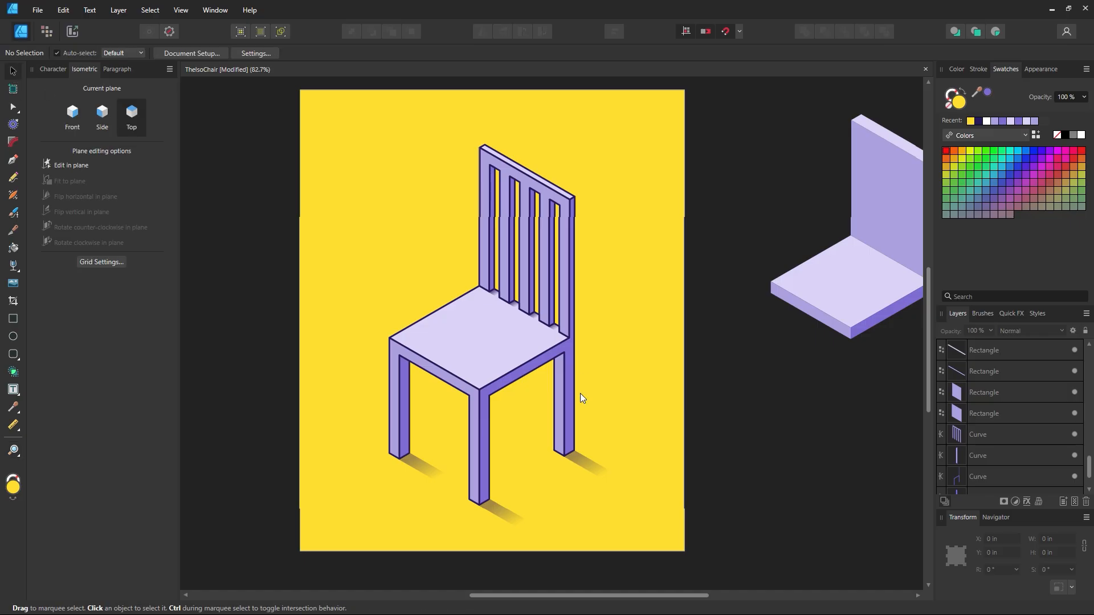
key(space)
mouse_move(602, 334)
mouse_down()
mouse_move(596, 354)
mouse_move(590, 342)
mouse_up()
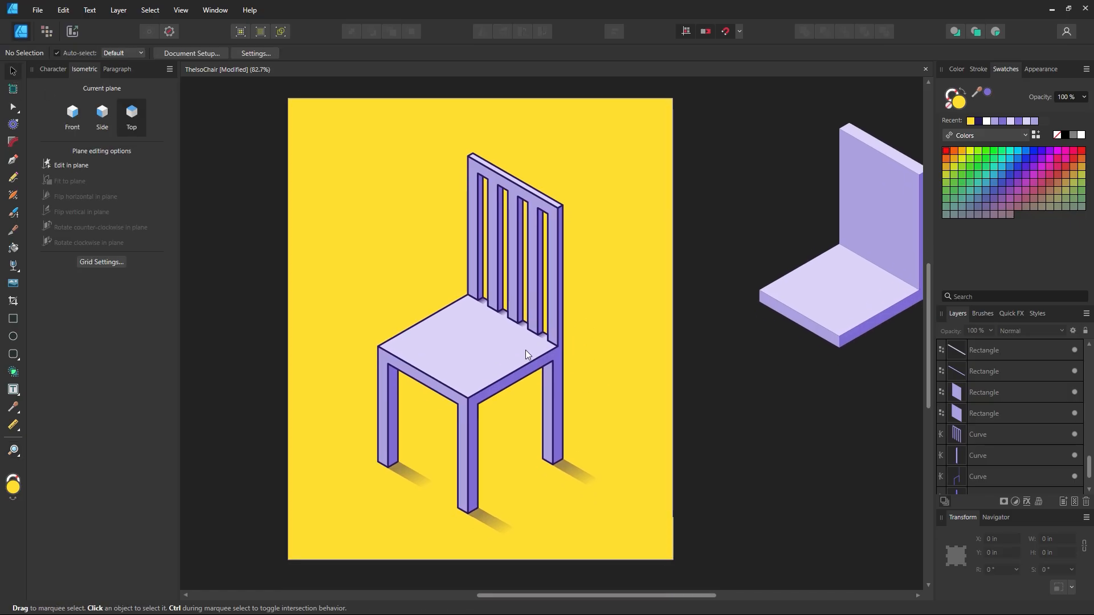
- Select all objects sharing the chair's medium violet side-face fill color and darken their fill to a deep violet
click(560, 402)
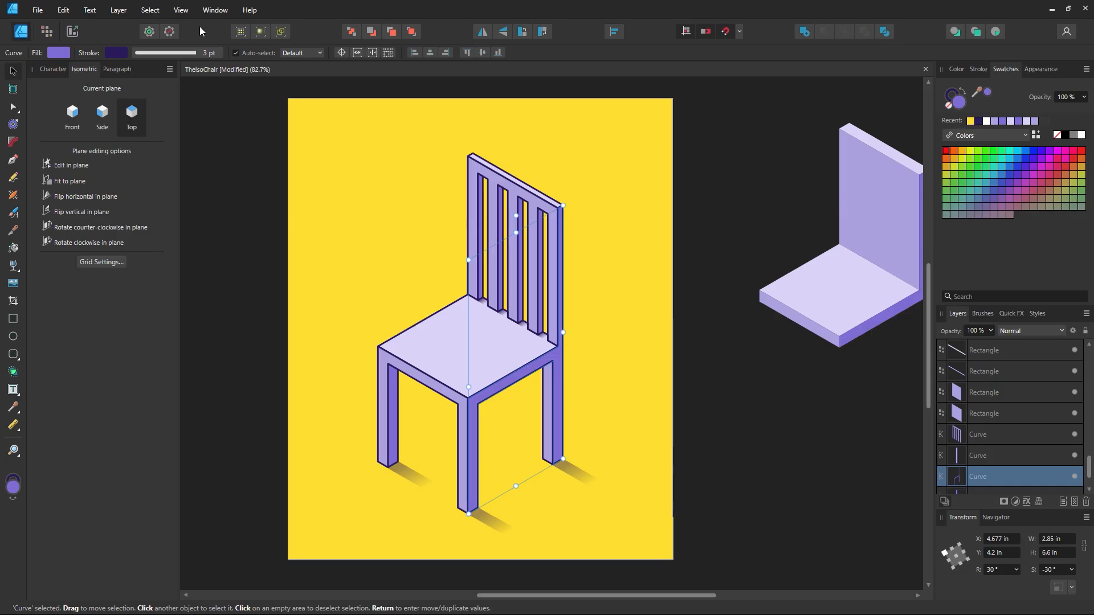
click(151, 10)
mouse_move(203, 161)
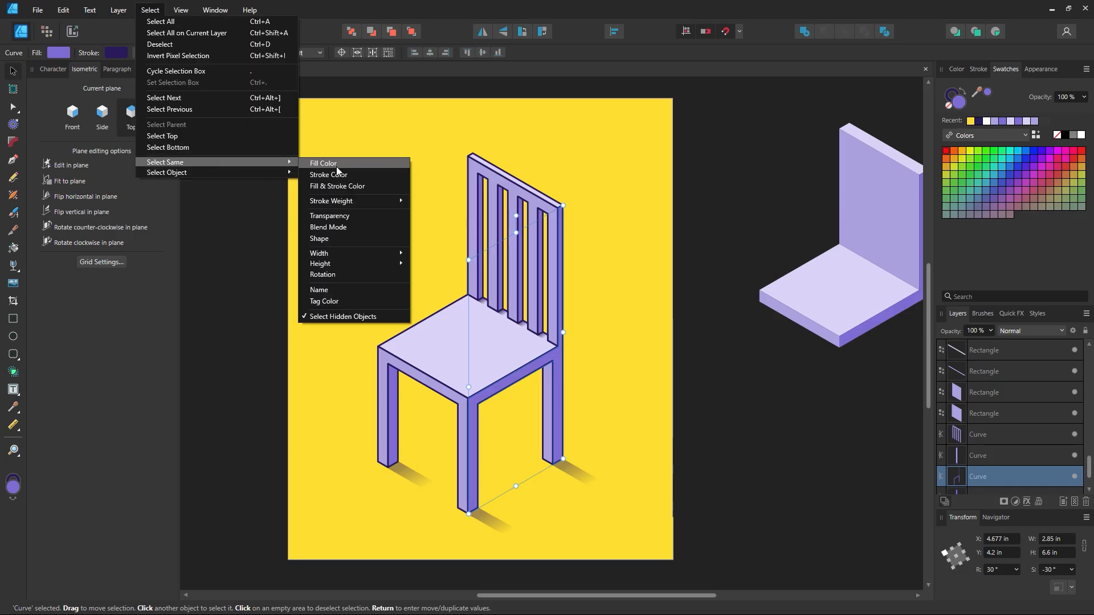
click(336, 163)
double_click(959, 101)
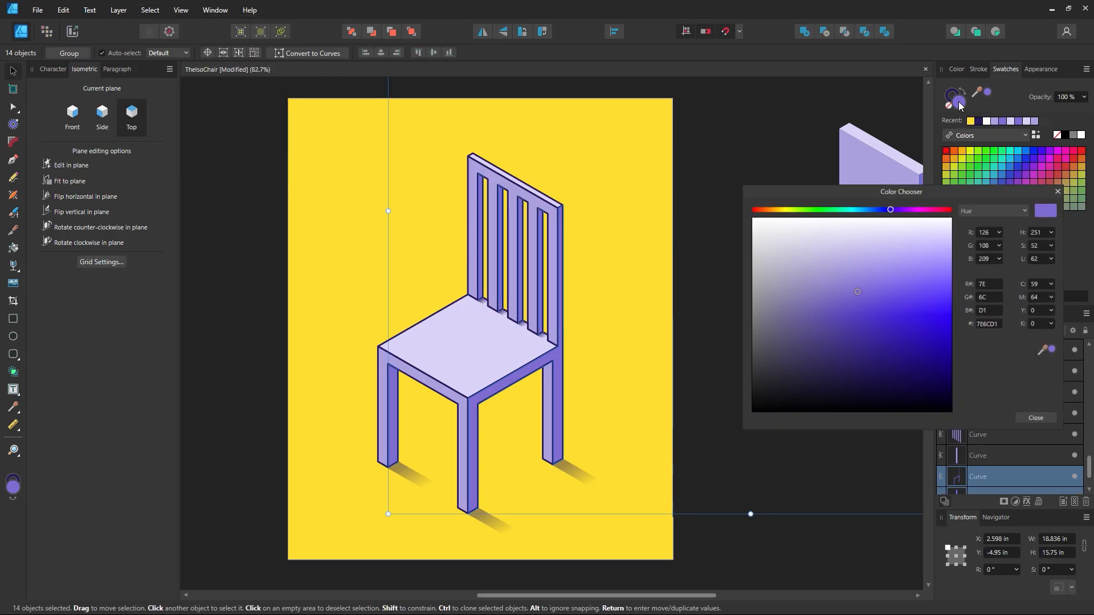
drag(860, 308, 840, 332)
click(1040, 423)
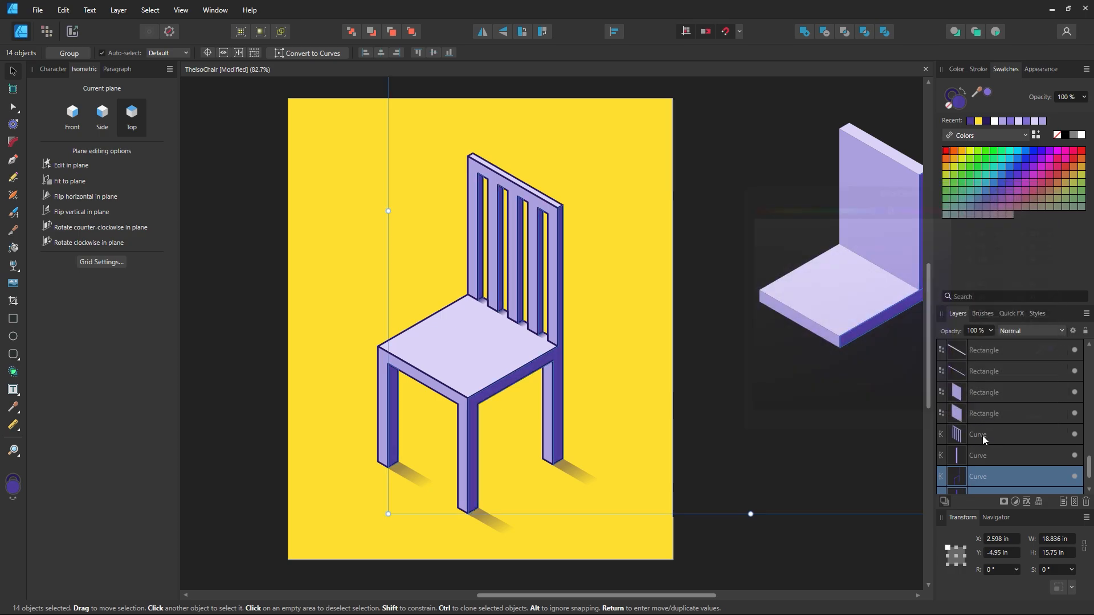
click(834, 436)
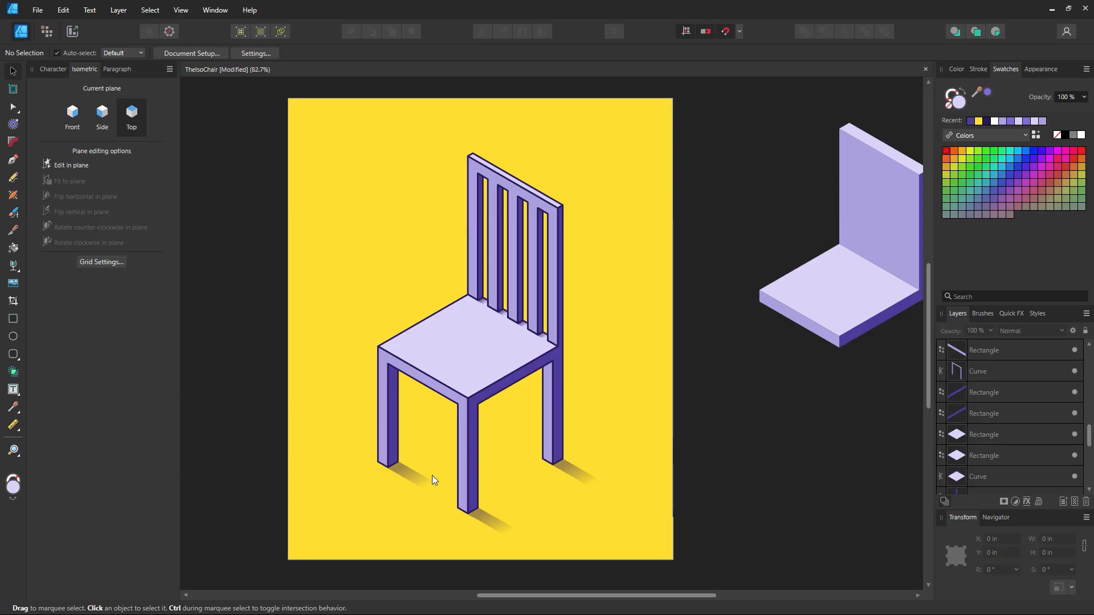
- Lower the opacity of the three leg shadows to 22%
click(414, 474)
shift+click(480, 516)
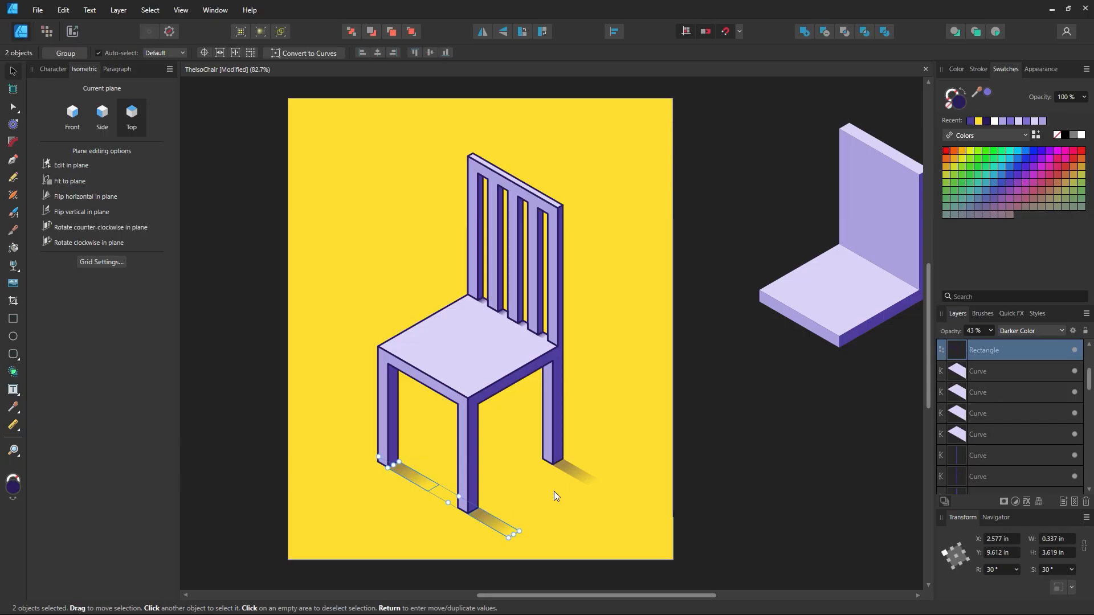
shift+click(575, 477)
click(991, 330)
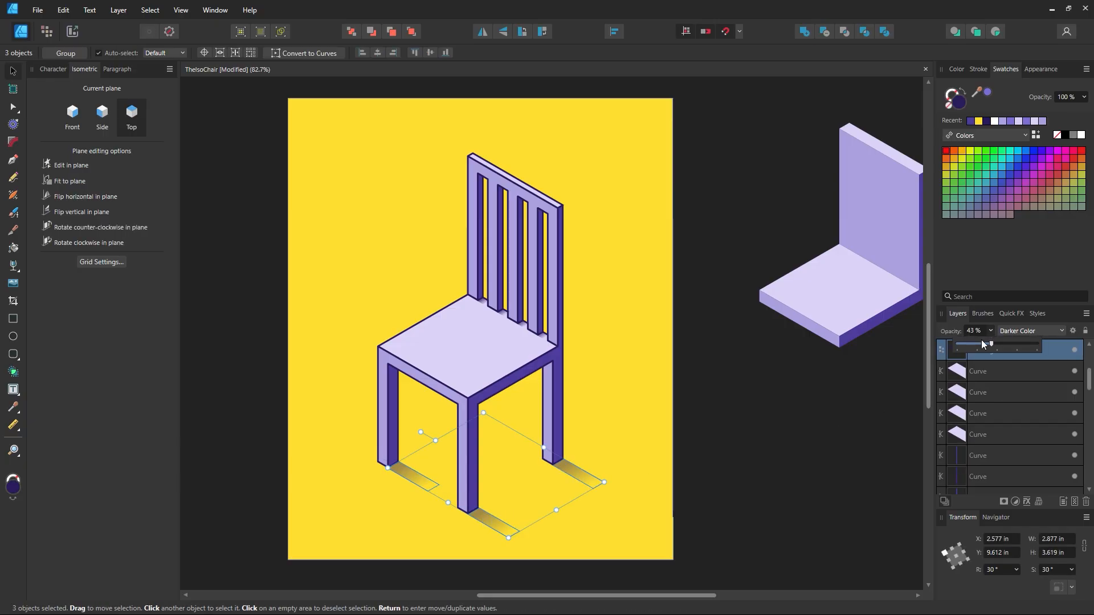
drag(992, 344, 976, 344)
click(769, 436)
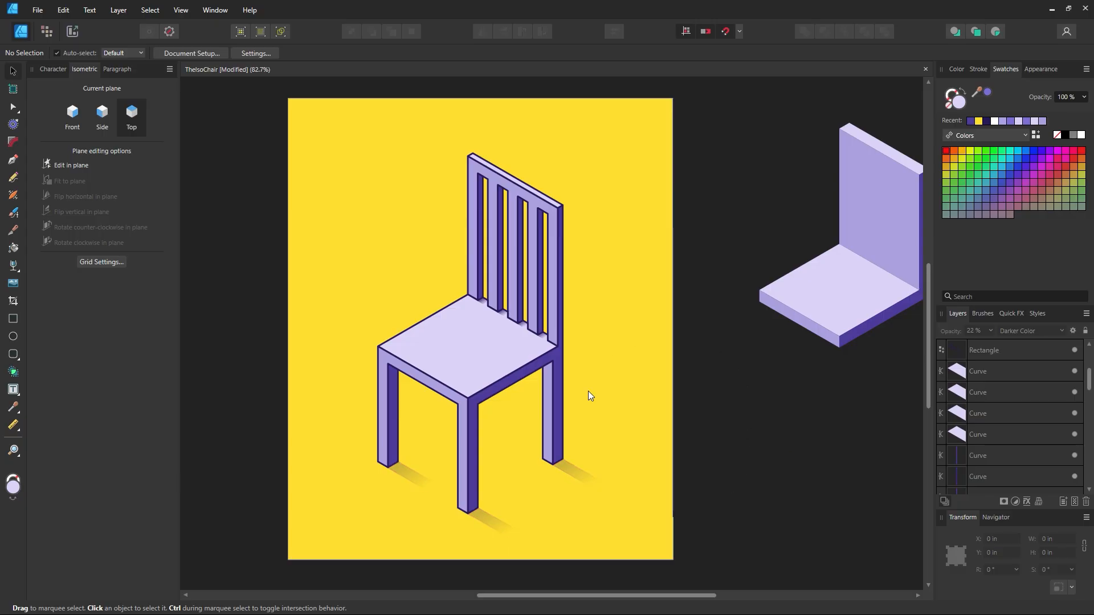
- Select all objects sharing the seat top's fill color and lighten their fill to a very pale lavender
click(490, 350)
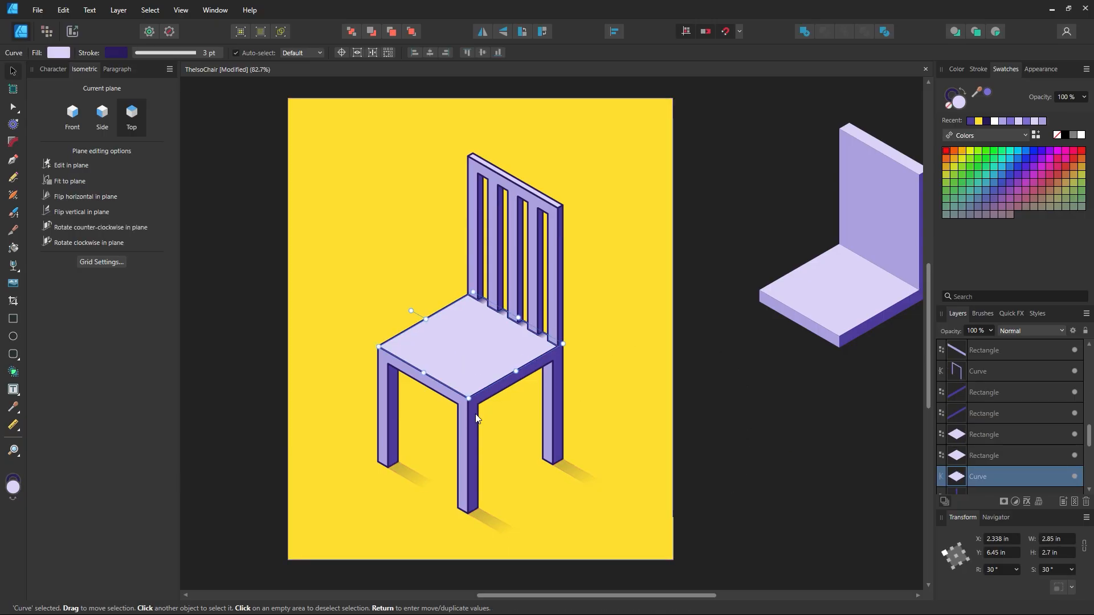
click(156, 10)
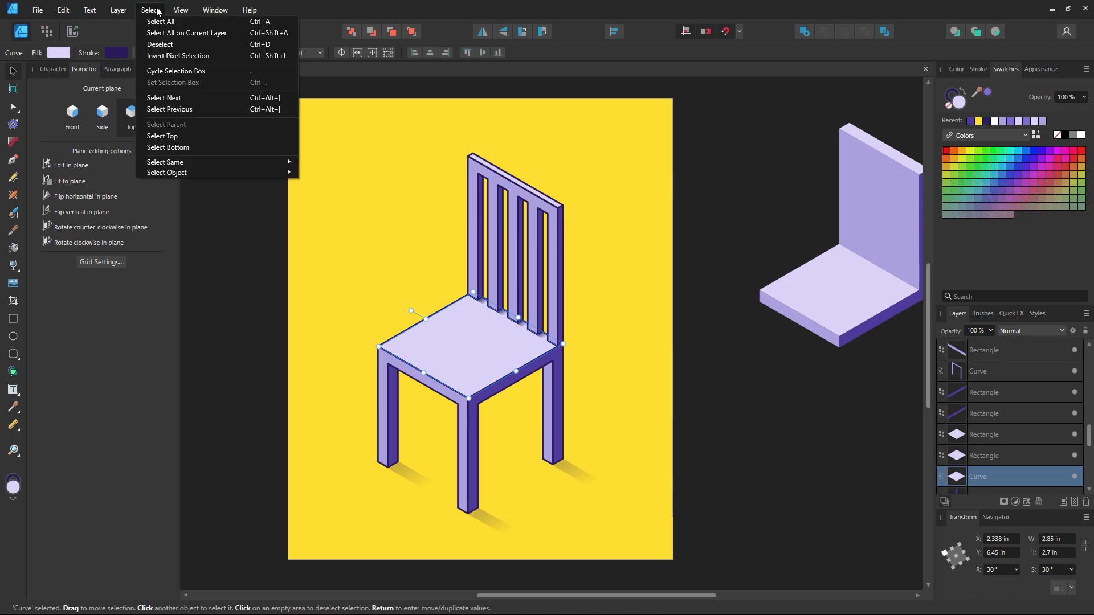
mouse_move(183, 163)
click(373, 158)
double_click(966, 106)
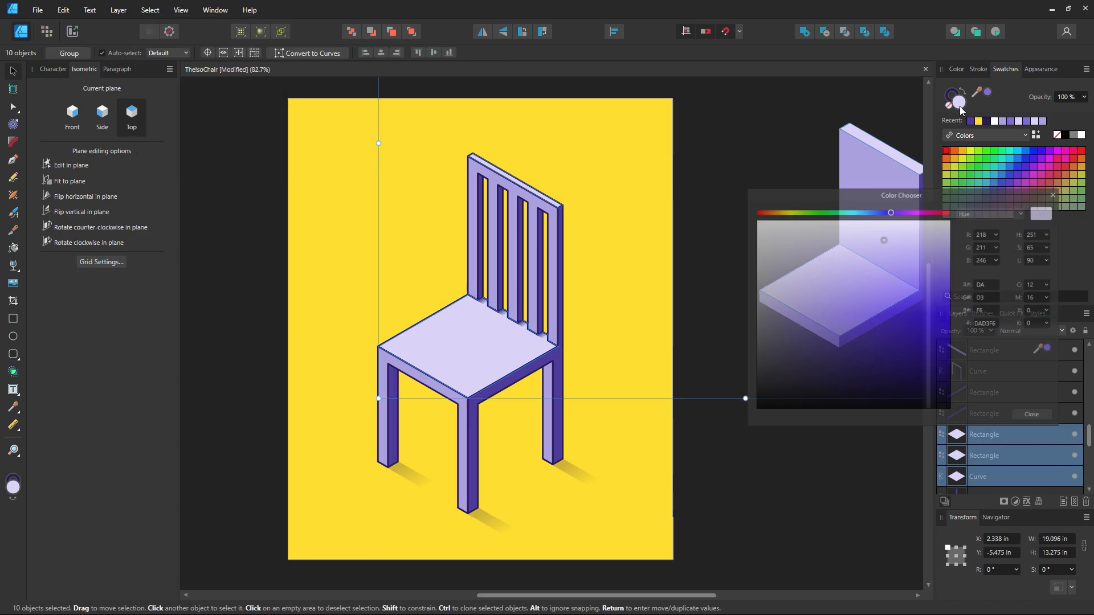
mouse_move(885, 234)
mouse_down()
mouse_move(920, 233)
mouse_move(912, 220)
mouse_move(936, 227)
mouse_move(890, 289)
mouse_move(883, 352)
mouse_move(842, 375)
mouse_move(838, 226)
mouse_move(849, 237)
mouse_move(837, 224)
mouse_up()
mouse_move(927, 220)
mouse_down()
mouse_move(955, 225)
mouse_move(934, 242)
mouse_move(959, 222)
mouse_move(931, 231)
mouse_move(947, 226)
mouse_up()
click(1041, 423)
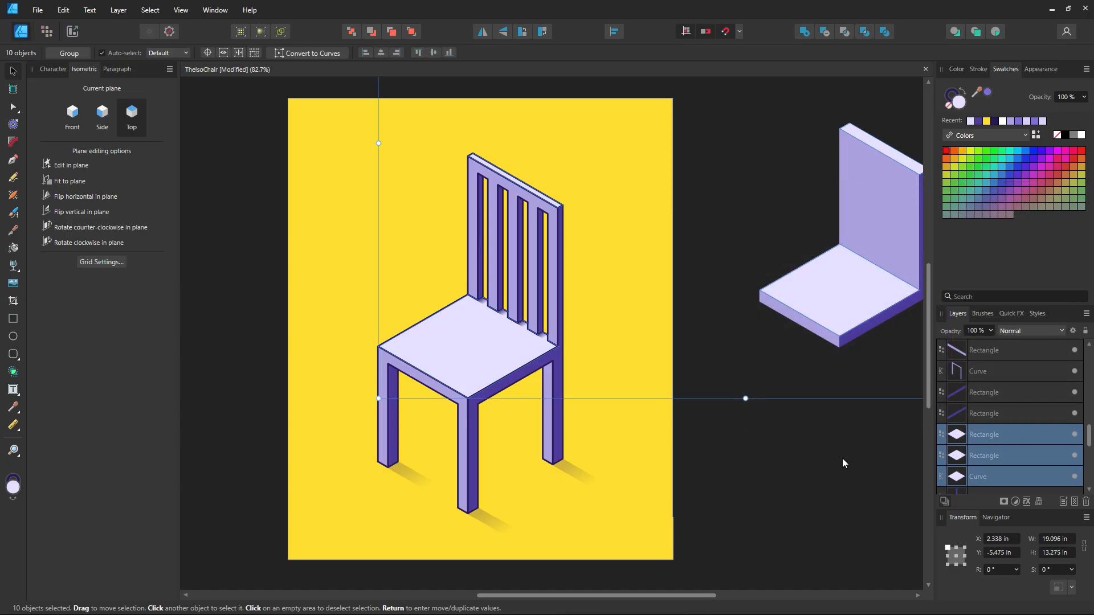
click(750, 474)
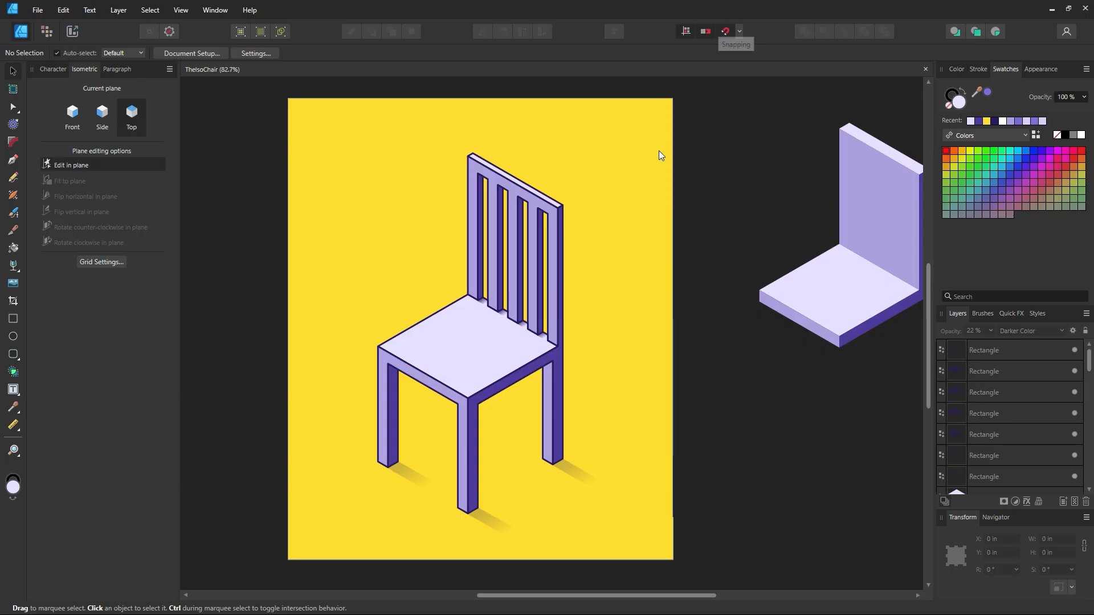
drag(702, 106, 295, 566)
click(685, 482)
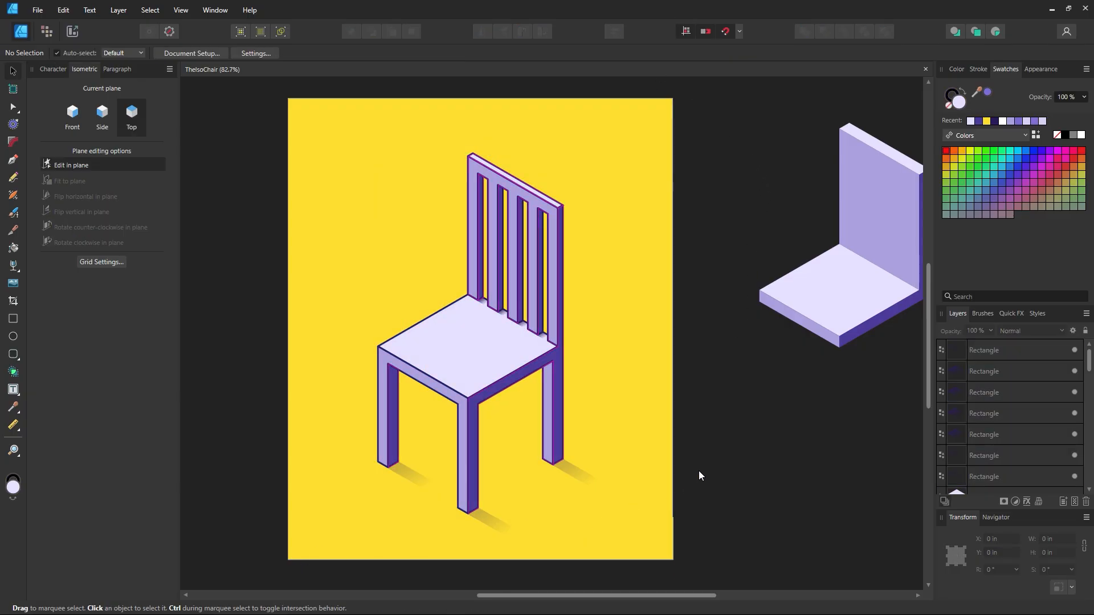